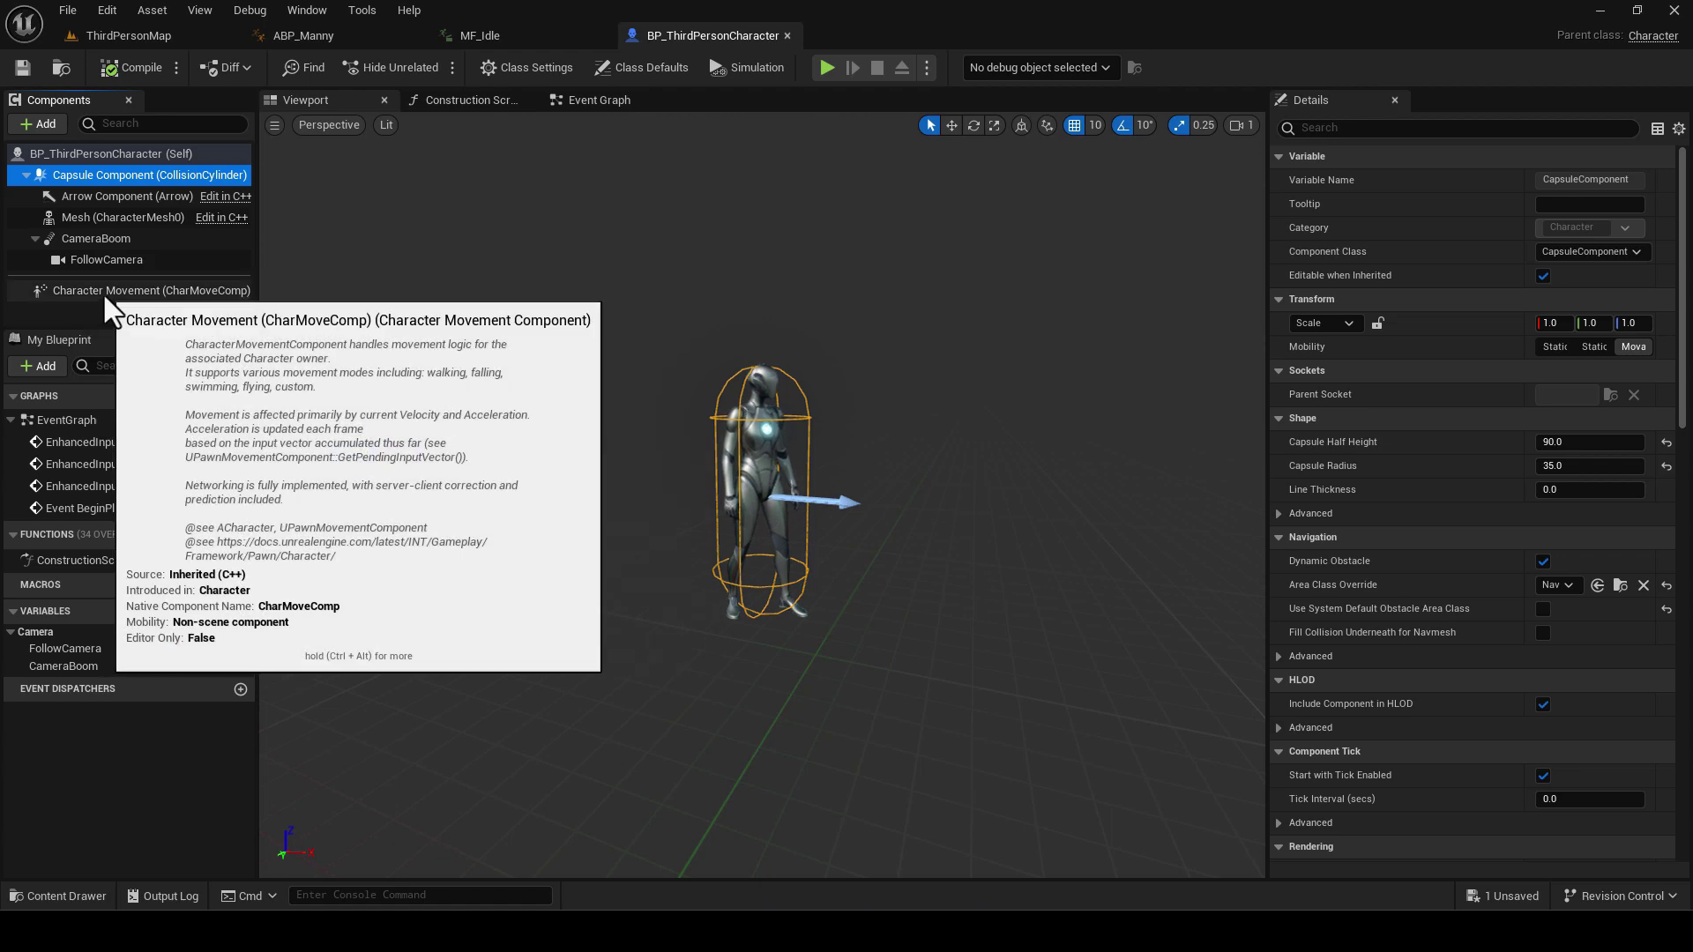
Review the details of the character's Character Movement component, its root and its Capsule Component
click(103, 293)
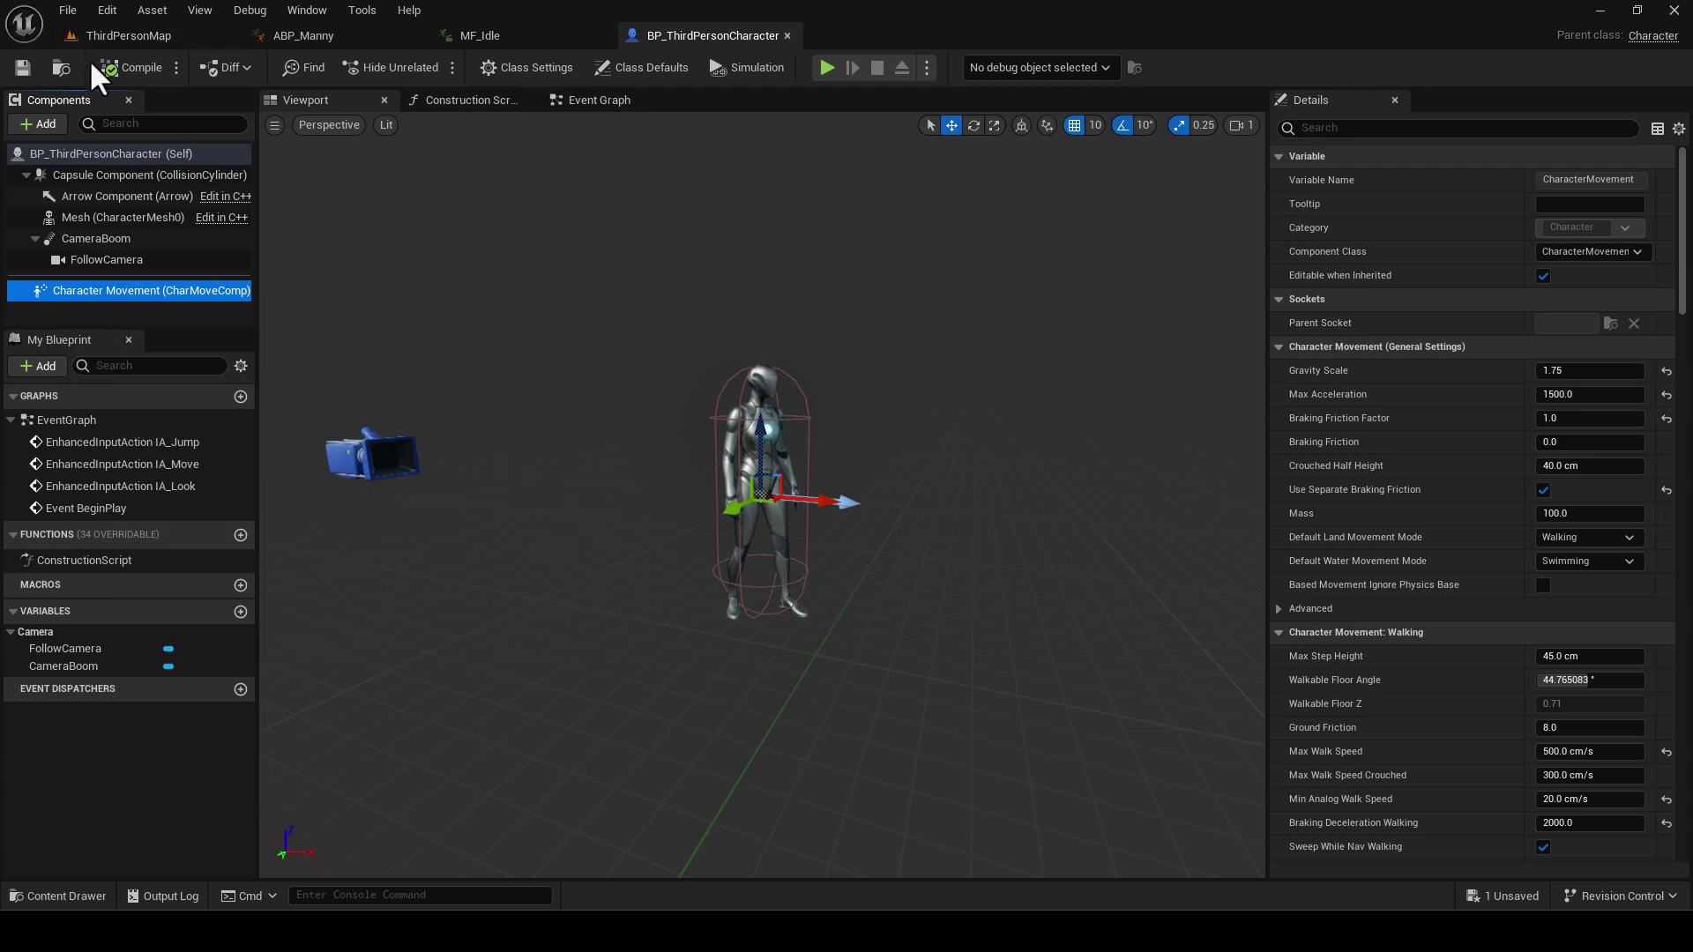
click(107, 150)
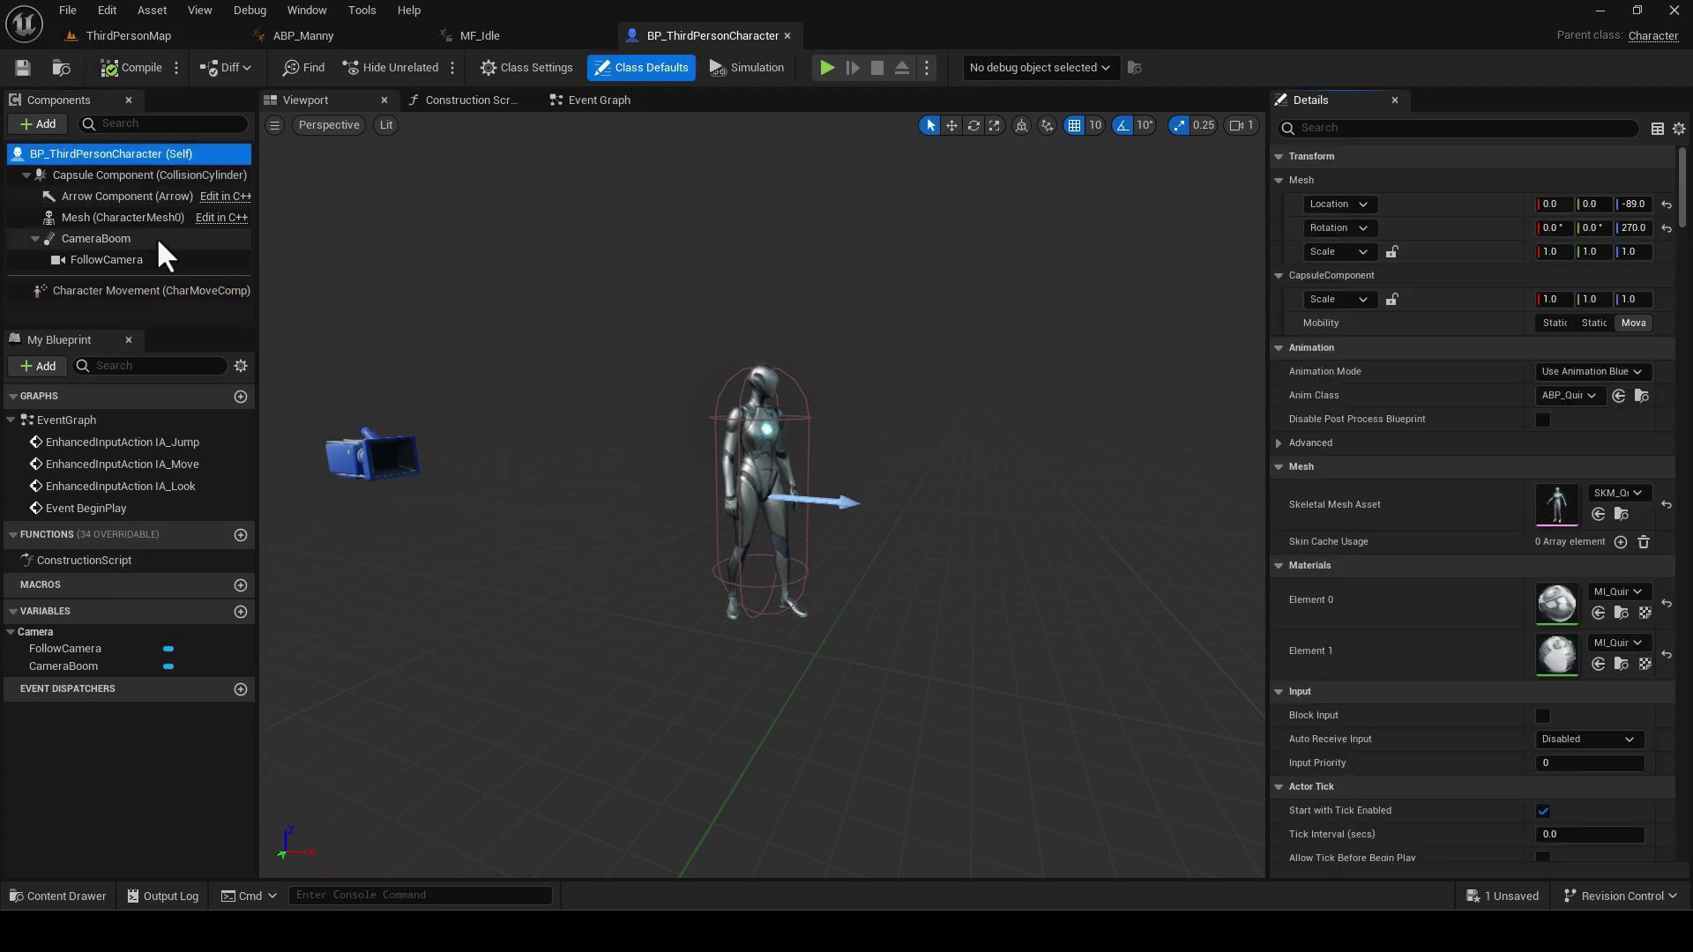
click(130, 172)
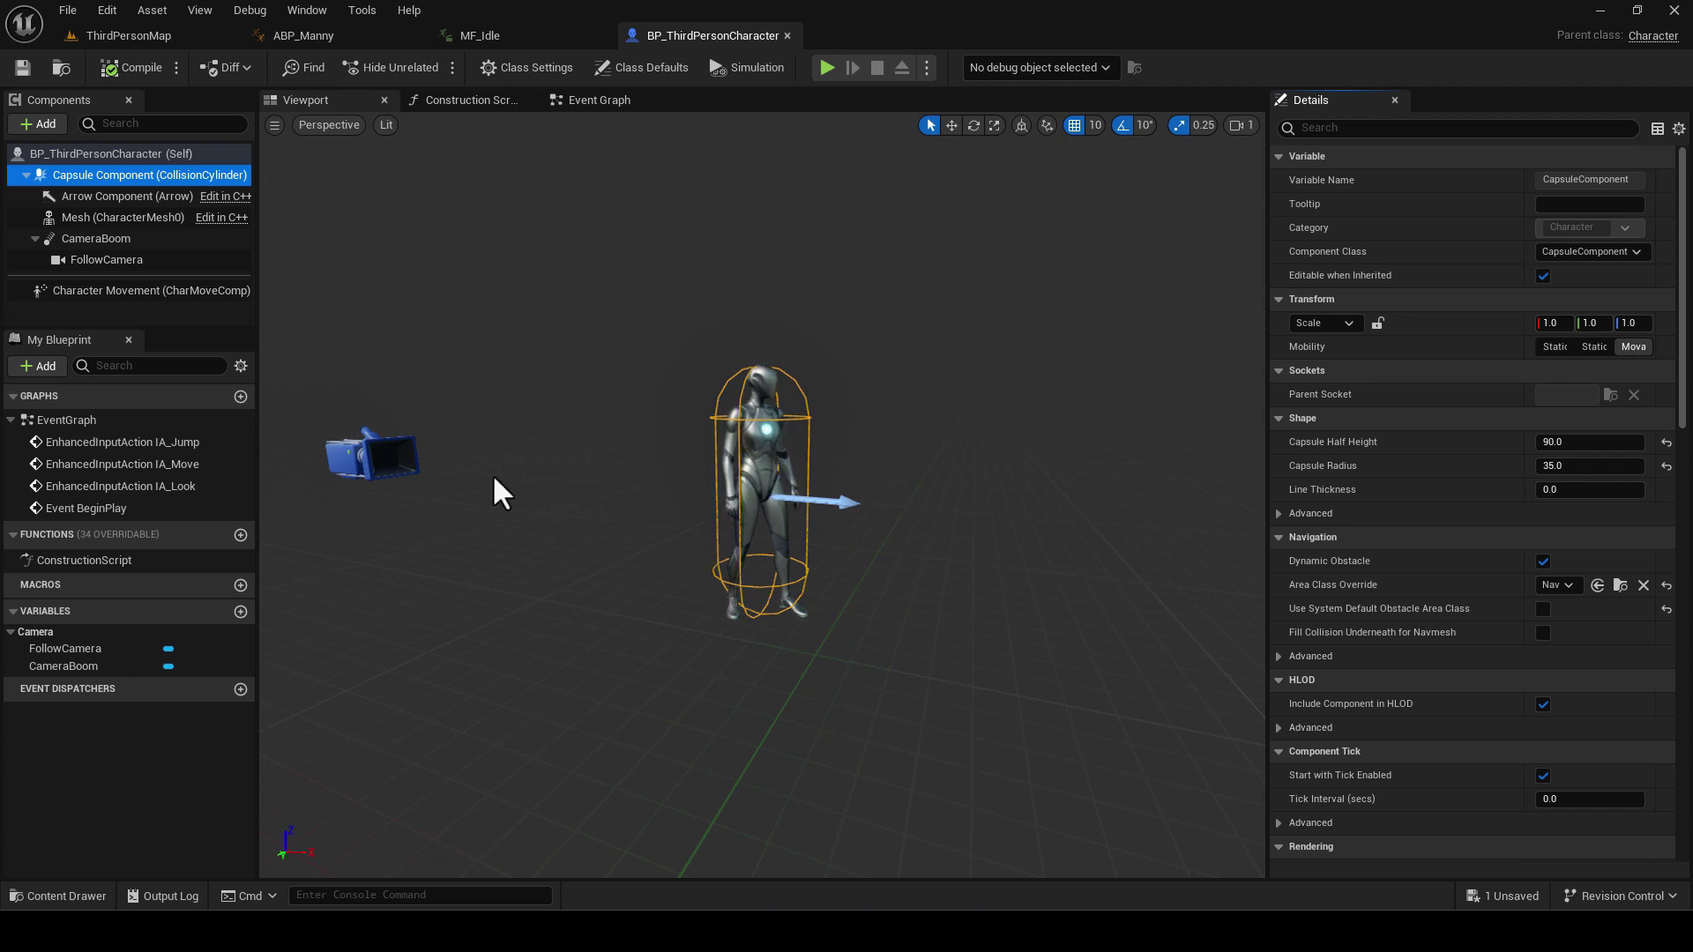
Set the character mesh's Animation Mode to Use Custom Mode, and compile and save the blueprint
click(144, 216)
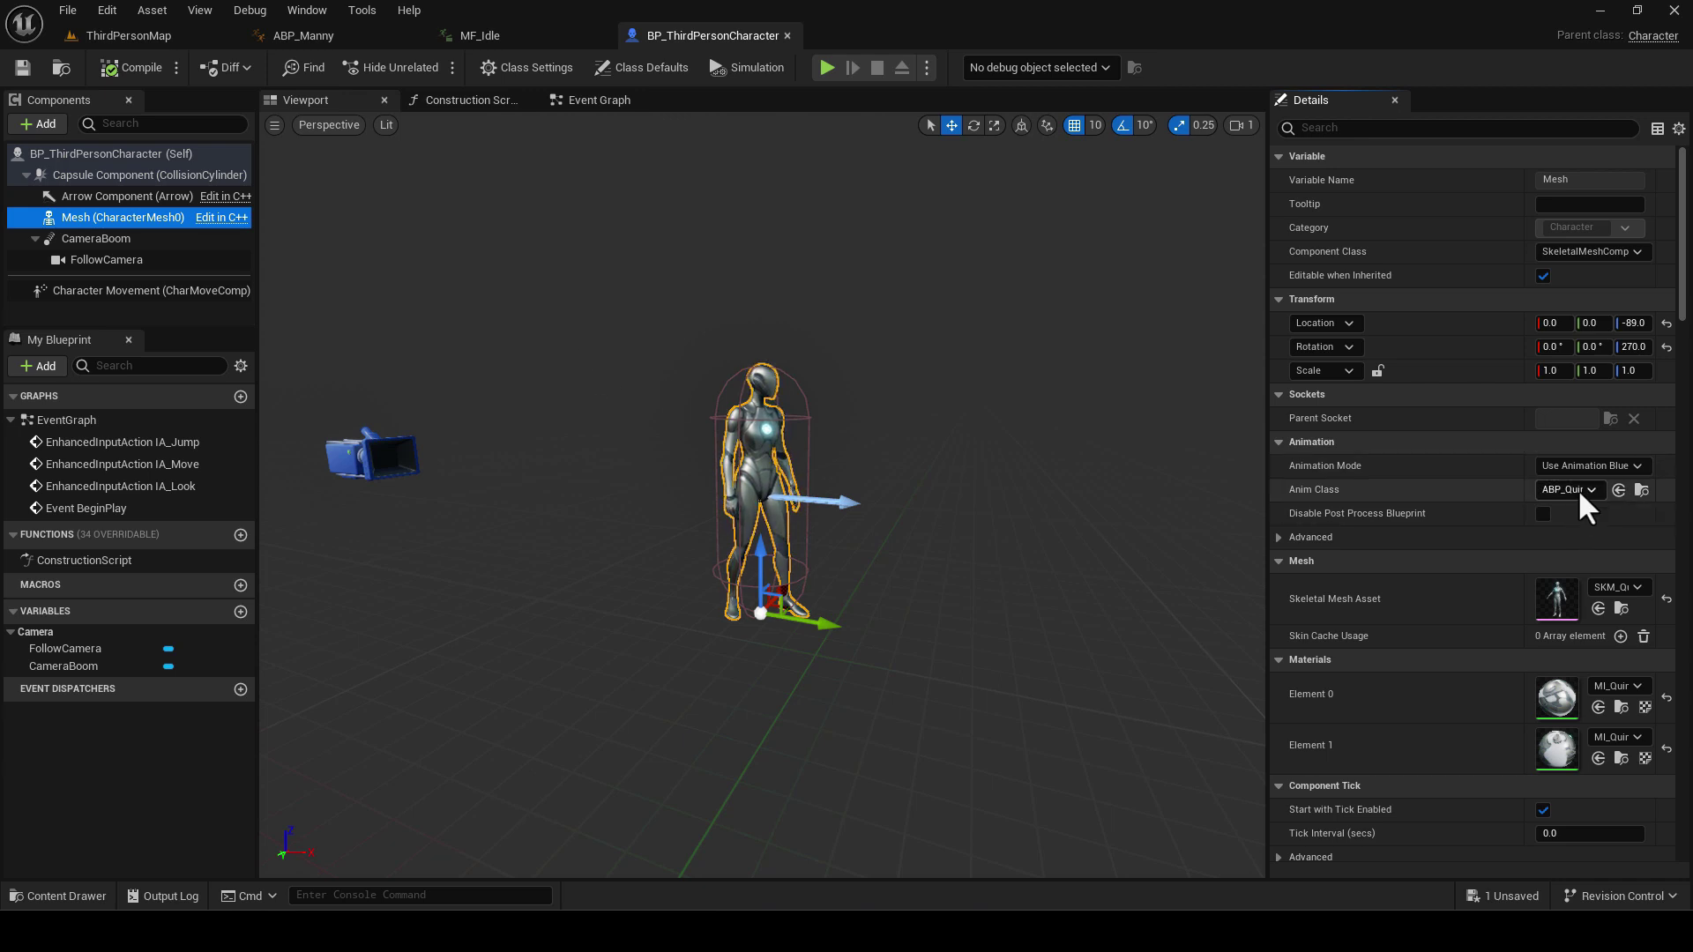
click(1636, 472)
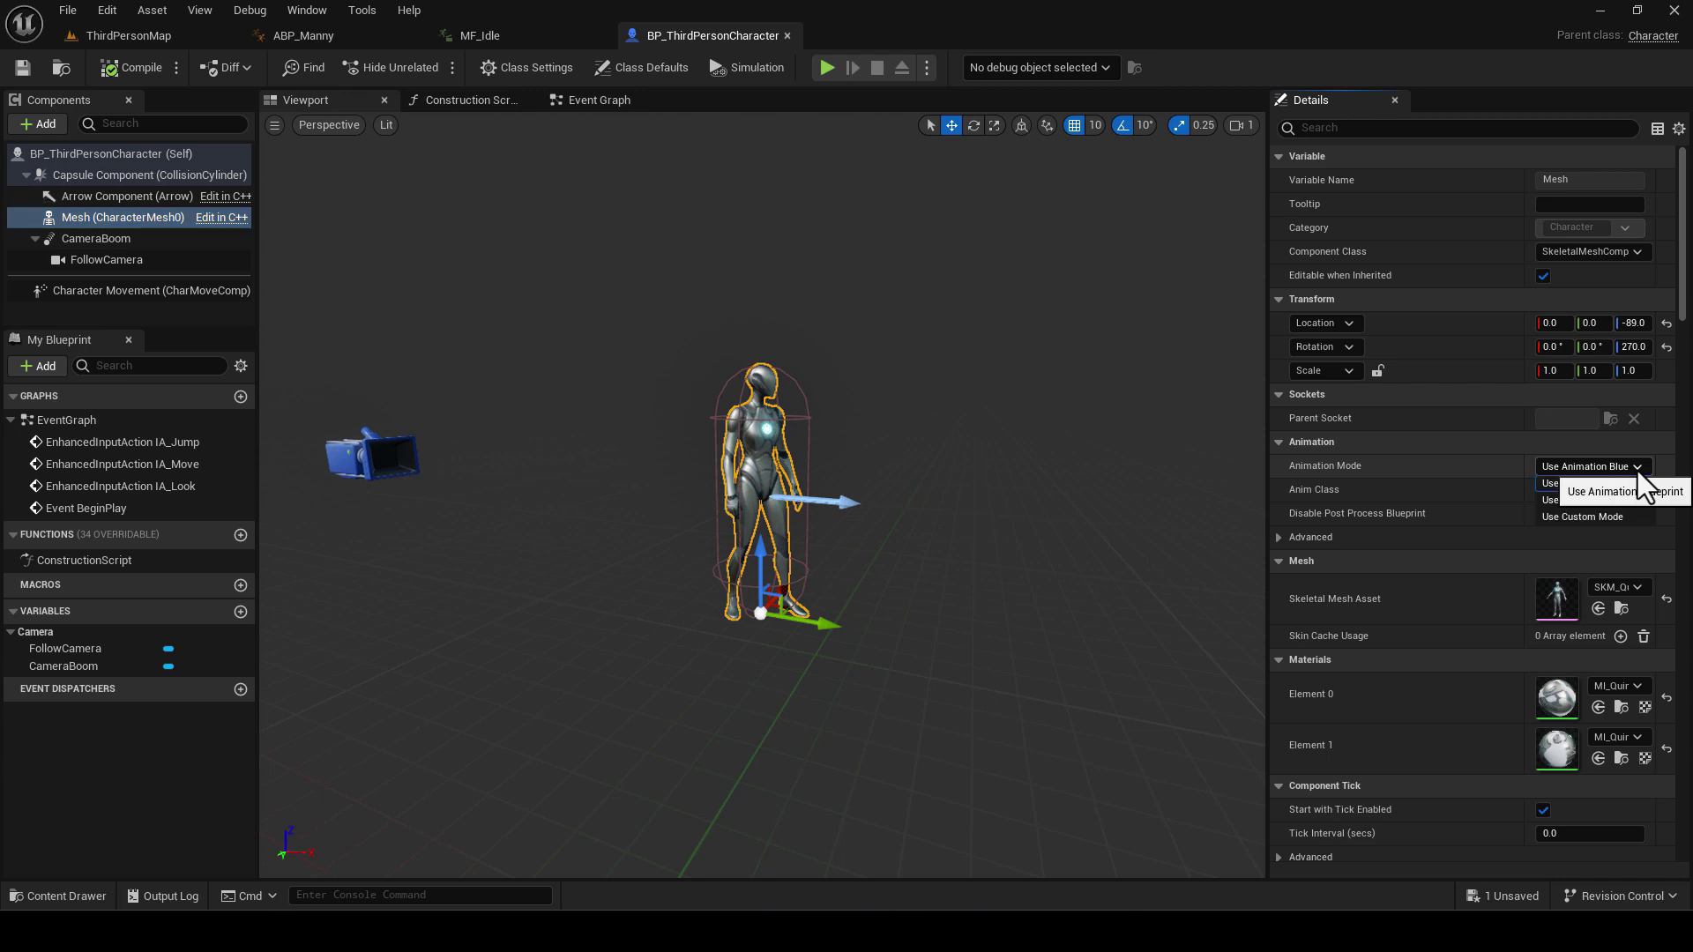
click(1605, 515)
click(132, 68)
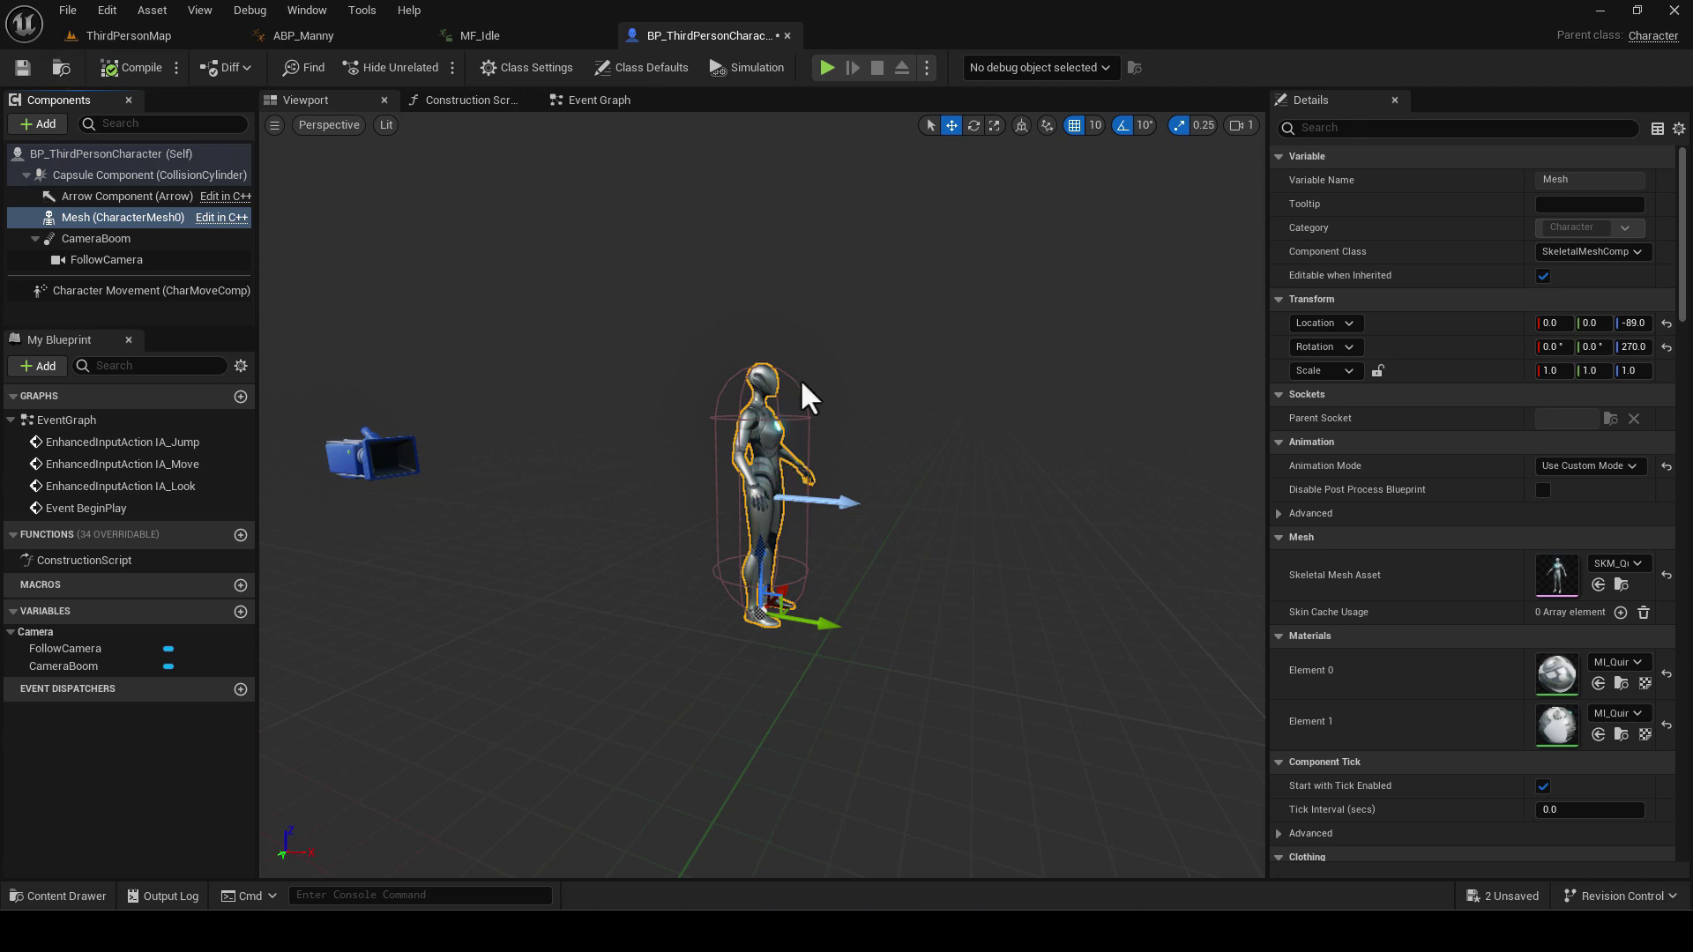
click(22, 68)
Play the ThirdPersonMap level, move the character around to check its movement without animation, and stop the session
click(155, 37)
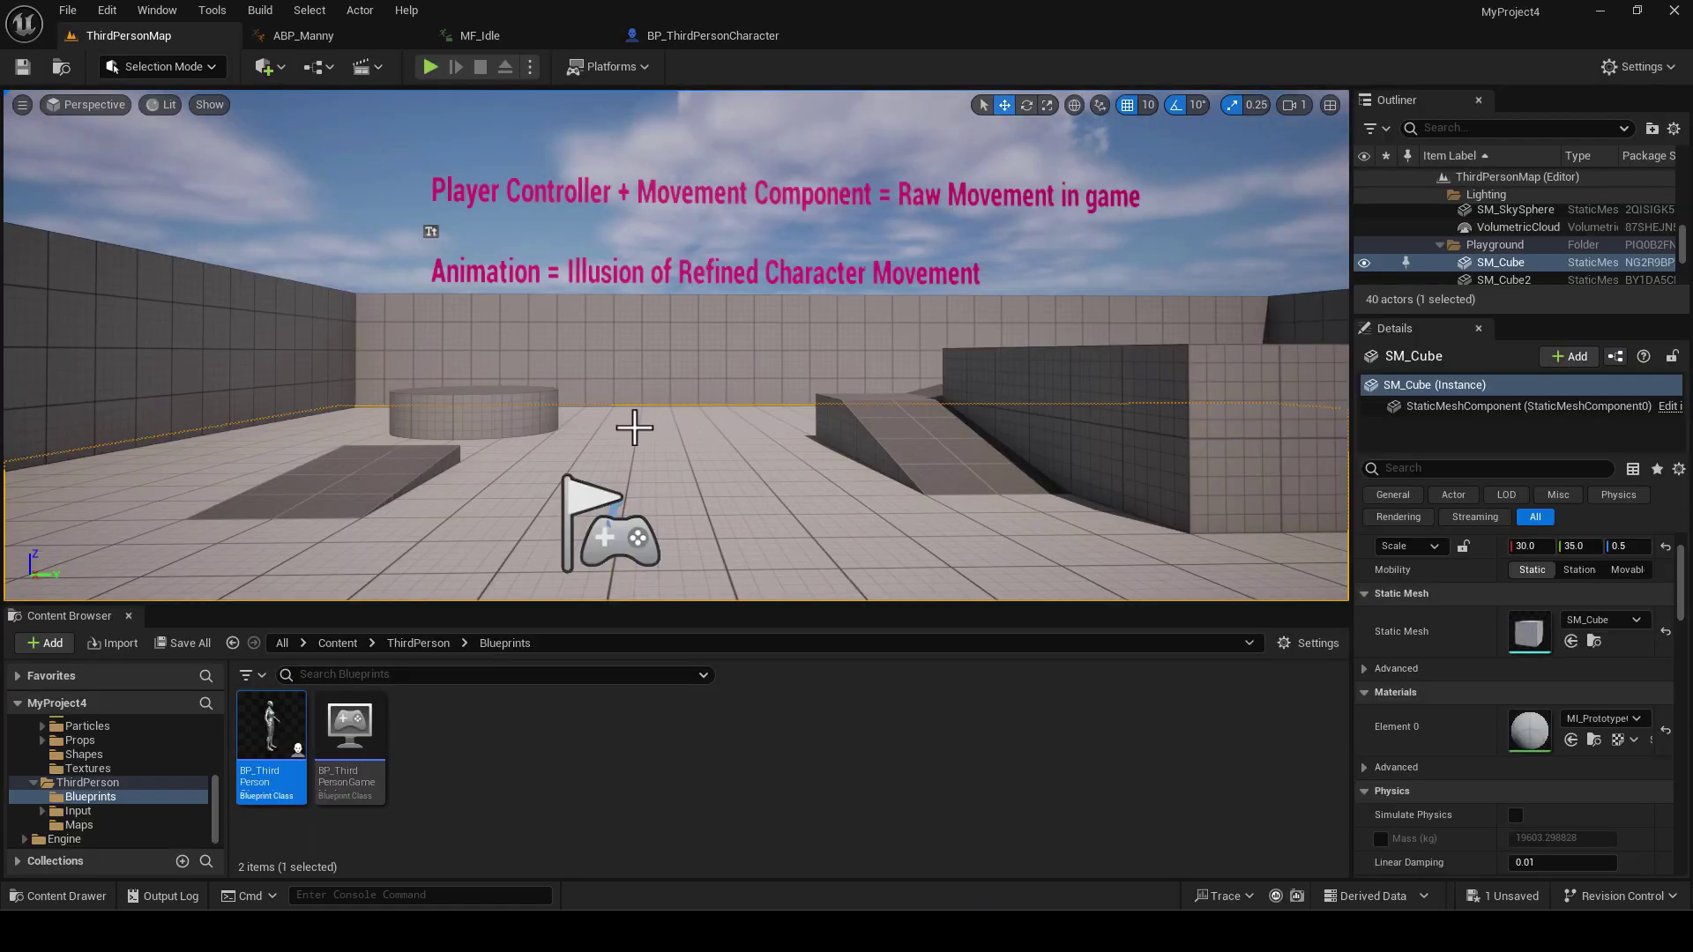
key(alt+p)
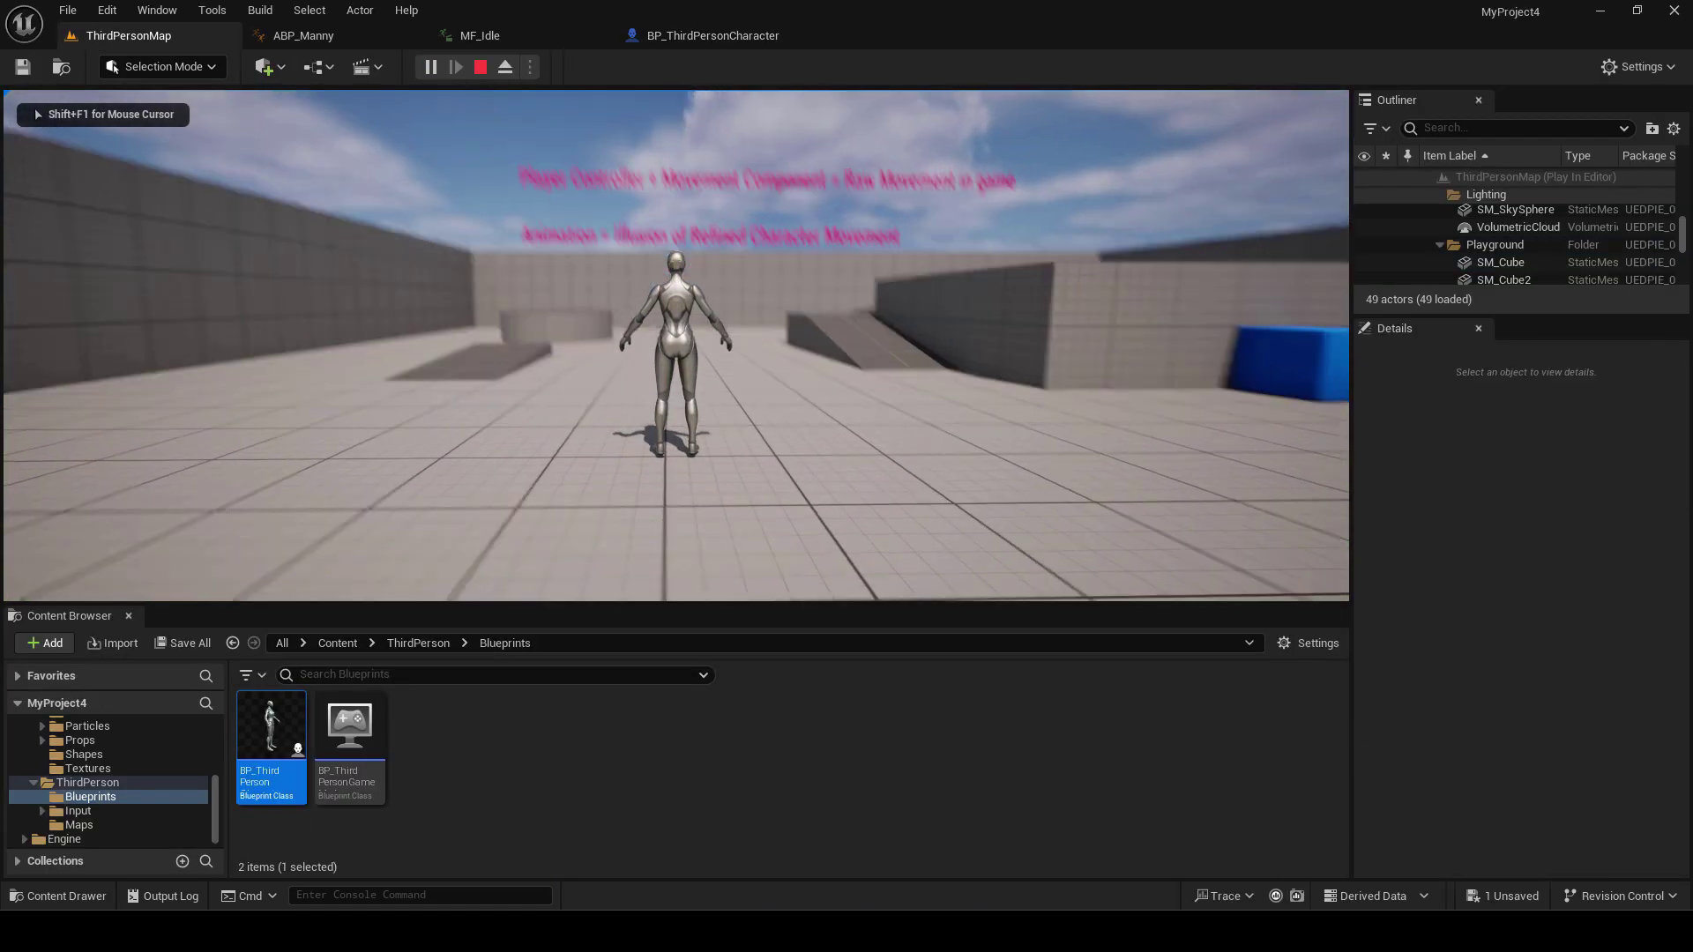
key(w)
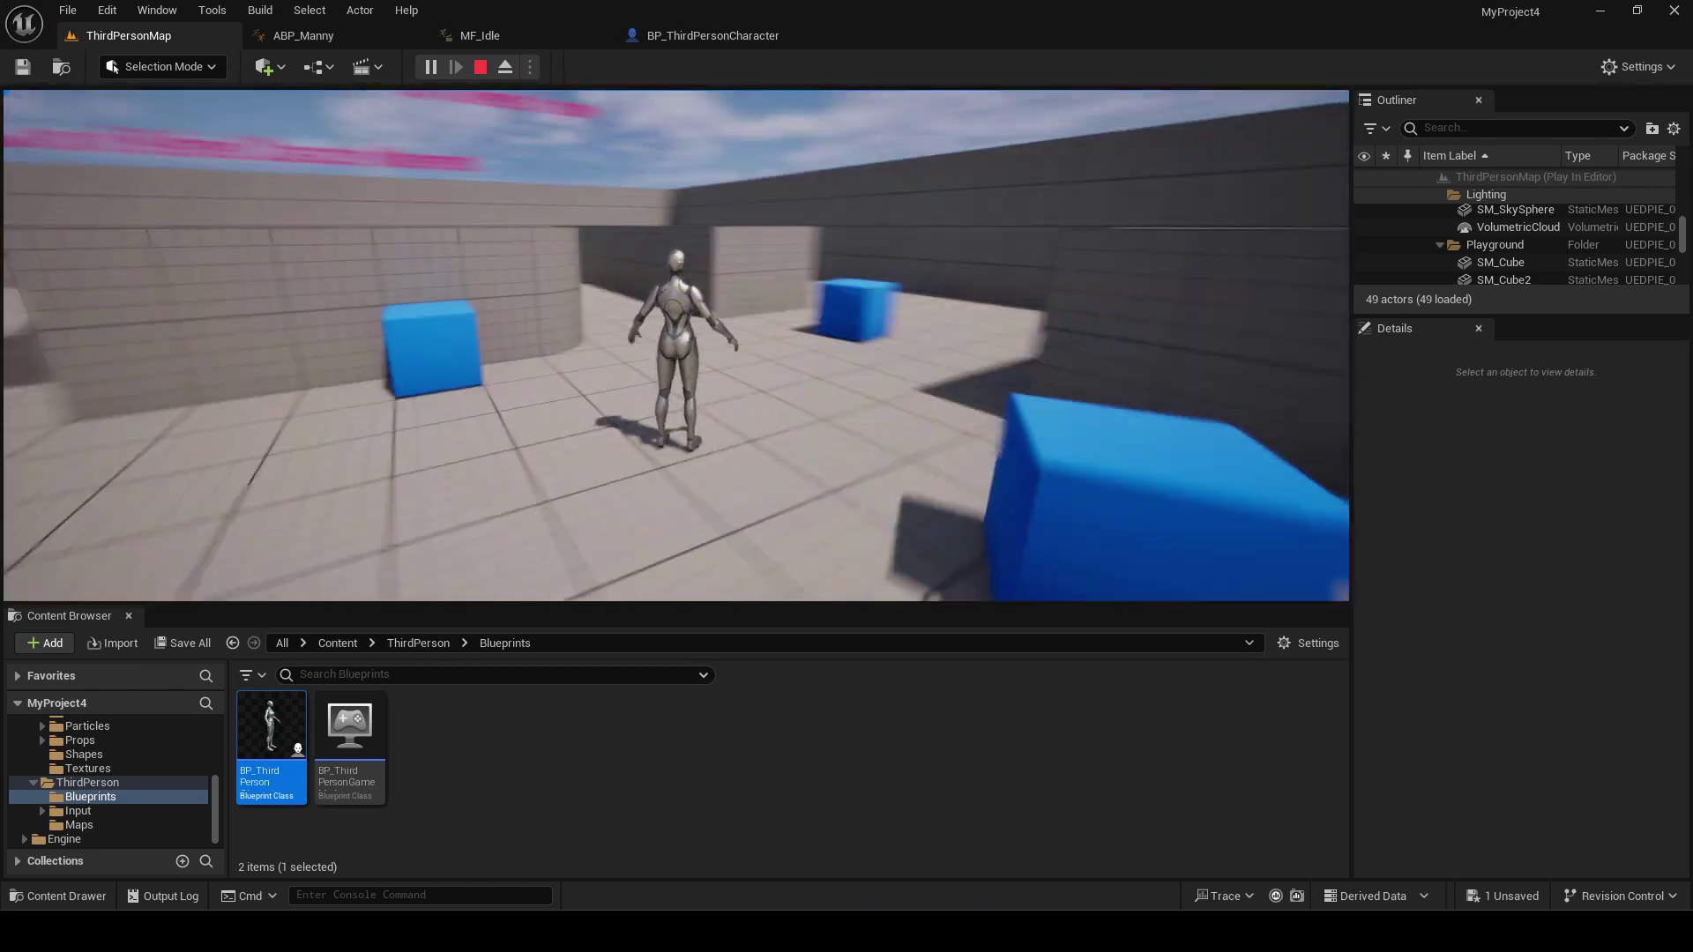
key(w)
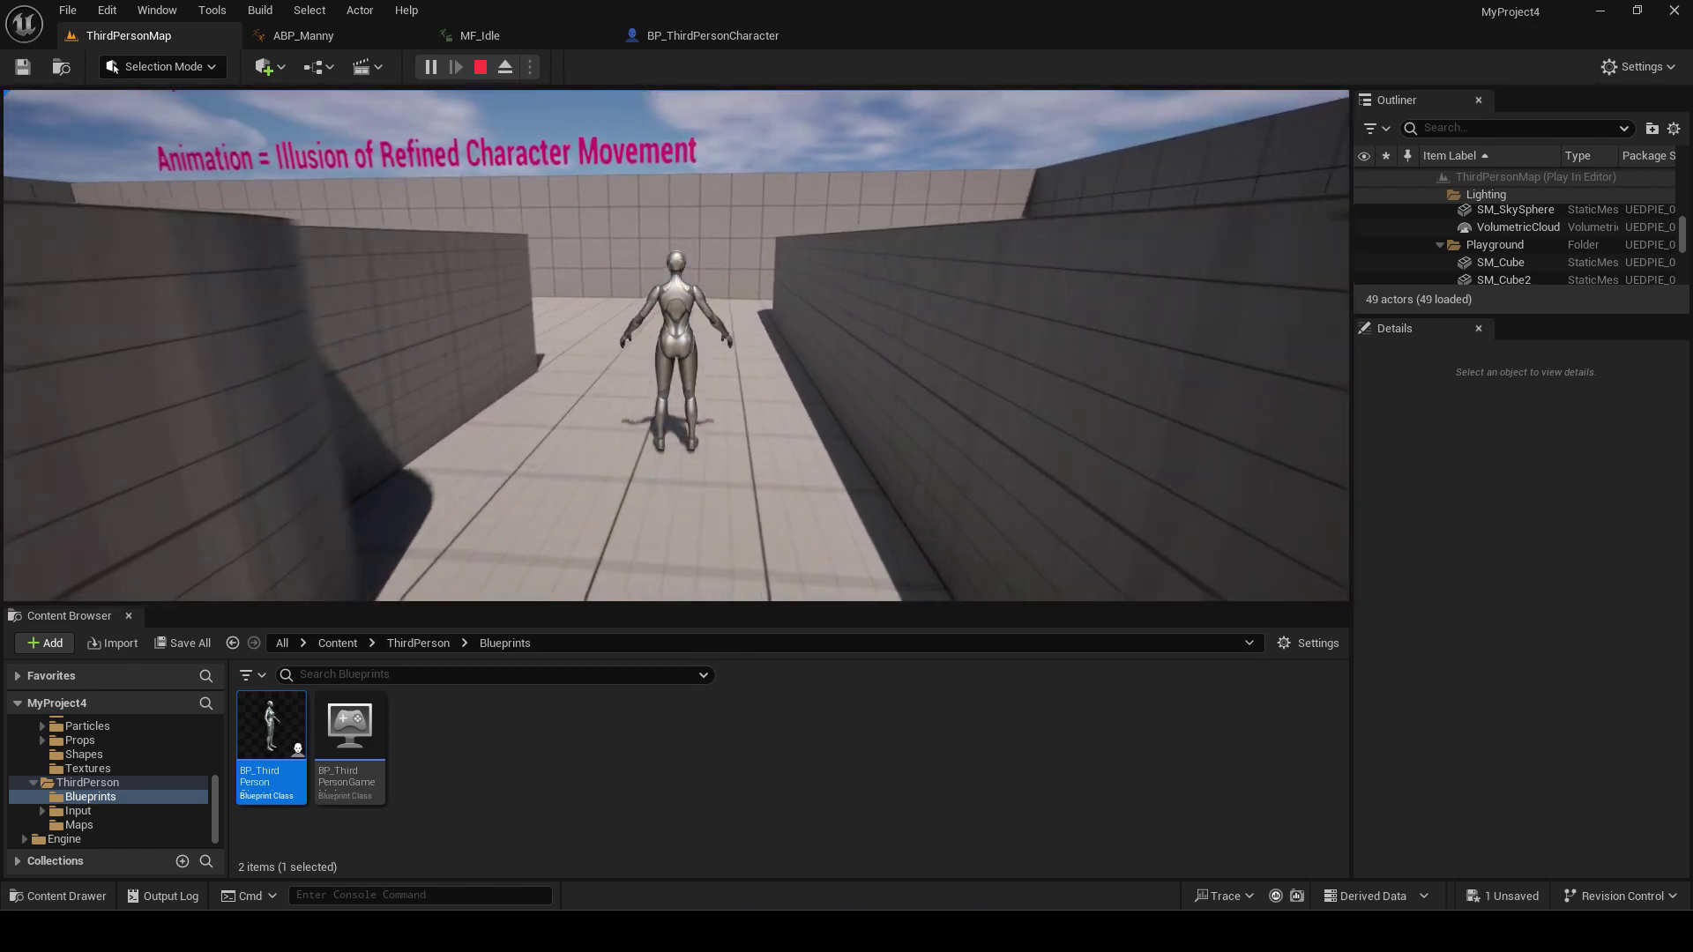
key(w)
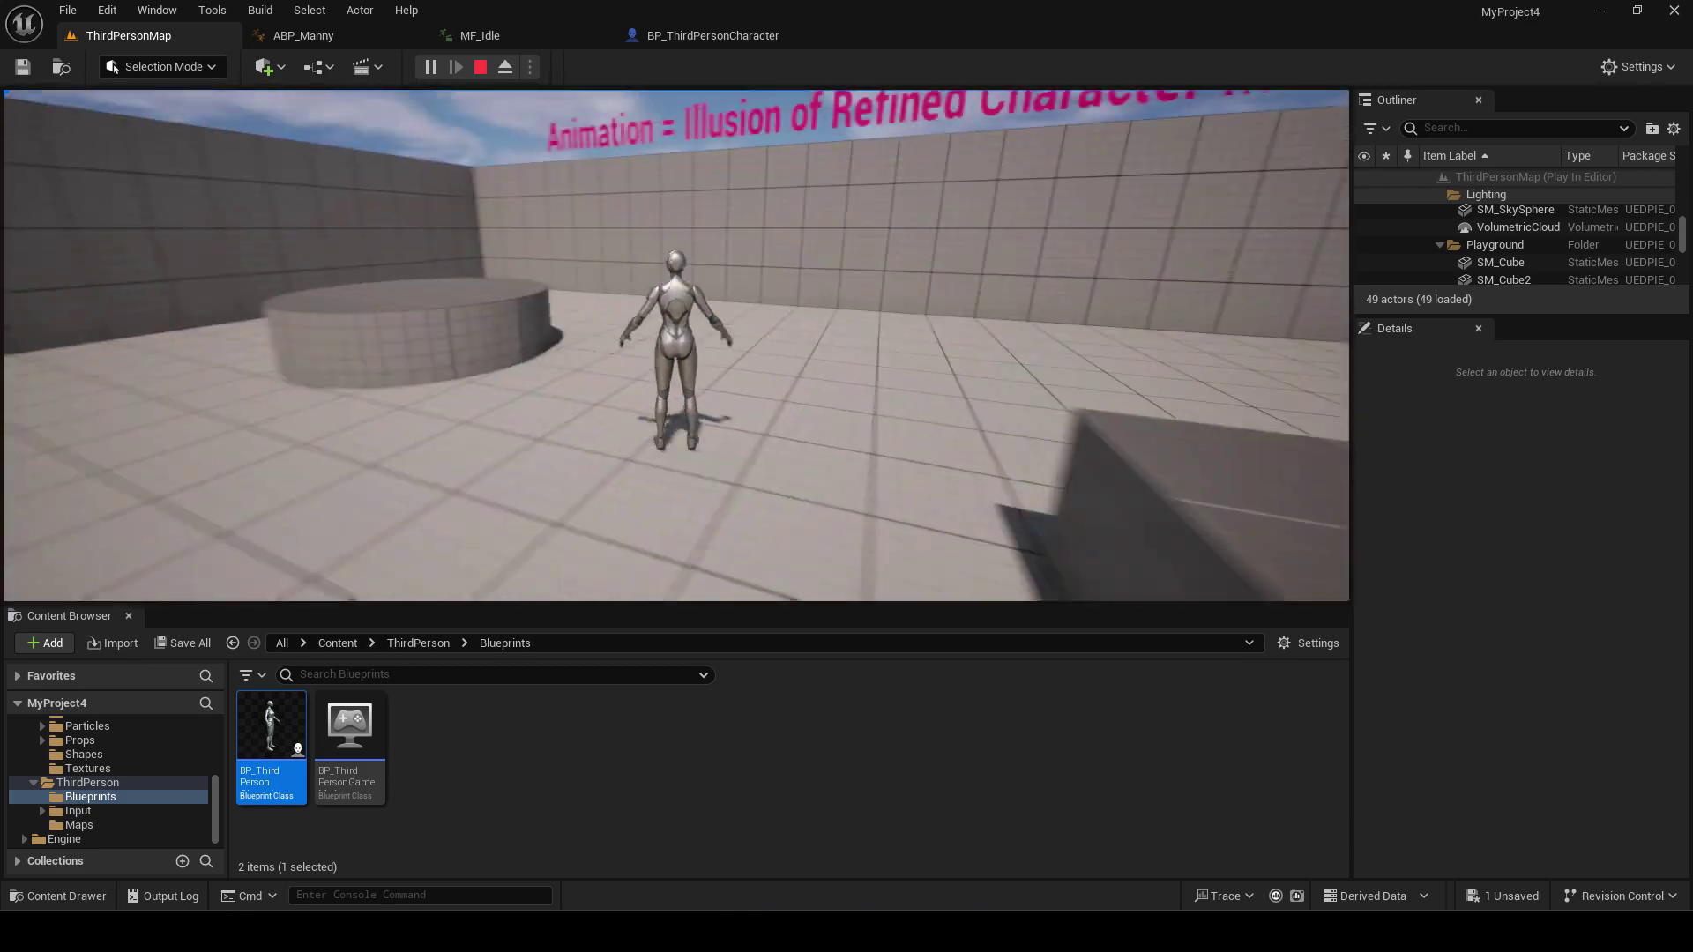
key(d)
key(s)
key(s)
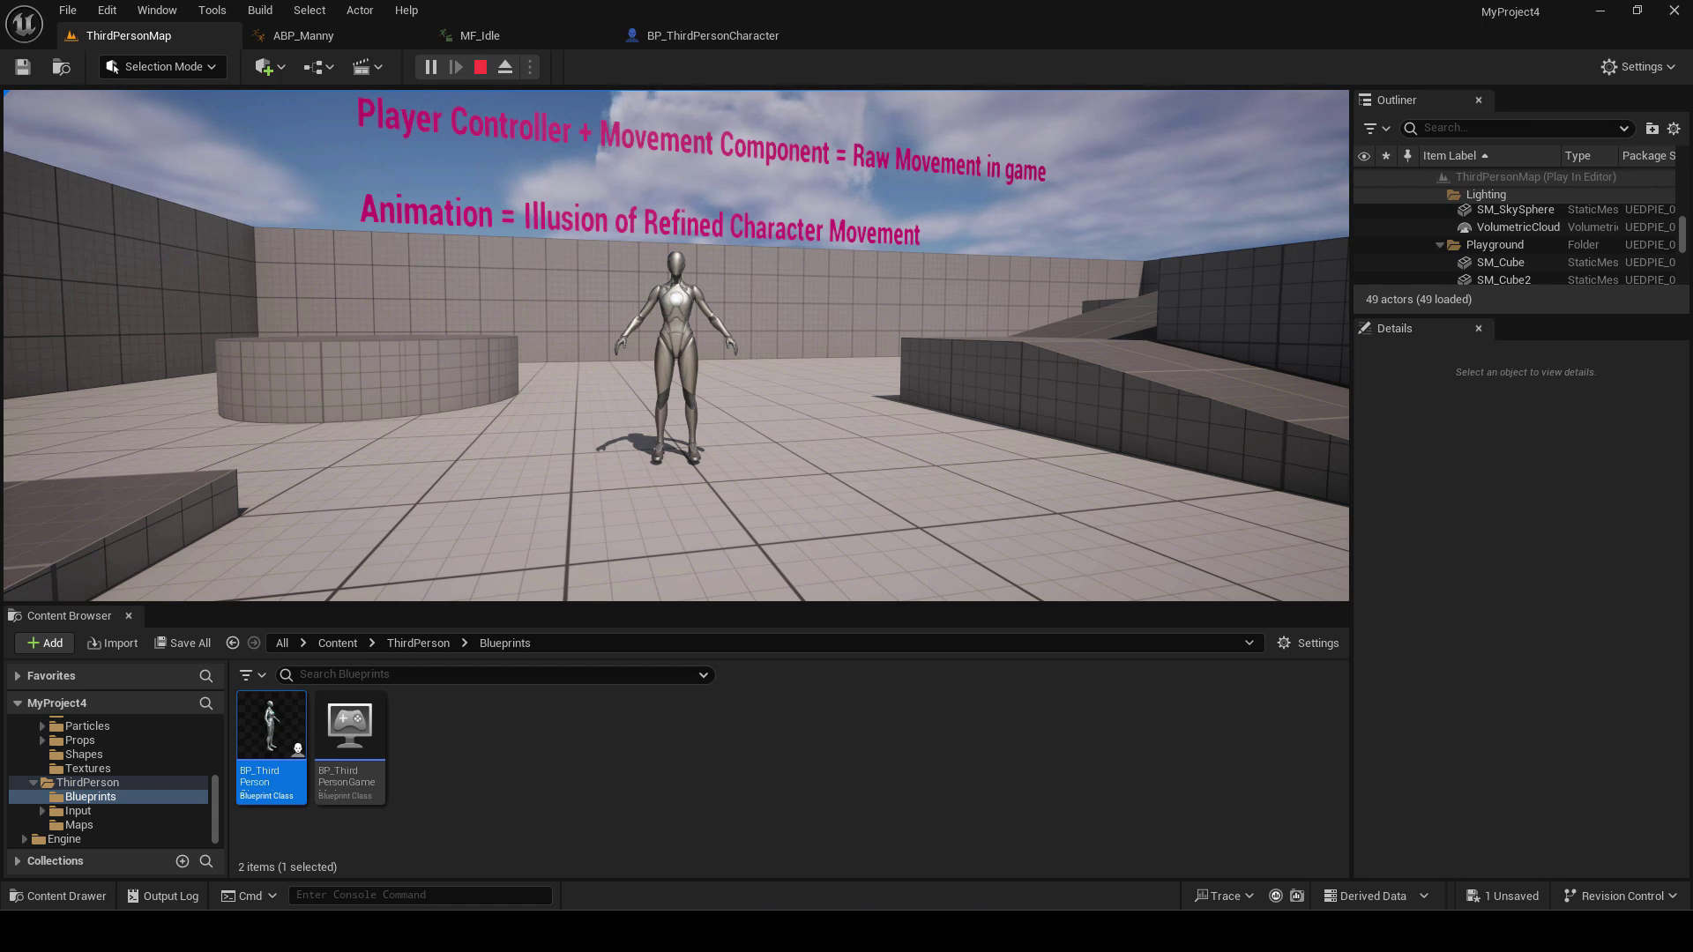
key(s)
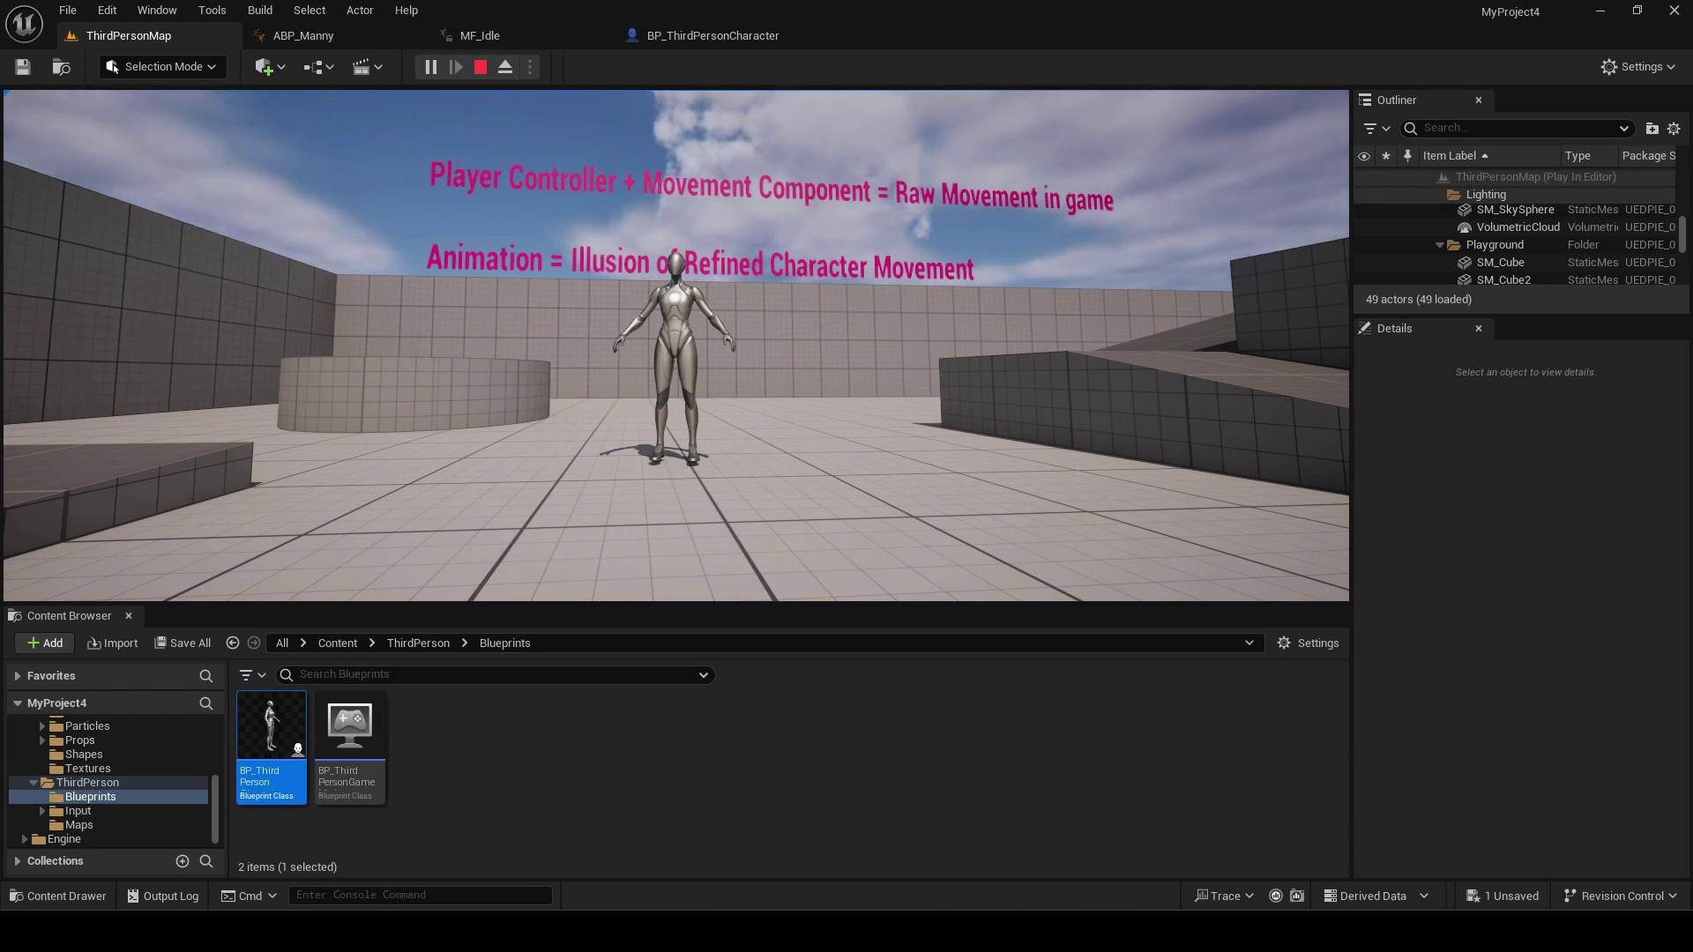
key(Escape)
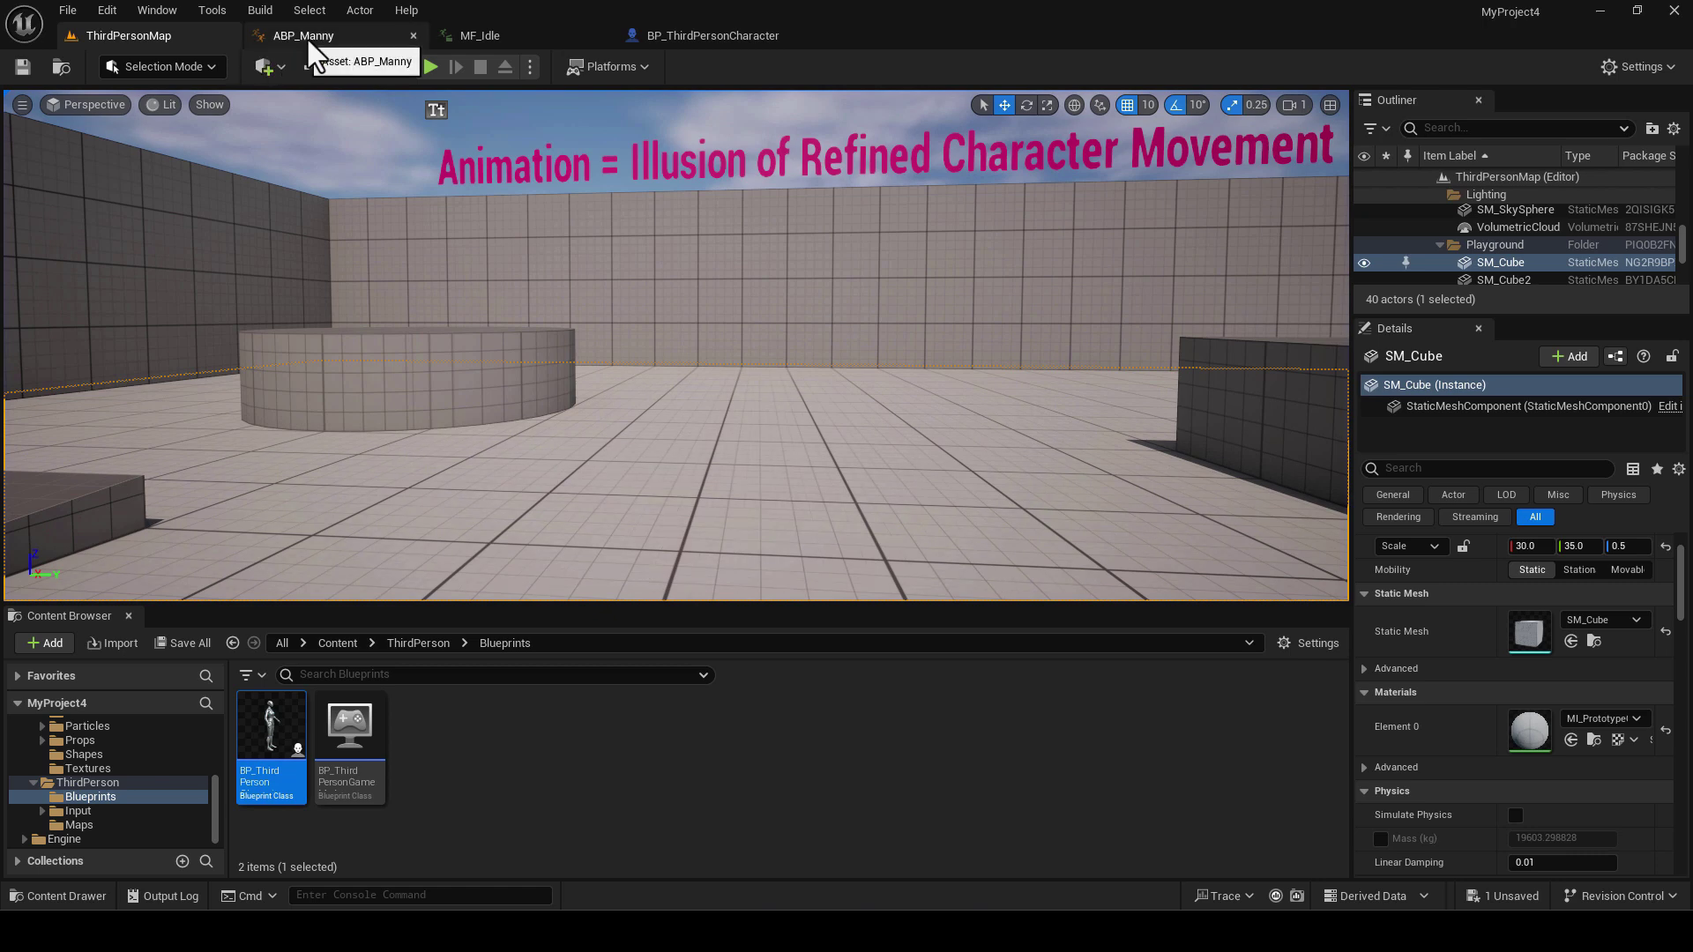
Set the mesh's Animation Mode to Use Animation Blueprint in BP_ThirdPersonCharacter
click(737, 39)
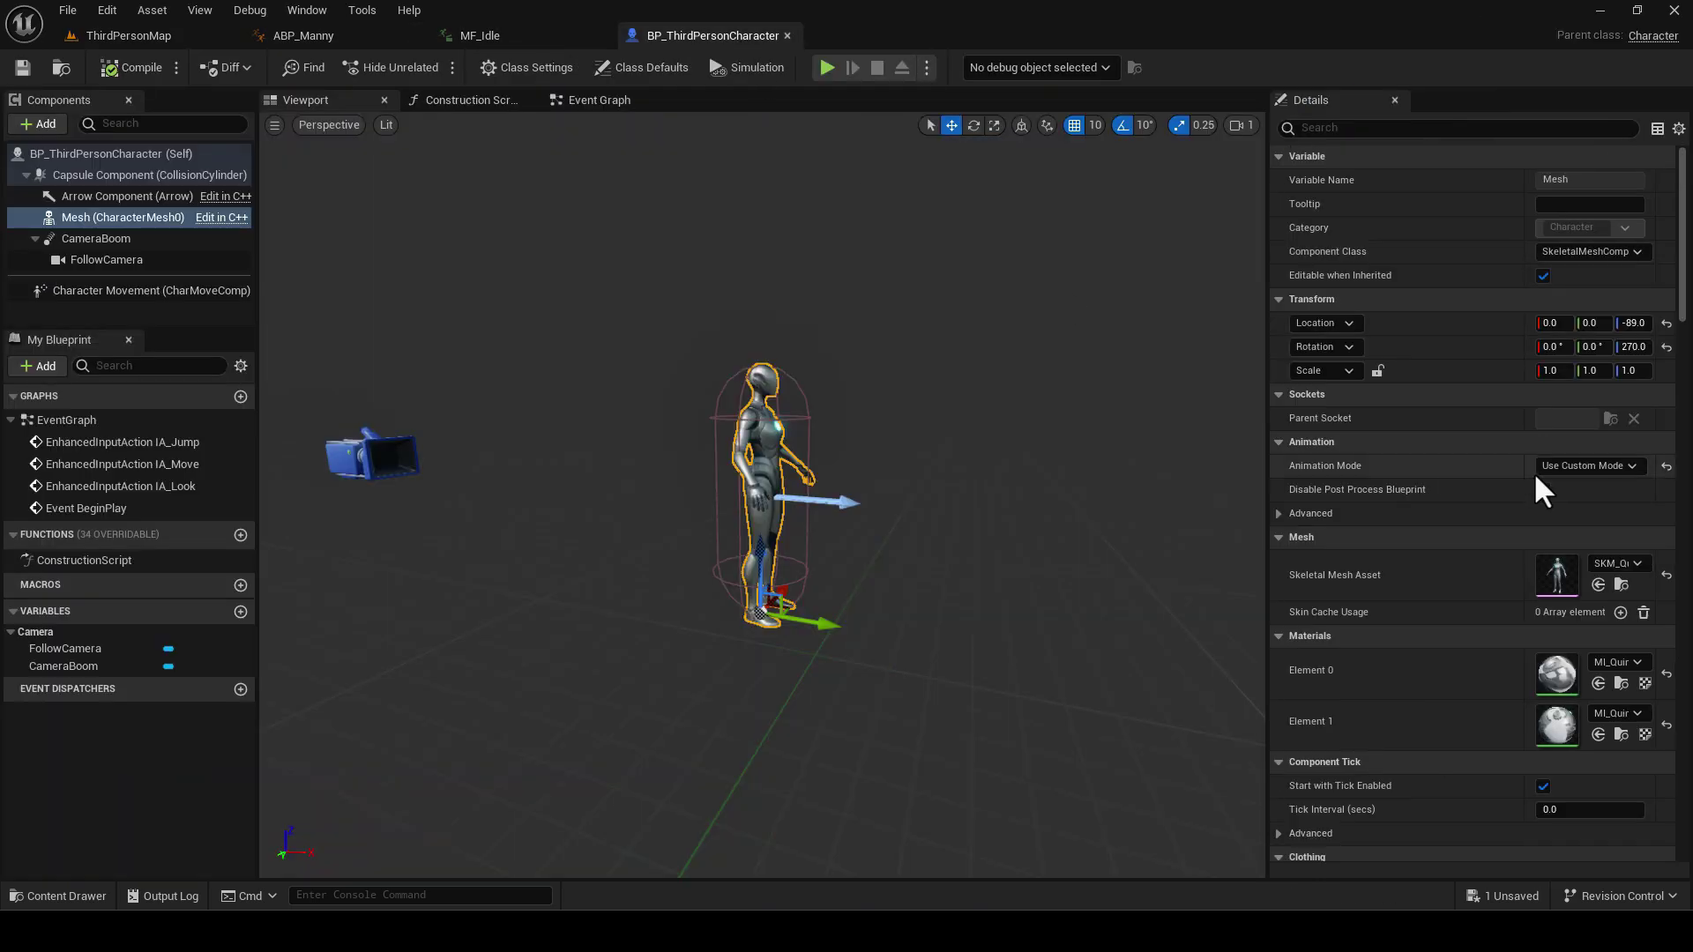
click(1630, 468)
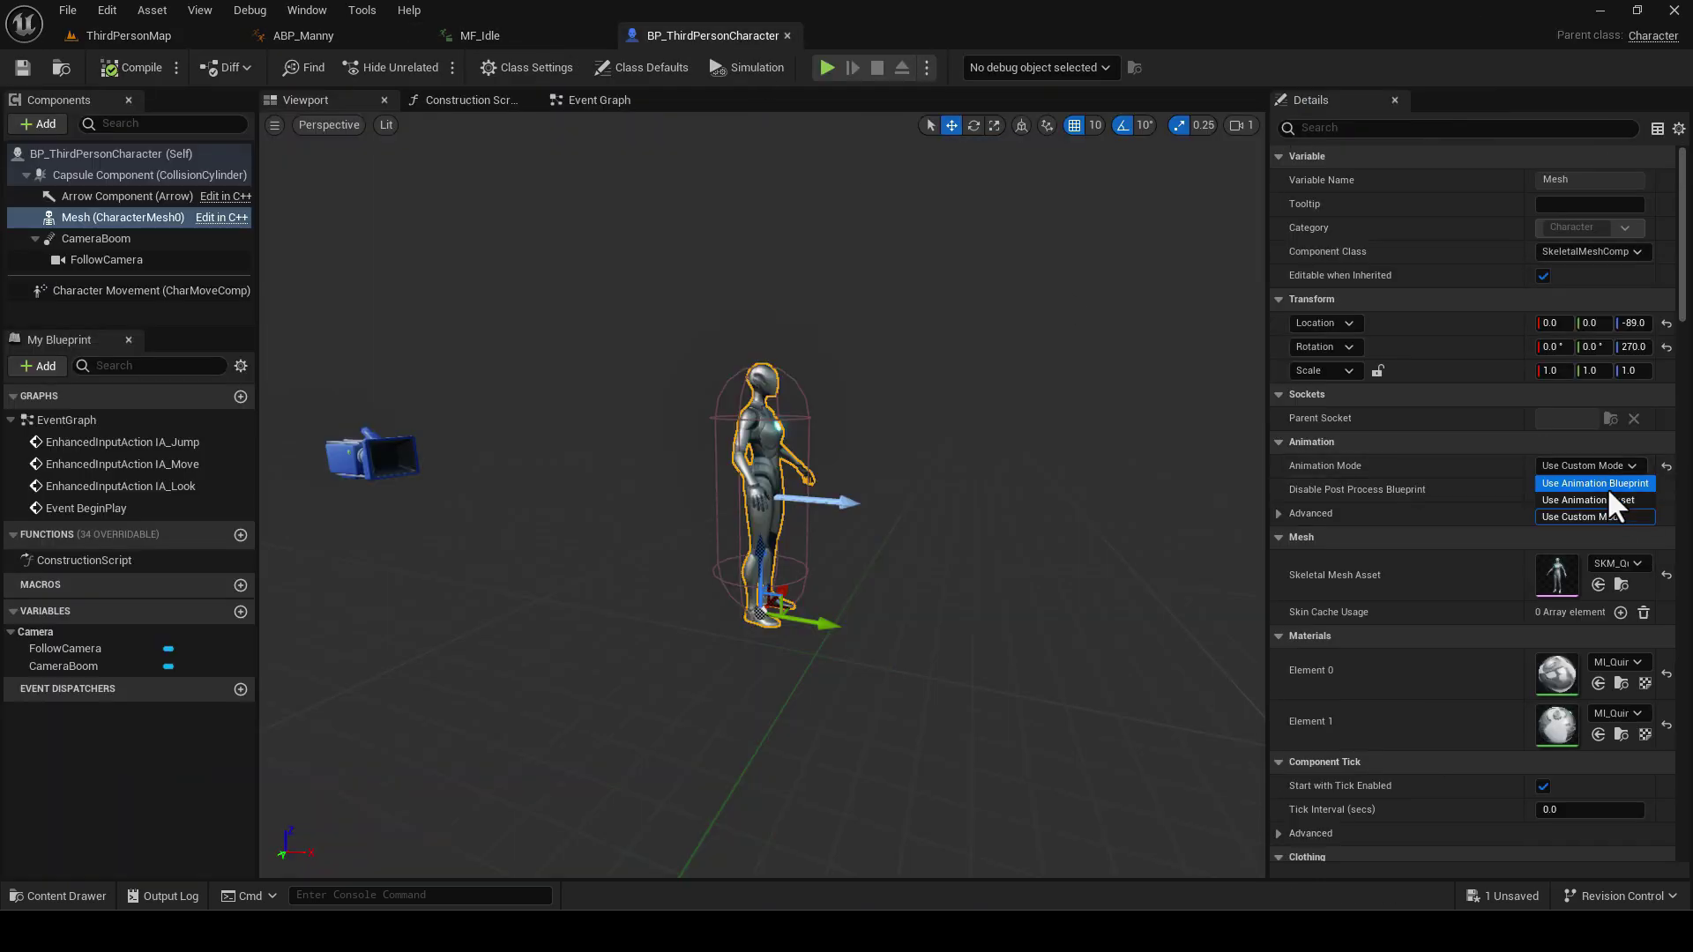
click(1605, 484)
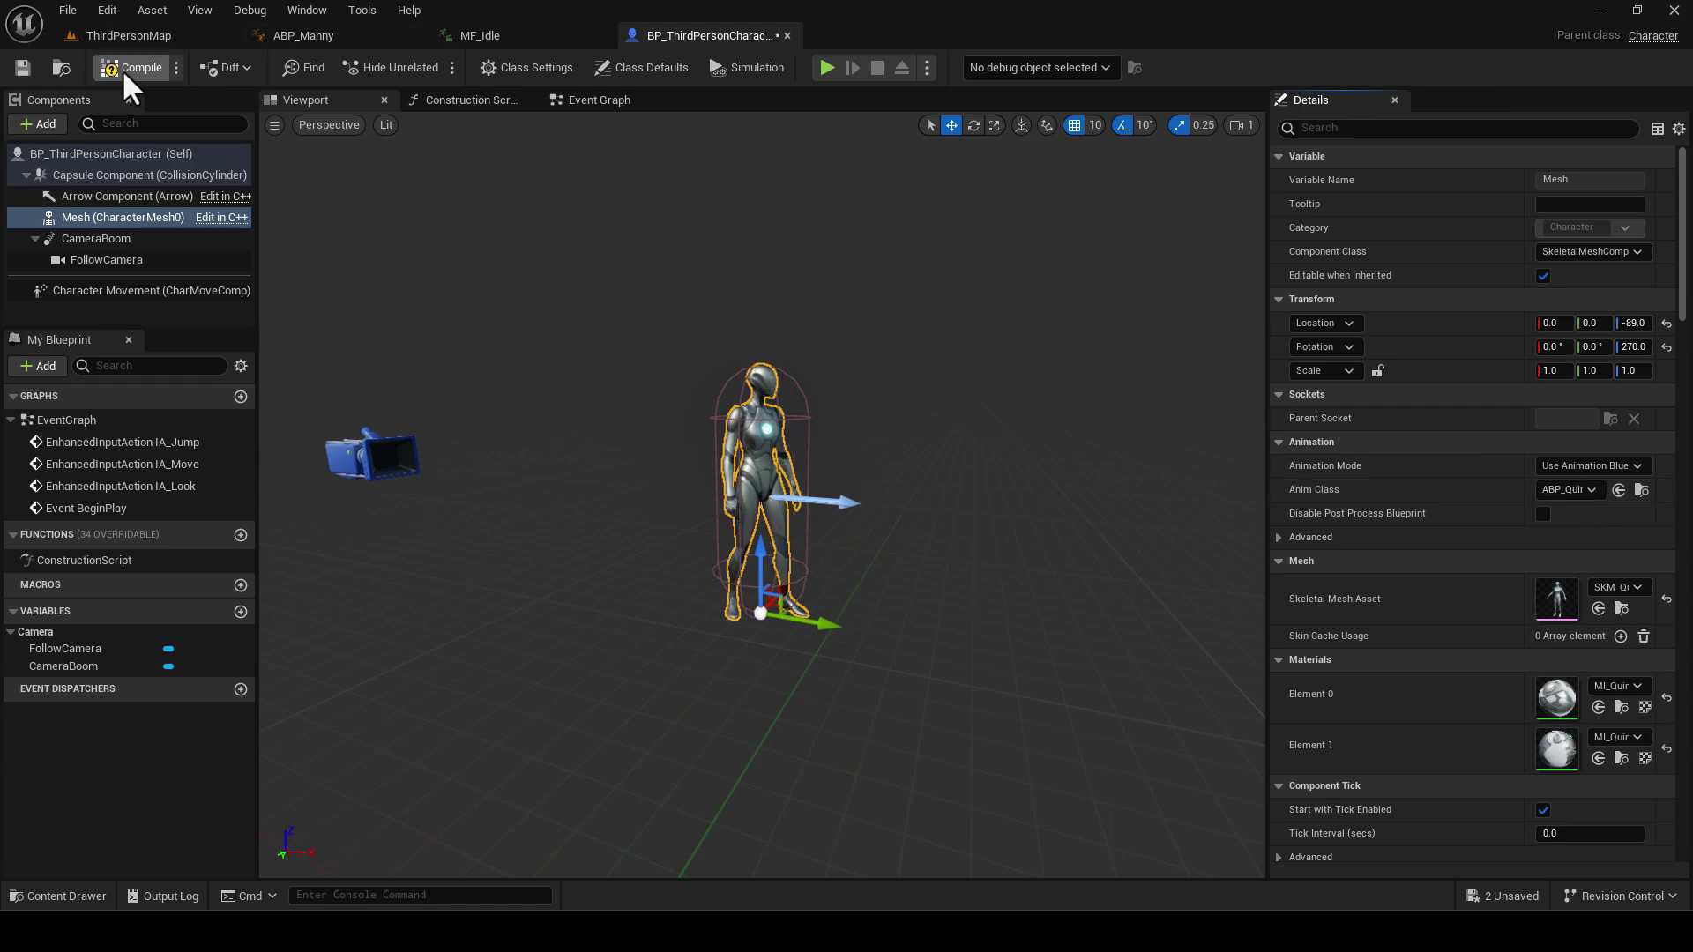
Play the ThirdPersonMap level, run the character around to check its animated movement, and stop the session
click(145, 38)
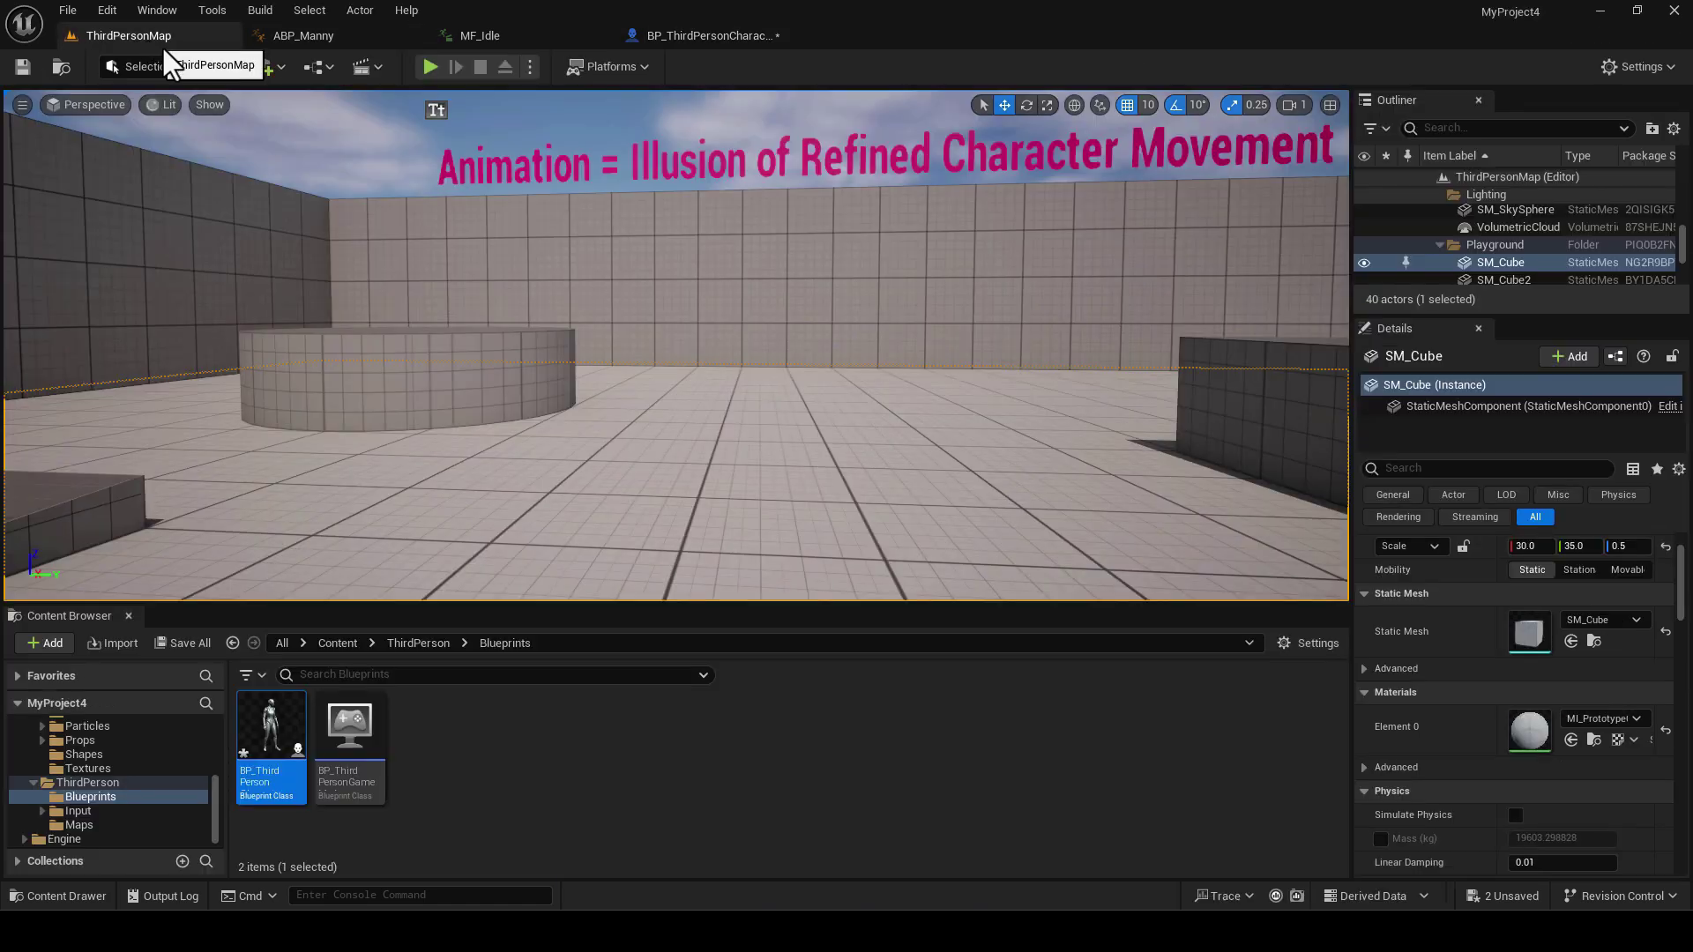
click(431, 67)
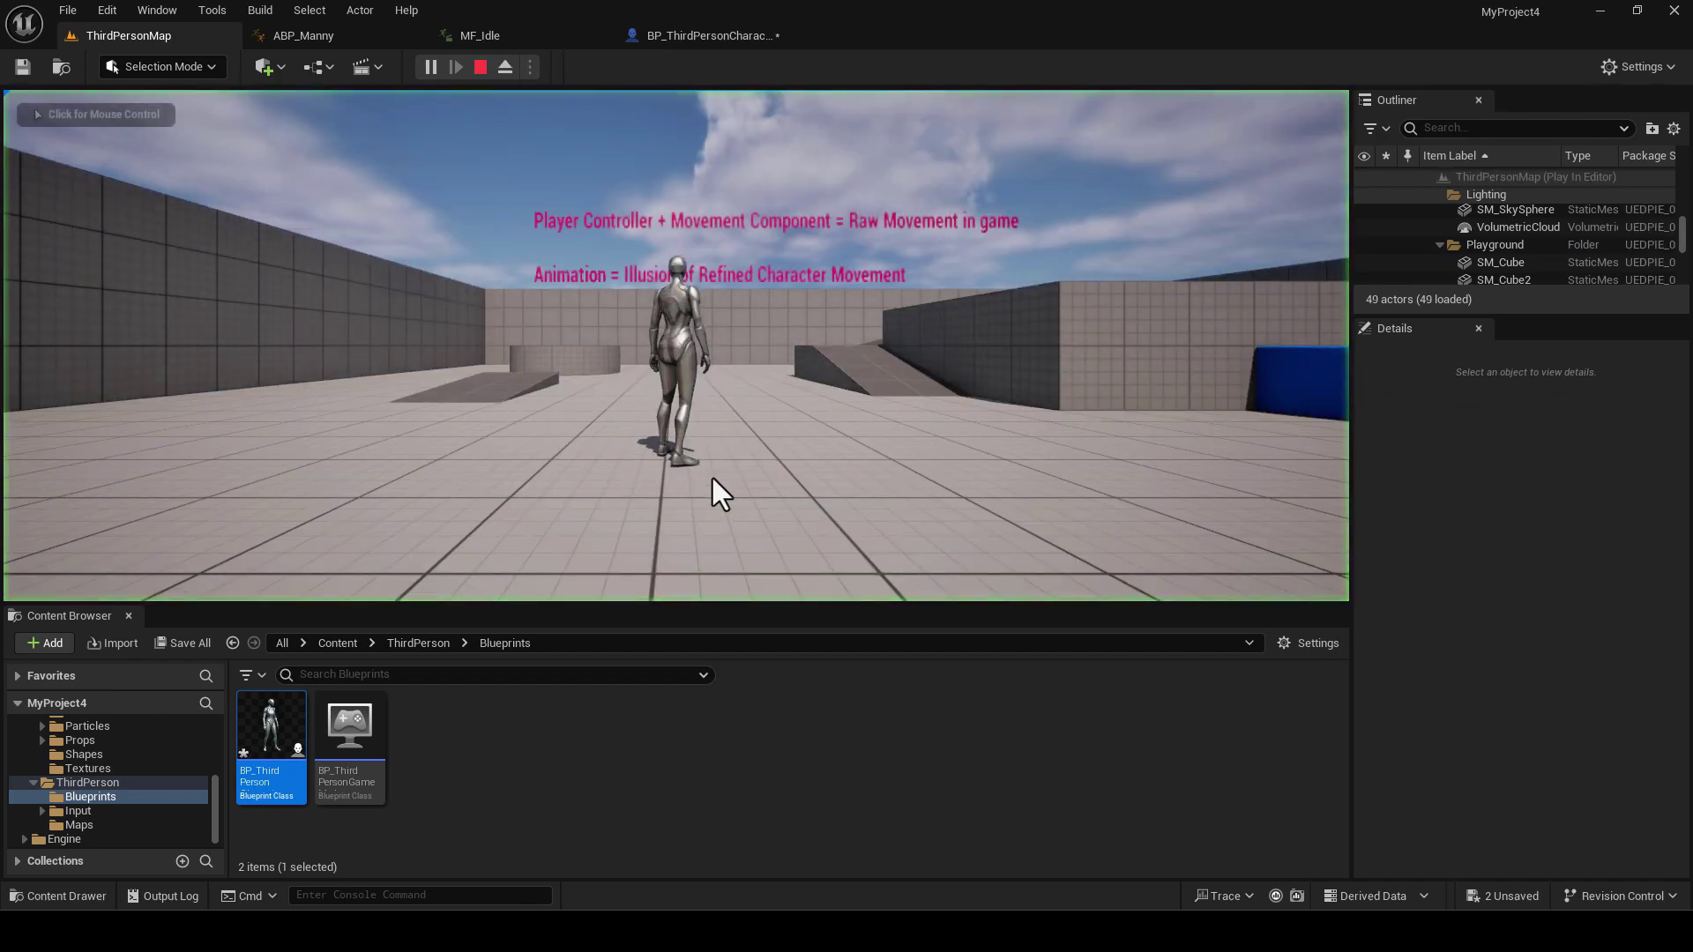
click(712, 478)
key(w)
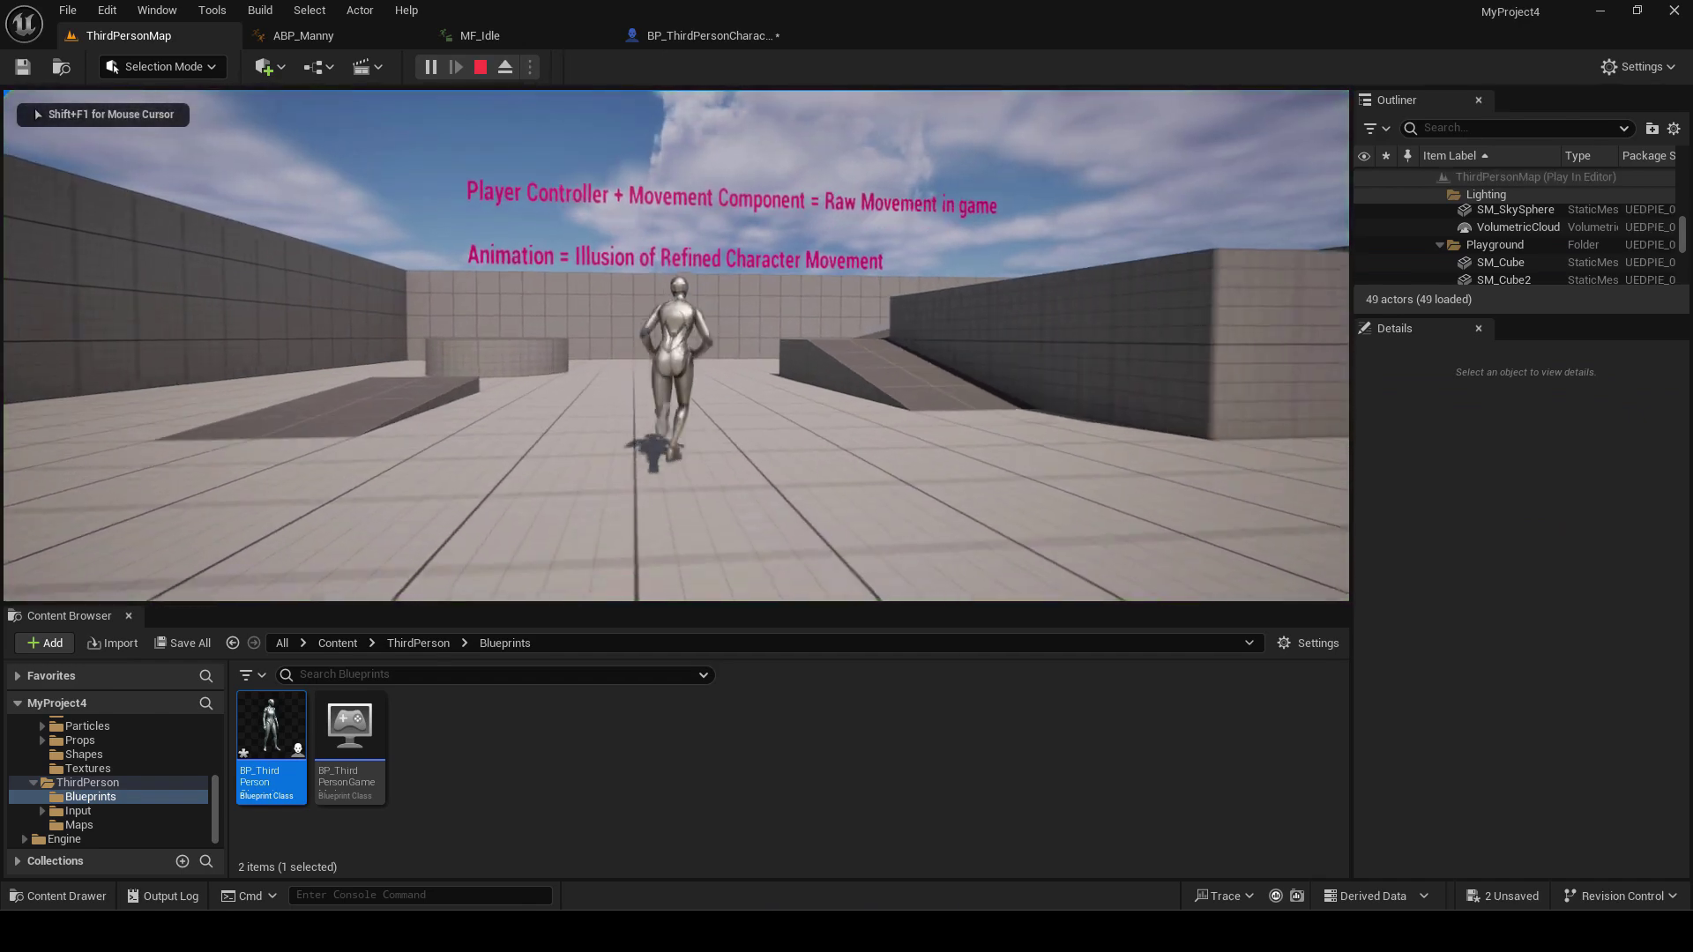
key(s)
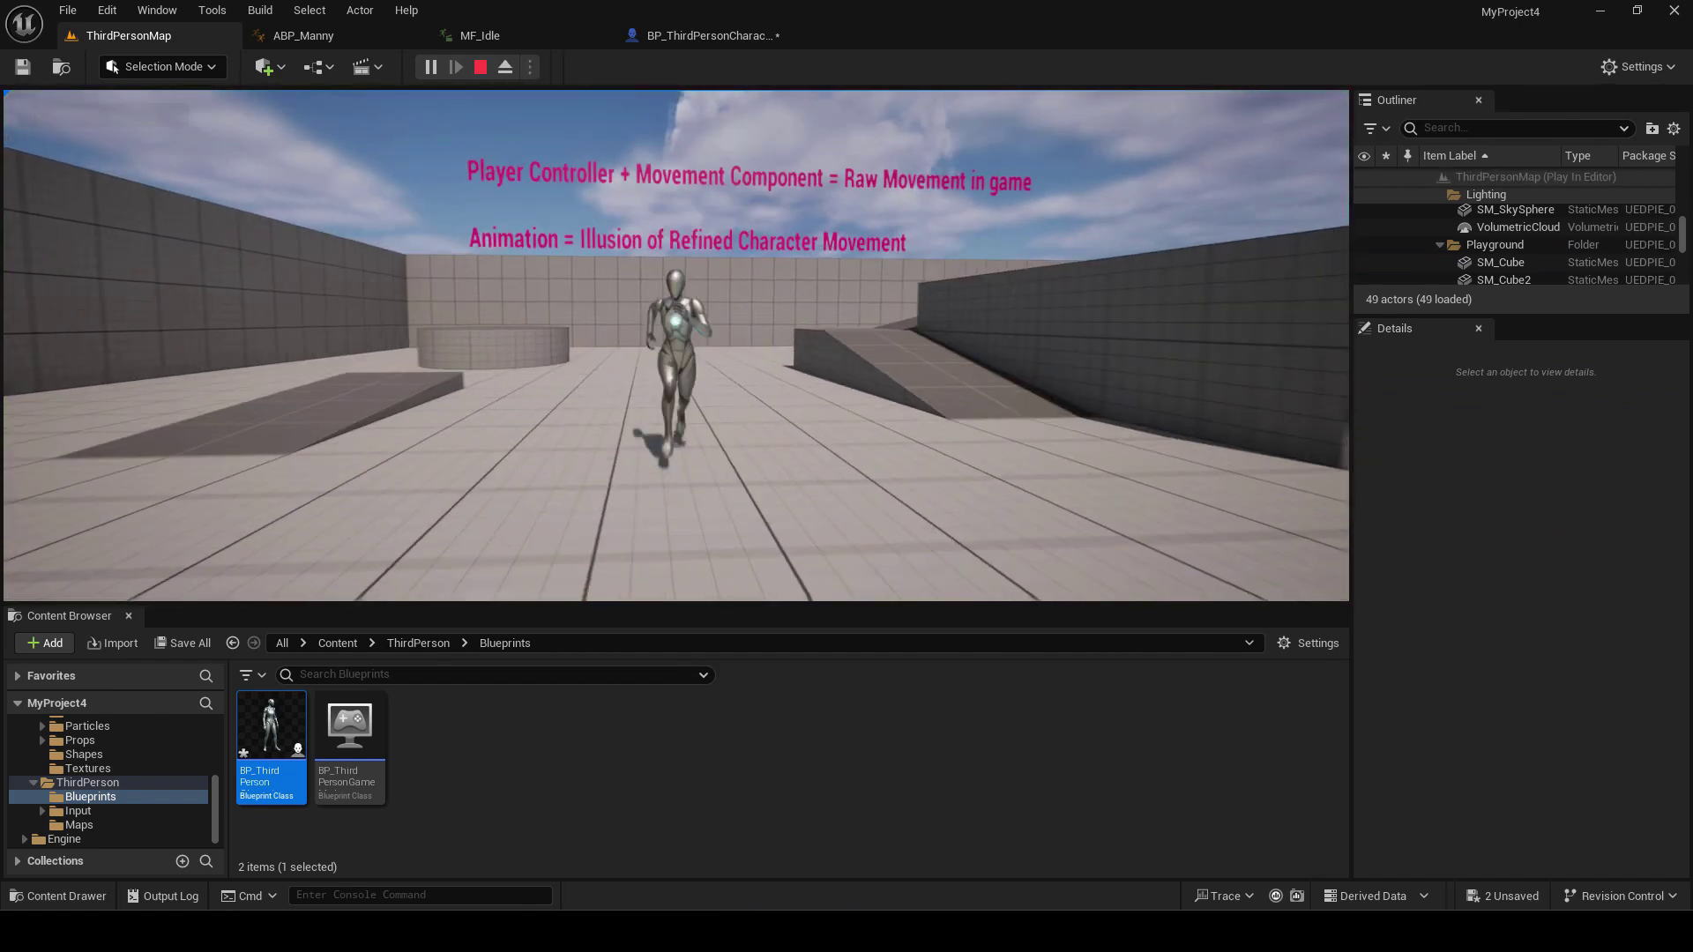
key(w)
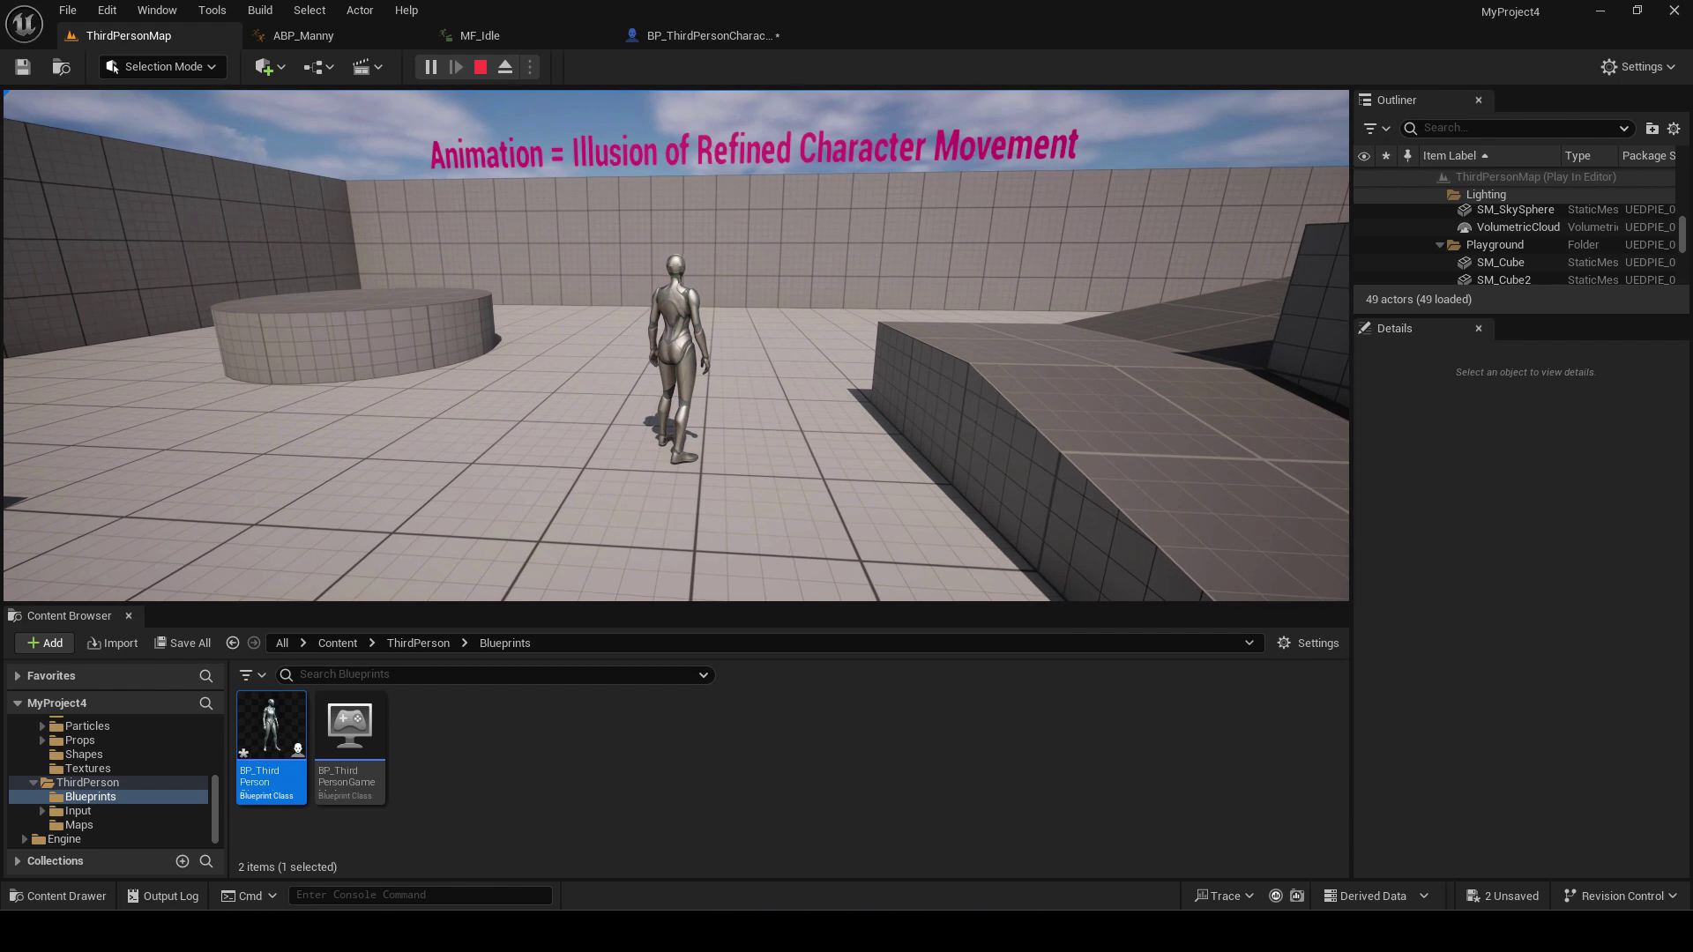
key(w)
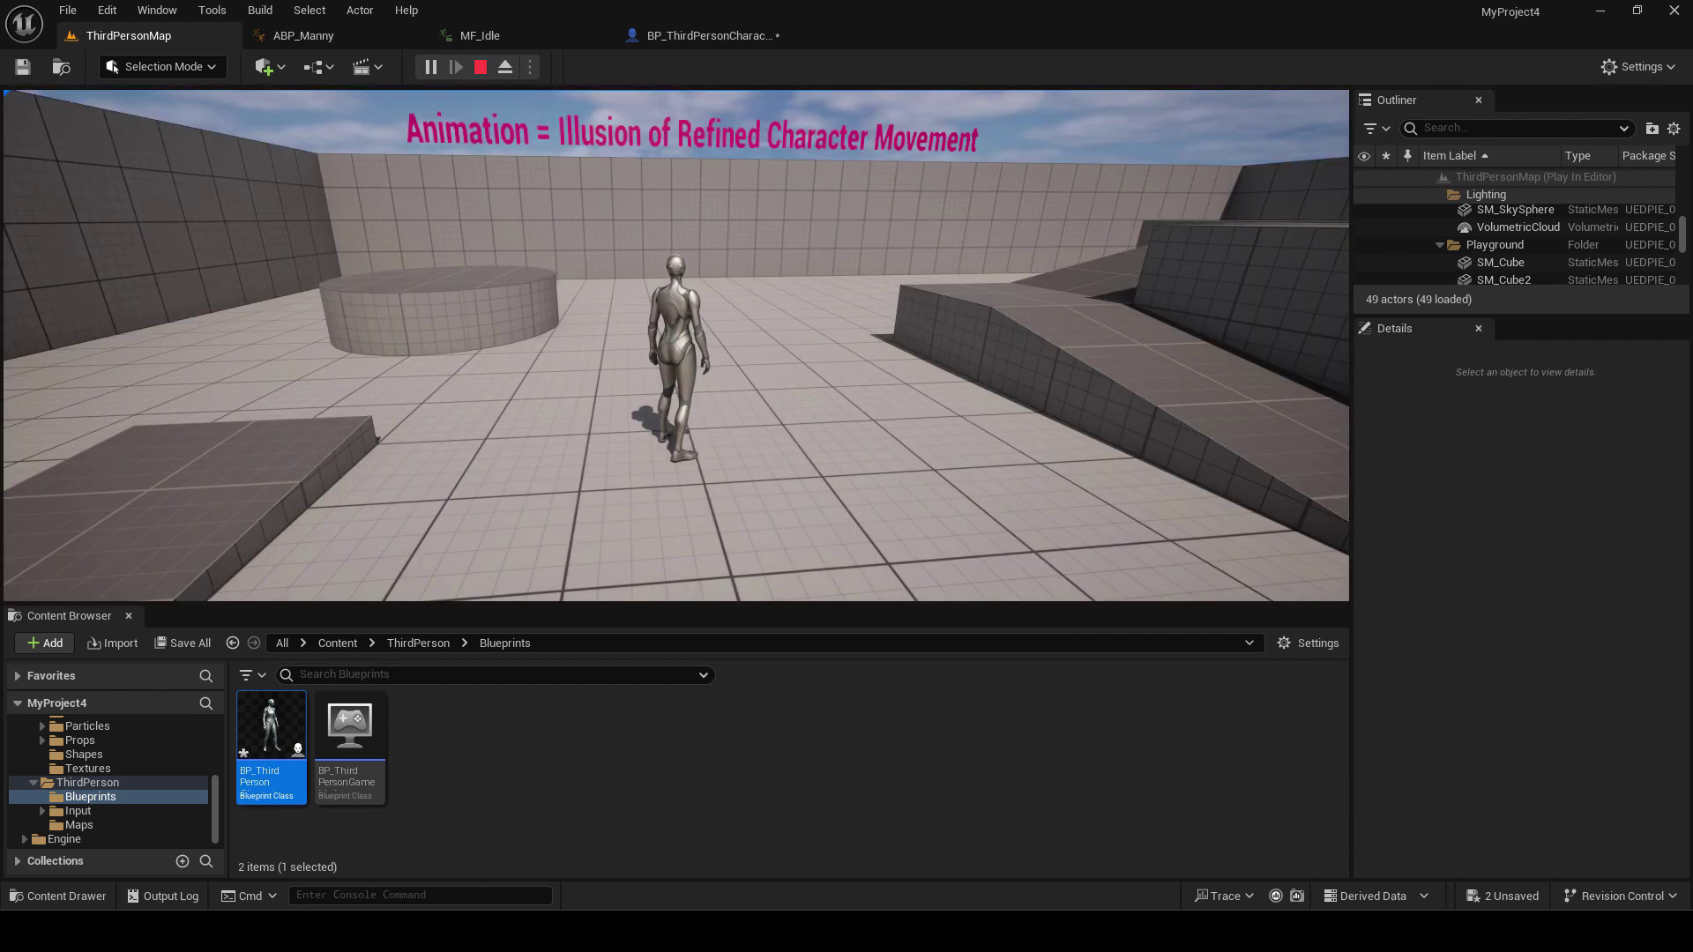
key(w)
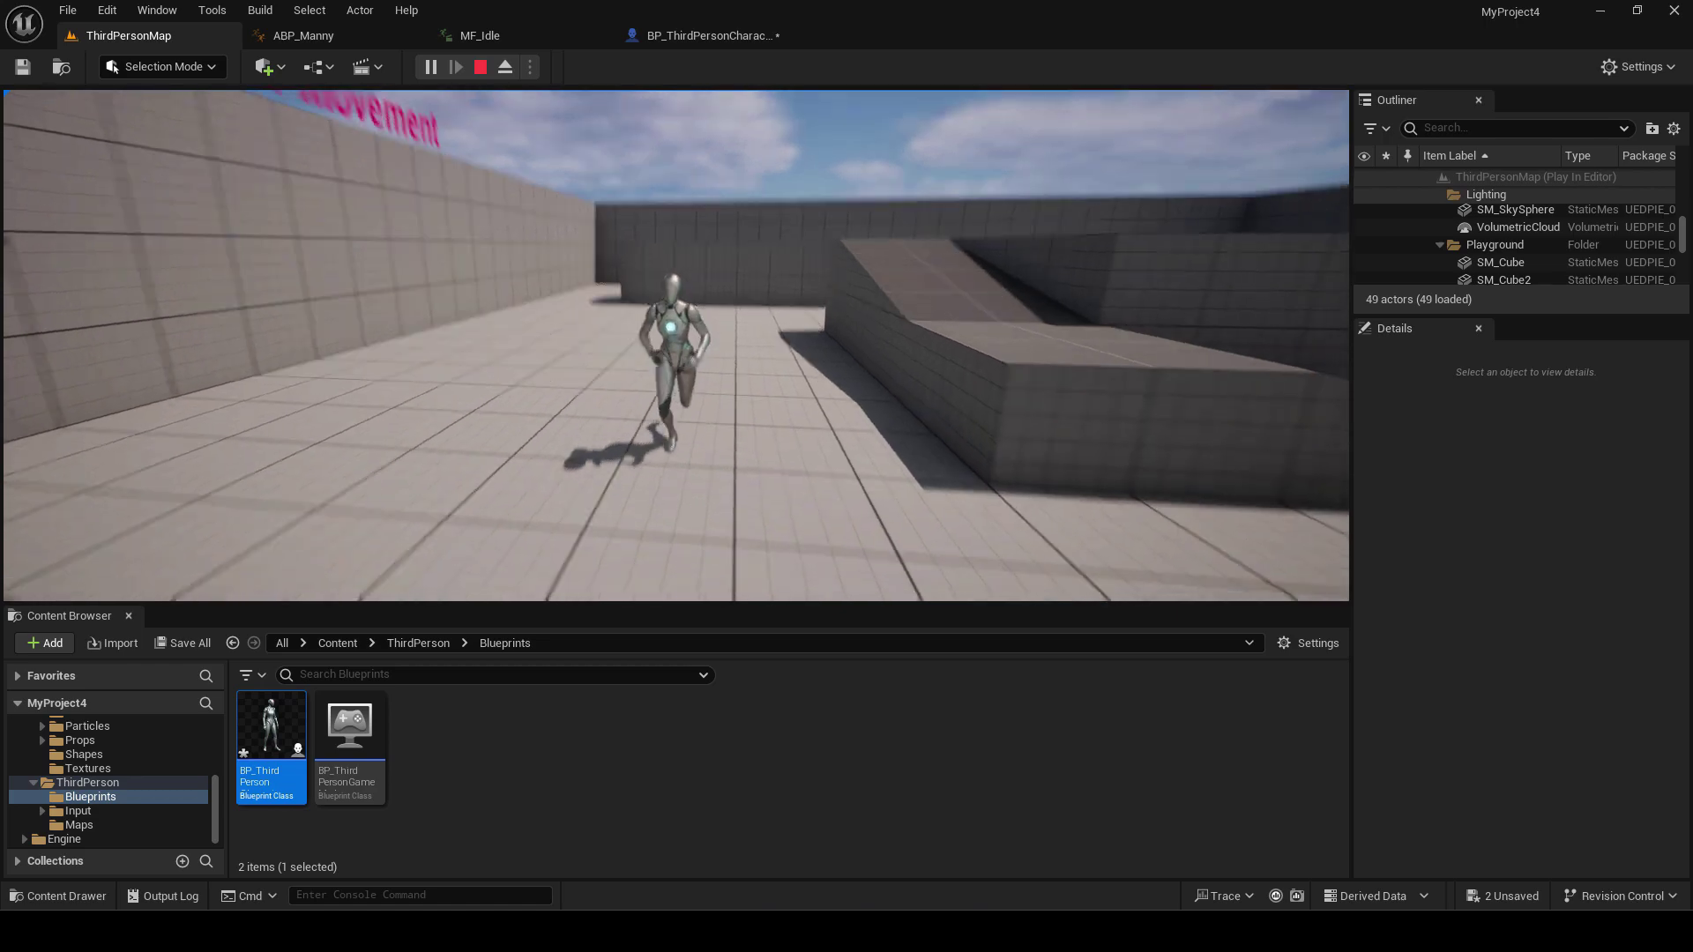
key(Escape)
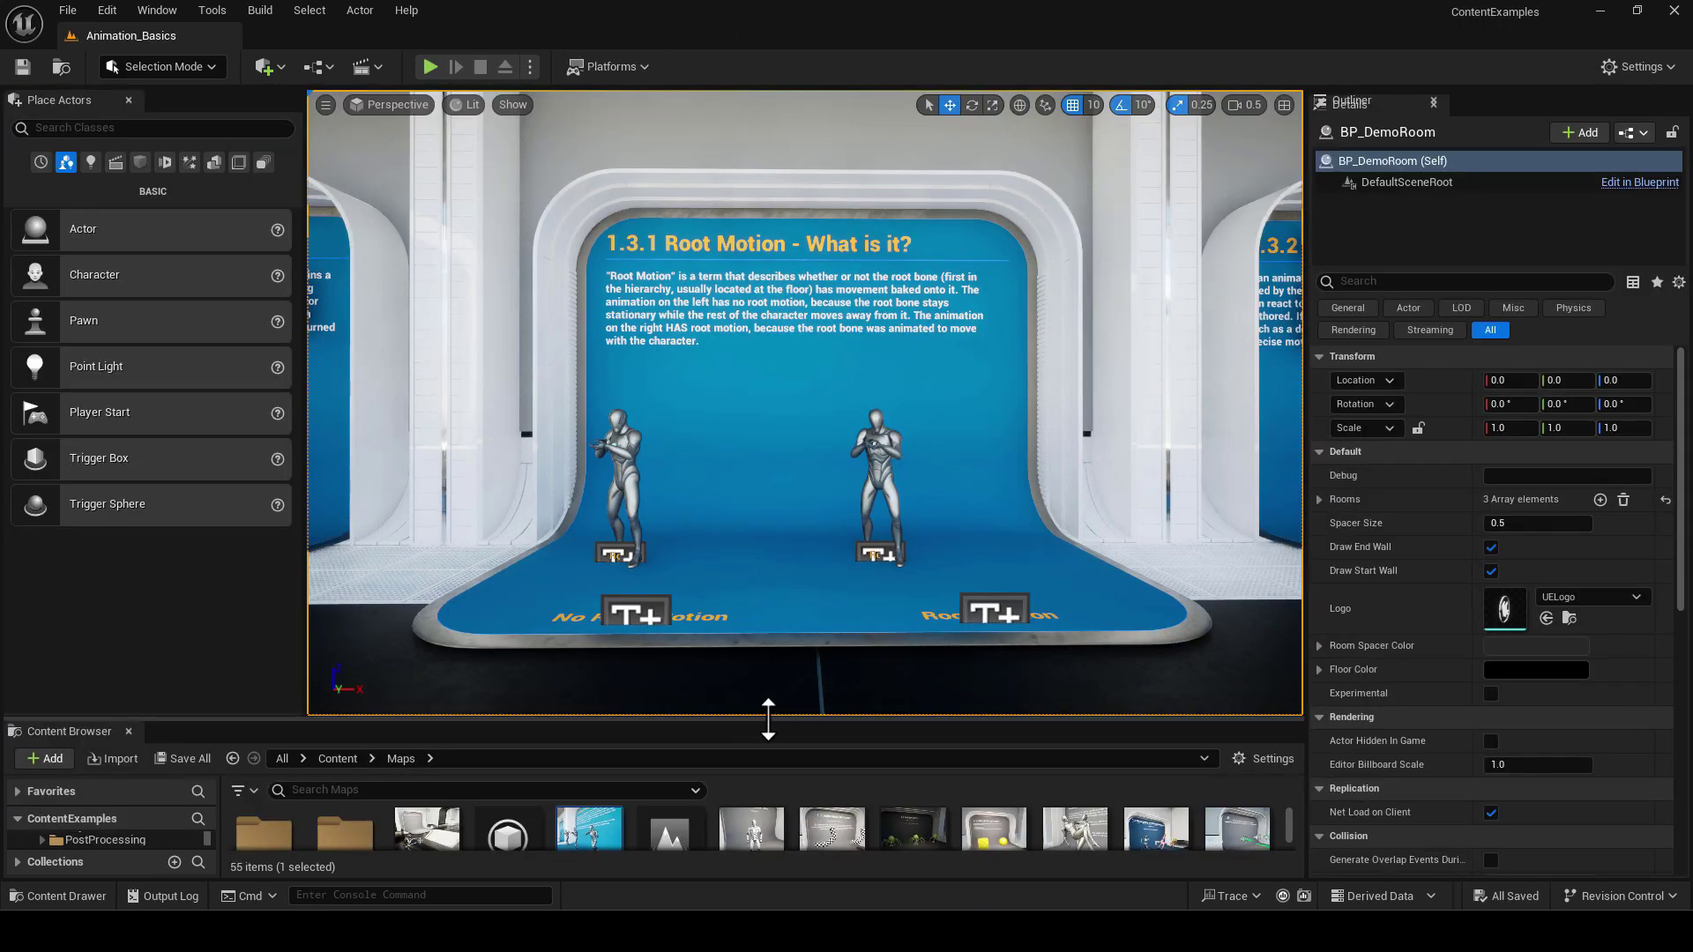
Select the 1.3.1 Root Motion display in the ContentExamples project's Animation_Basics level and show the viewport full screen
drag(765, 718, 802, 470)
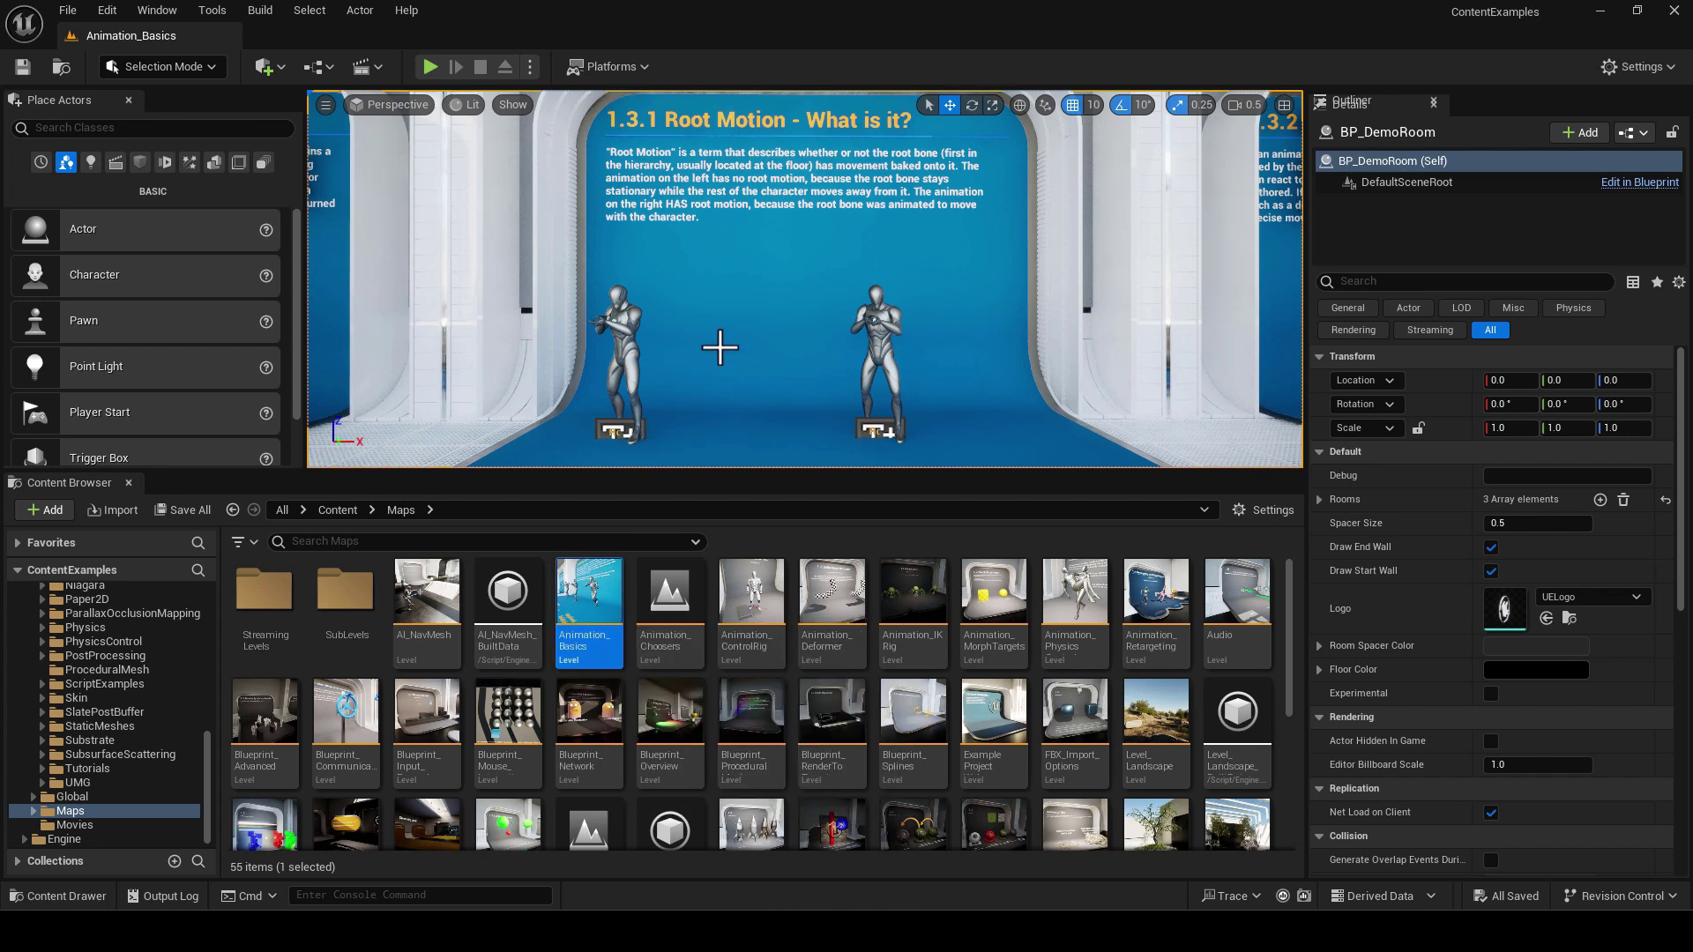
scroll(719, 349, down, 3)
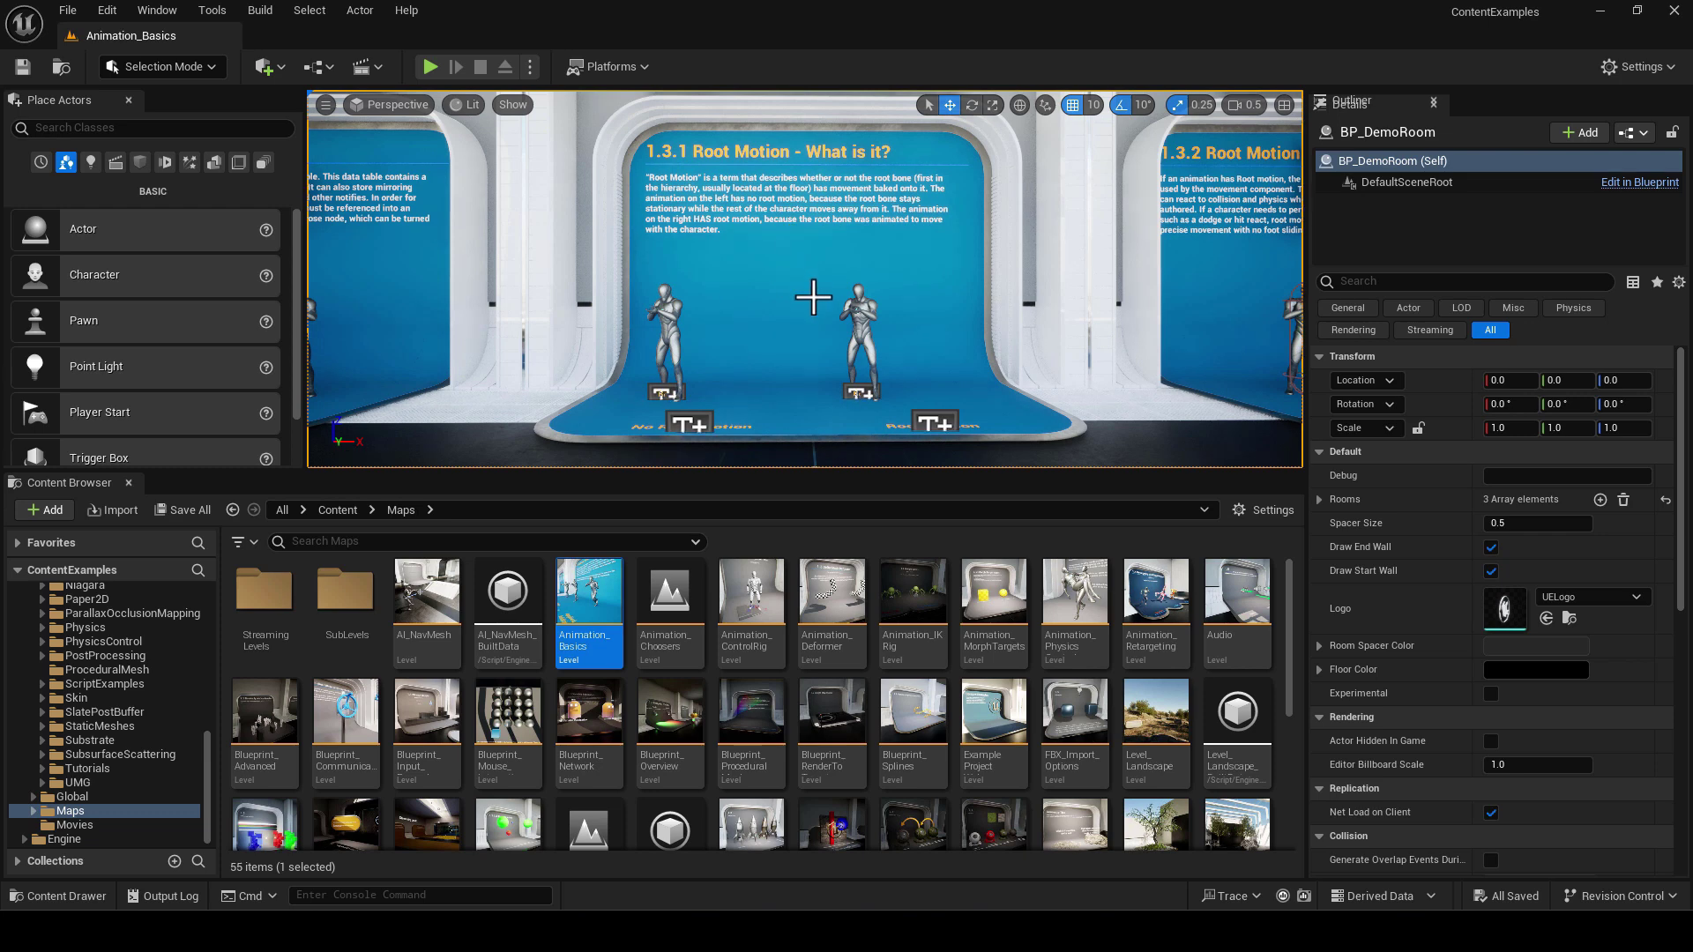
scroll(813, 298, up, 1)
scroll(812, 298, down, 1)
scroll(812, 300, down, 1)
click(811, 300)
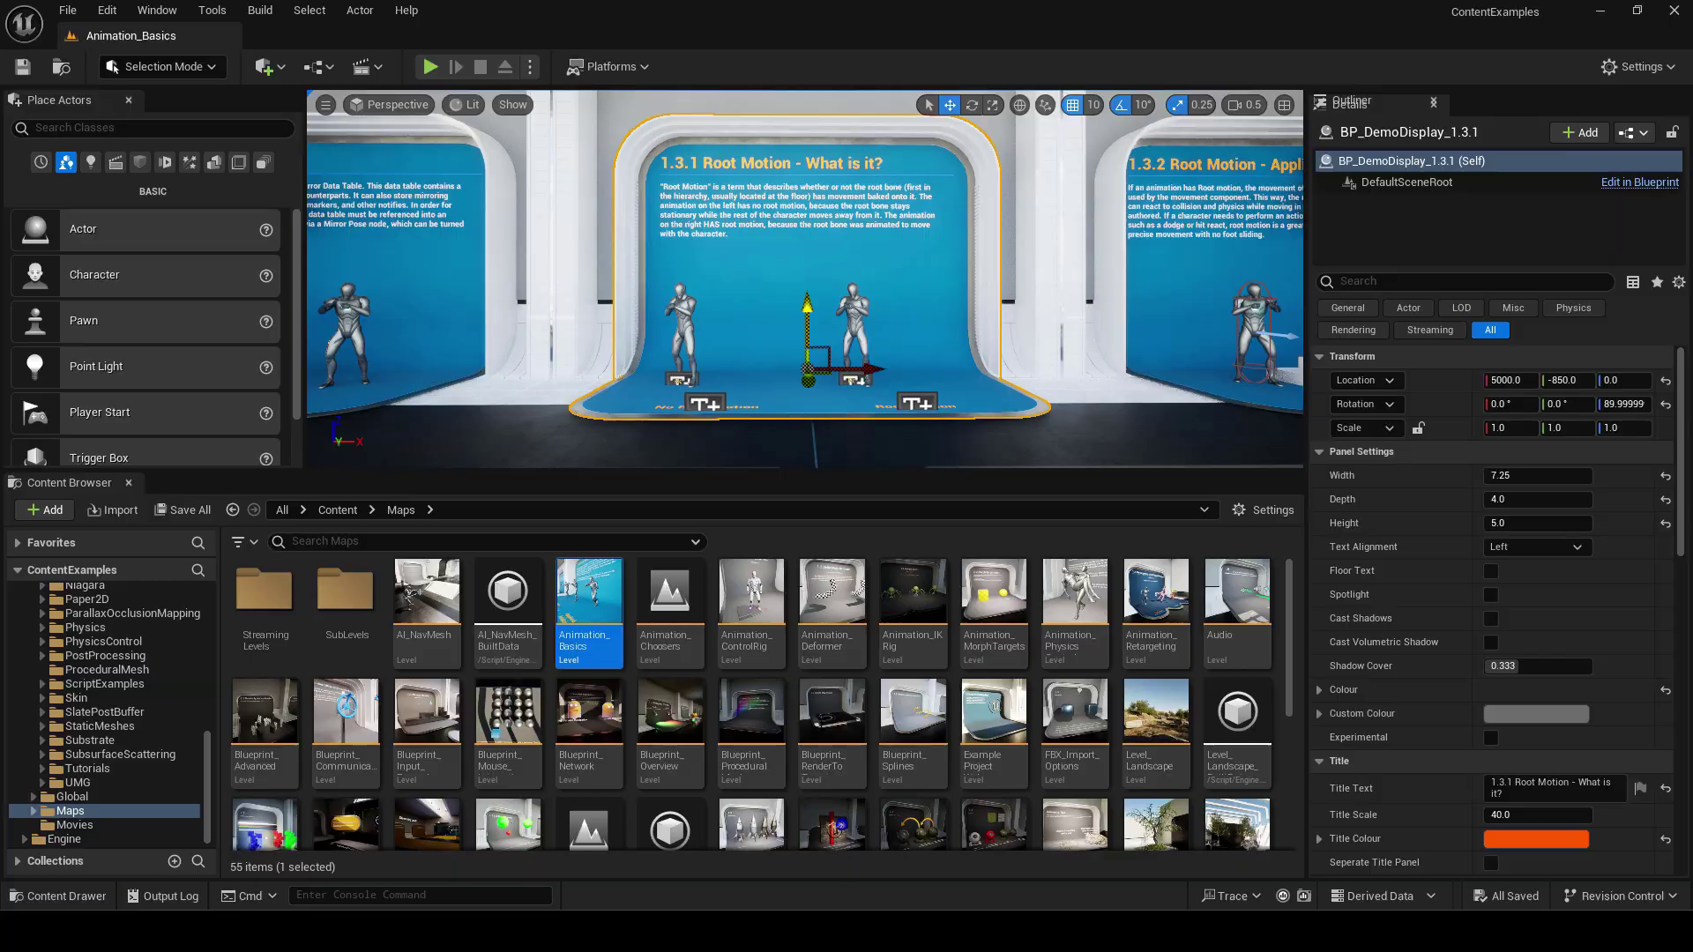
key(F11)
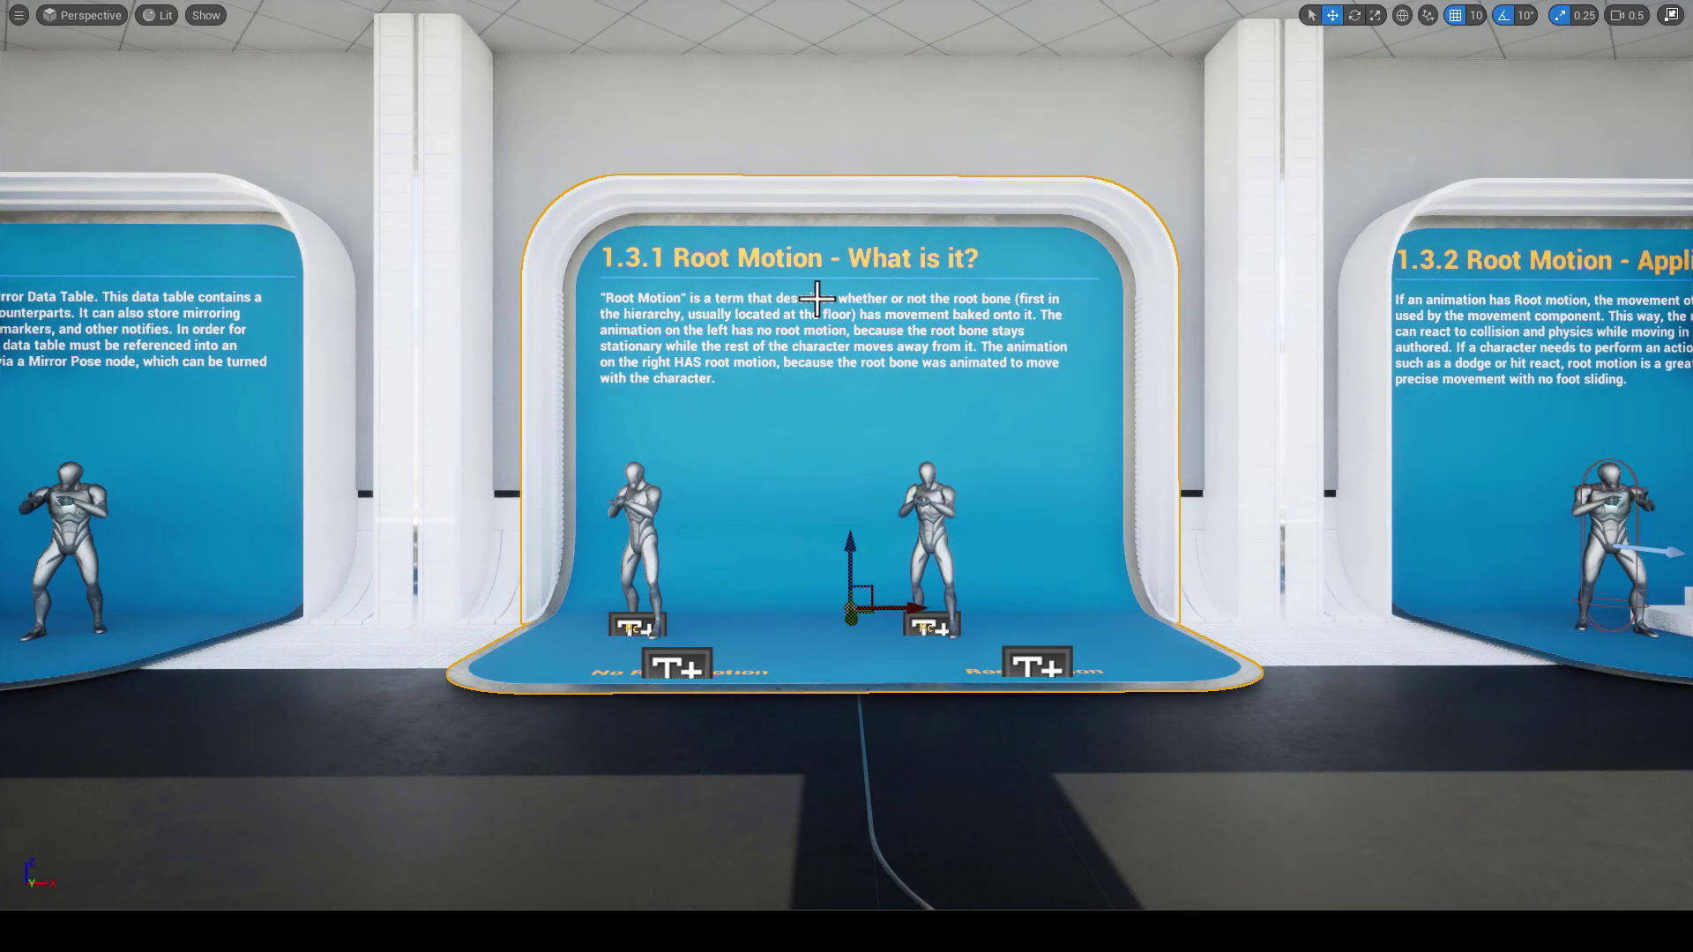
Play the Animation_Basics level and walk forward toward the animation exhibits
key(alt+p)
click(885, 322)
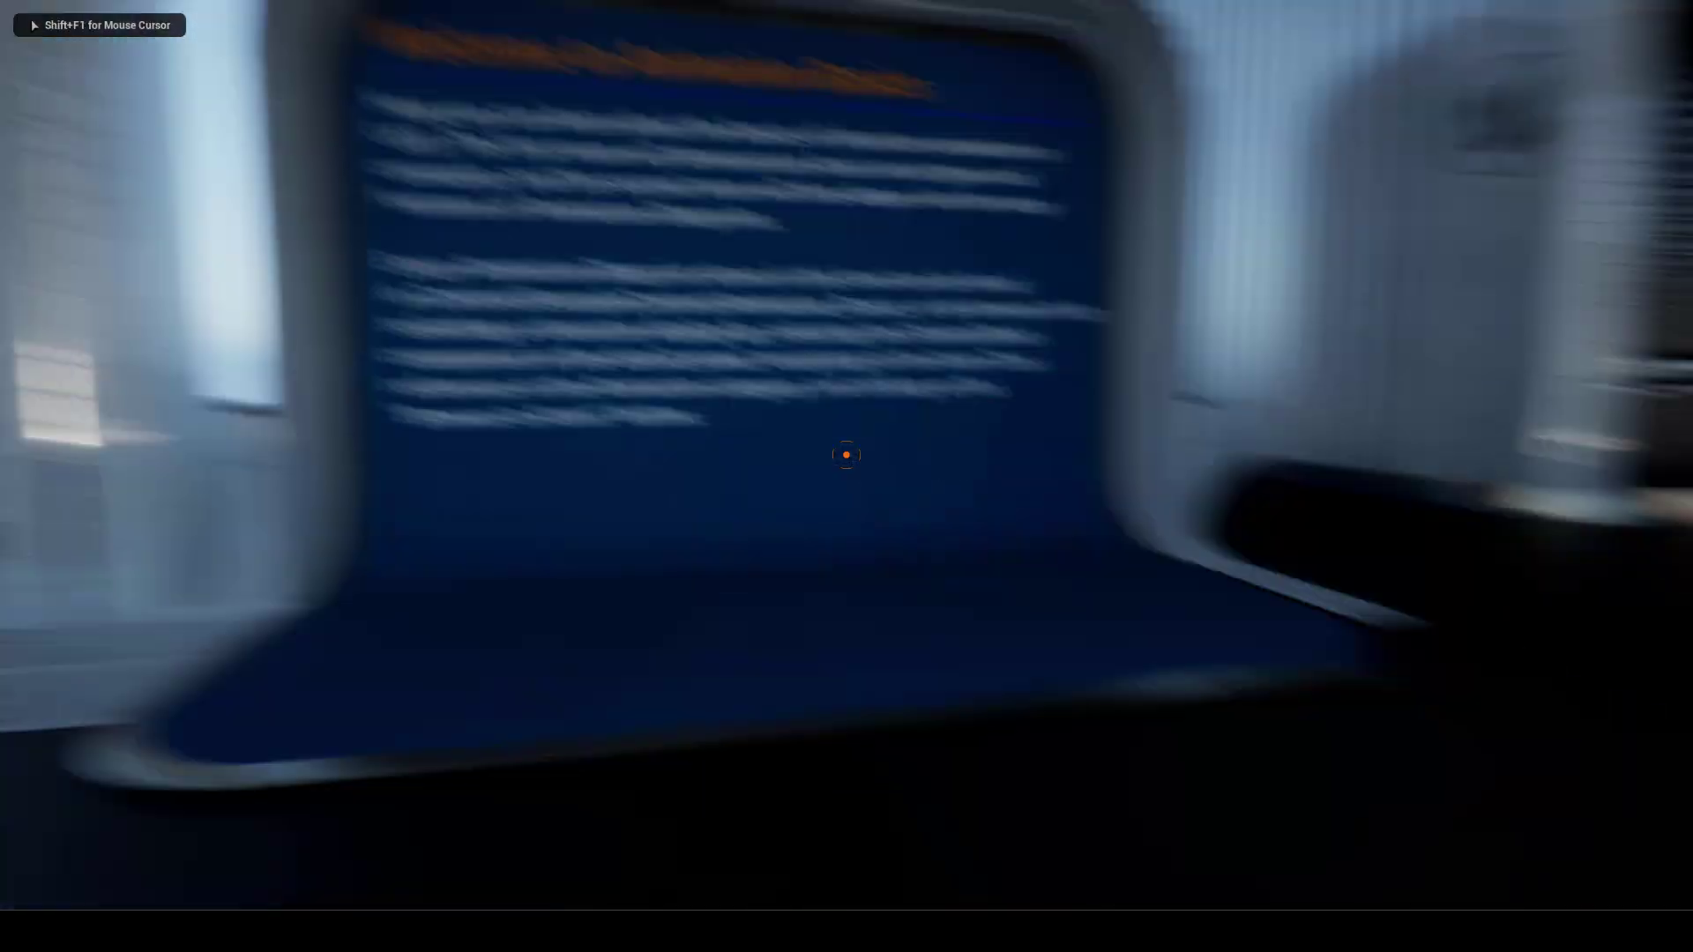
key(w)
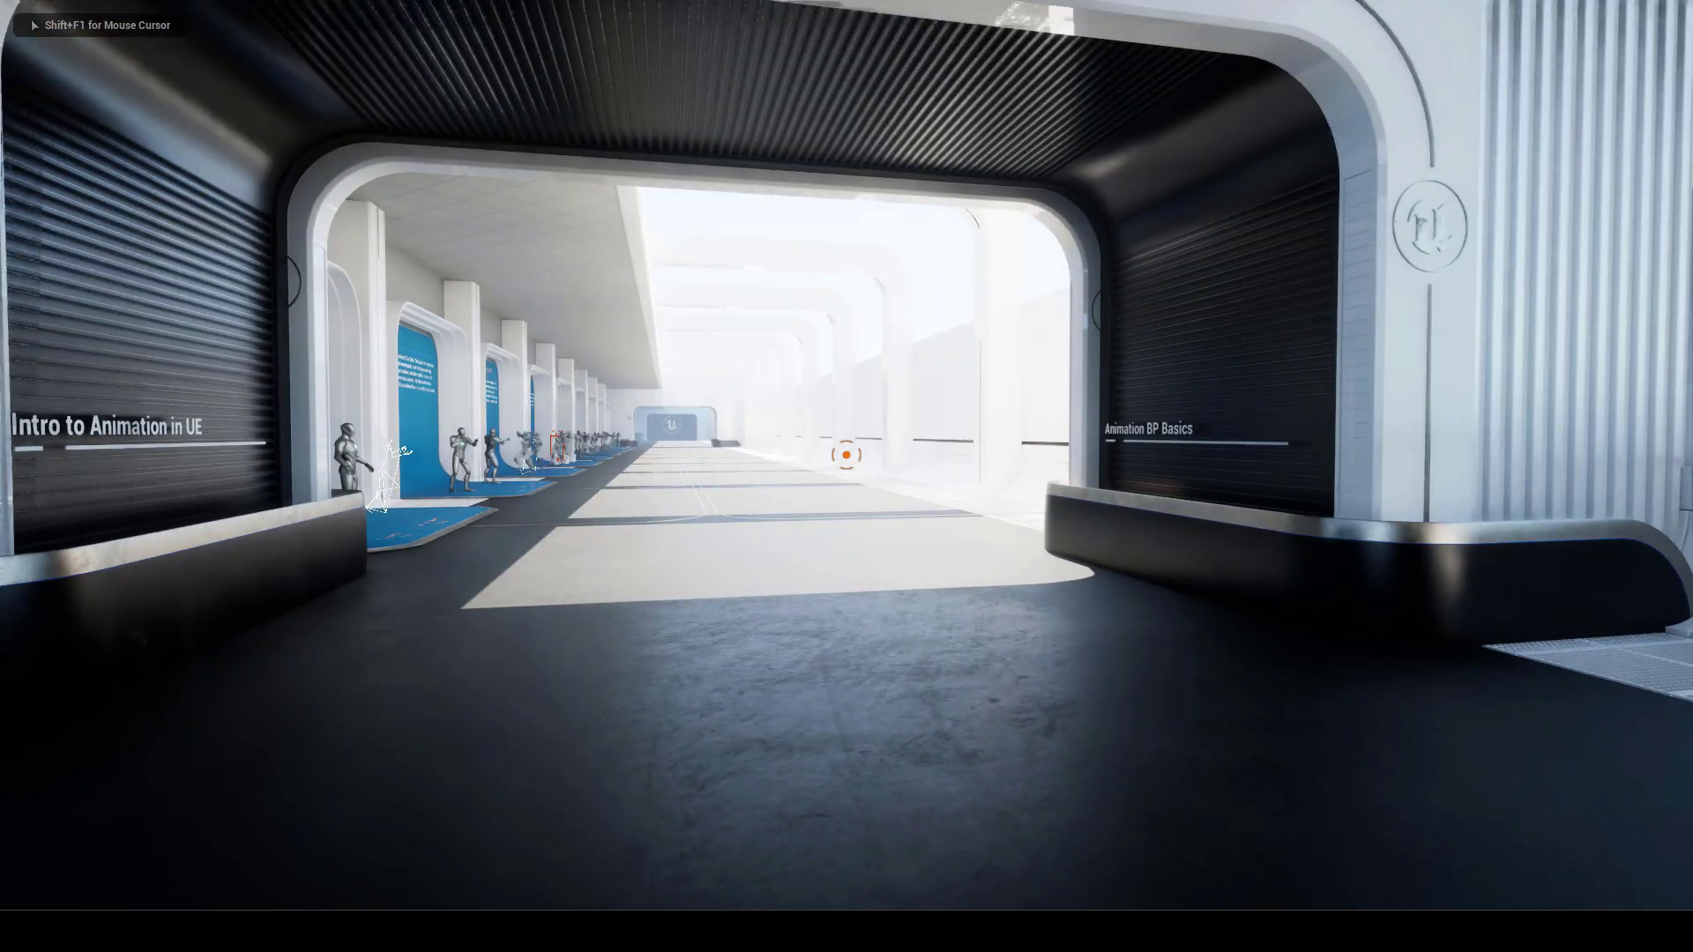
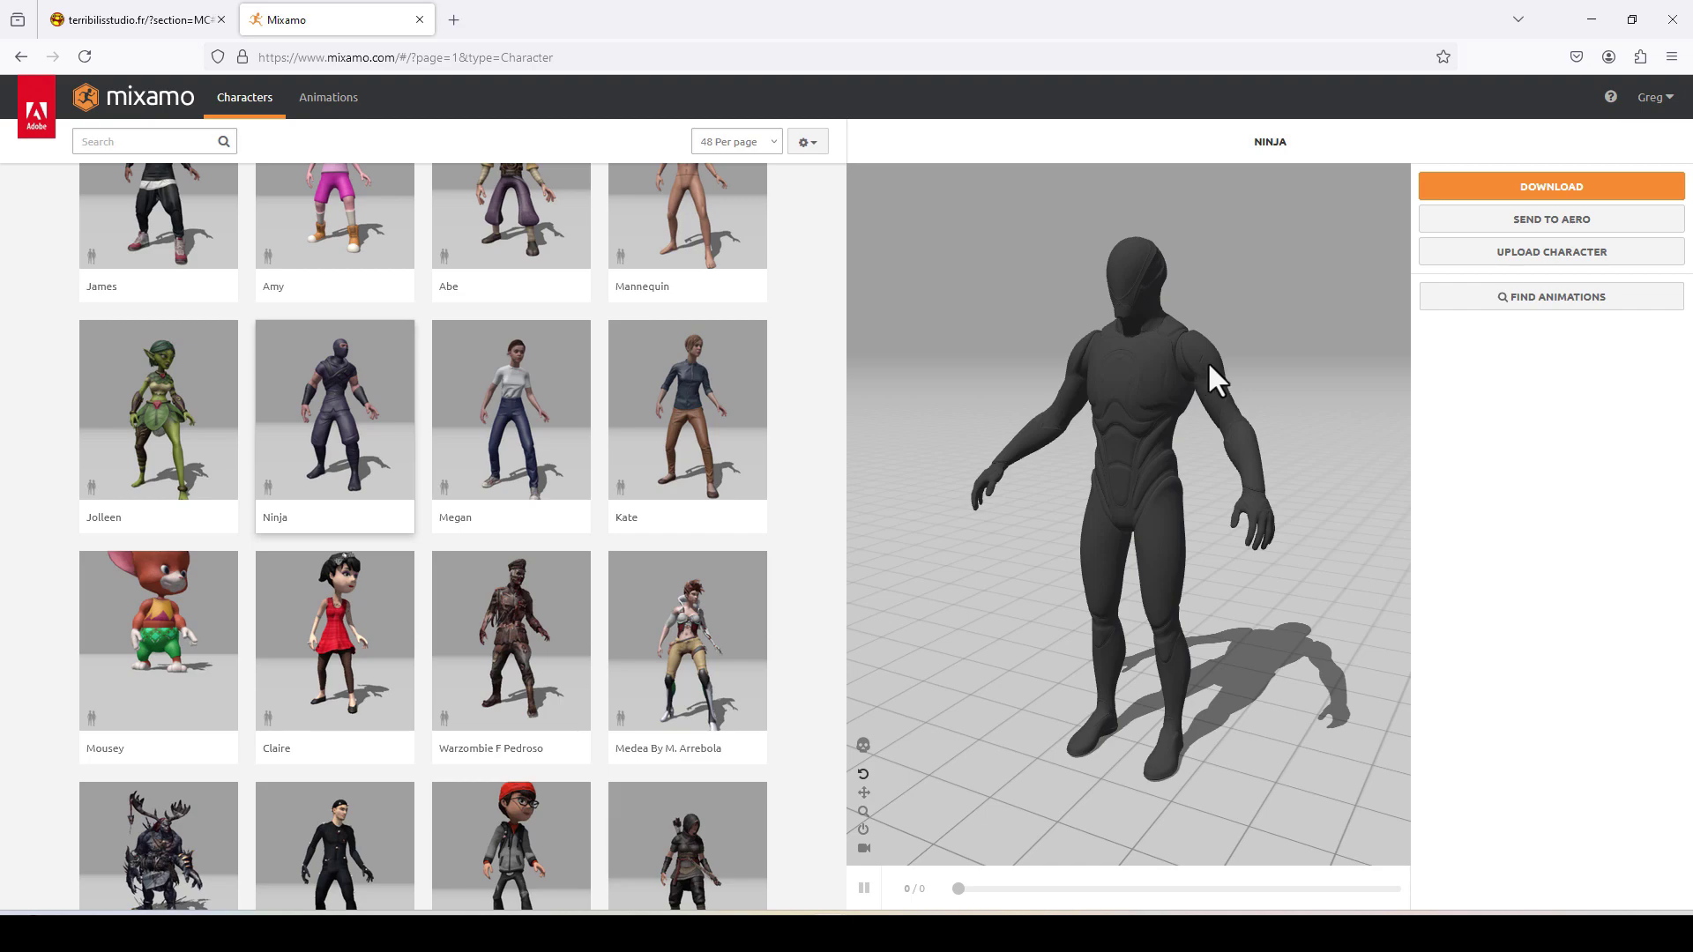
Switch to Mixamo and load the Ninja character as the preview character
click(346, 398)
click(1365, 331)
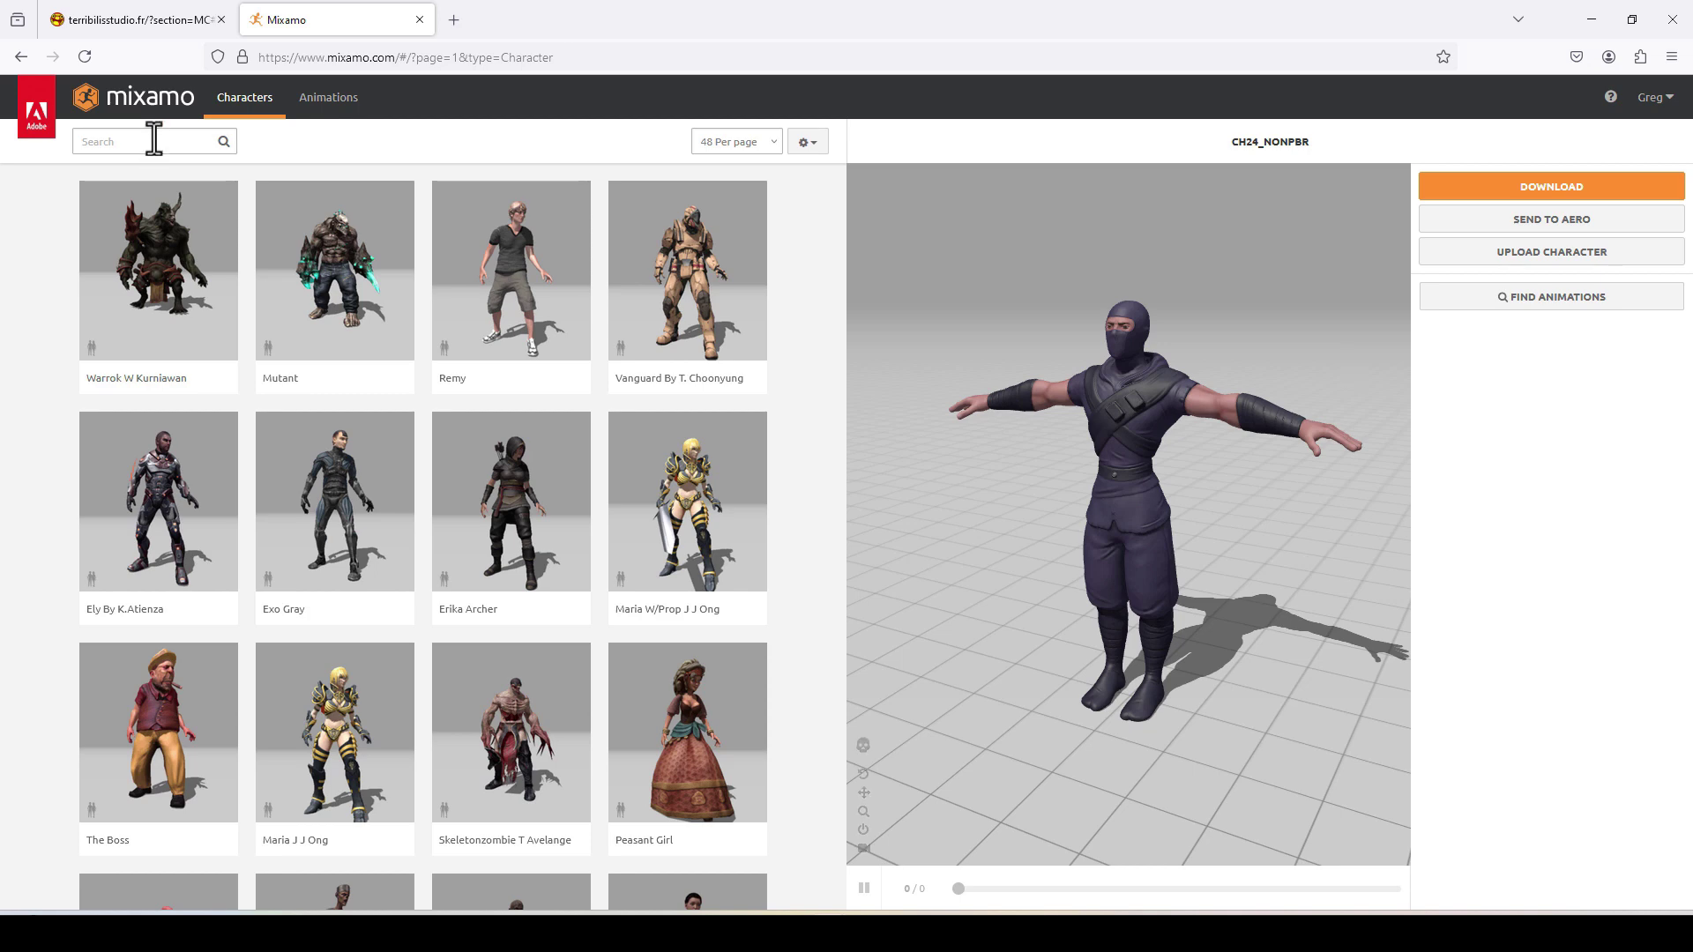
Search the Mixamo animations for "t pose" and apply the T-Pose animation to the ninja character
click(338, 104)
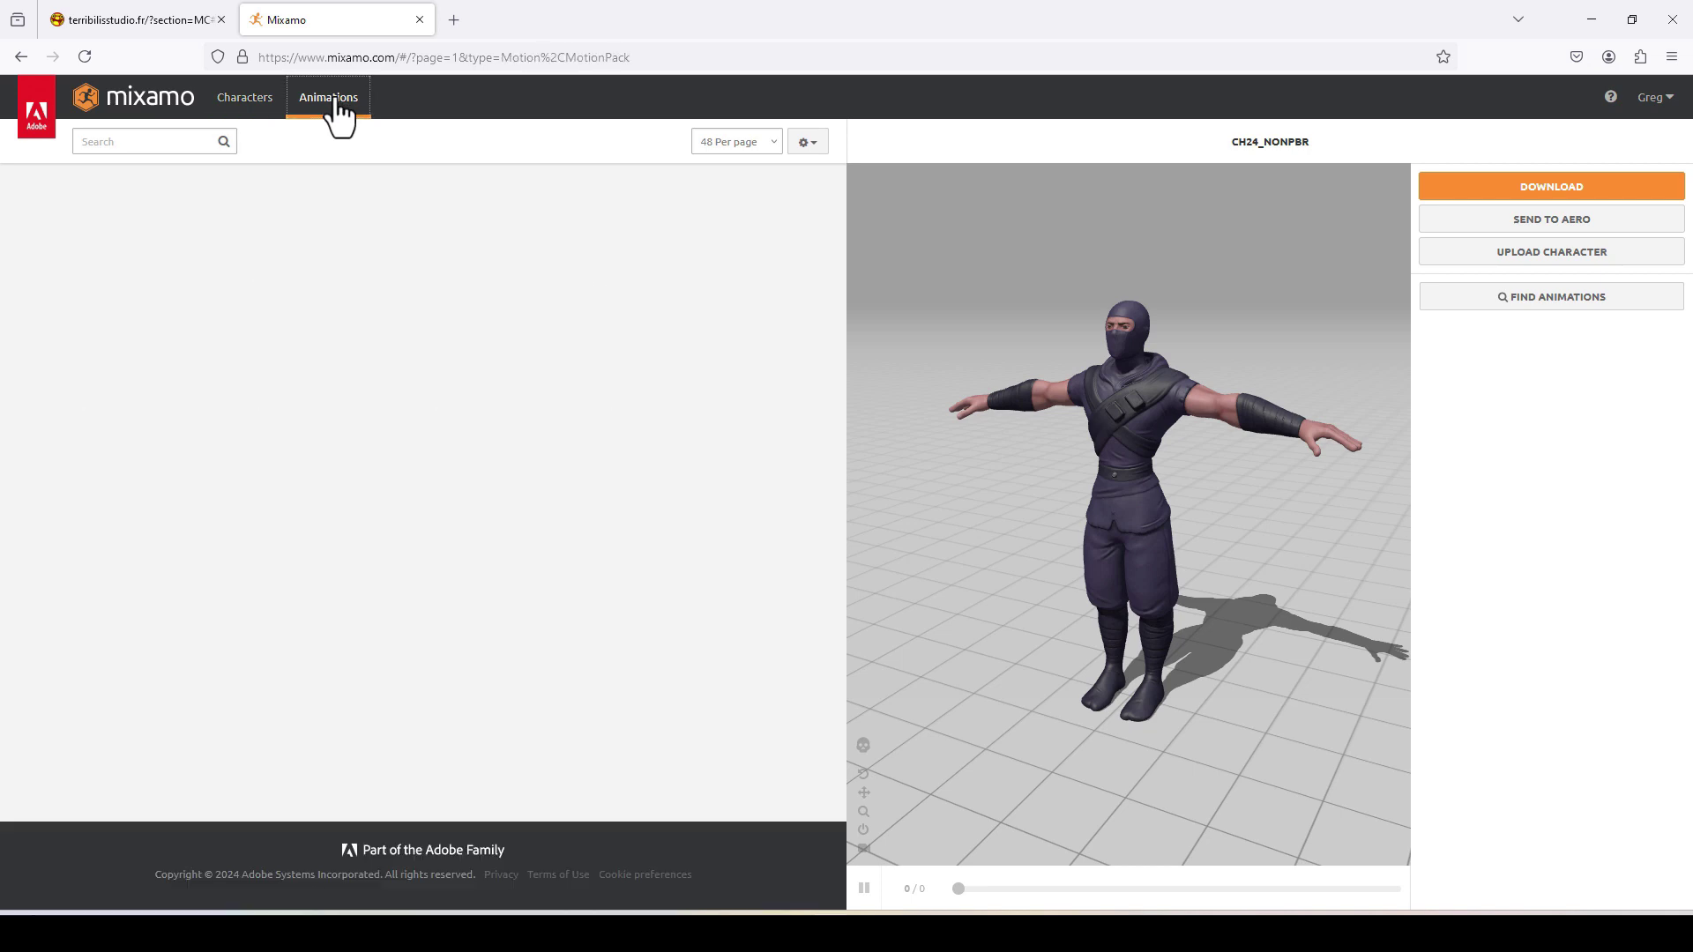
click(212, 141)
text(t-pose)
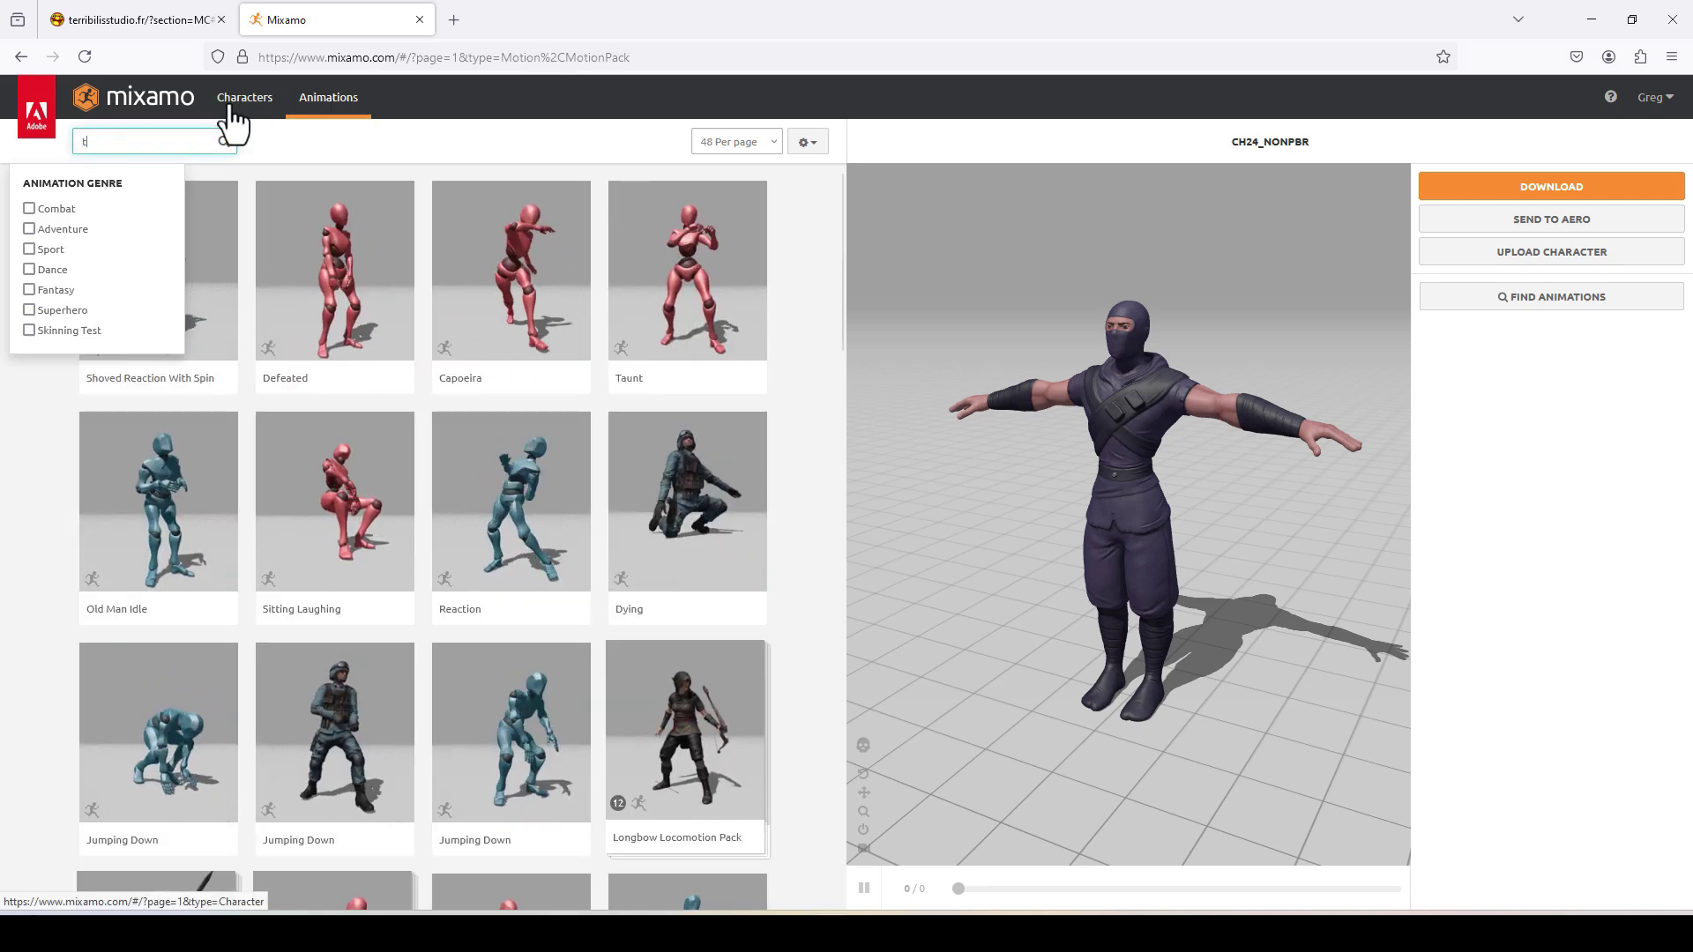
drag(167, 141, 3, 163)
text(t pose)
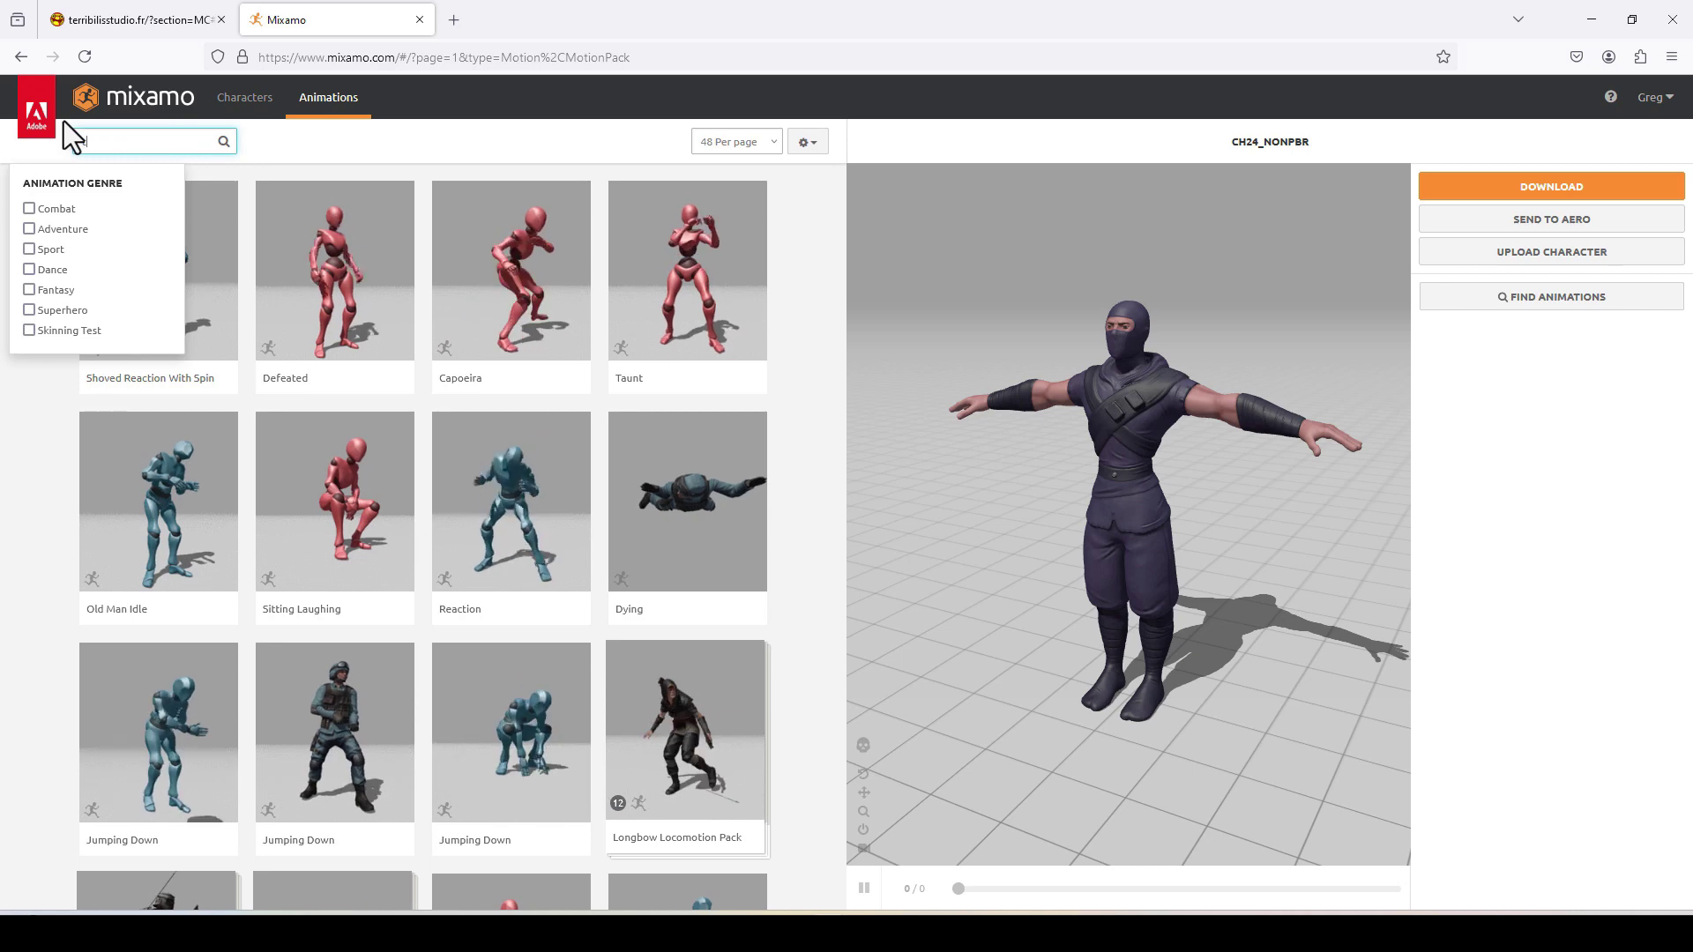
key(Return)
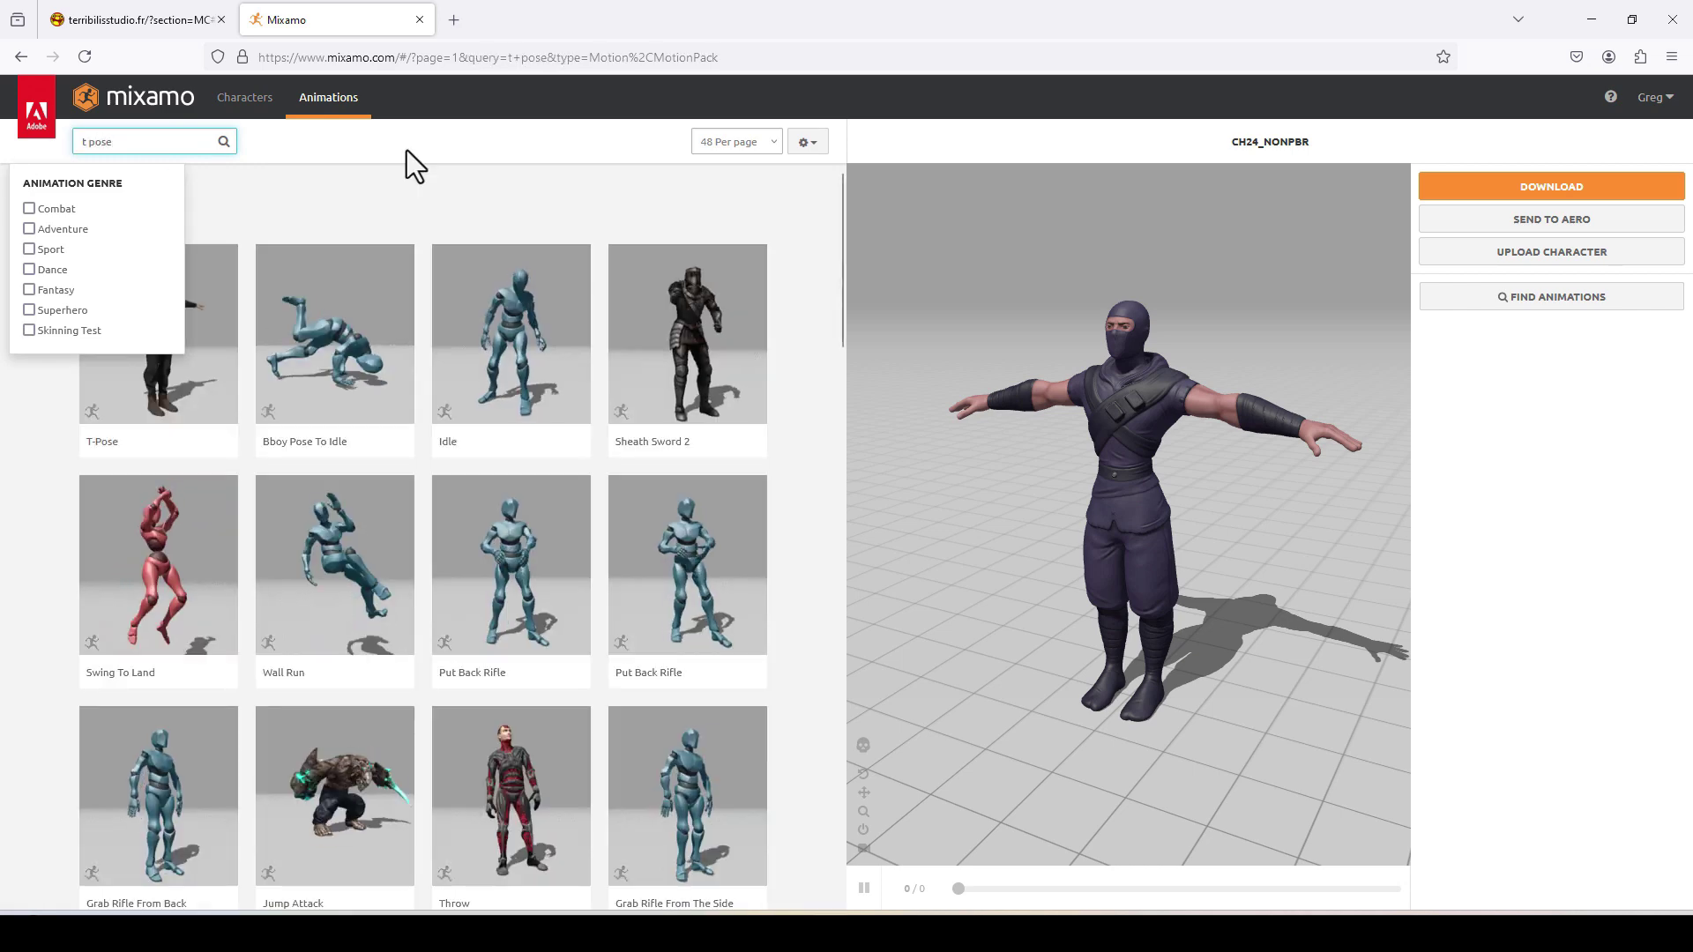
click(167, 397)
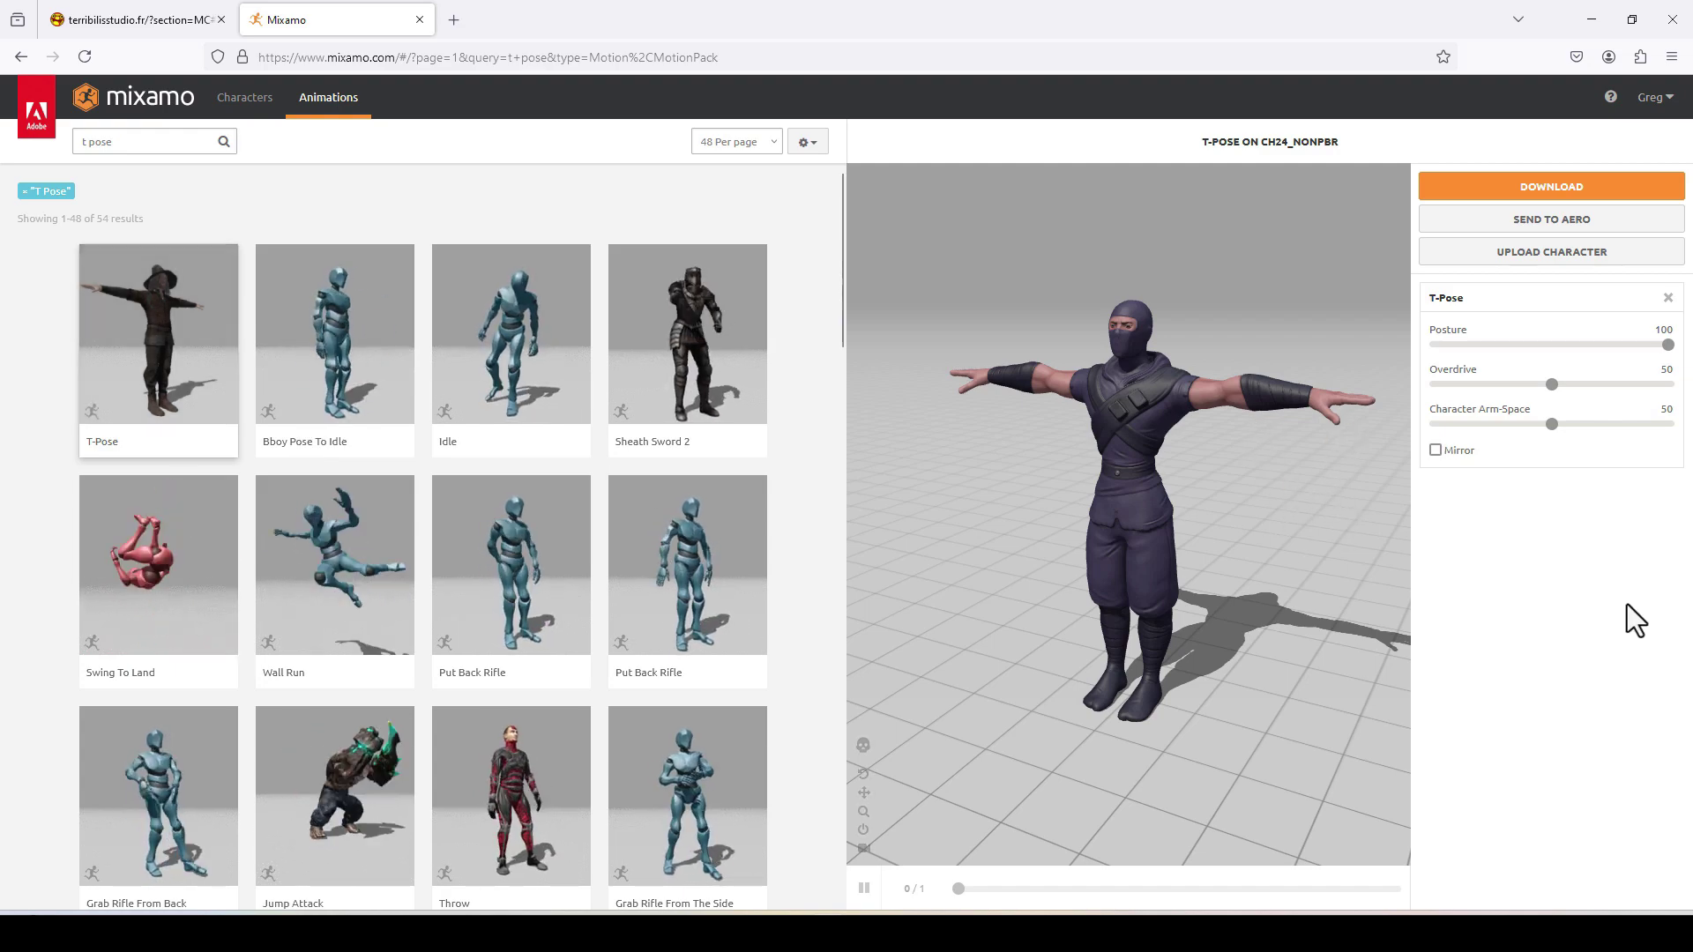
Download the T-Pose ninja as FBX Binary with skin, at 30 frames per second and no keyframe reduction
click(1578, 189)
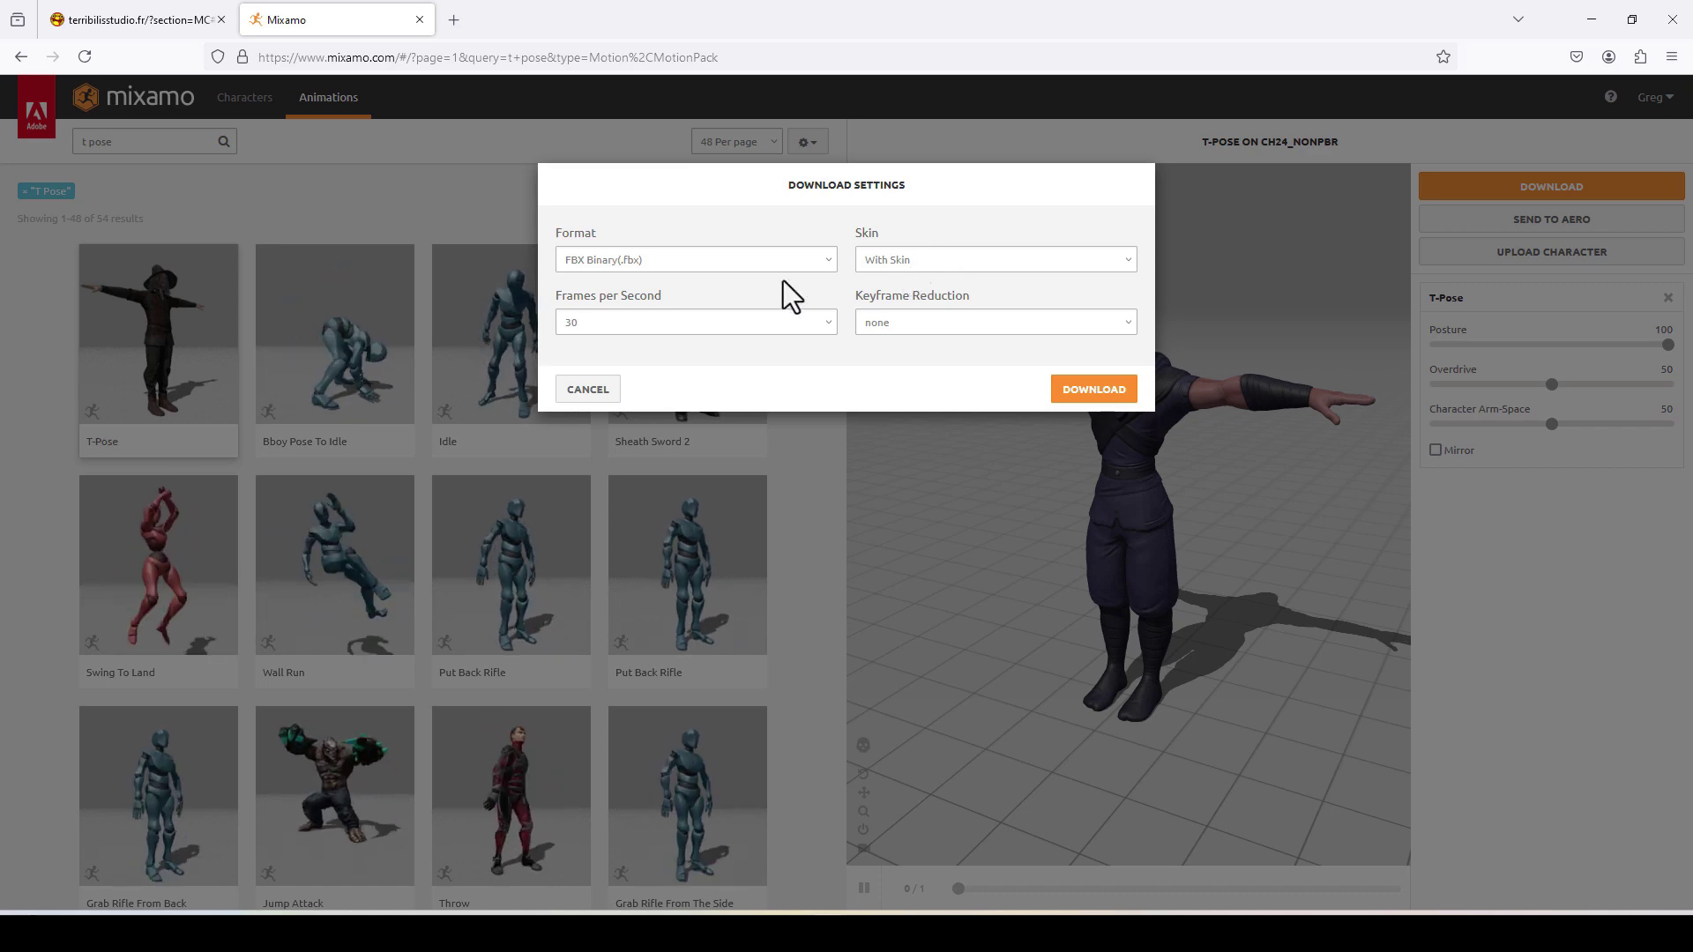
click(827, 325)
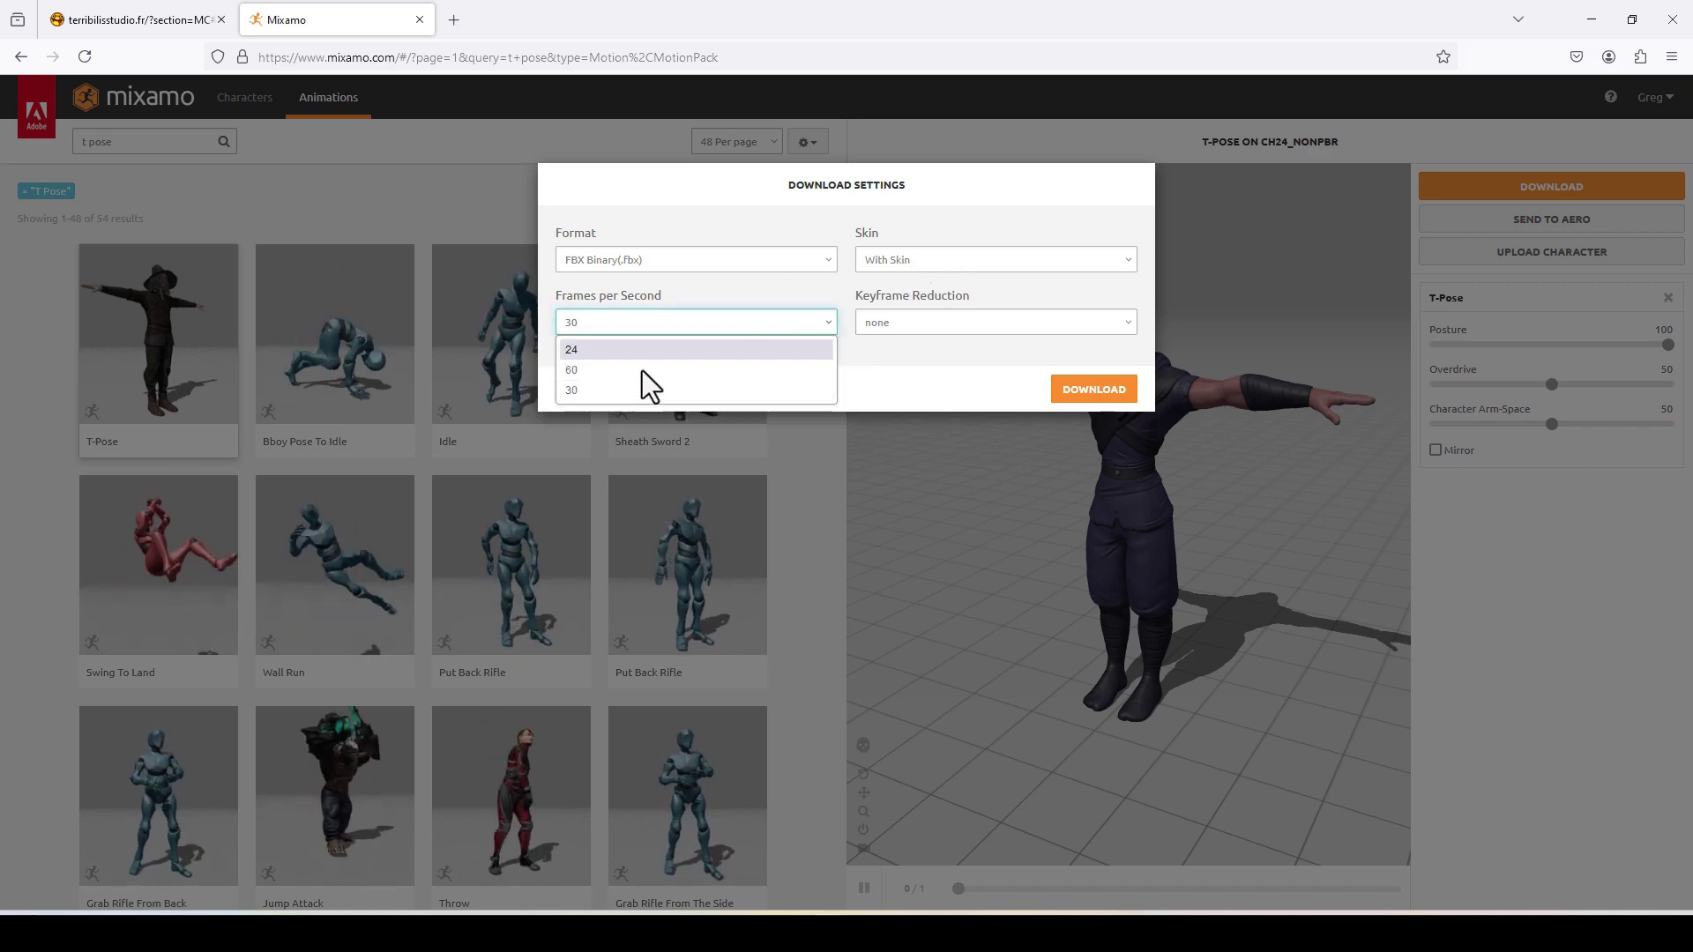
click(628, 392)
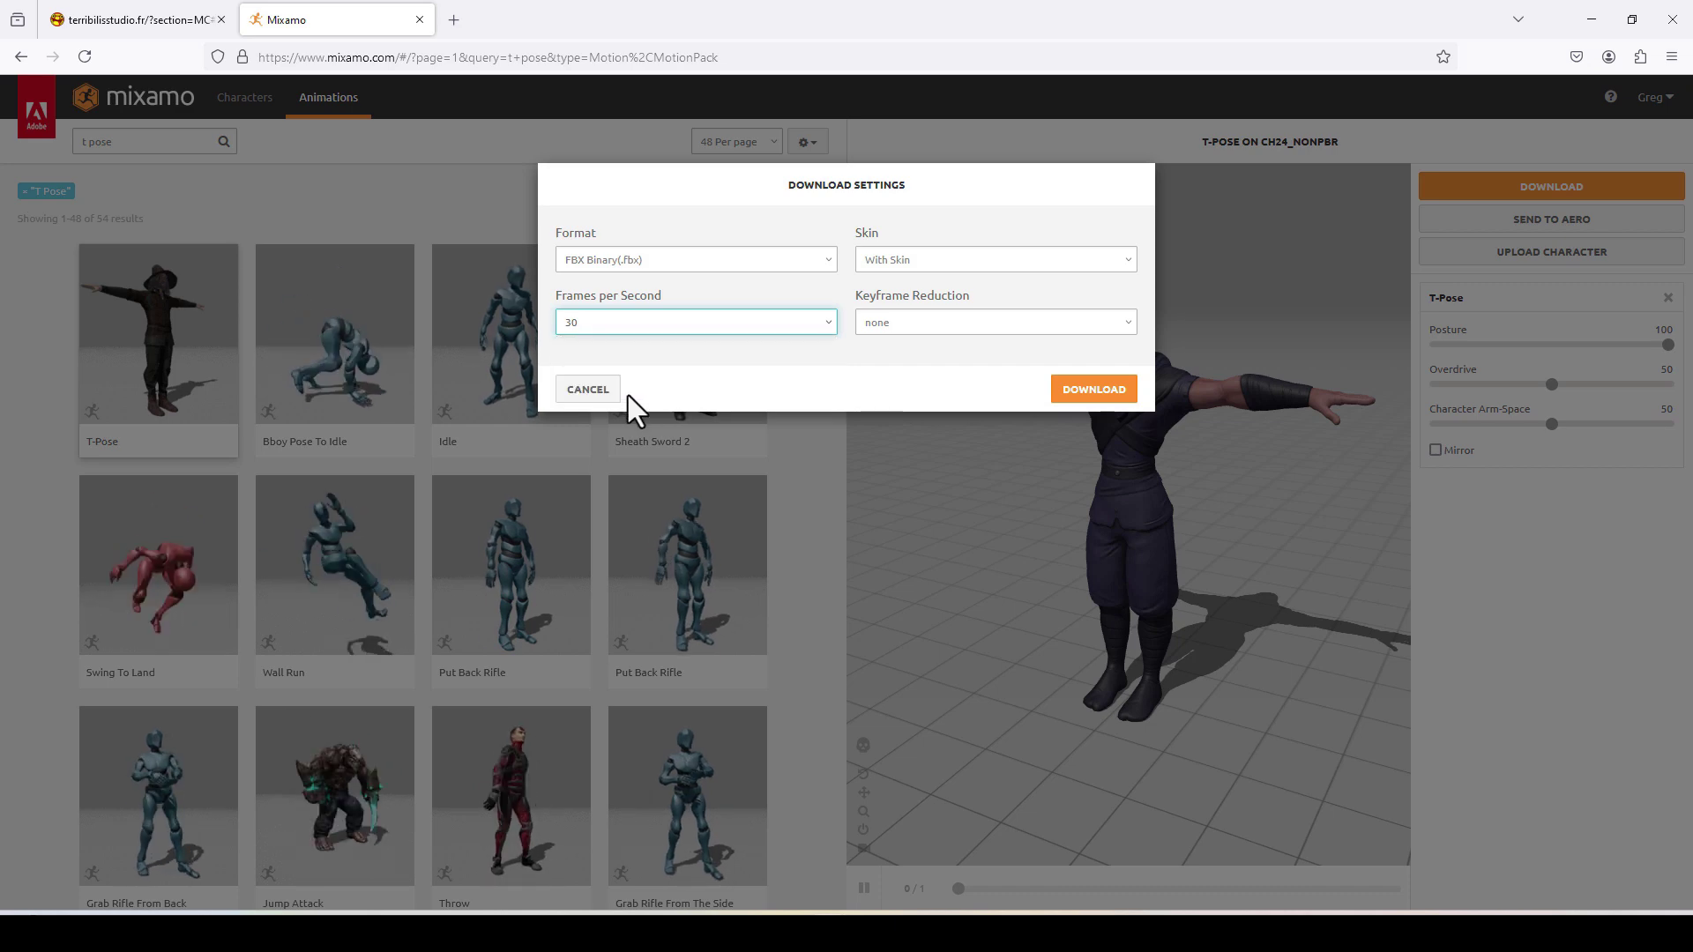
click(1117, 390)
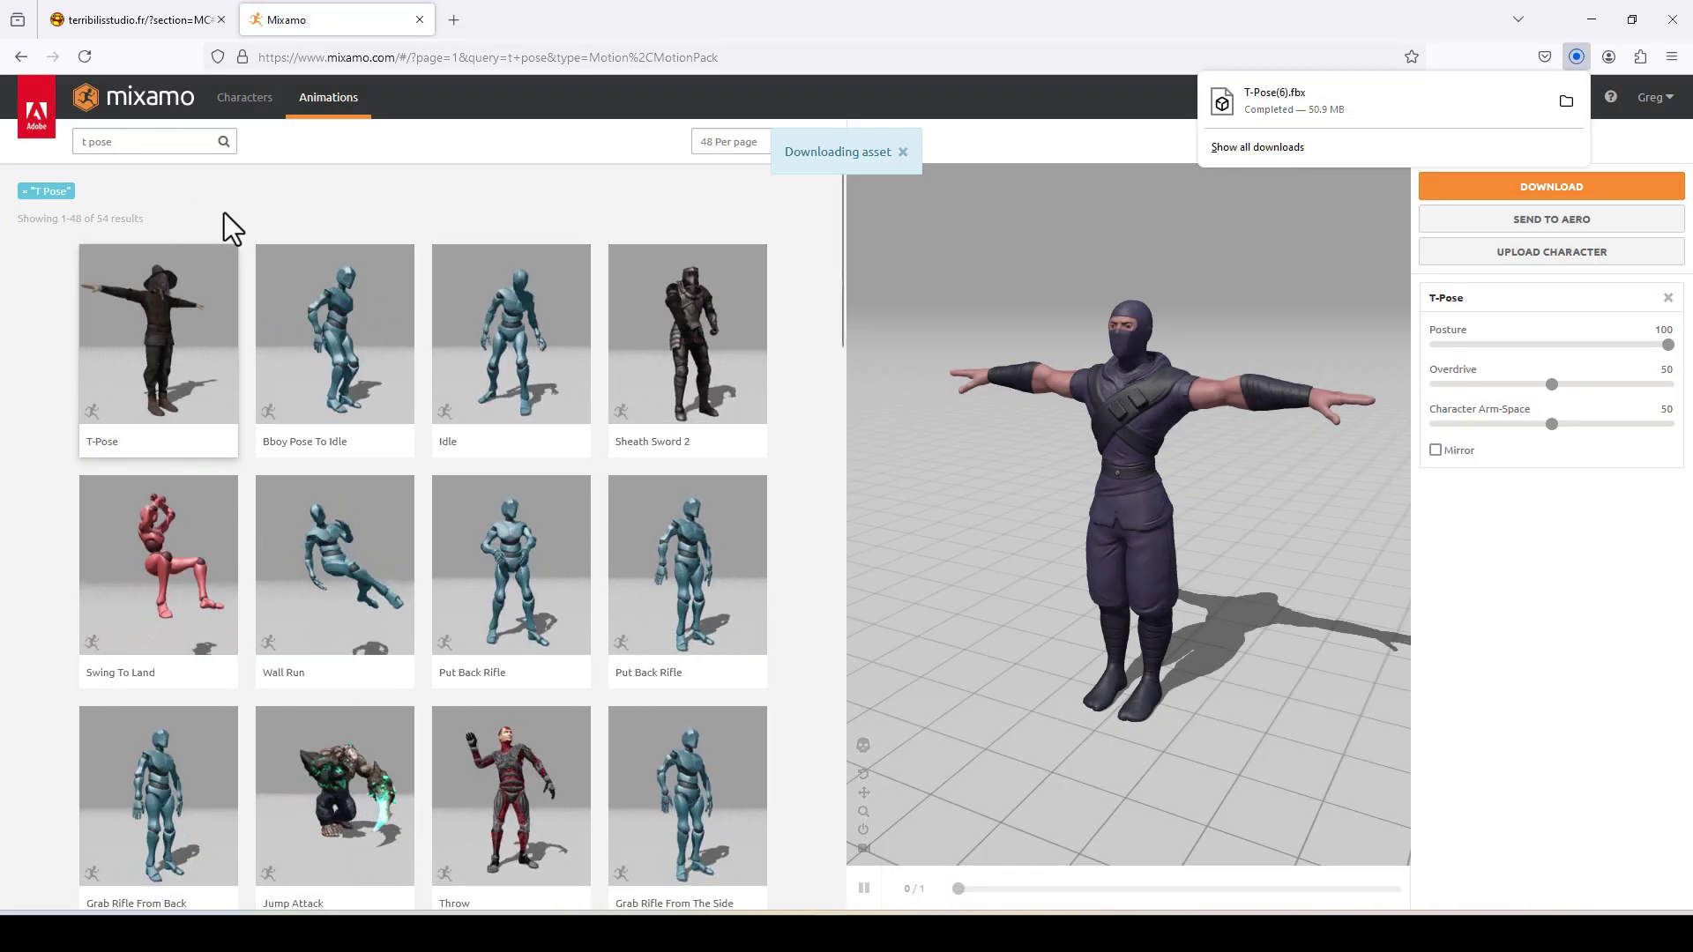
Replace the animation search text with "dance" and apply the Breakdance 1990 animation to the ninja
click(161, 141)
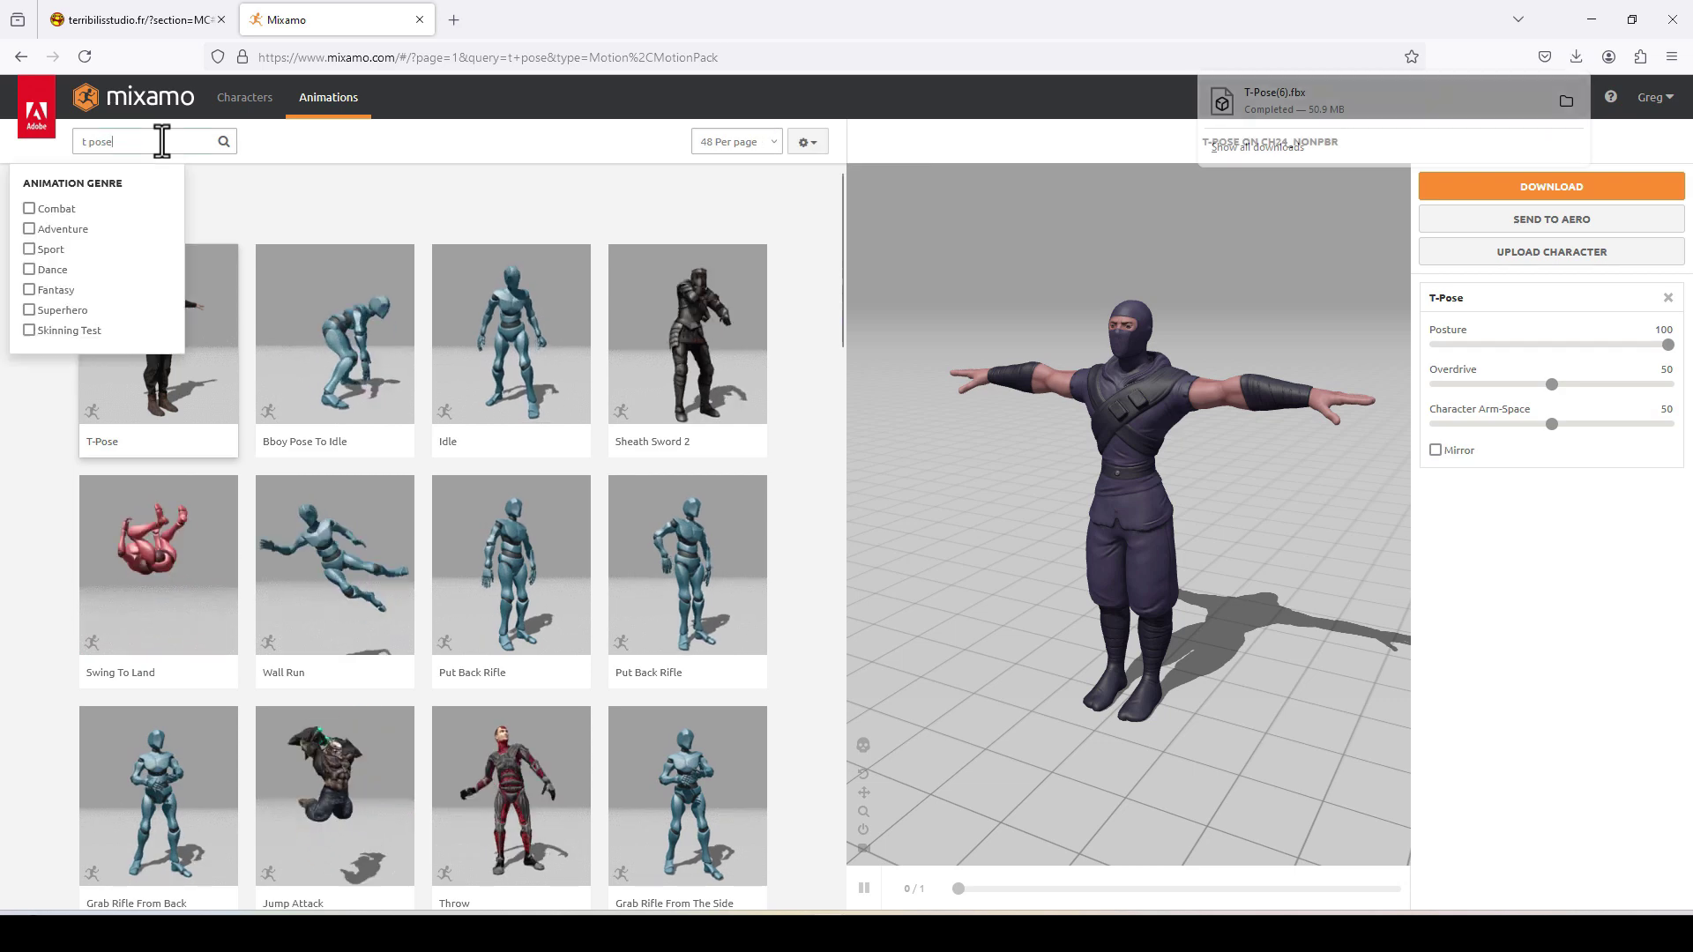
key(BackSpace)
key(BackSpace)
key(BackSpace)
key(BackSpace)
key(BackSpace)
key(BackSpace)
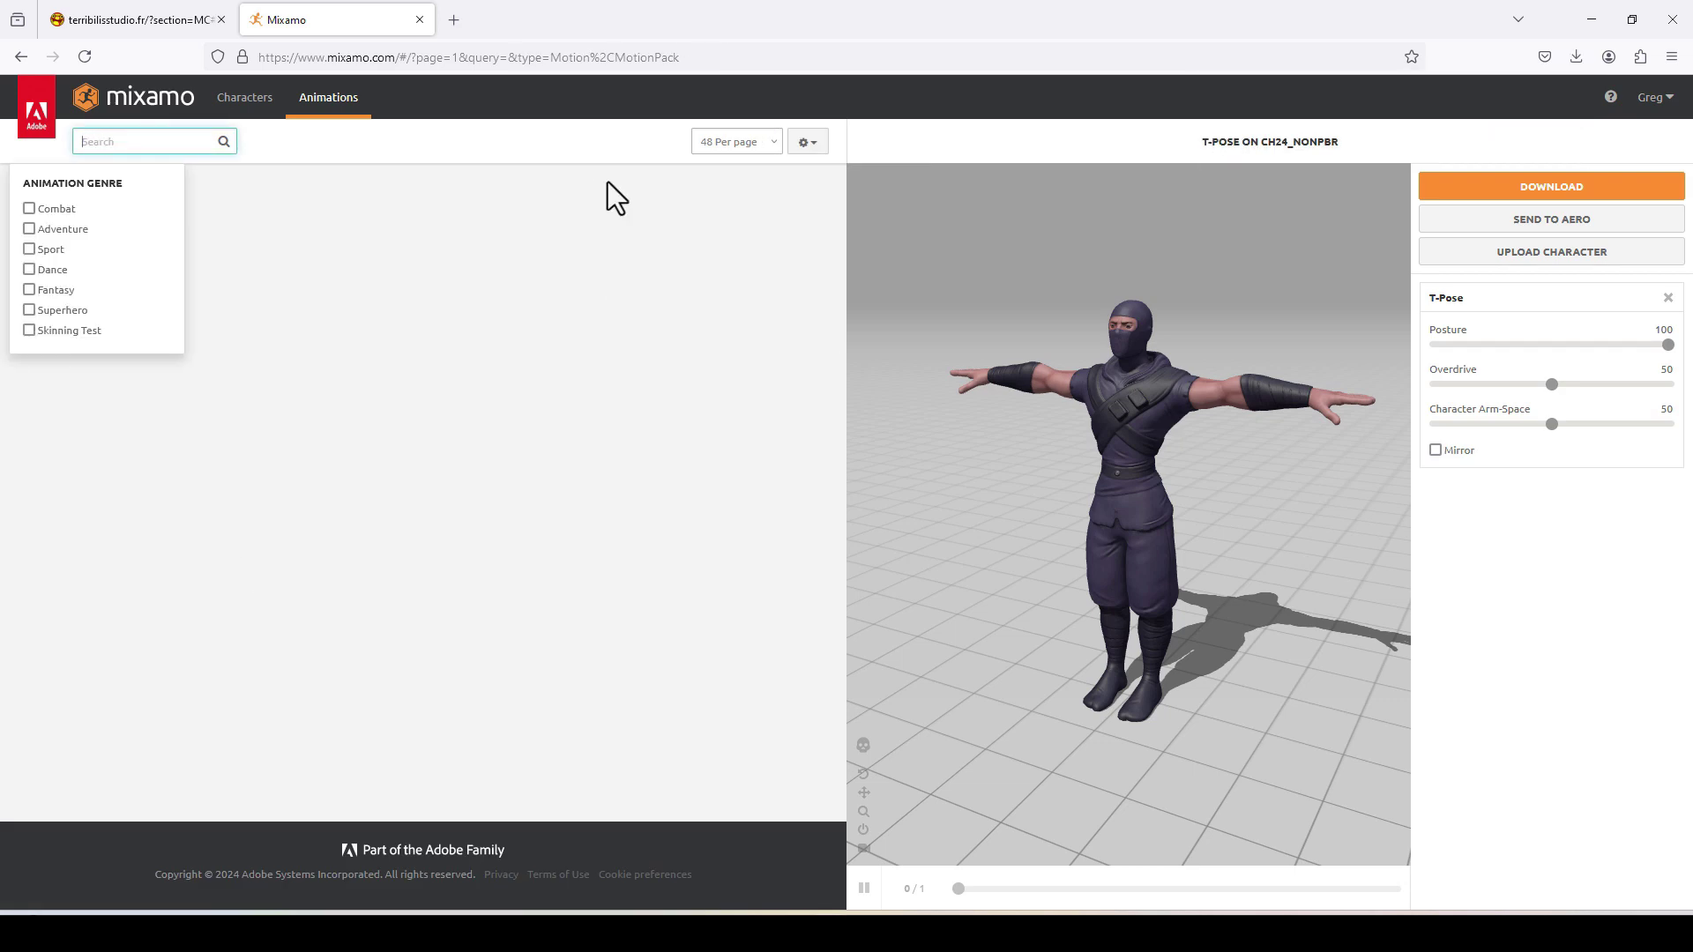
text(danci)
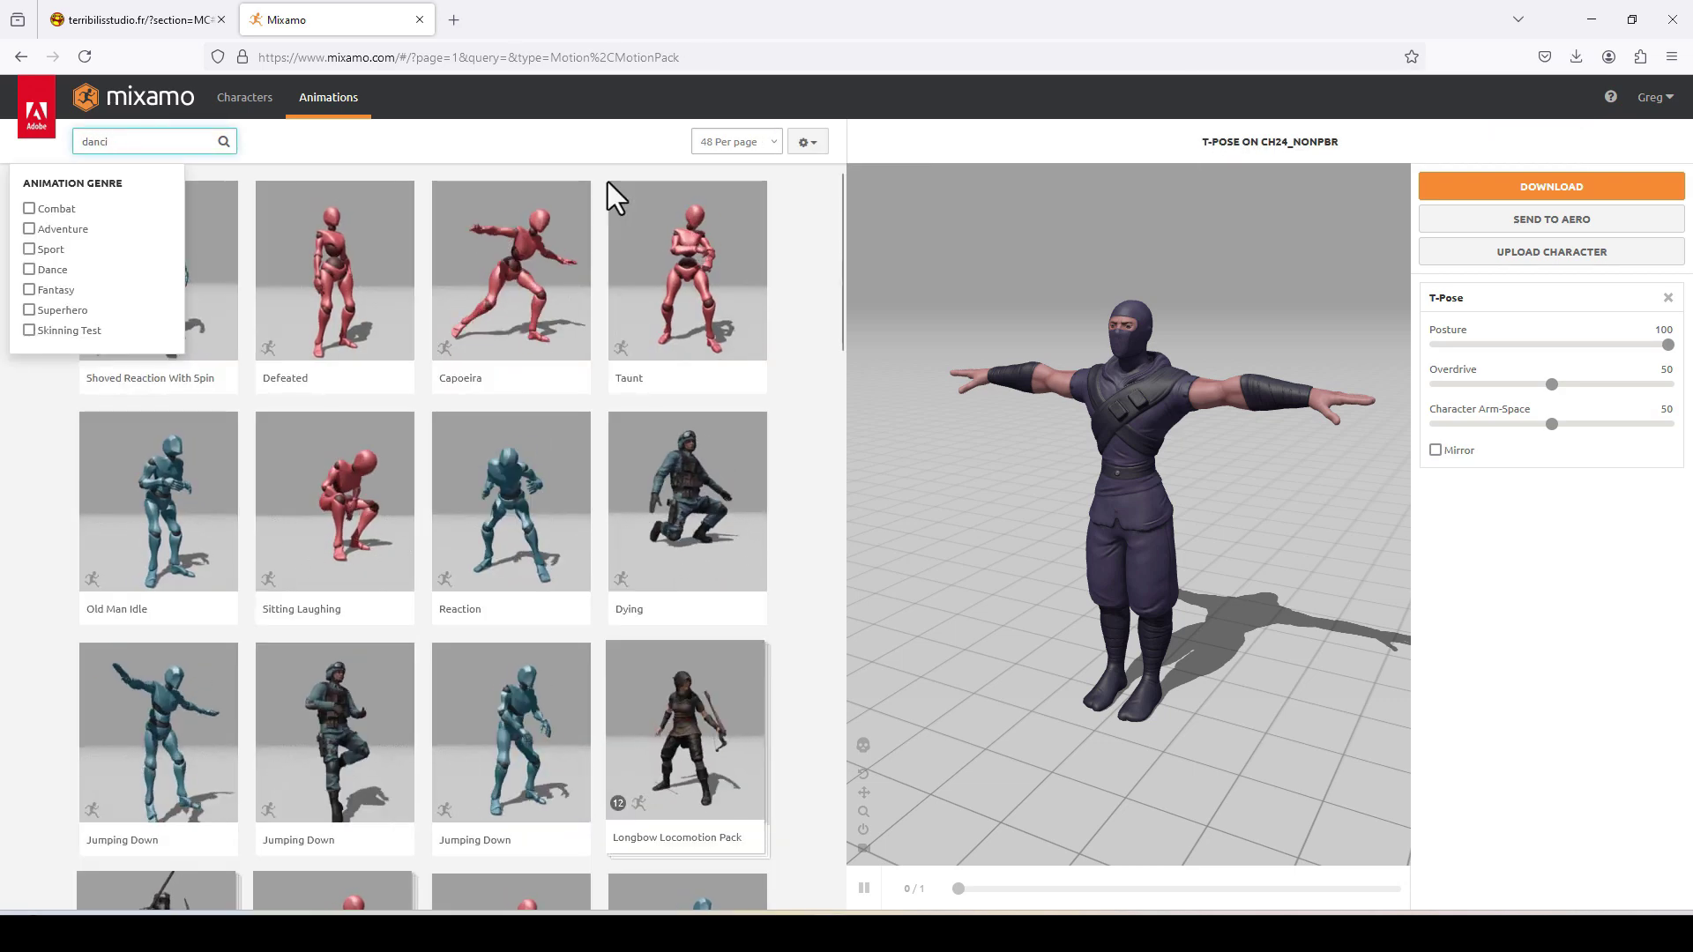
key(BackSpace)
text(e)
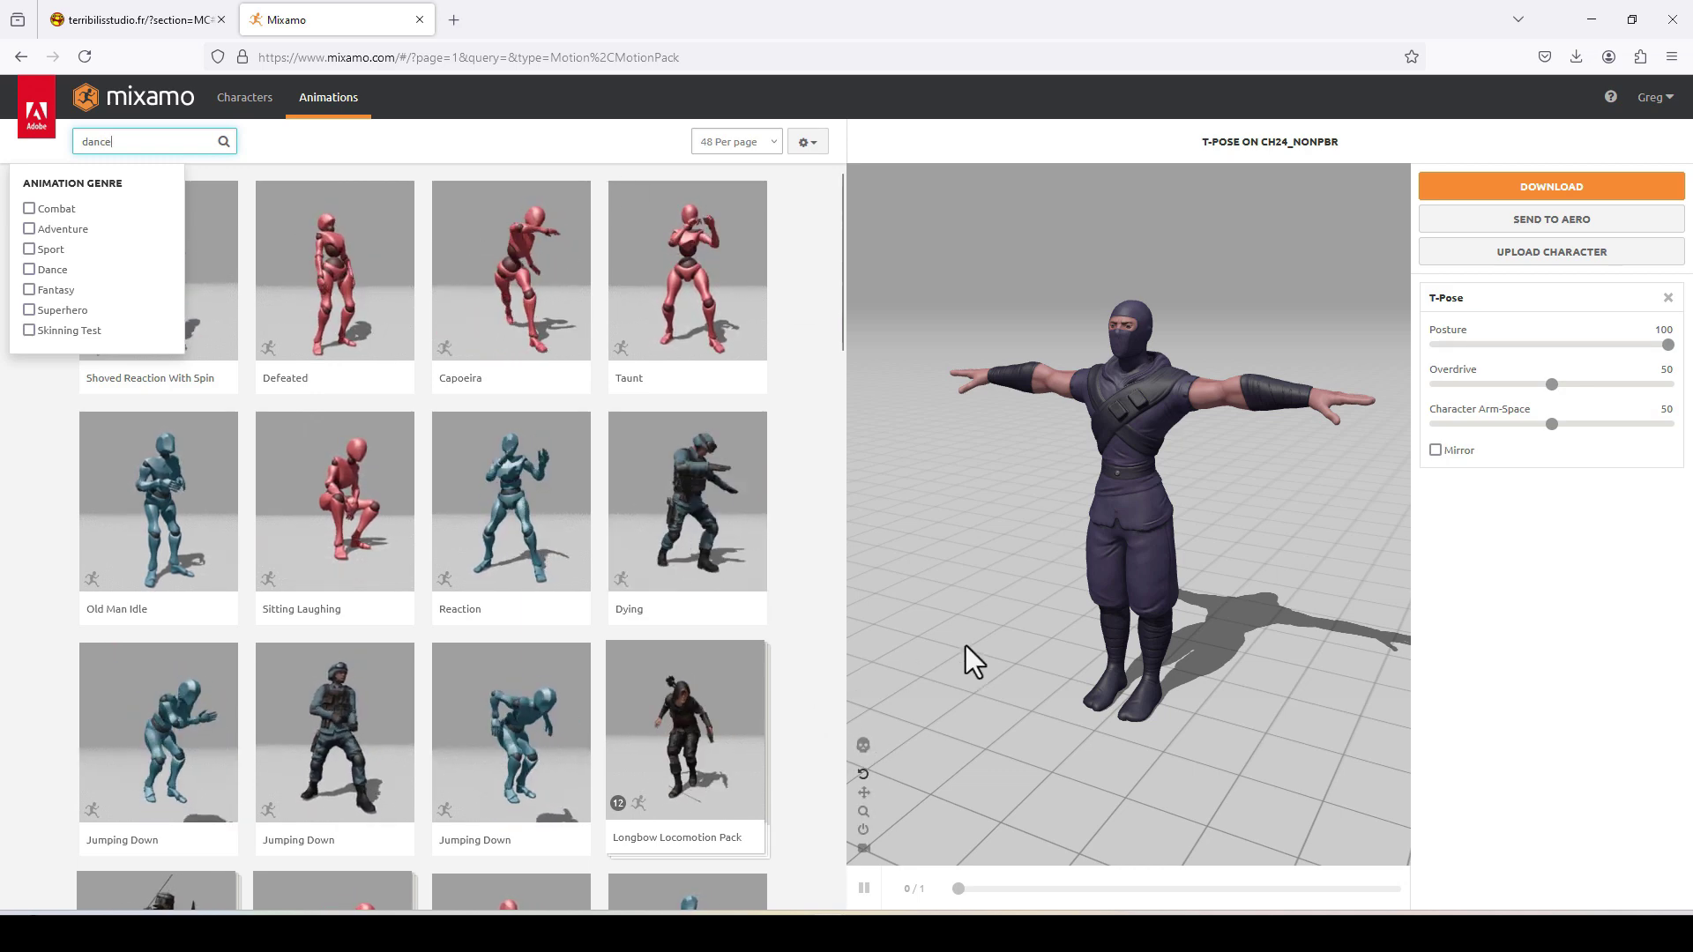
scroll(418, 626, down, 4)
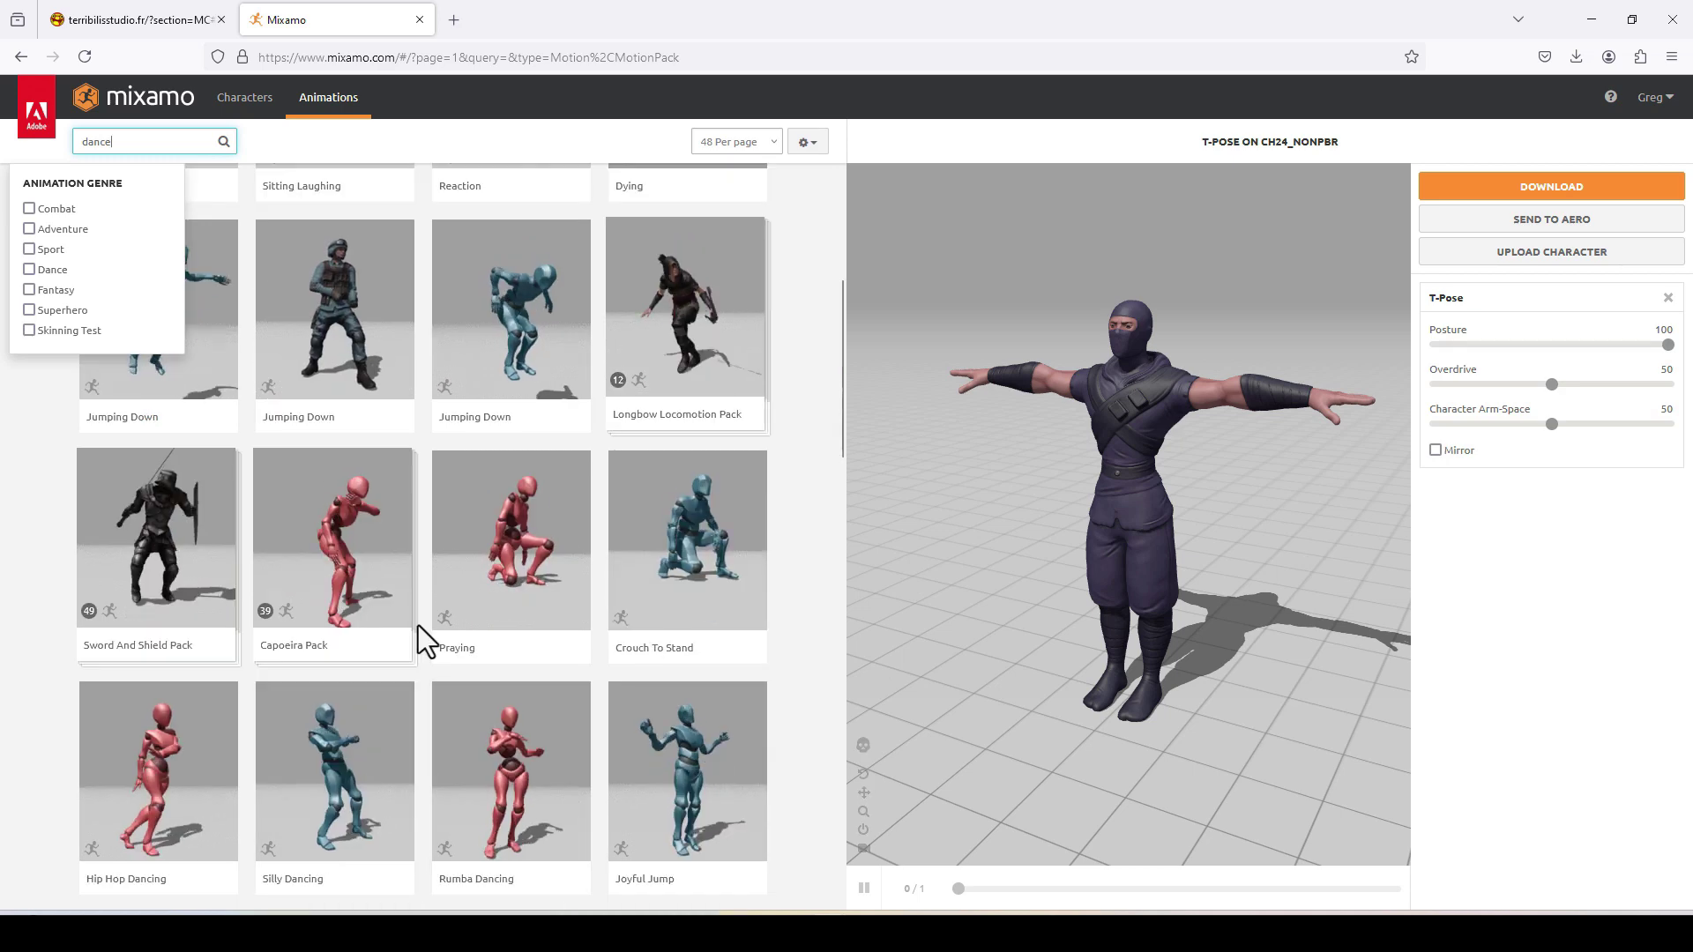
scroll(667, 457, up, 4)
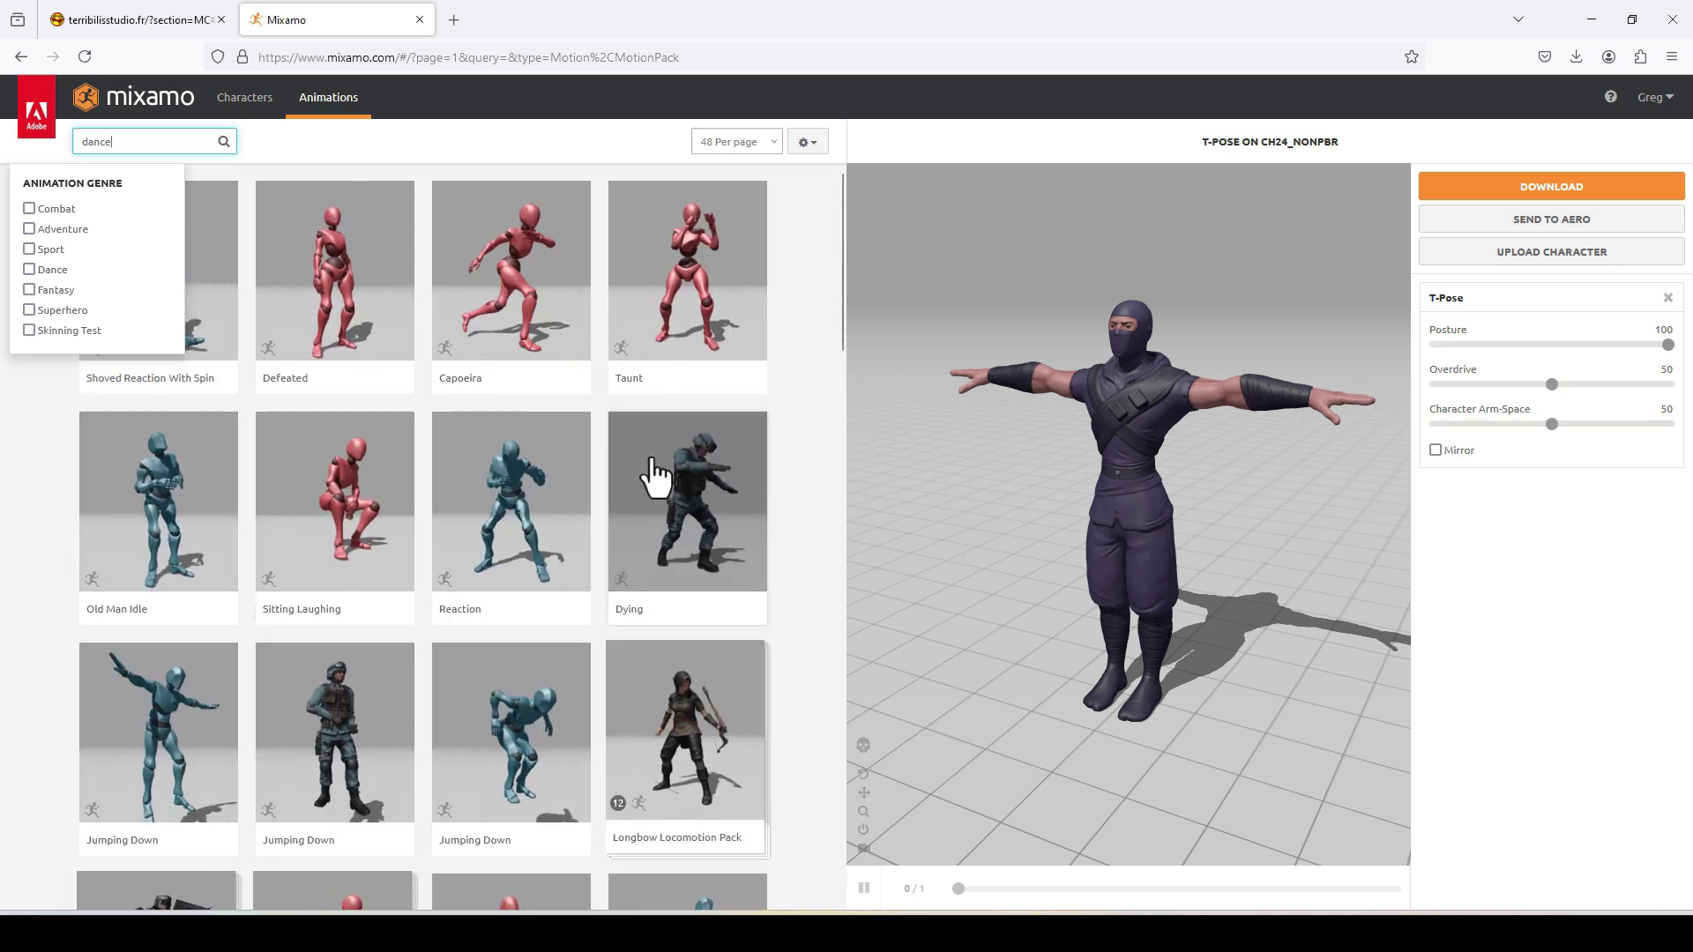
scroll(635, 846, down, 20)
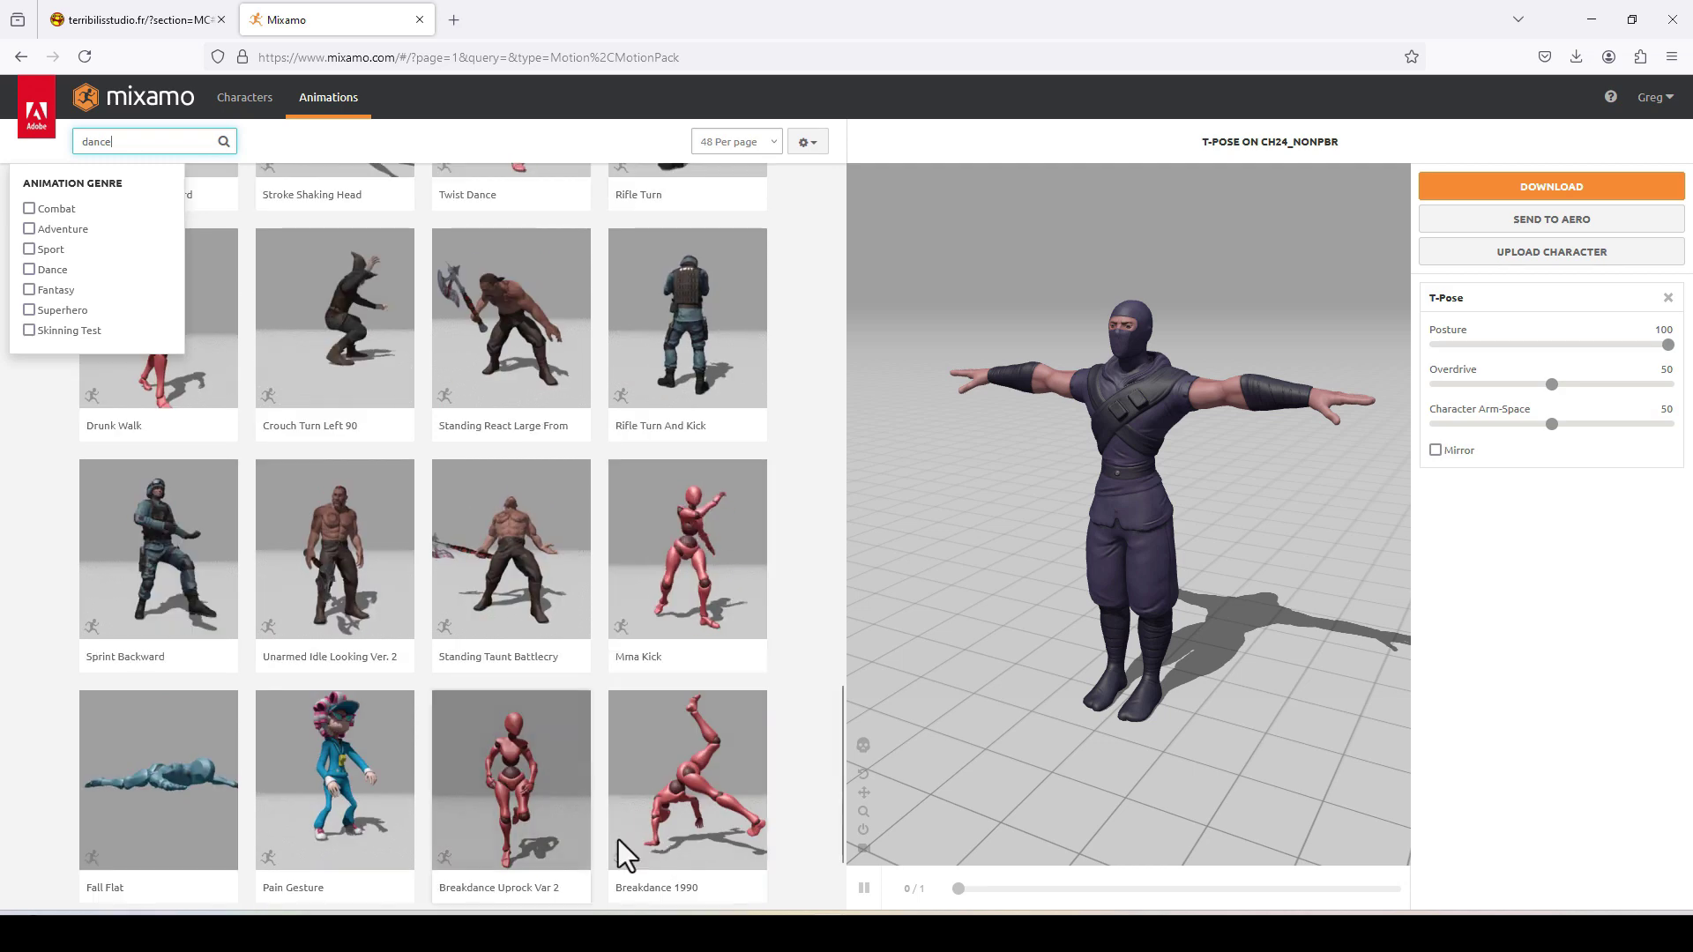
click(698, 822)
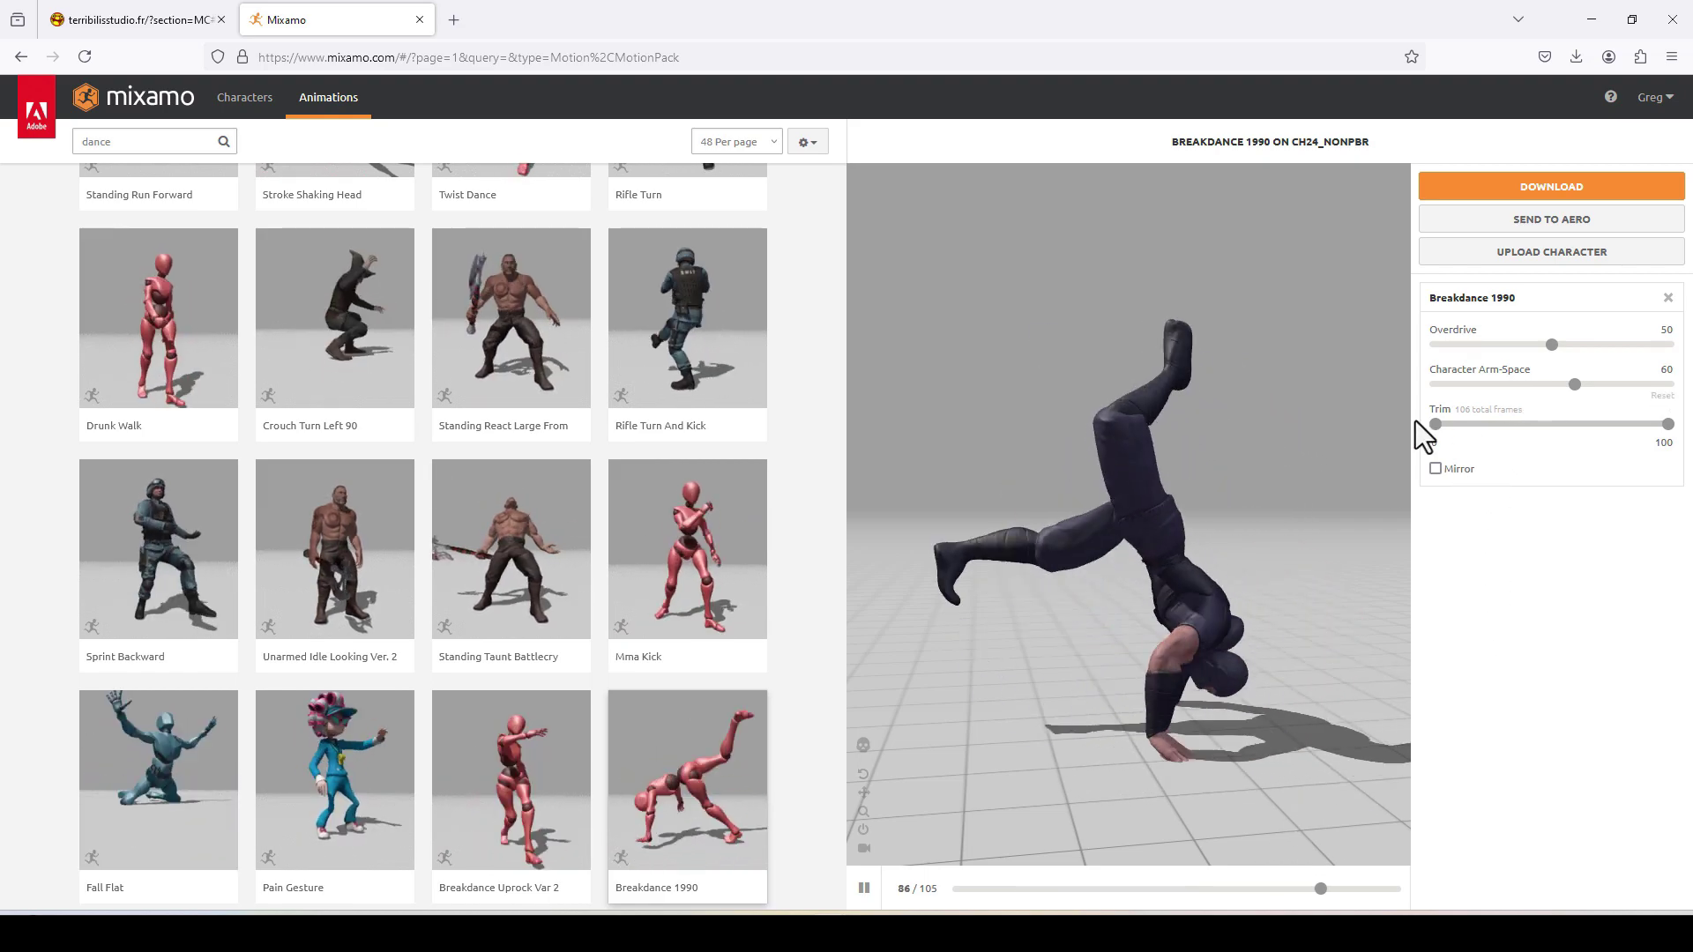
Download the Breakdance 1990 animation as FBX Binary without skin at 30 frames per second
click(1581, 189)
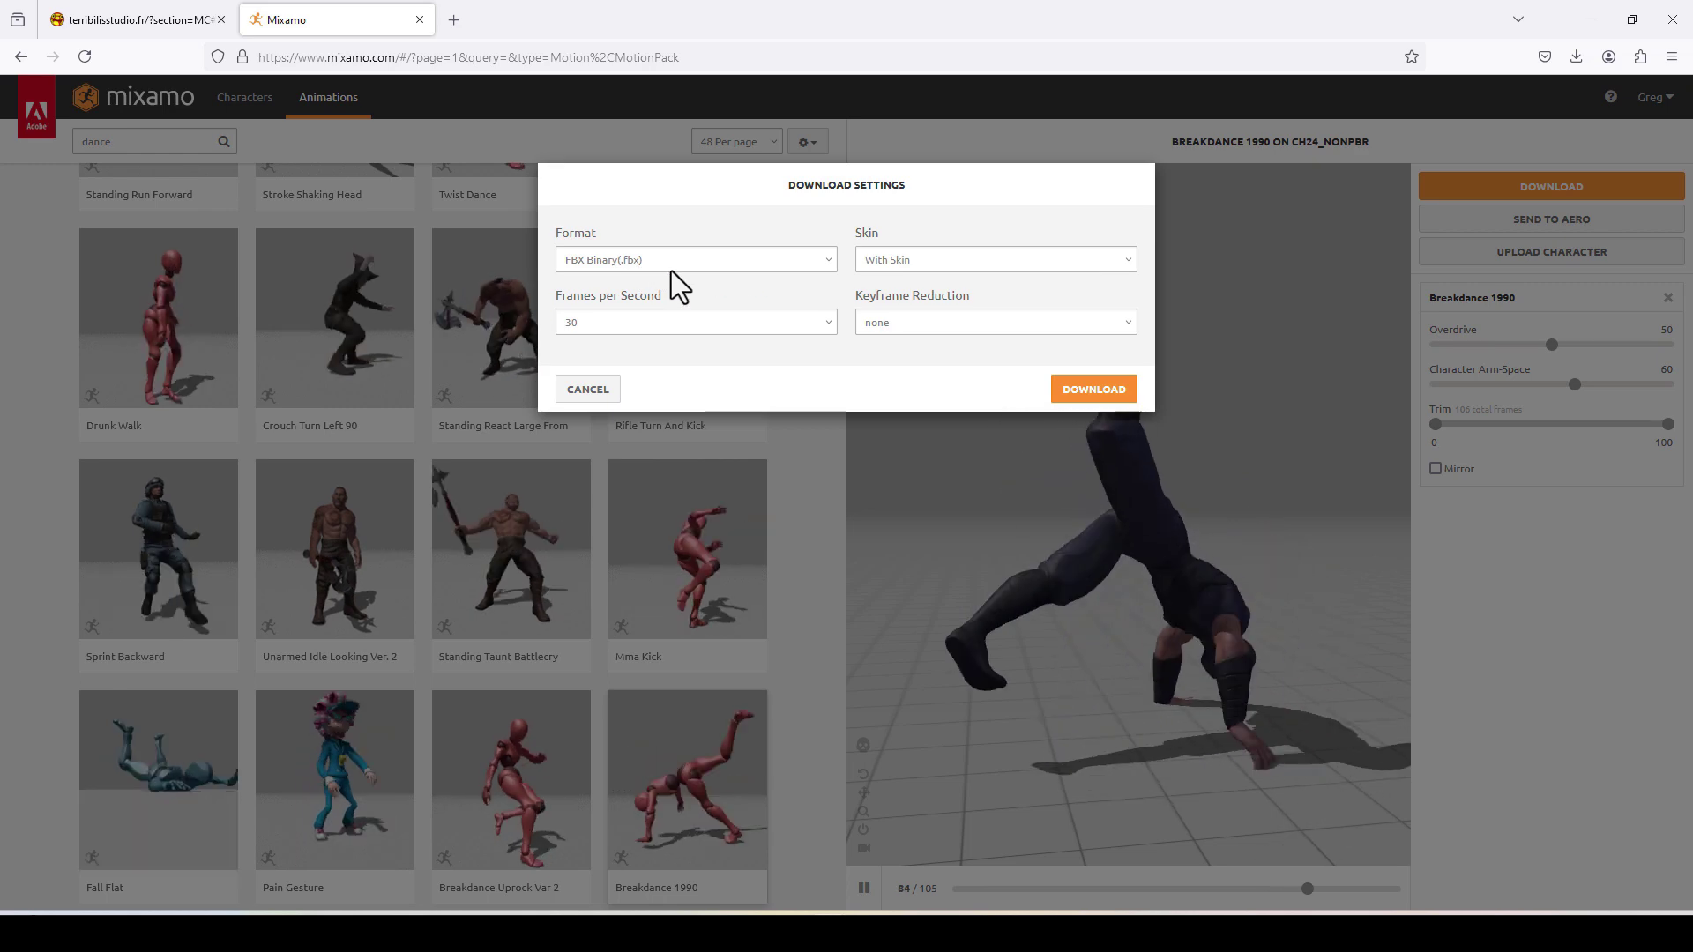
click(1127, 259)
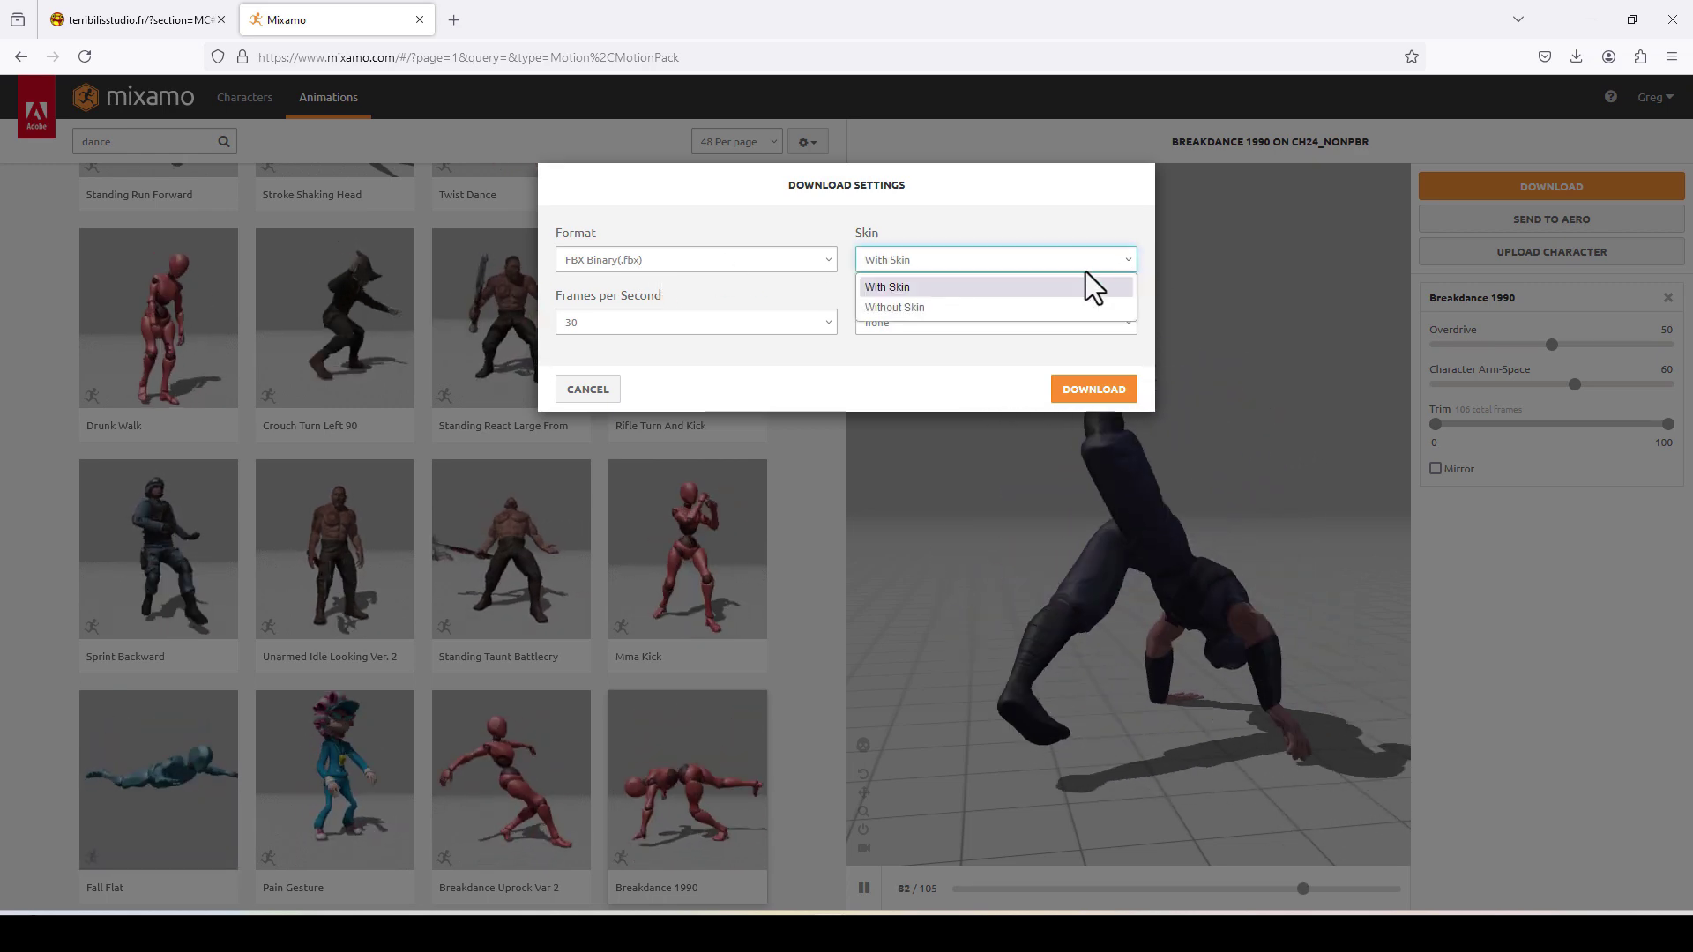
click(970, 316)
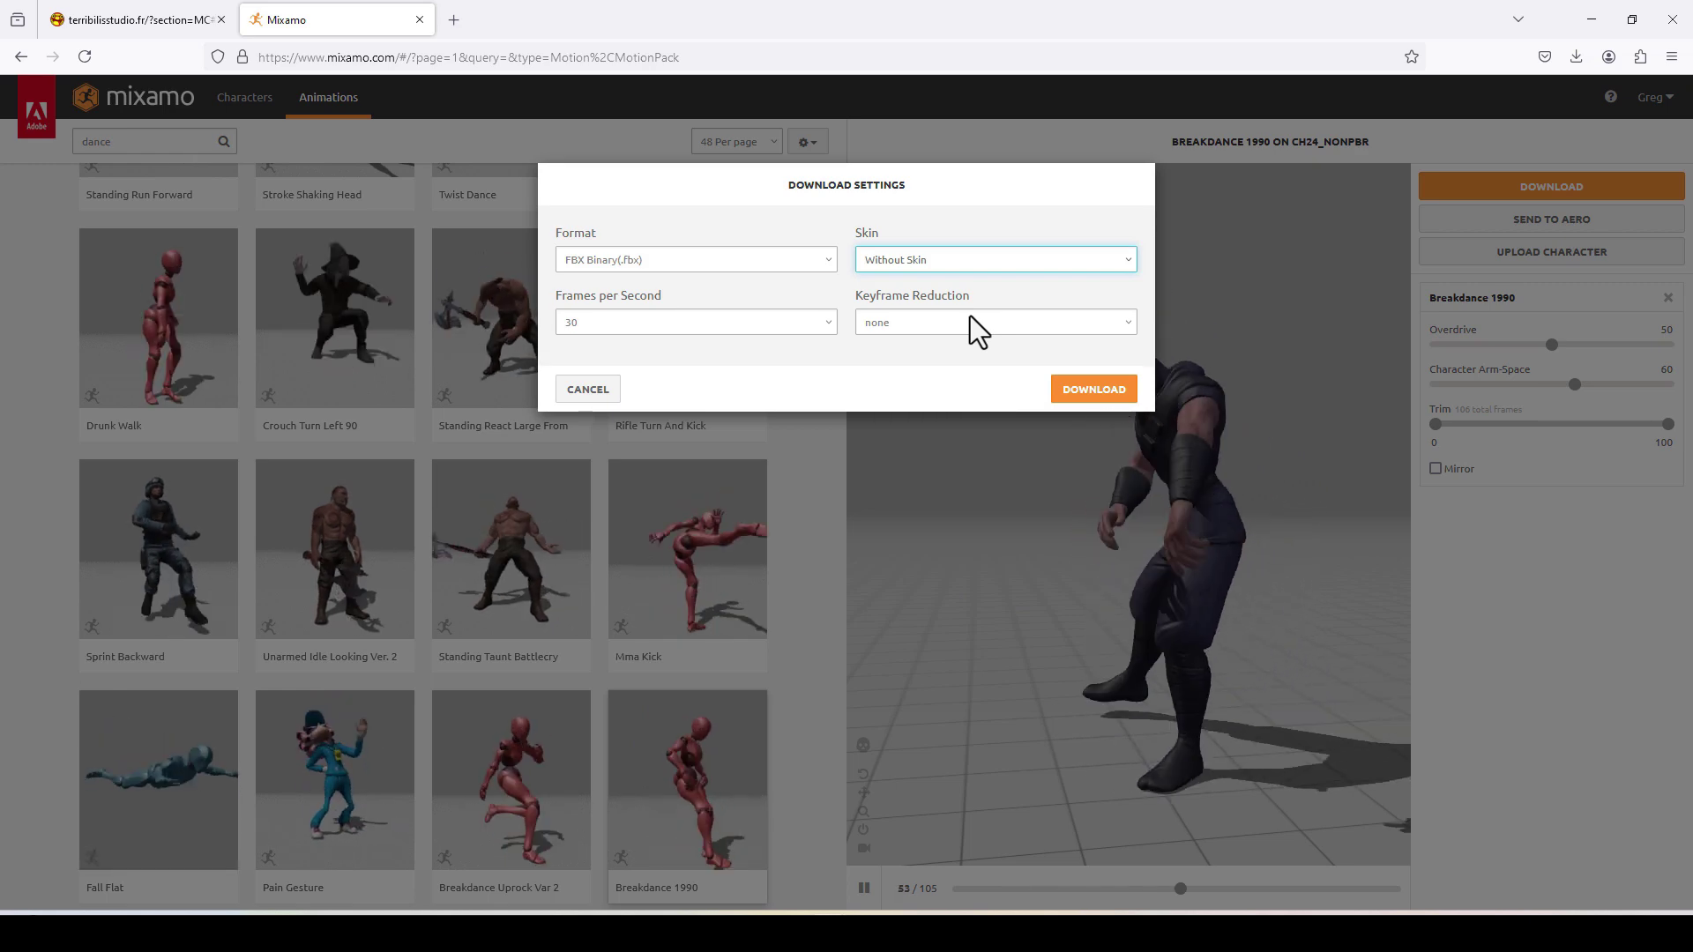
click(1102, 391)
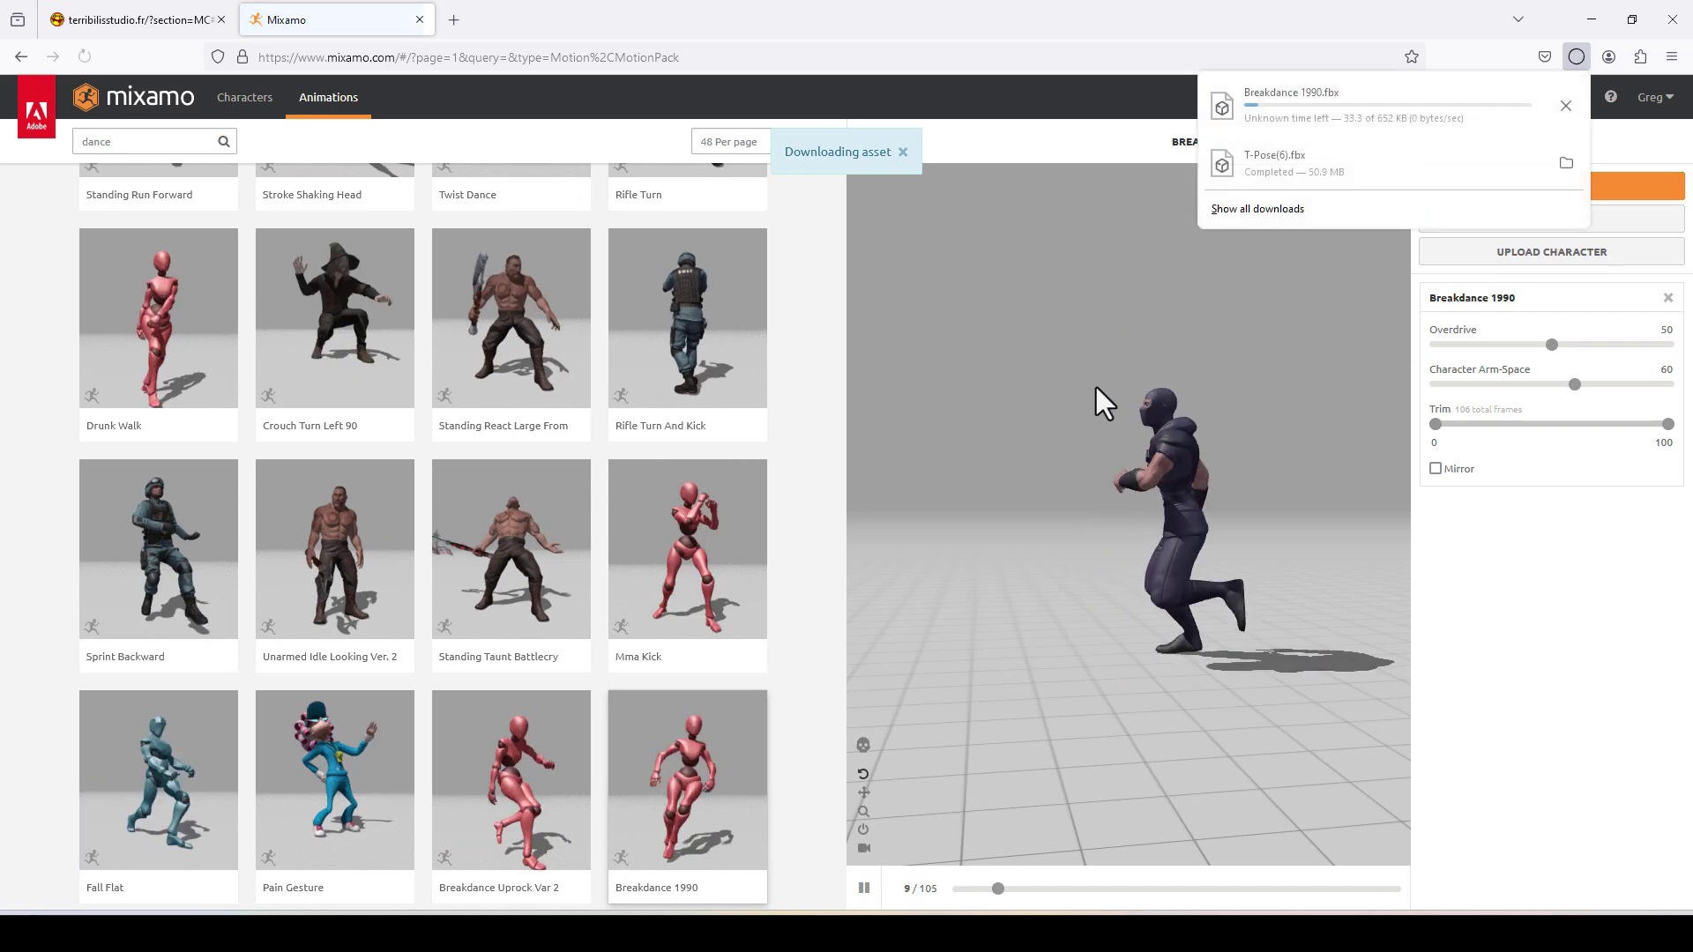
Apply the Mma Kick animation to the ninja and download it as FBX Binary without skin at 30 frames per second
click(151, 142)
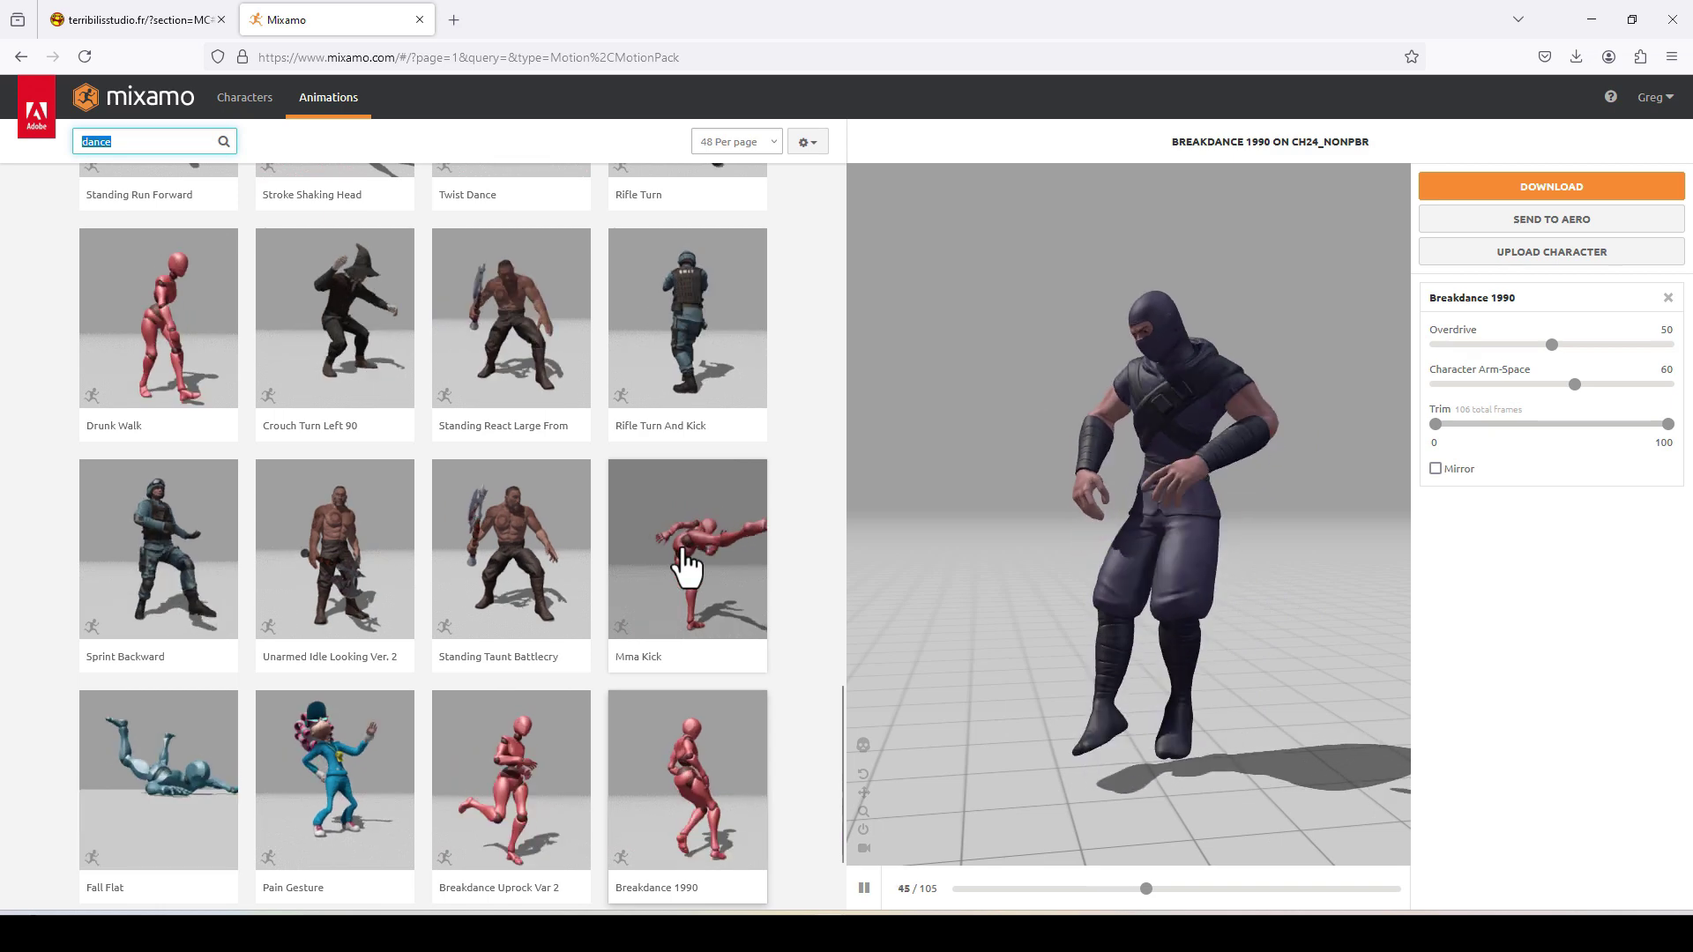
click(687, 565)
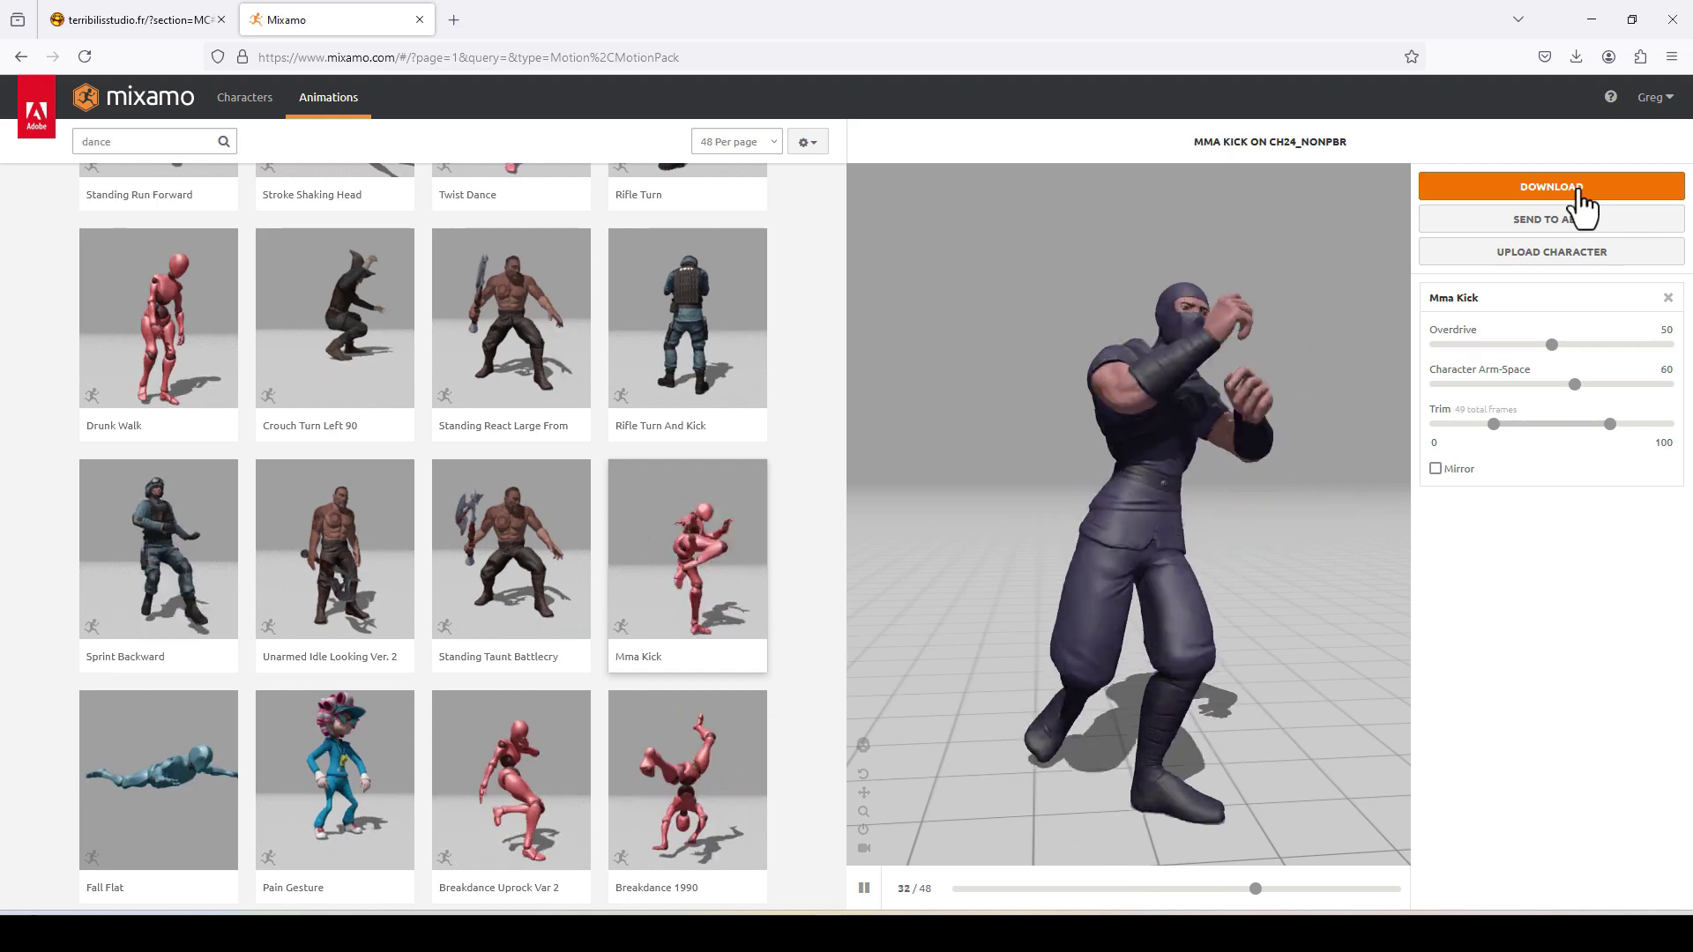
click(1583, 193)
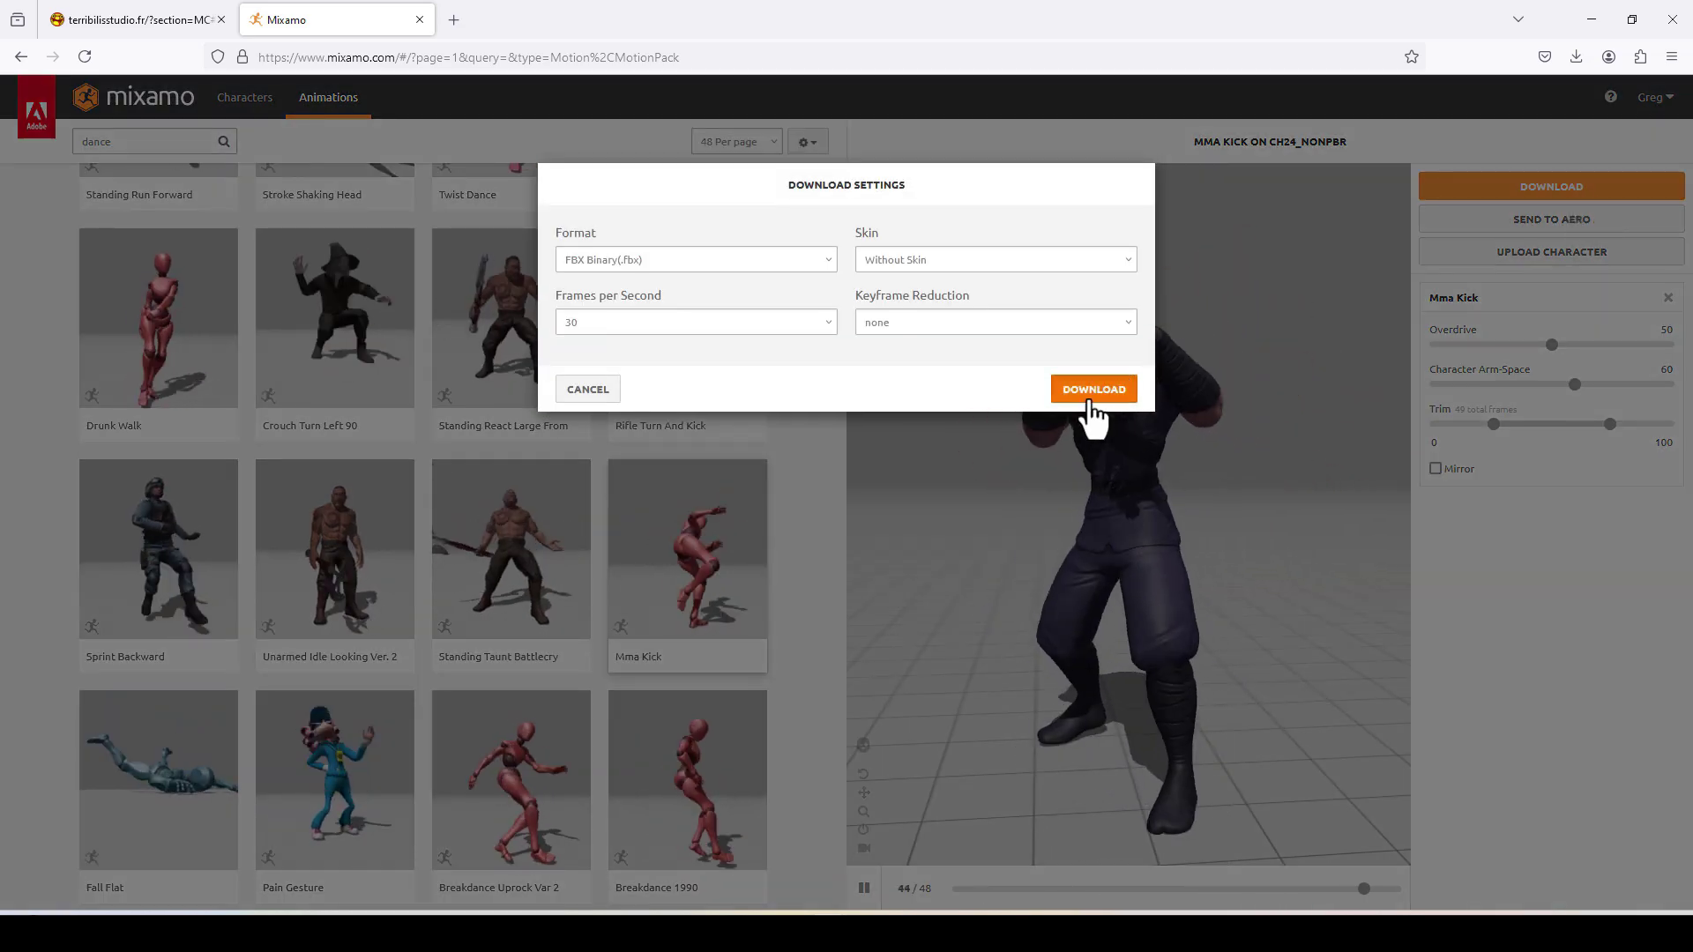
click(1093, 388)
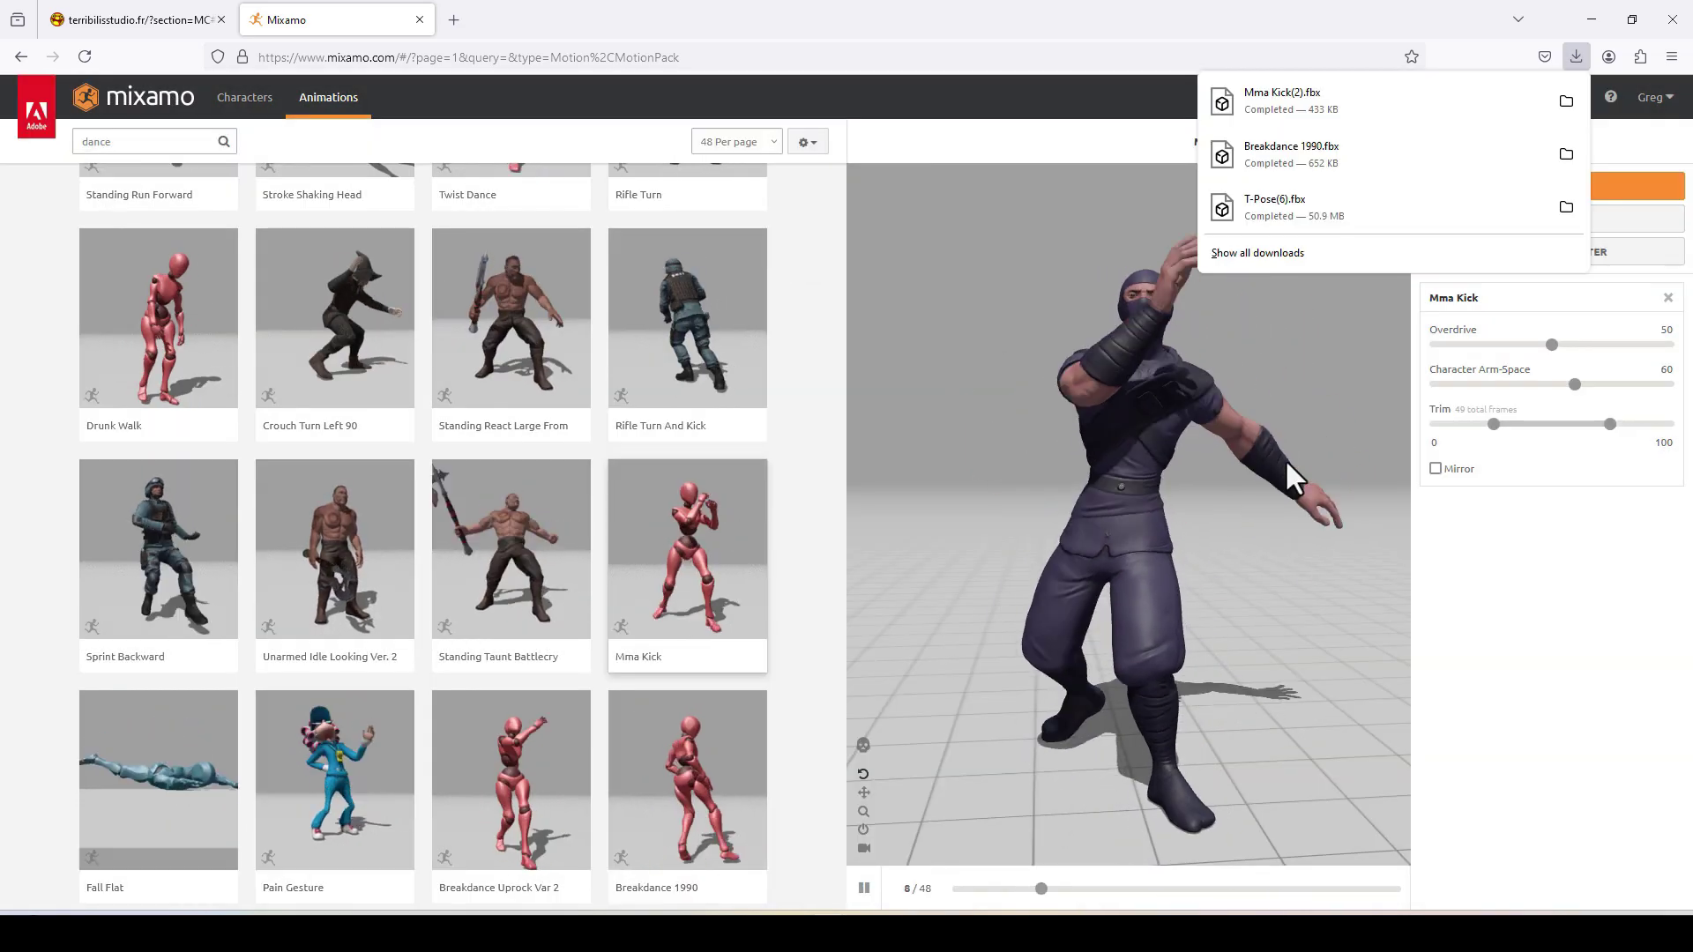
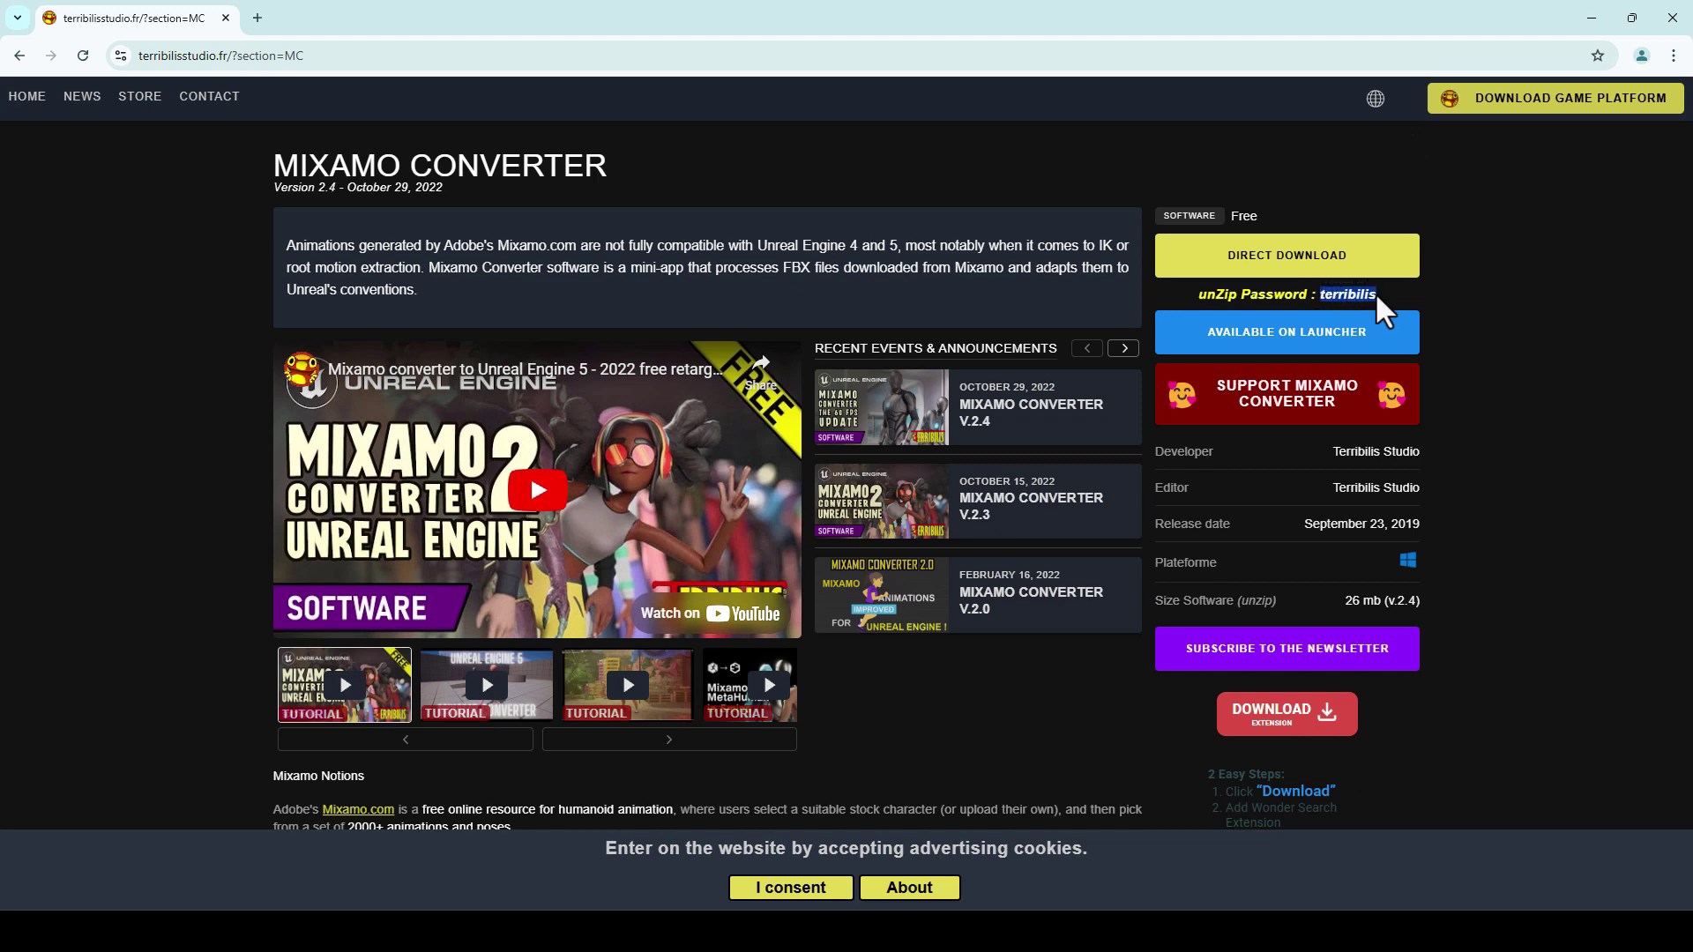
Download the Mixamo Converter archive directly from the Terribilis Studio page and switch to the Downloads folder in File Explorer
drag(1374, 297, 1378, 296)
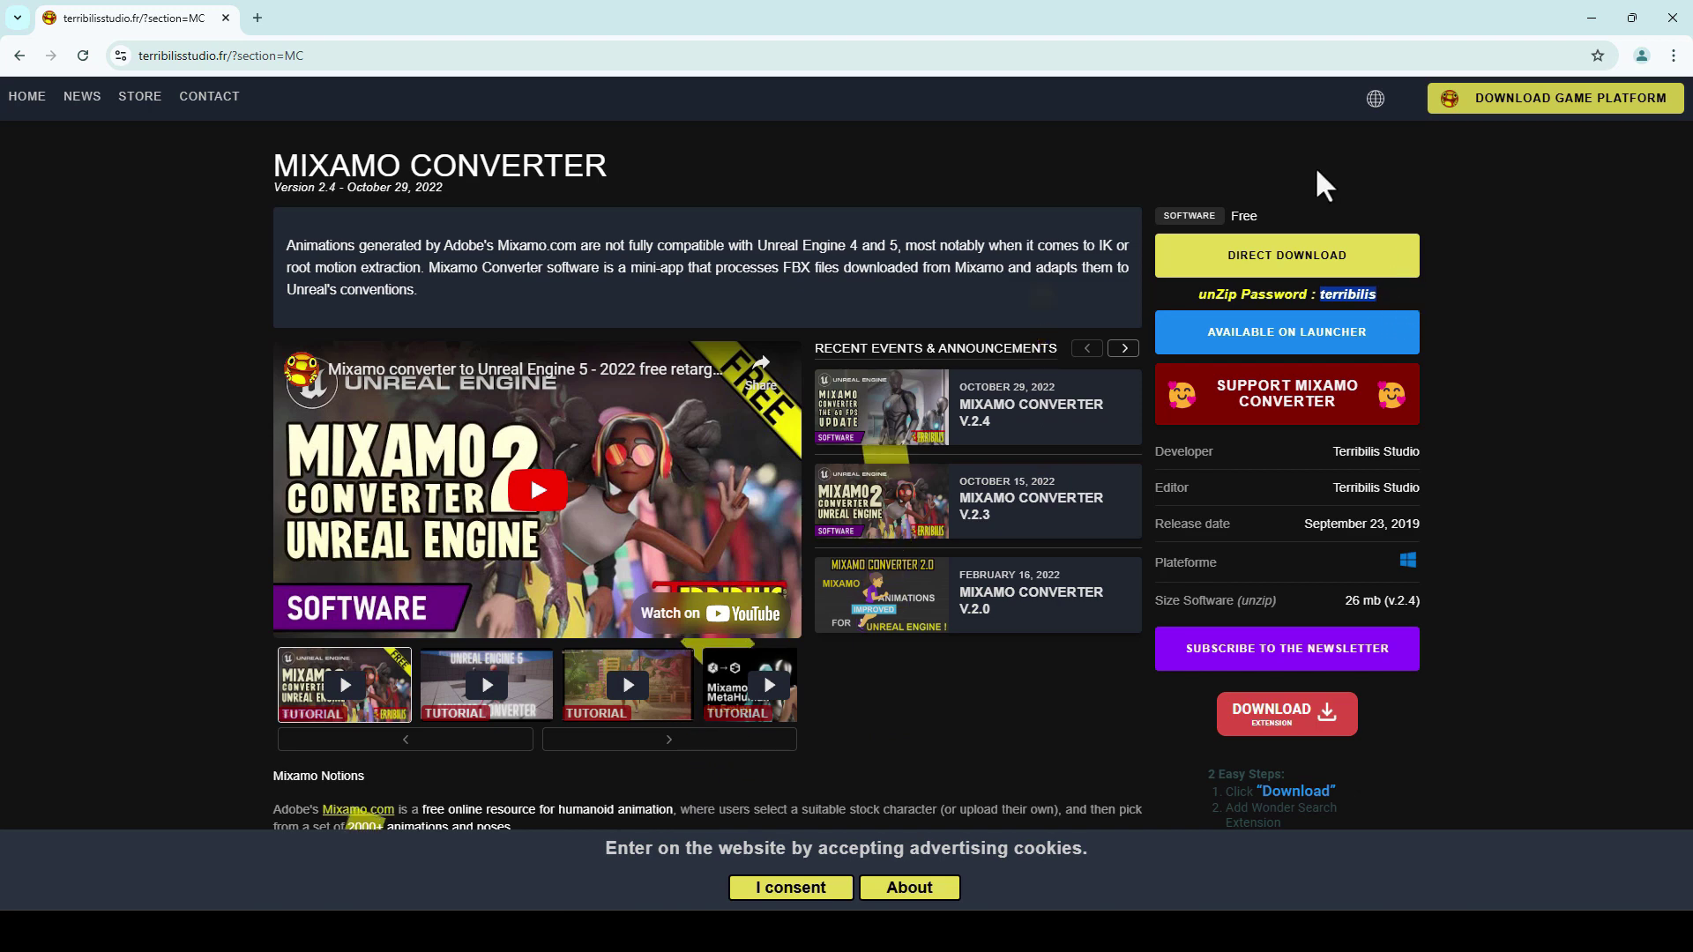
click(1308, 264)
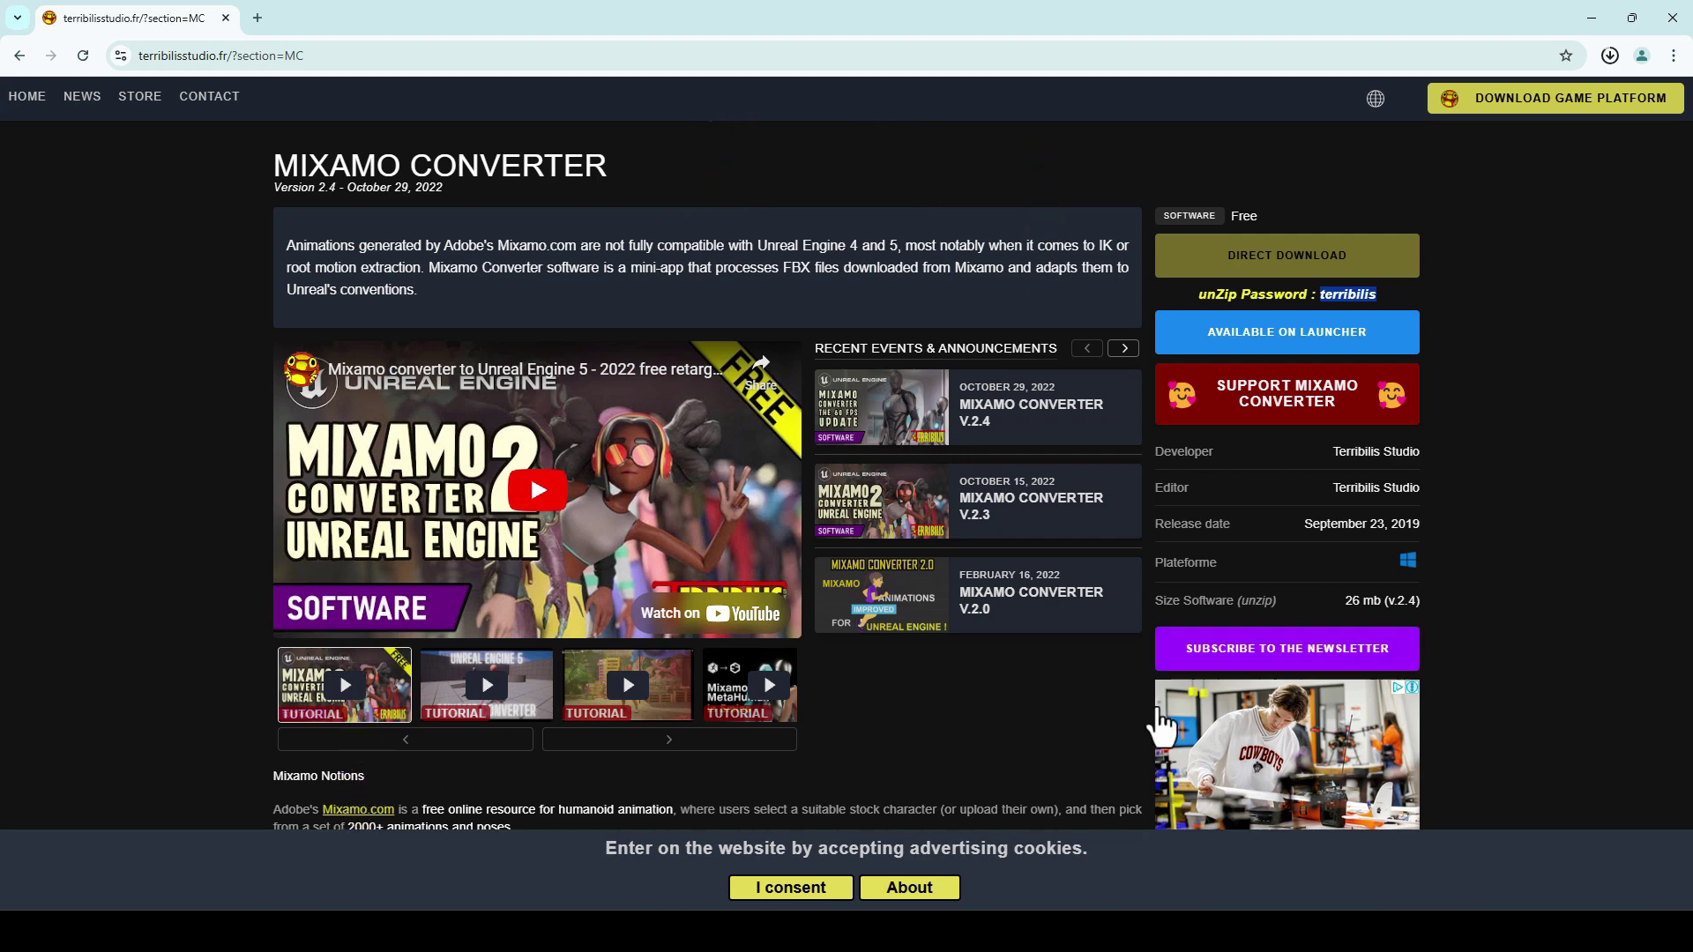
mouse_move(868, 932)
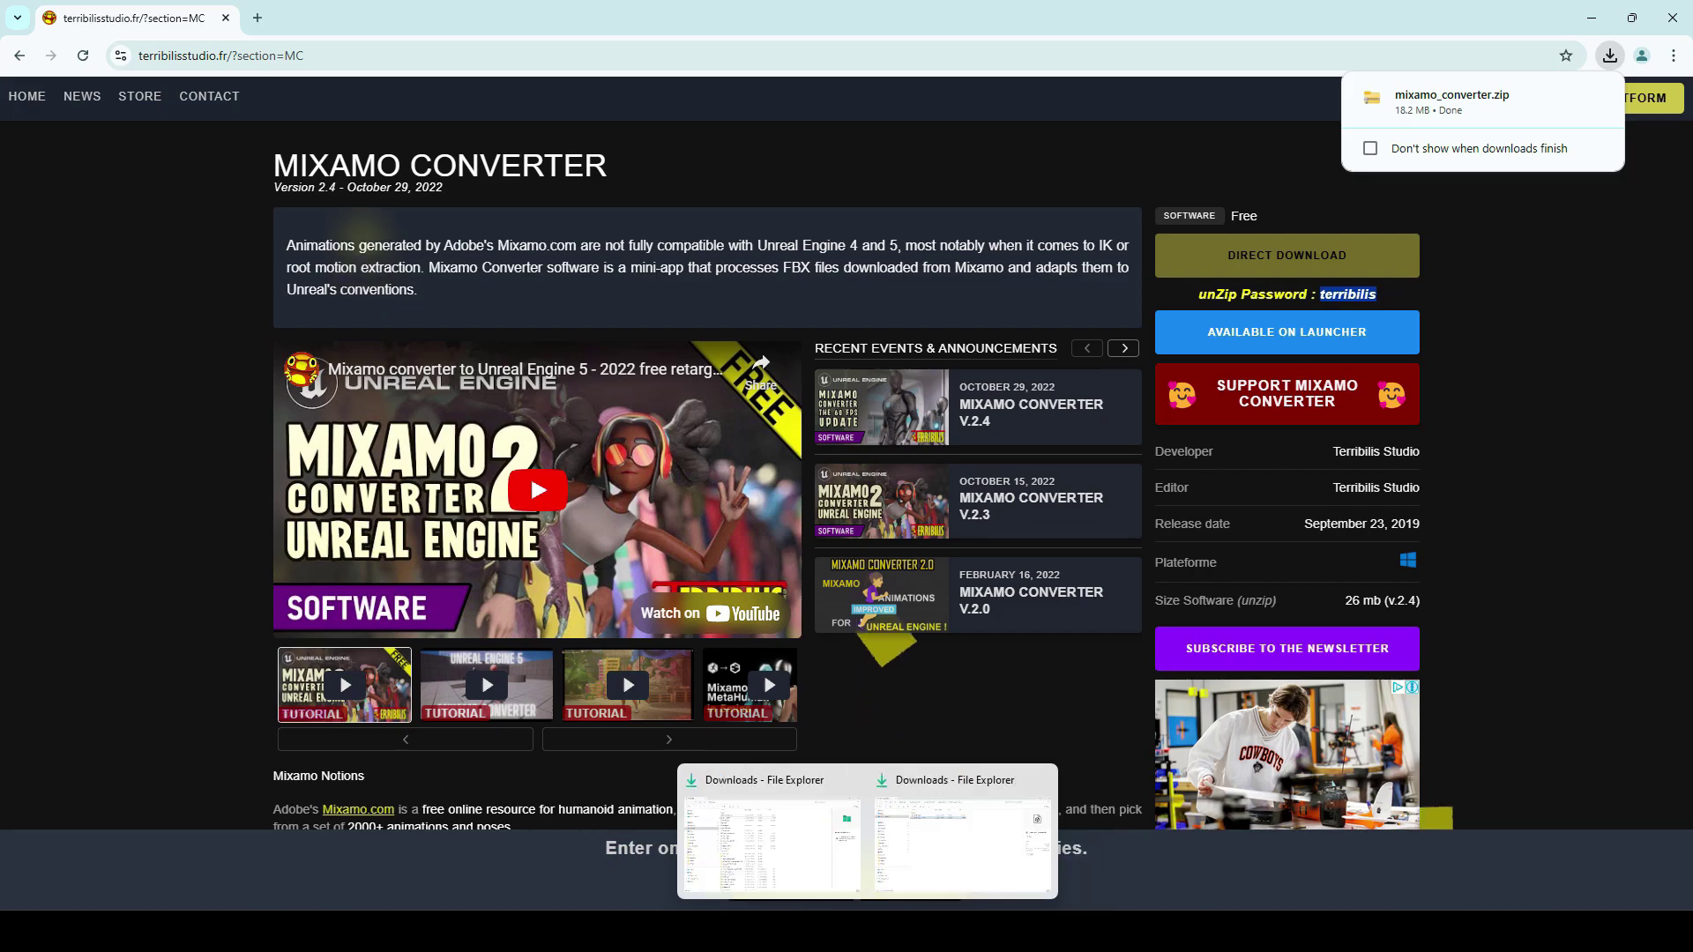
click(802, 887)
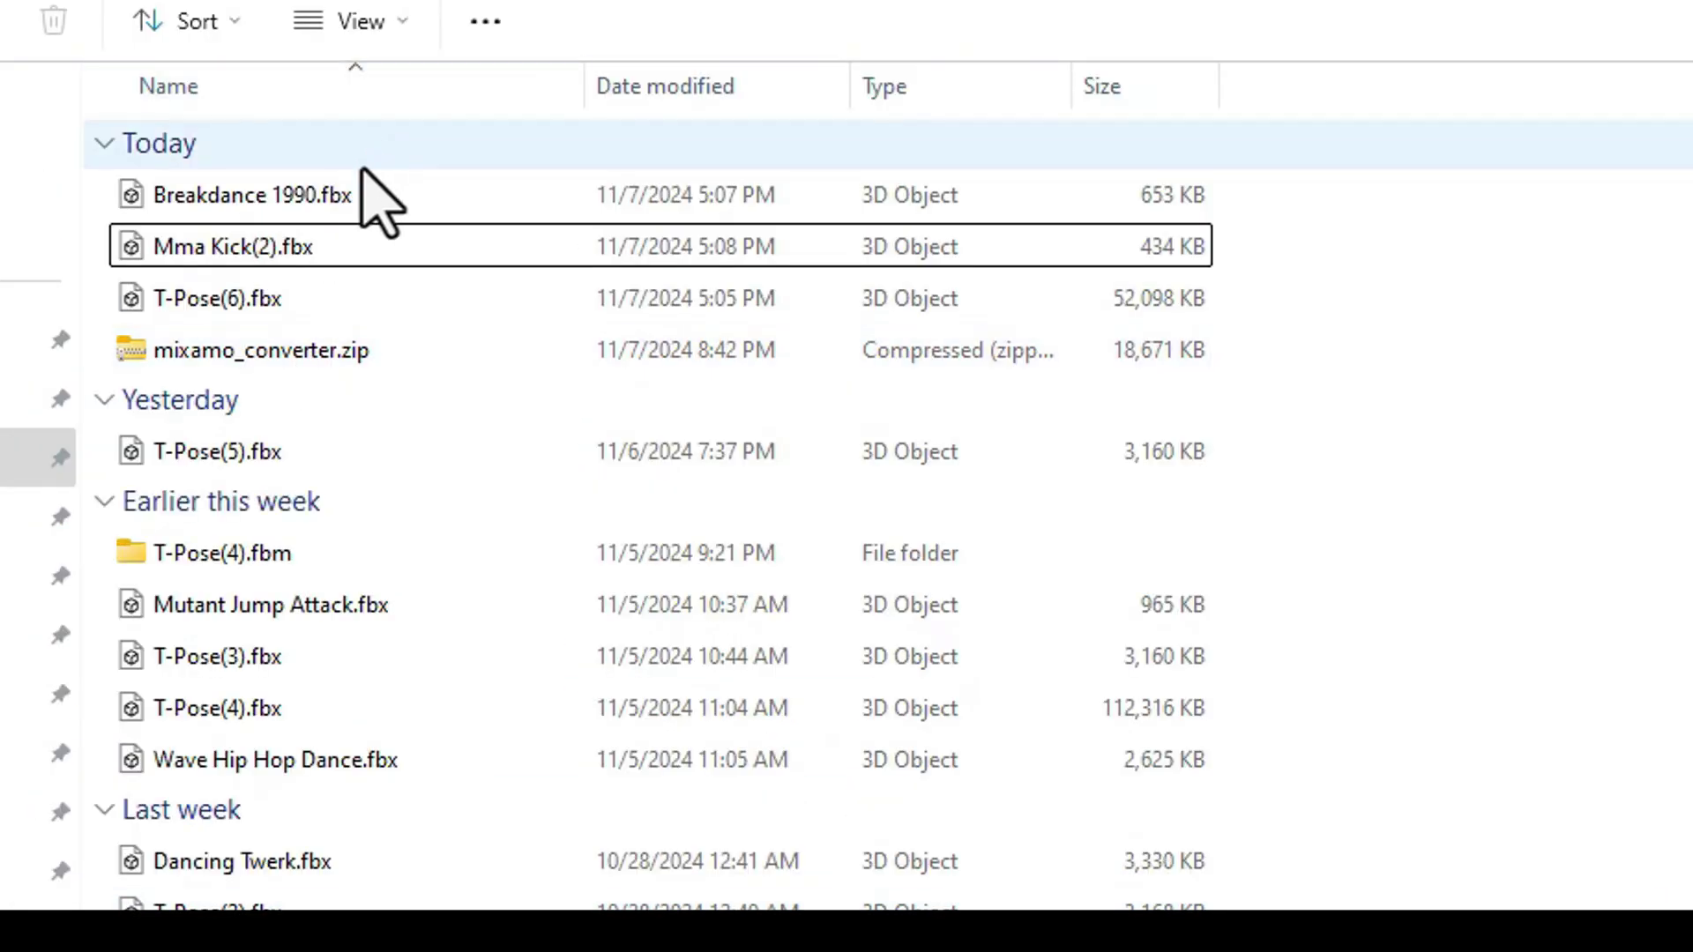
Extract all files from mixamo_converter.zip in the Downloads folder
right_click(361, 352)
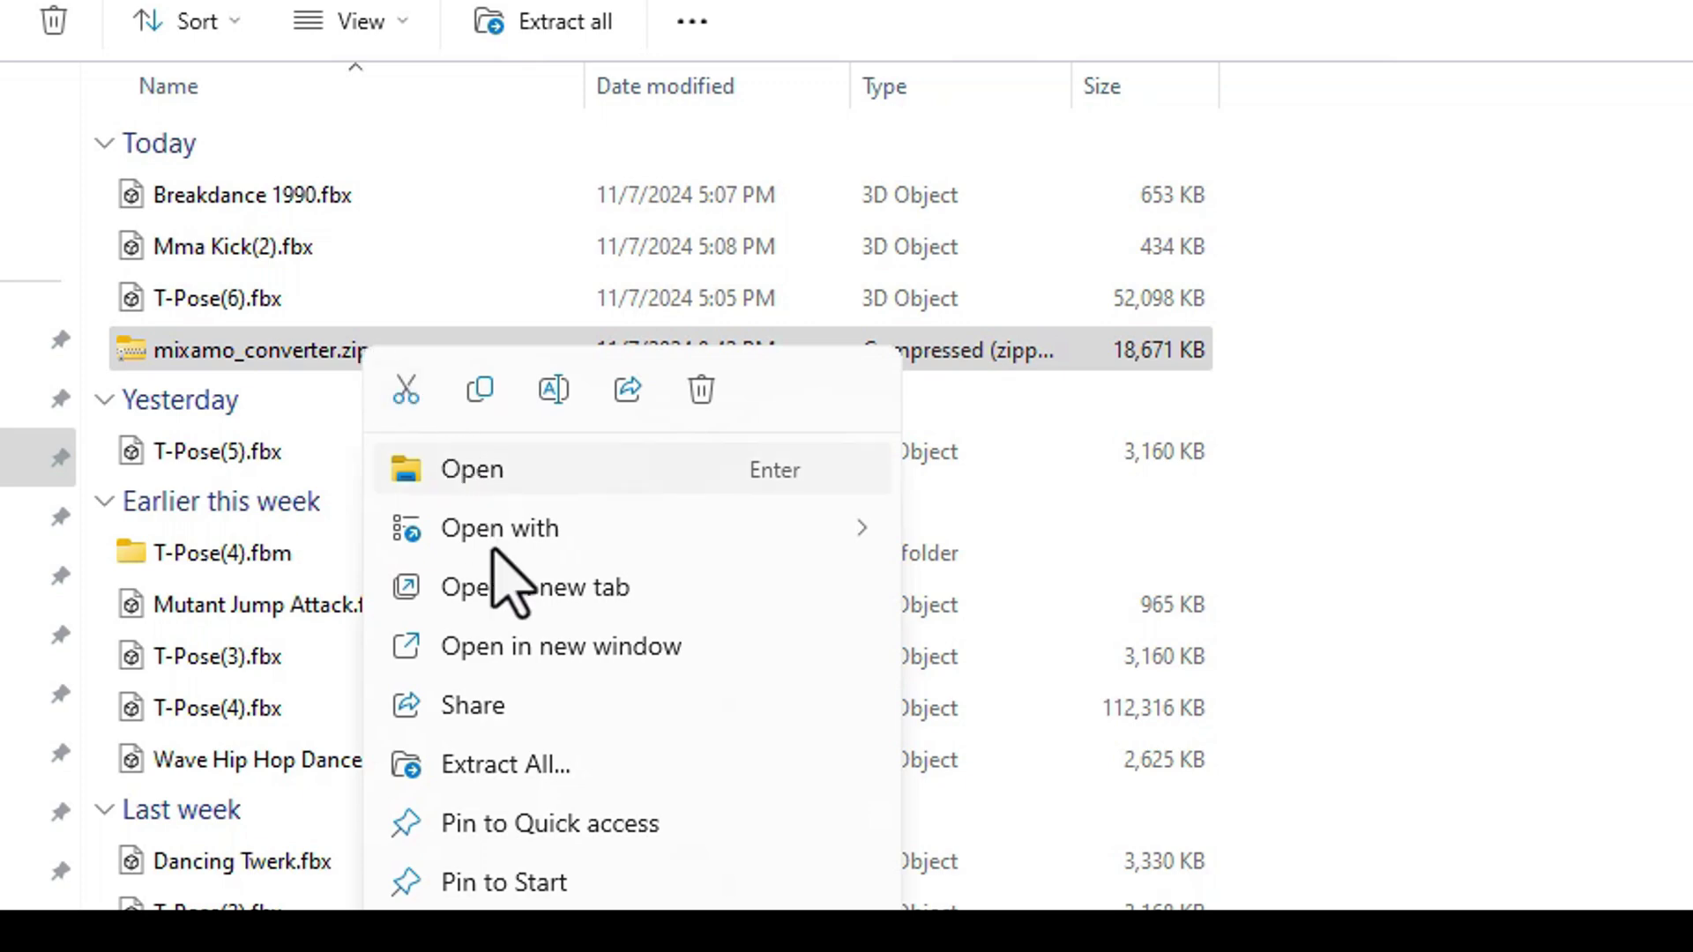
click(559, 766)
key(Return)
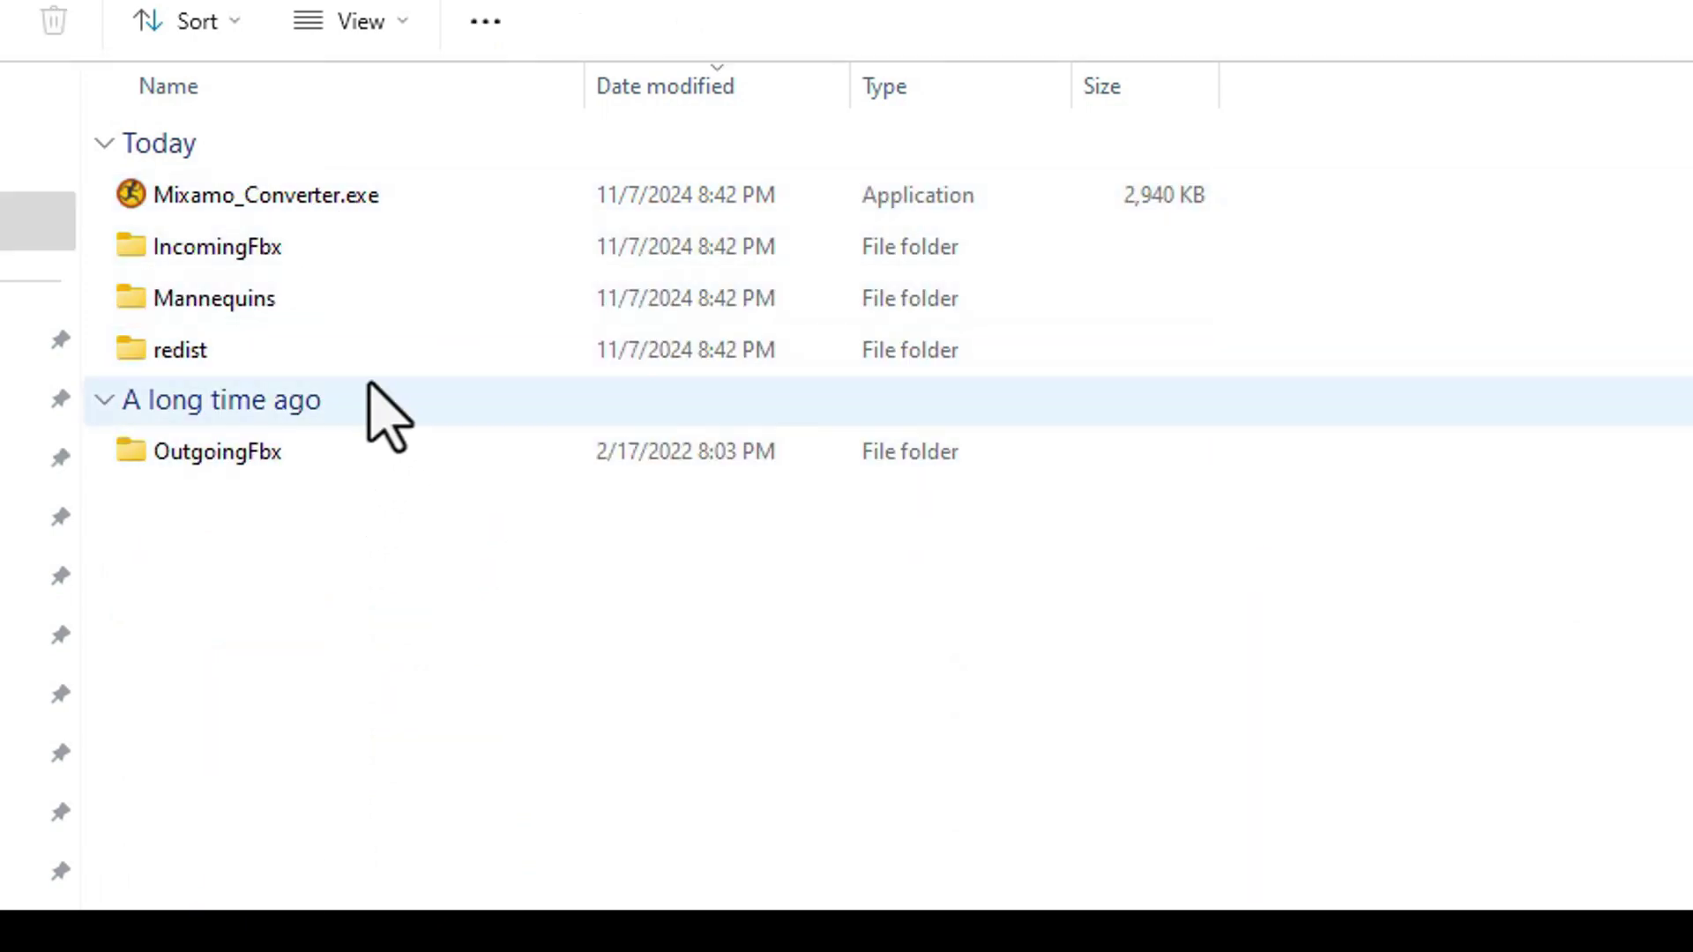
Look through the Mannequins folder of the extracted converter, return to its parent folder and select the IncomingFbx folder
double_click(371, 298)
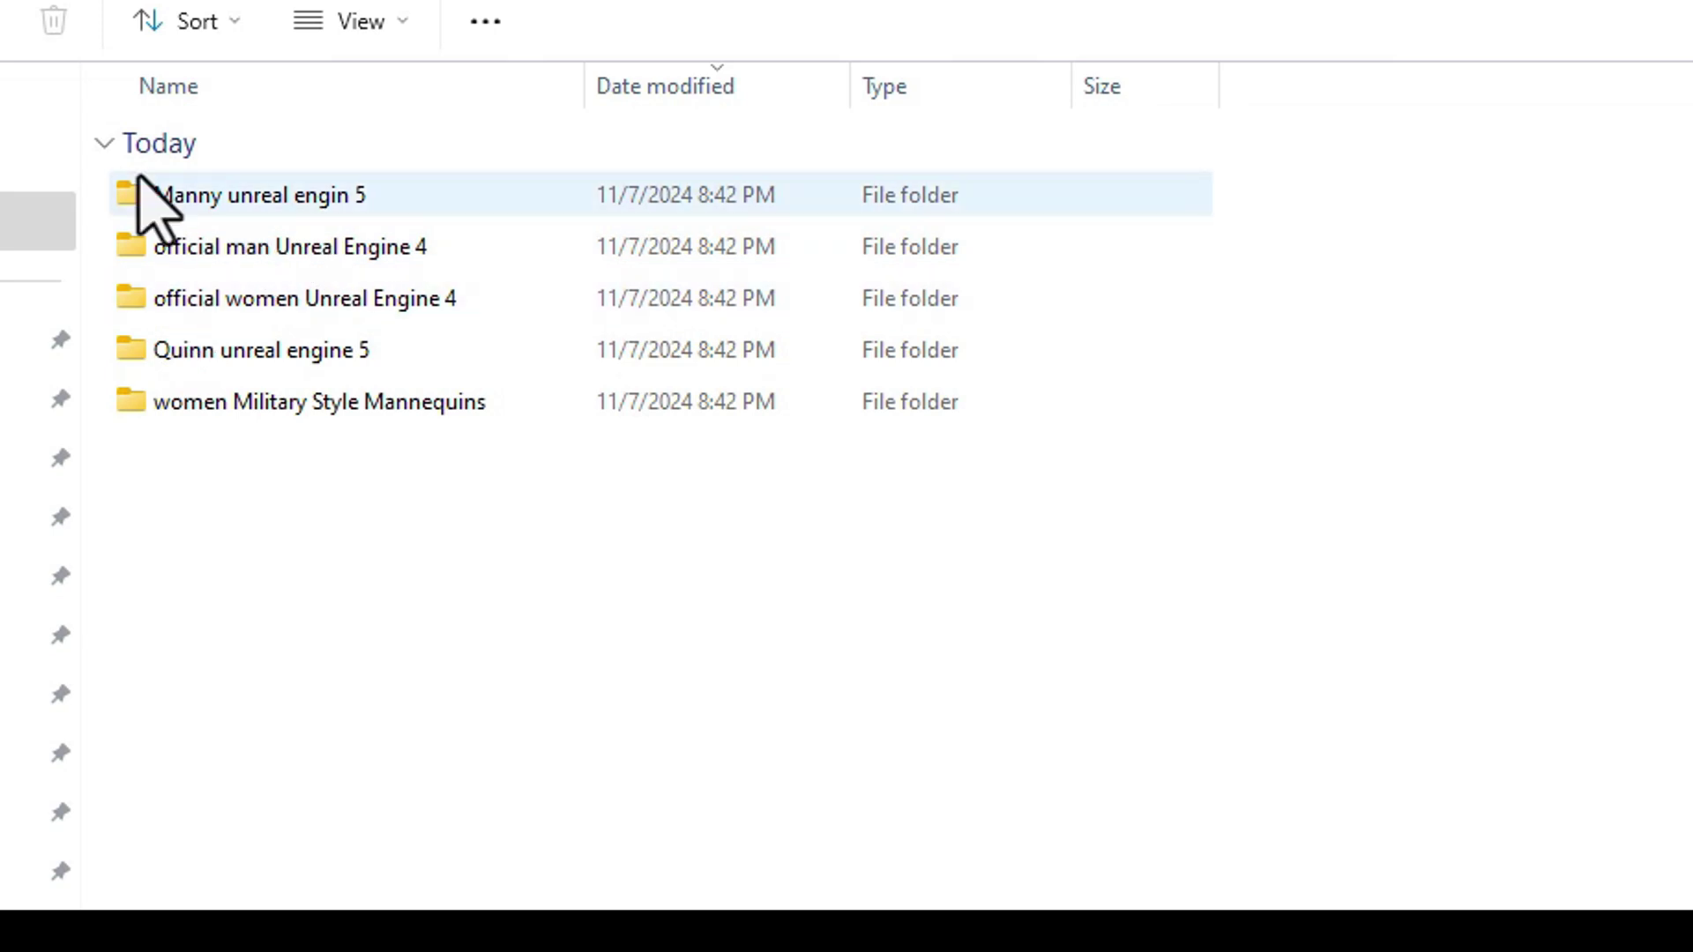
key(alt+Left)
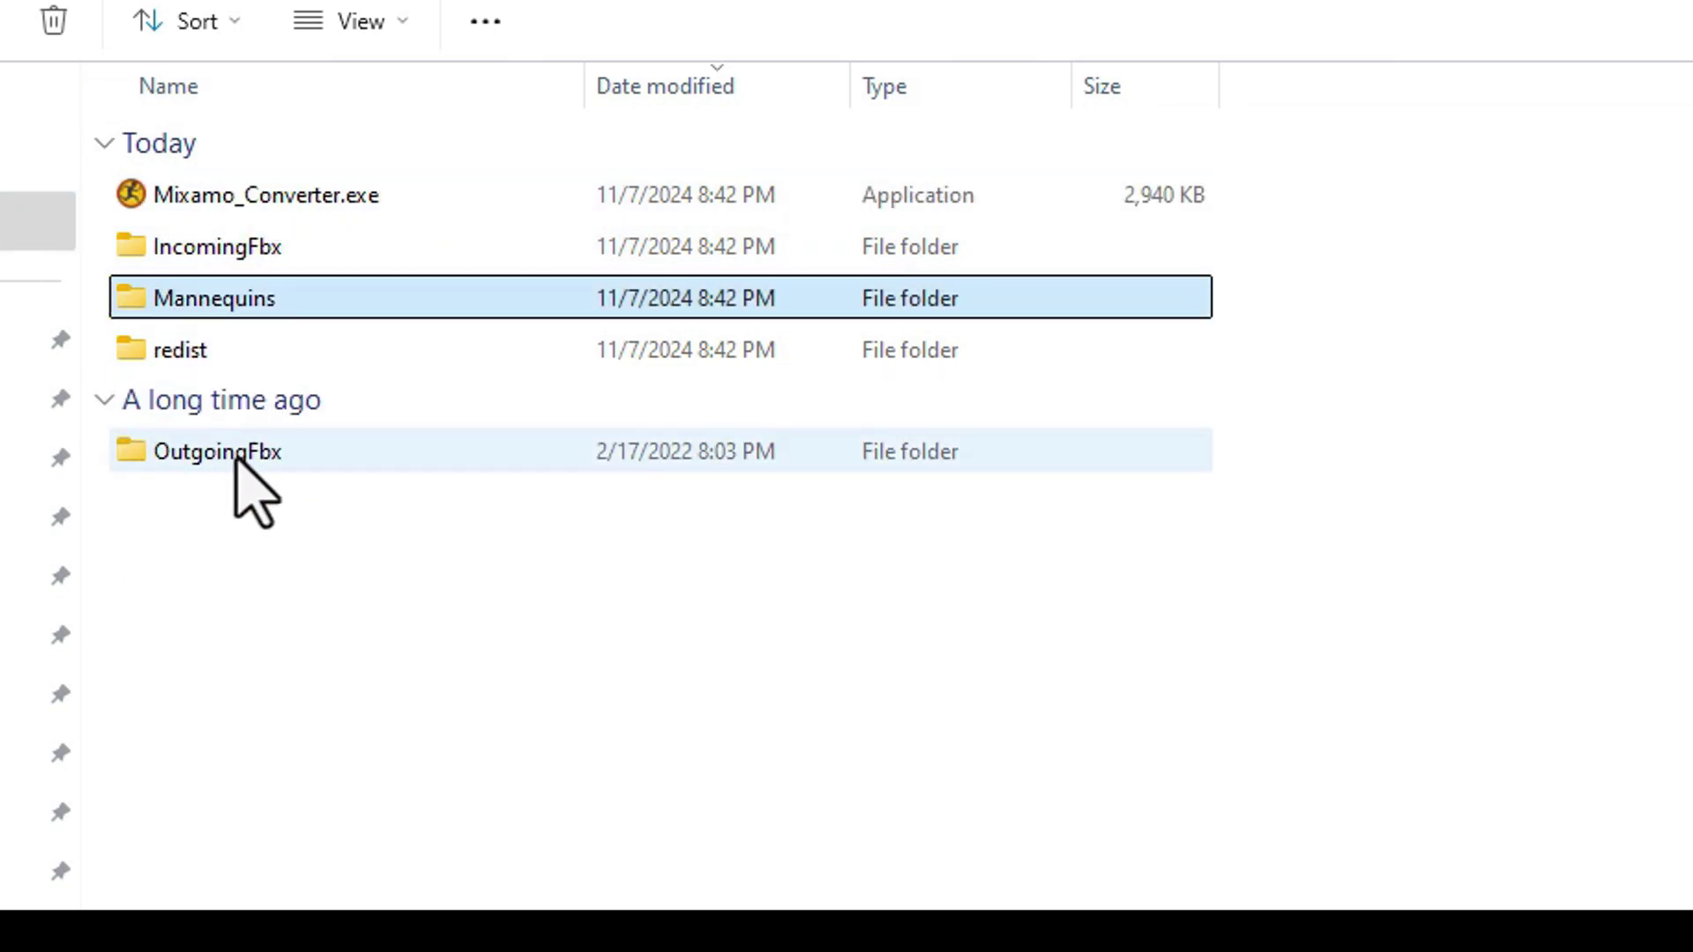
click(236, 256)
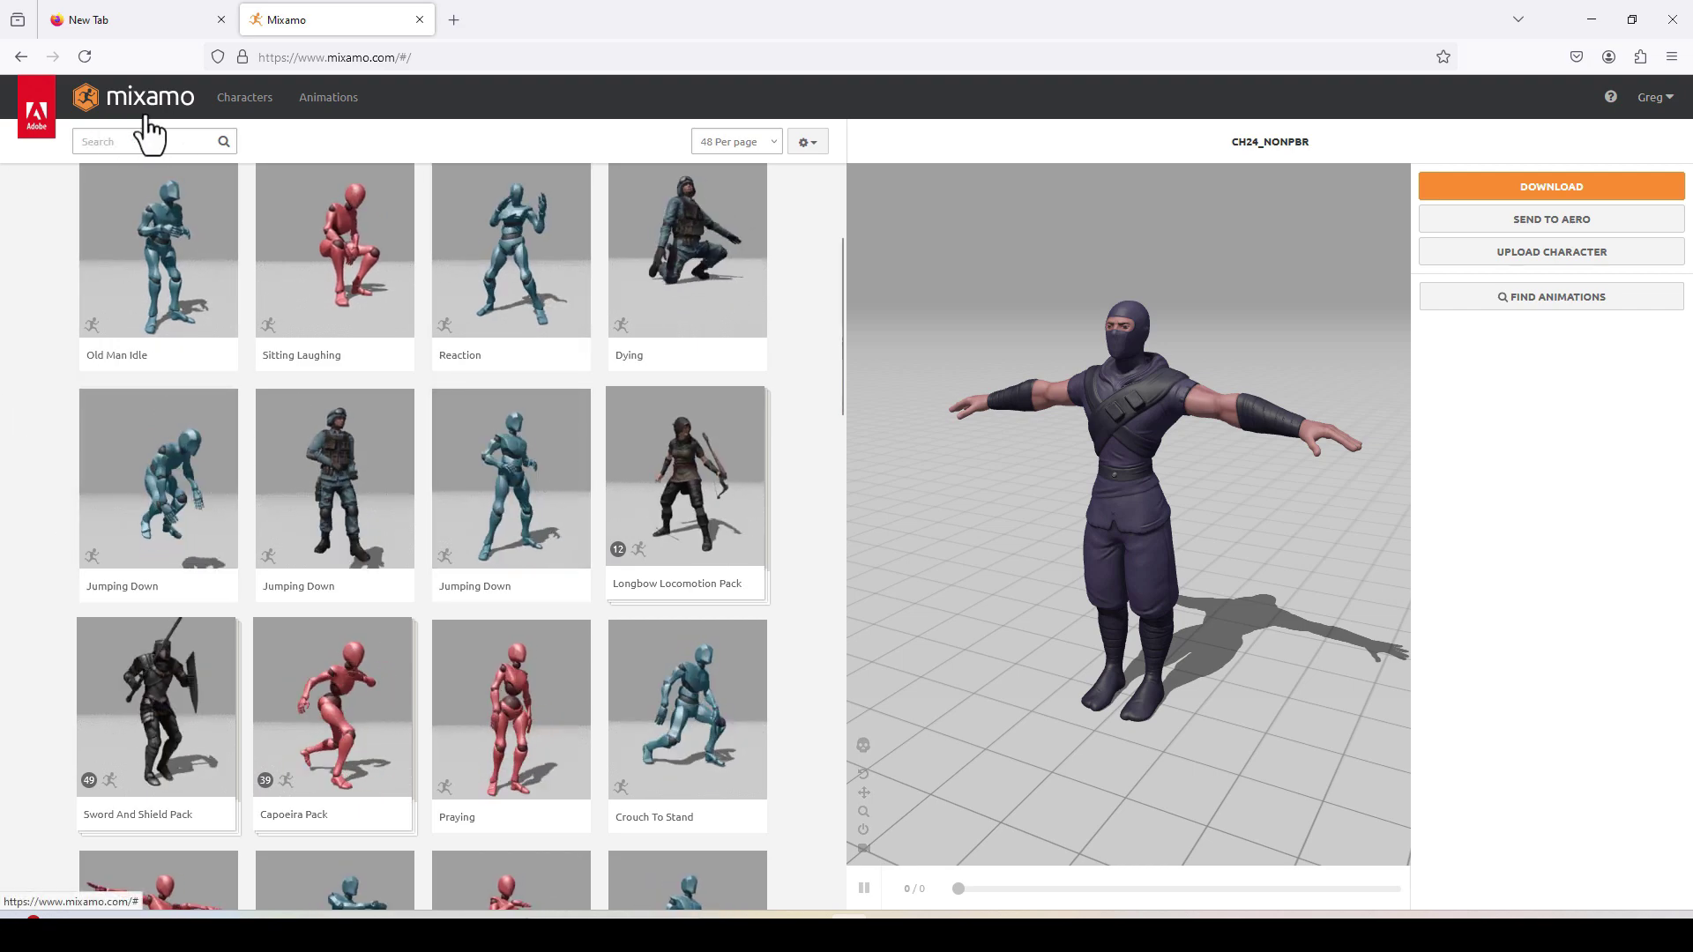
Upload _SKM_Manny_Simple.FBX from the converter's Mannequins folder, subfolder Manny unreal engin 5, and confirm it as the current character
click(1568, 252)
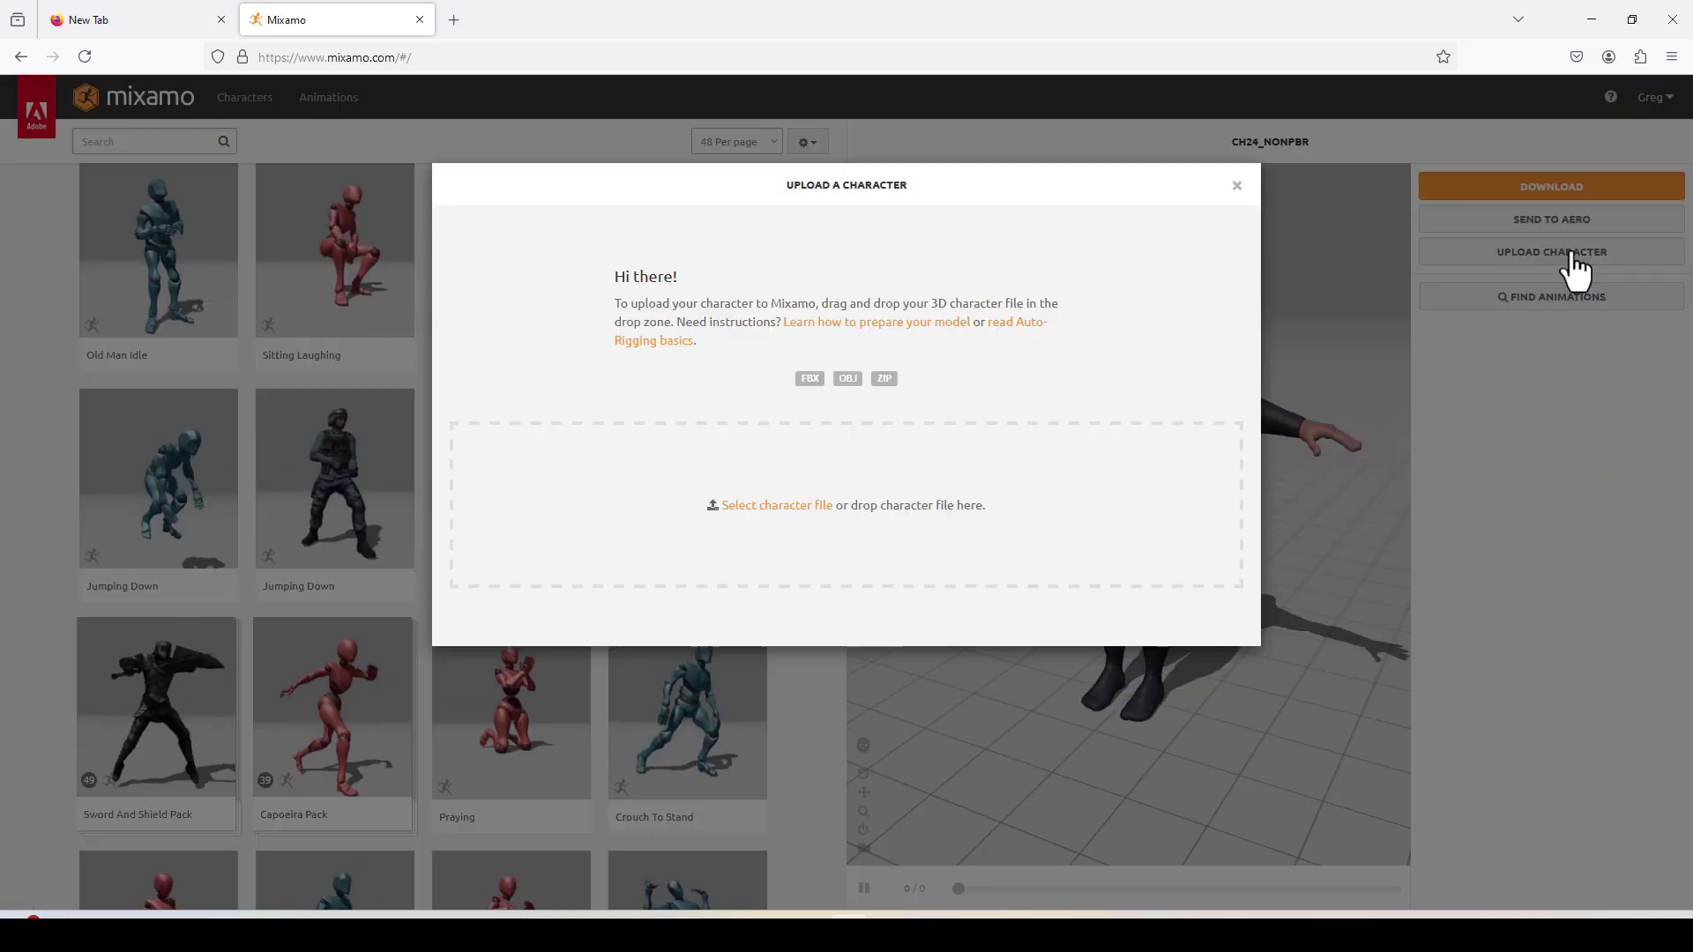
click(776, 506)
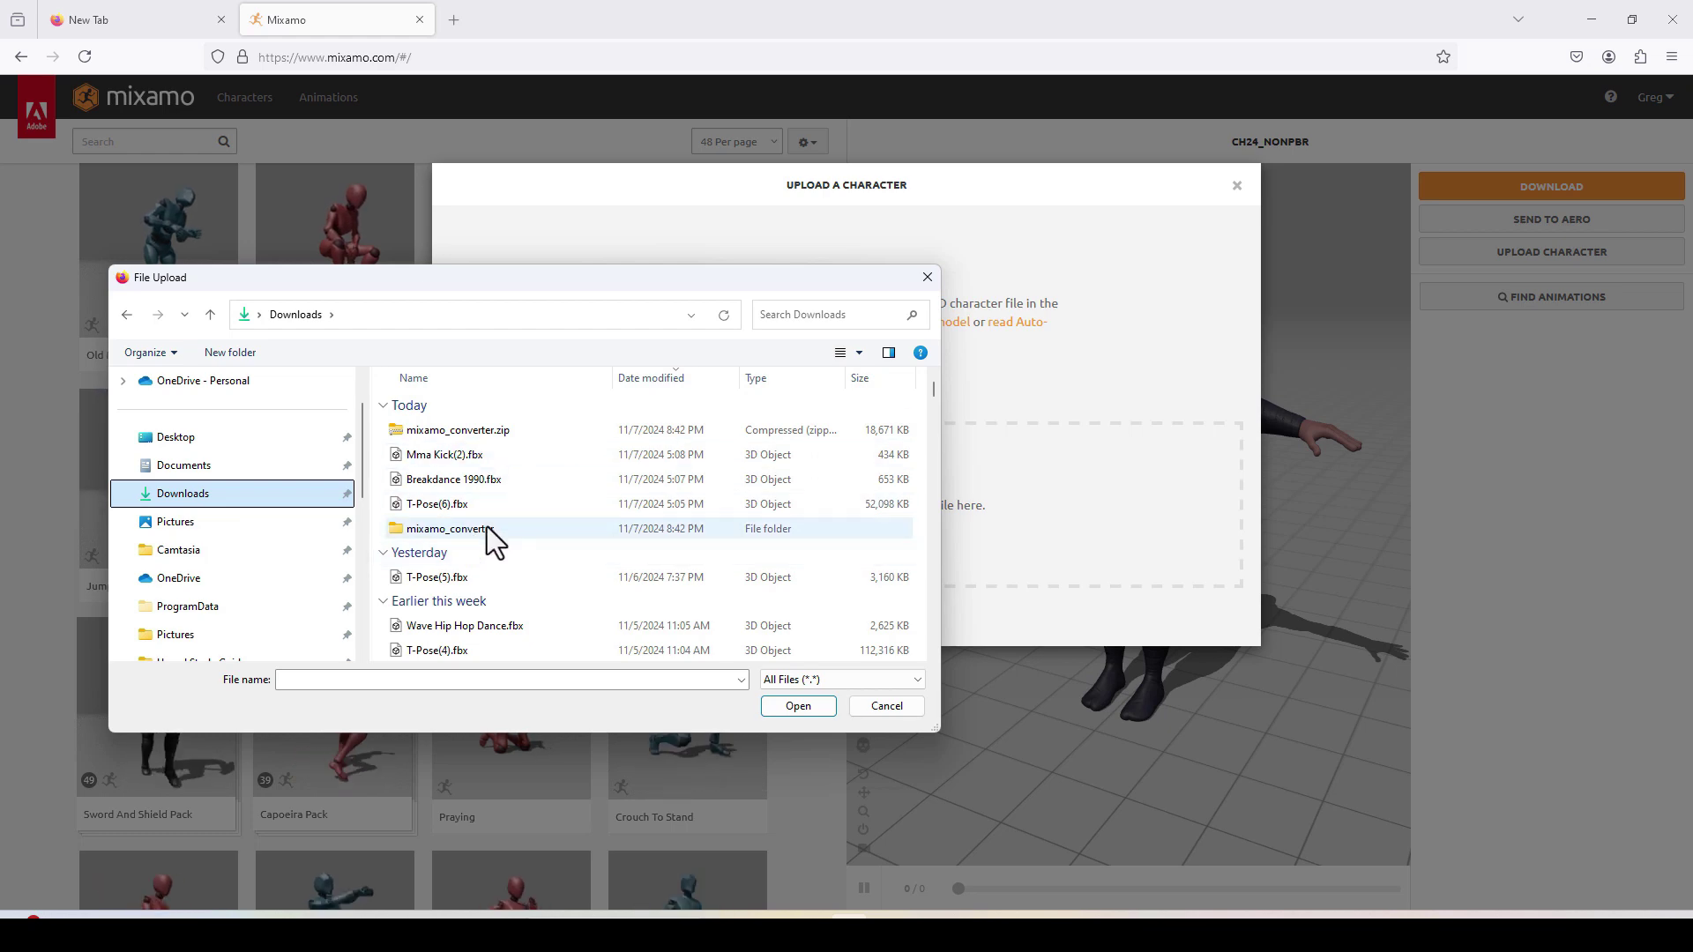
double_click(489, 529)
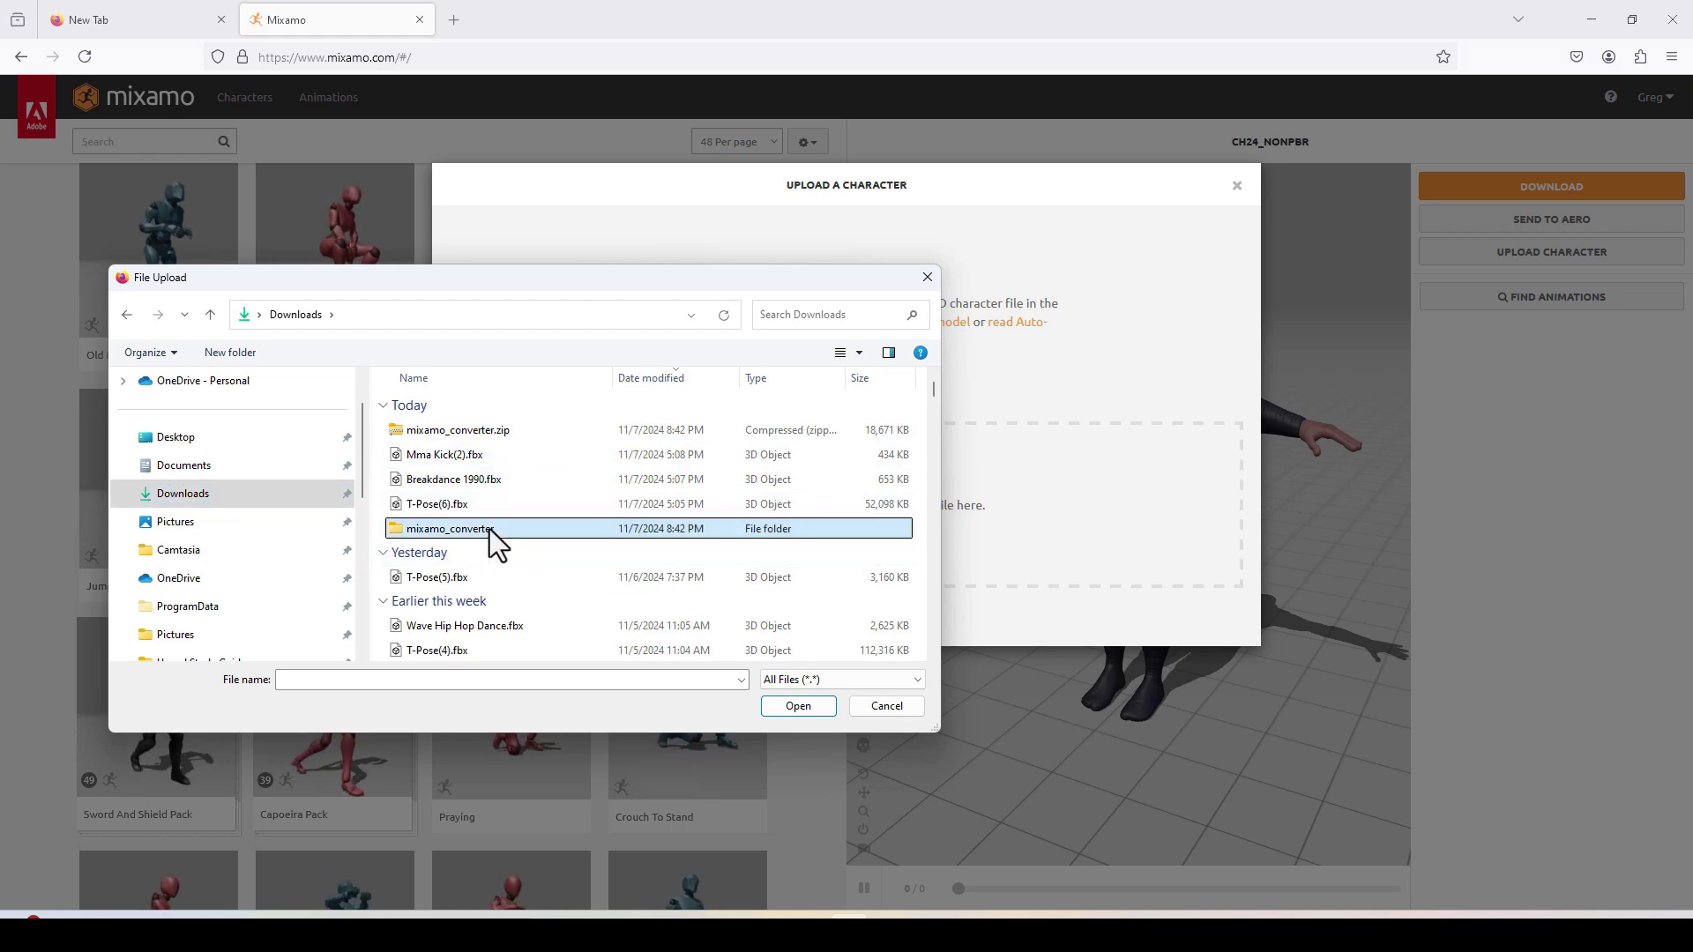
click(490, 437)
double_click(490, 438)
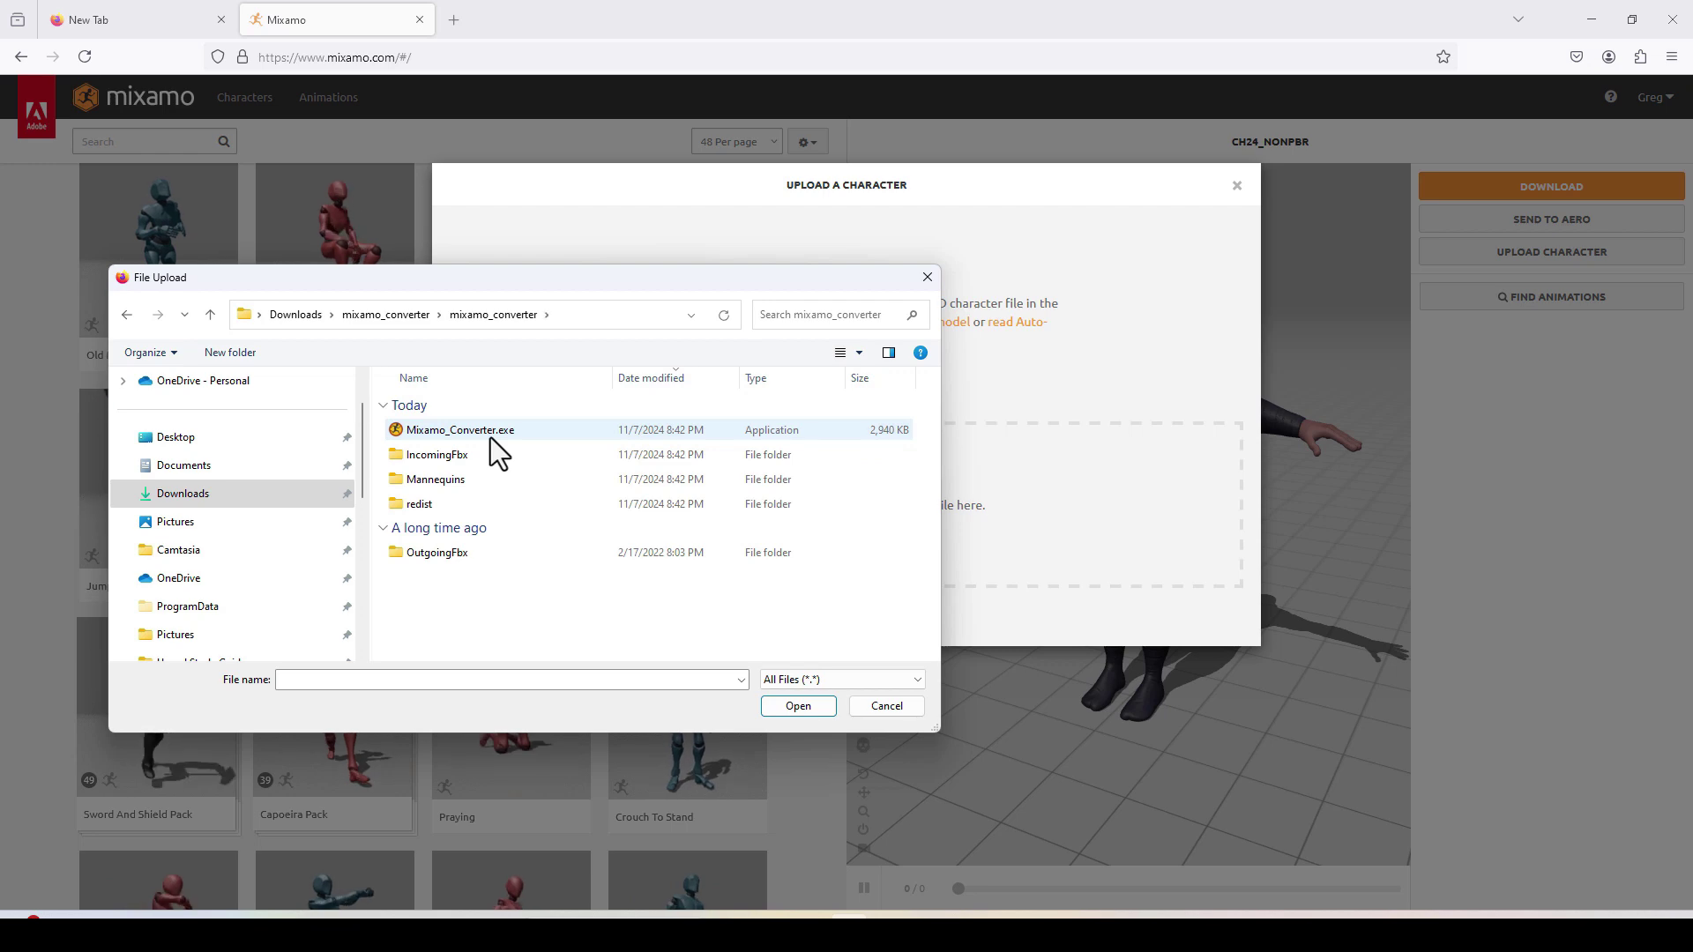
double_click(461, 485)
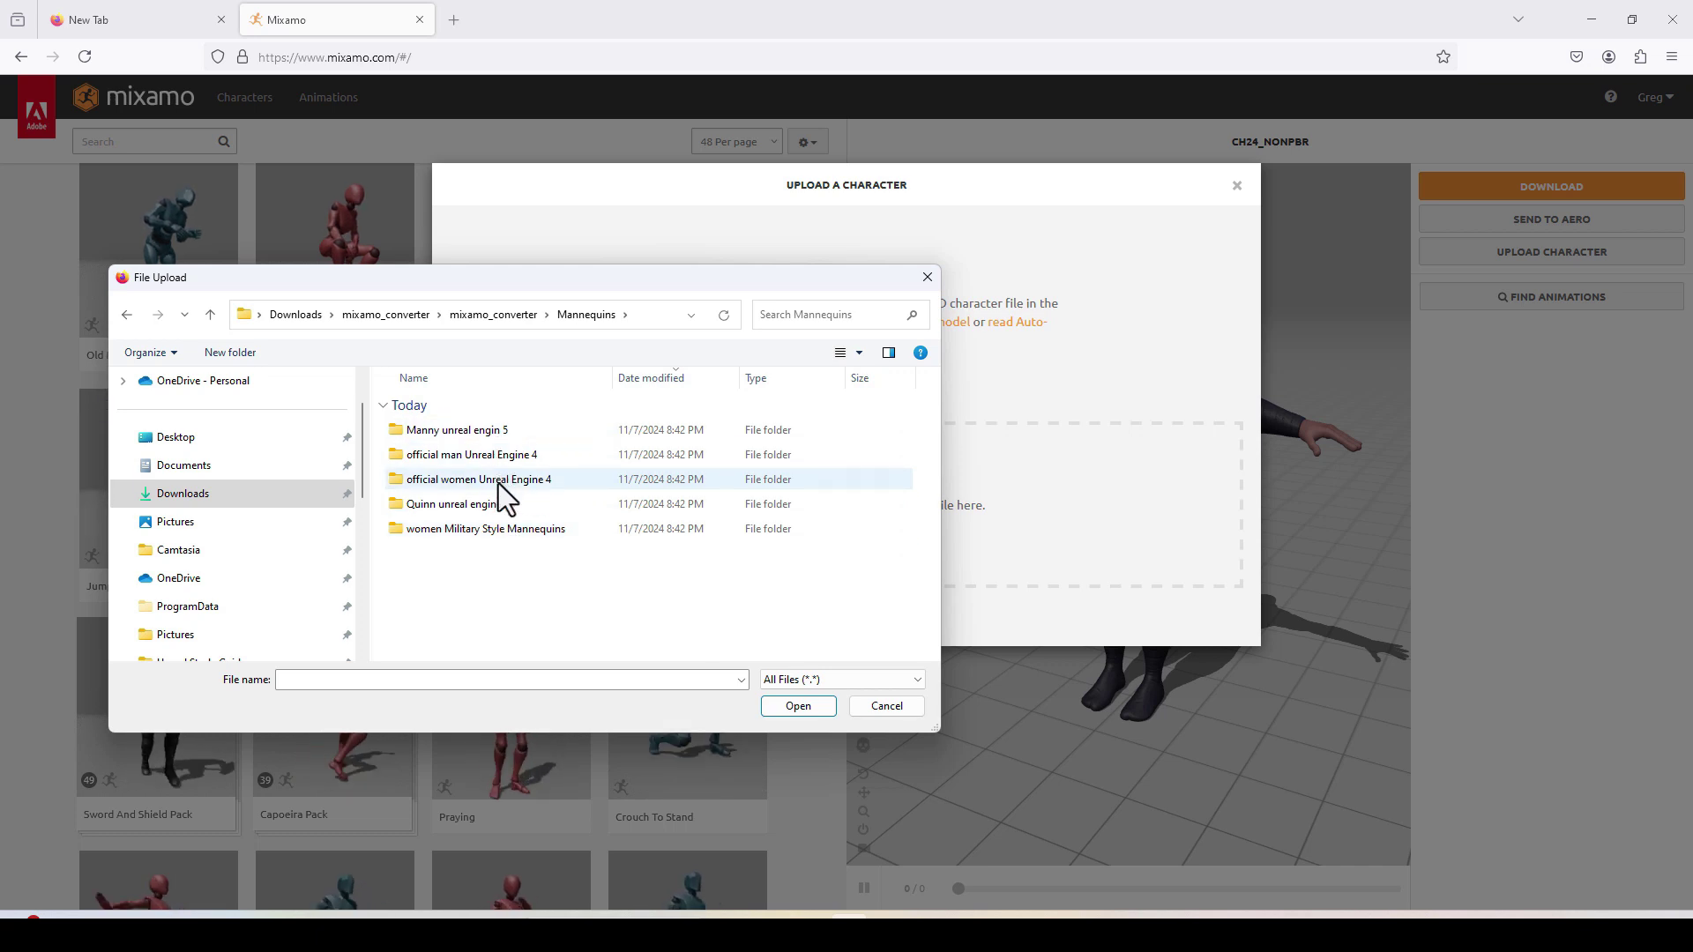
double_click(485, 431)
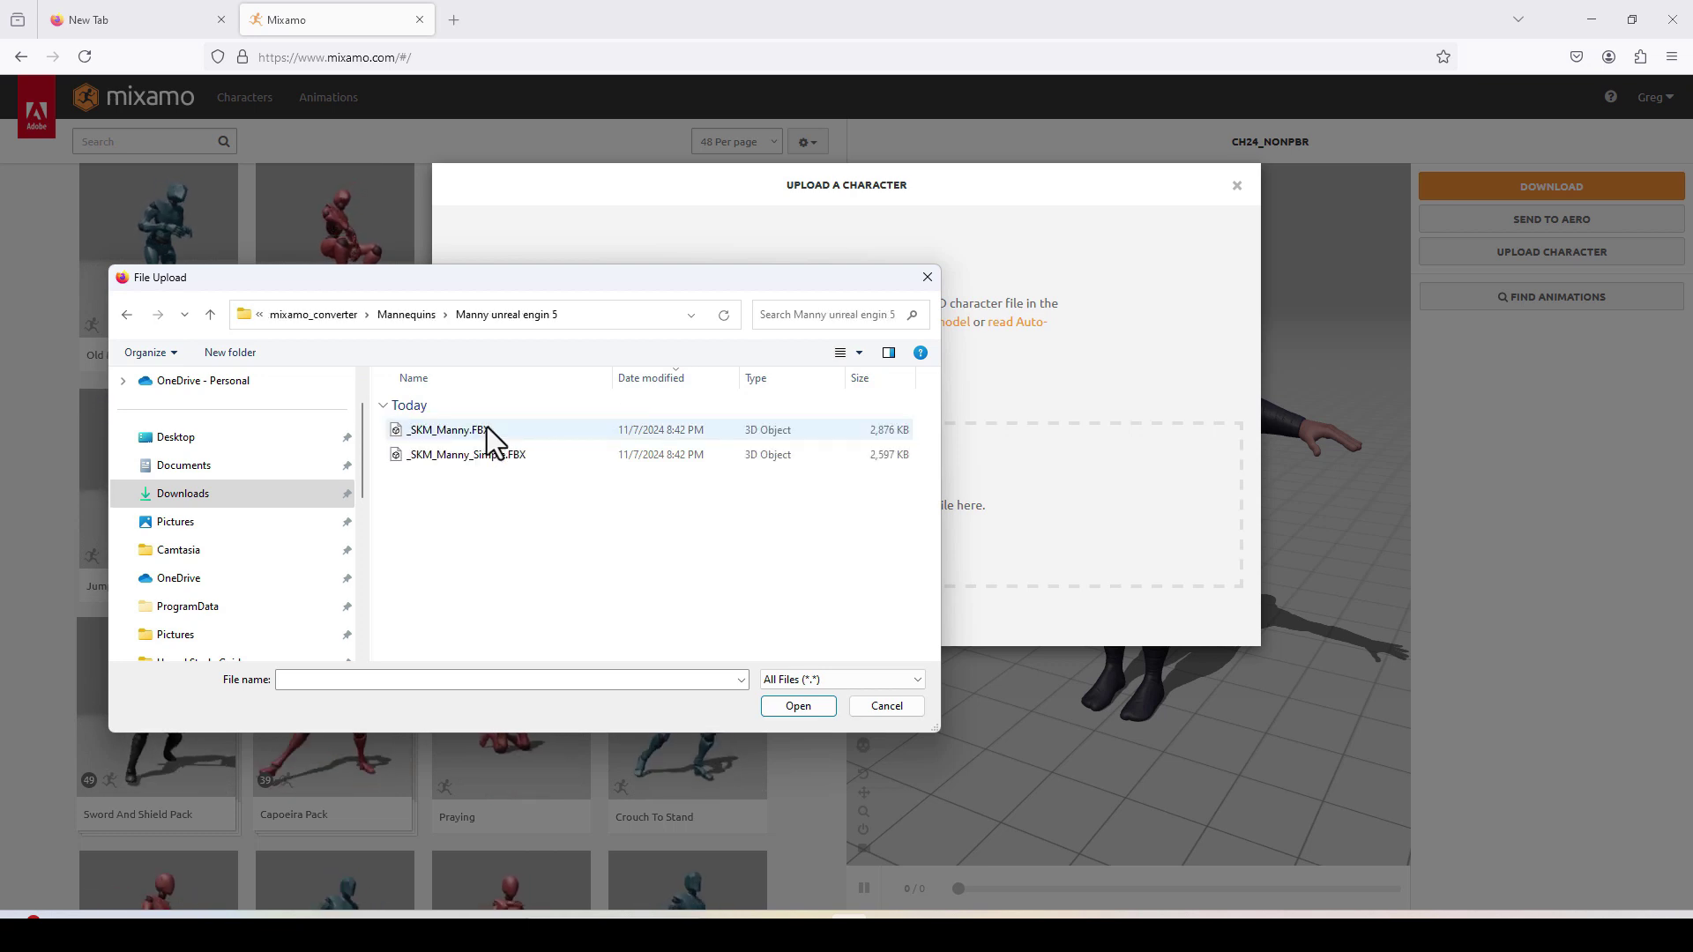
click(492, 454)
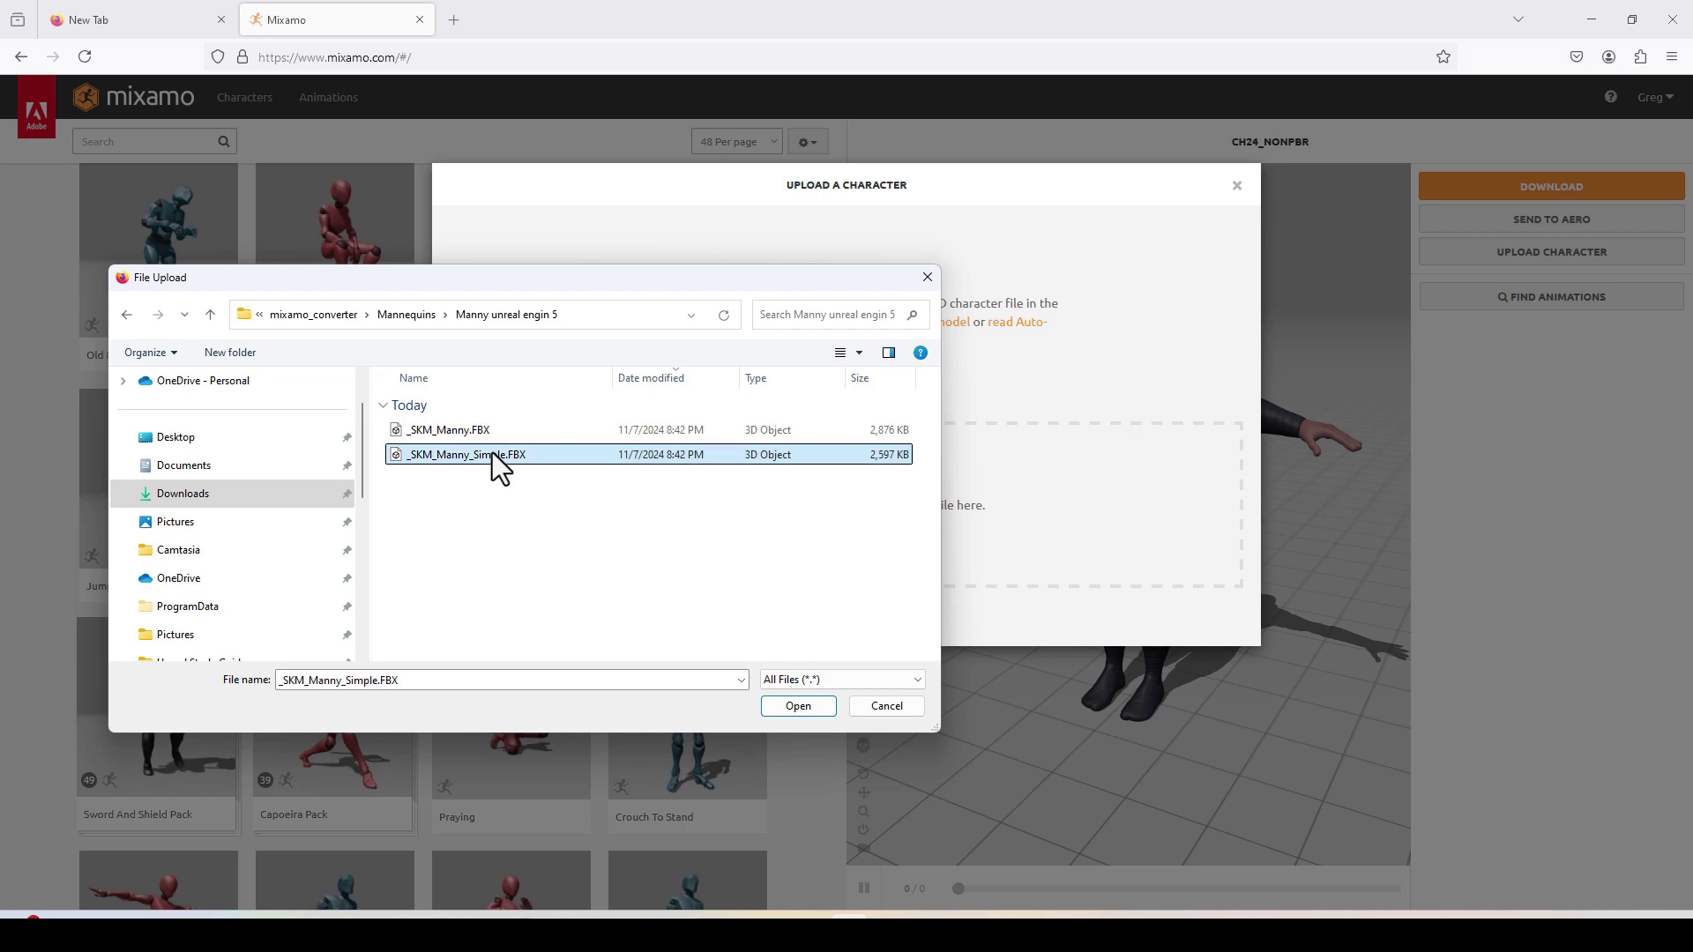
click(823, 707)
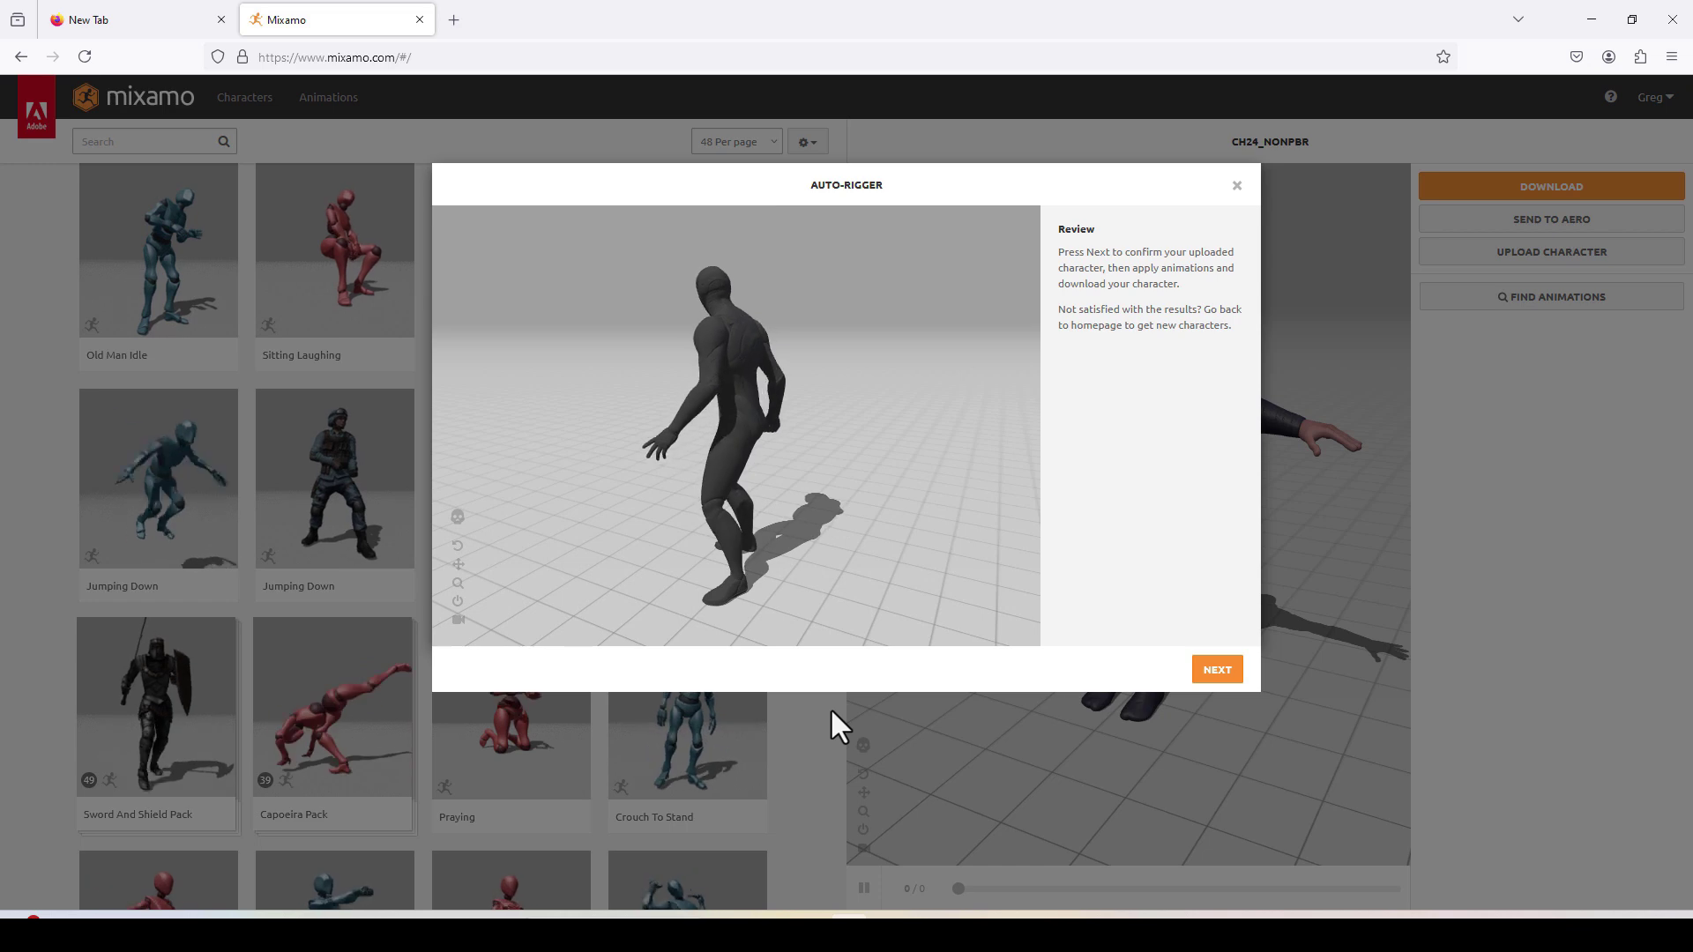
click(1218, 670)
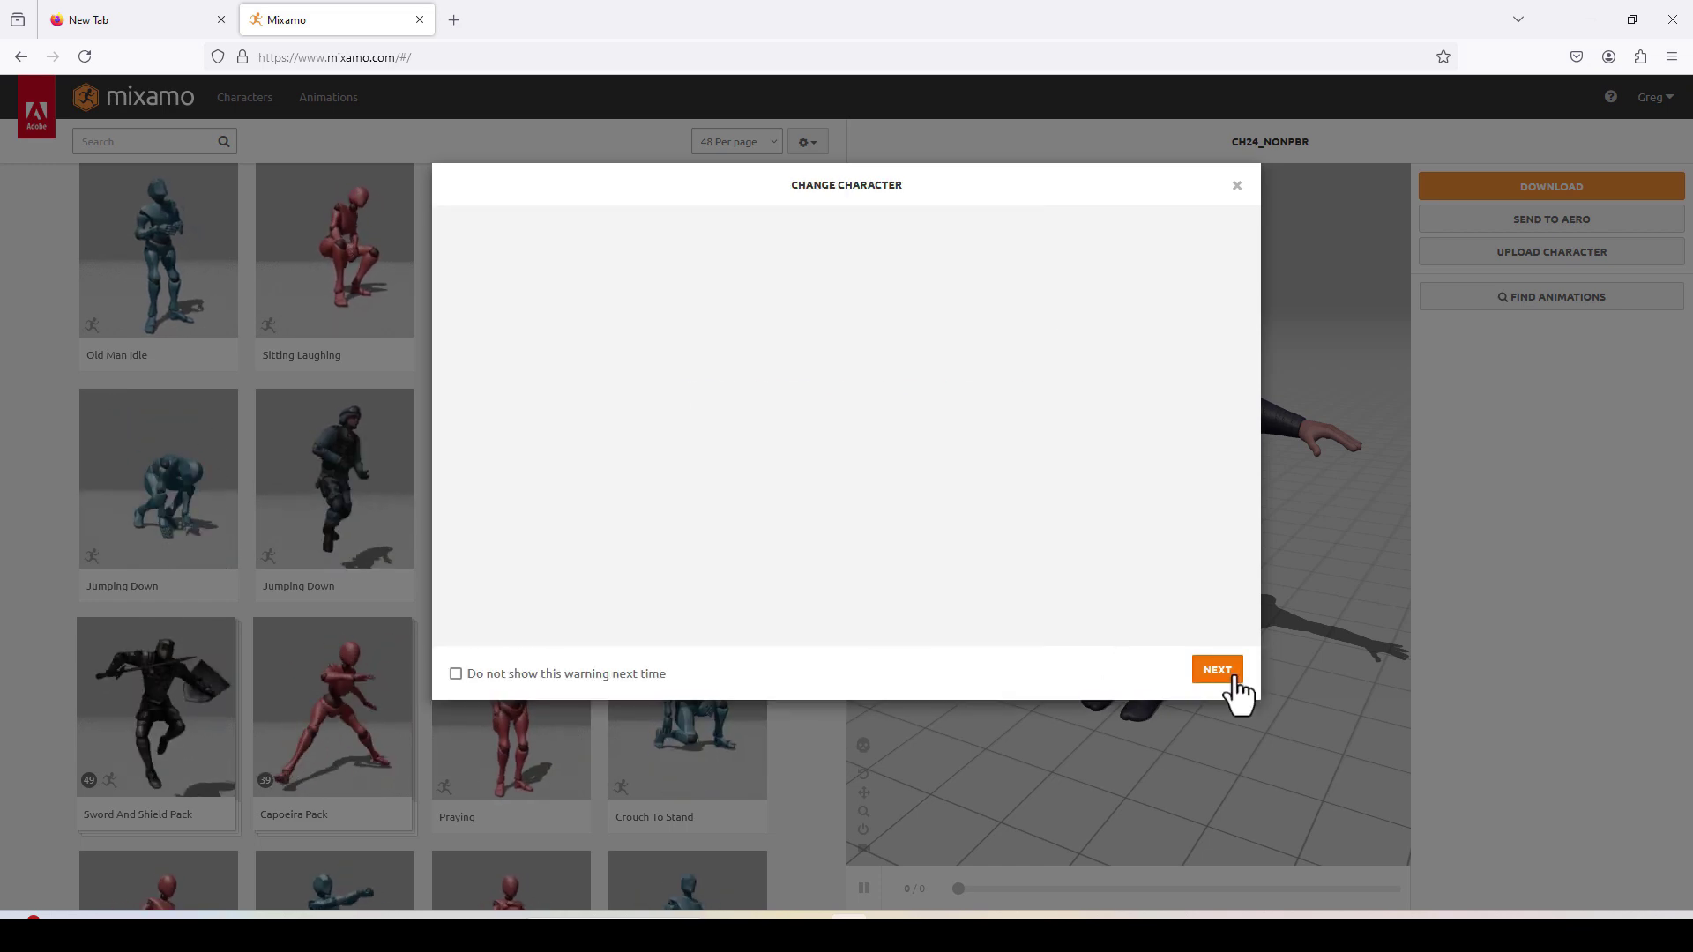
click(1222, 672)
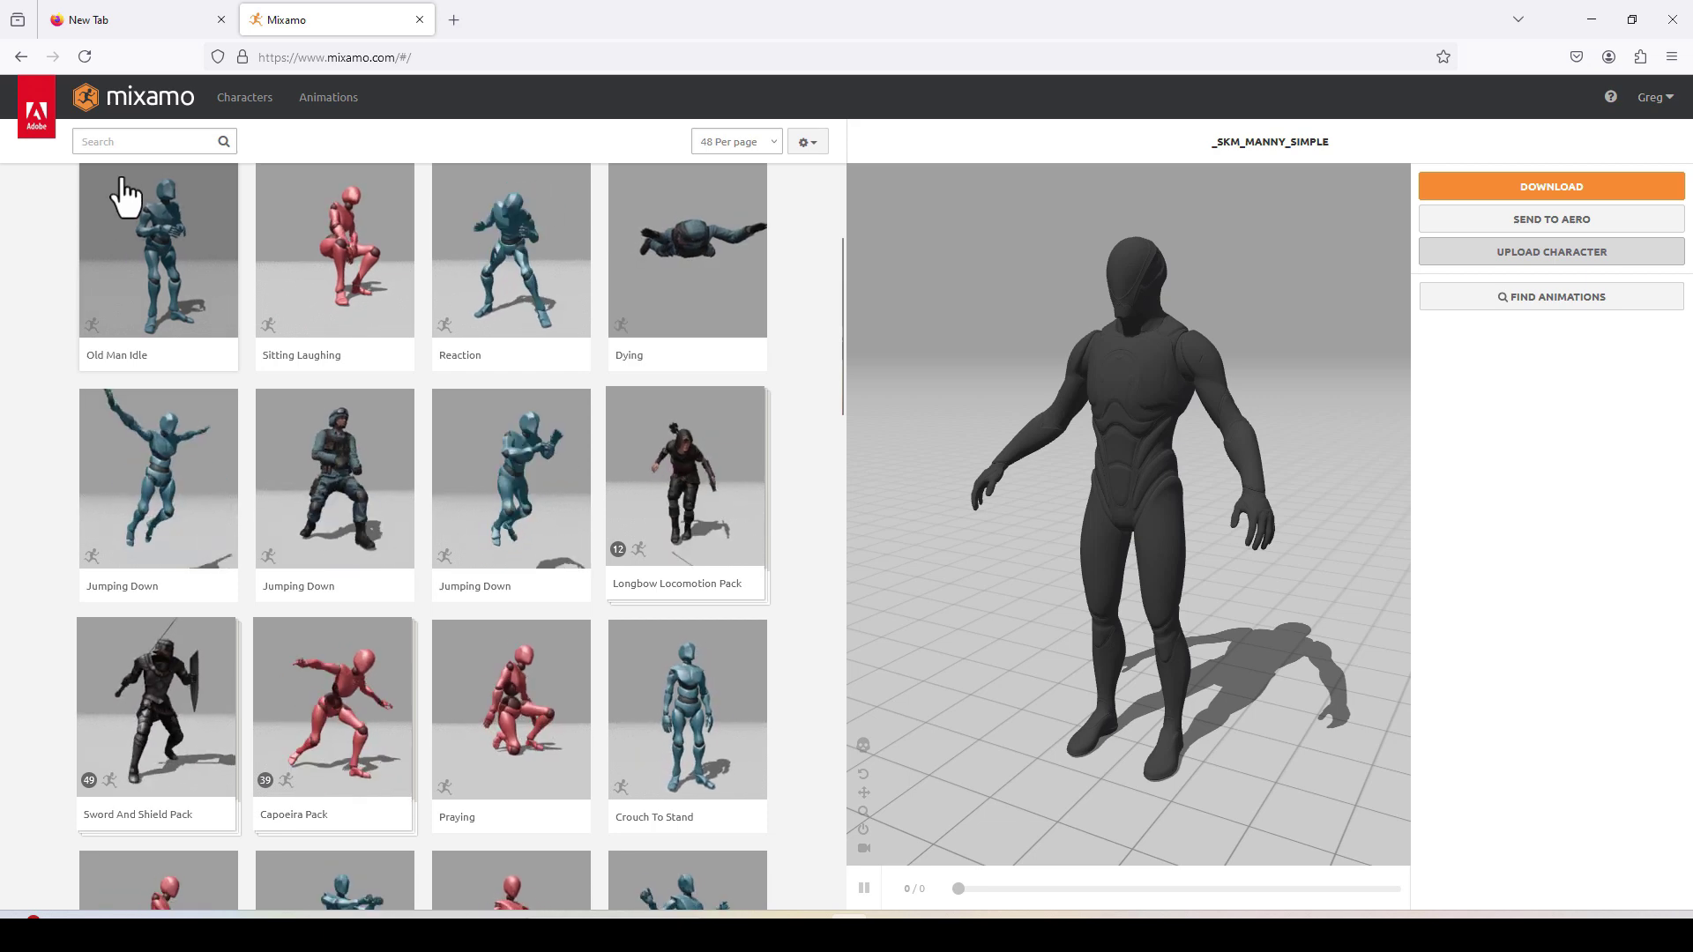
Find the T-Pose animation with the search "t pose", apply it to Manny and download it as FBX Binary with skin at 30 frames per second
click(118, 143)
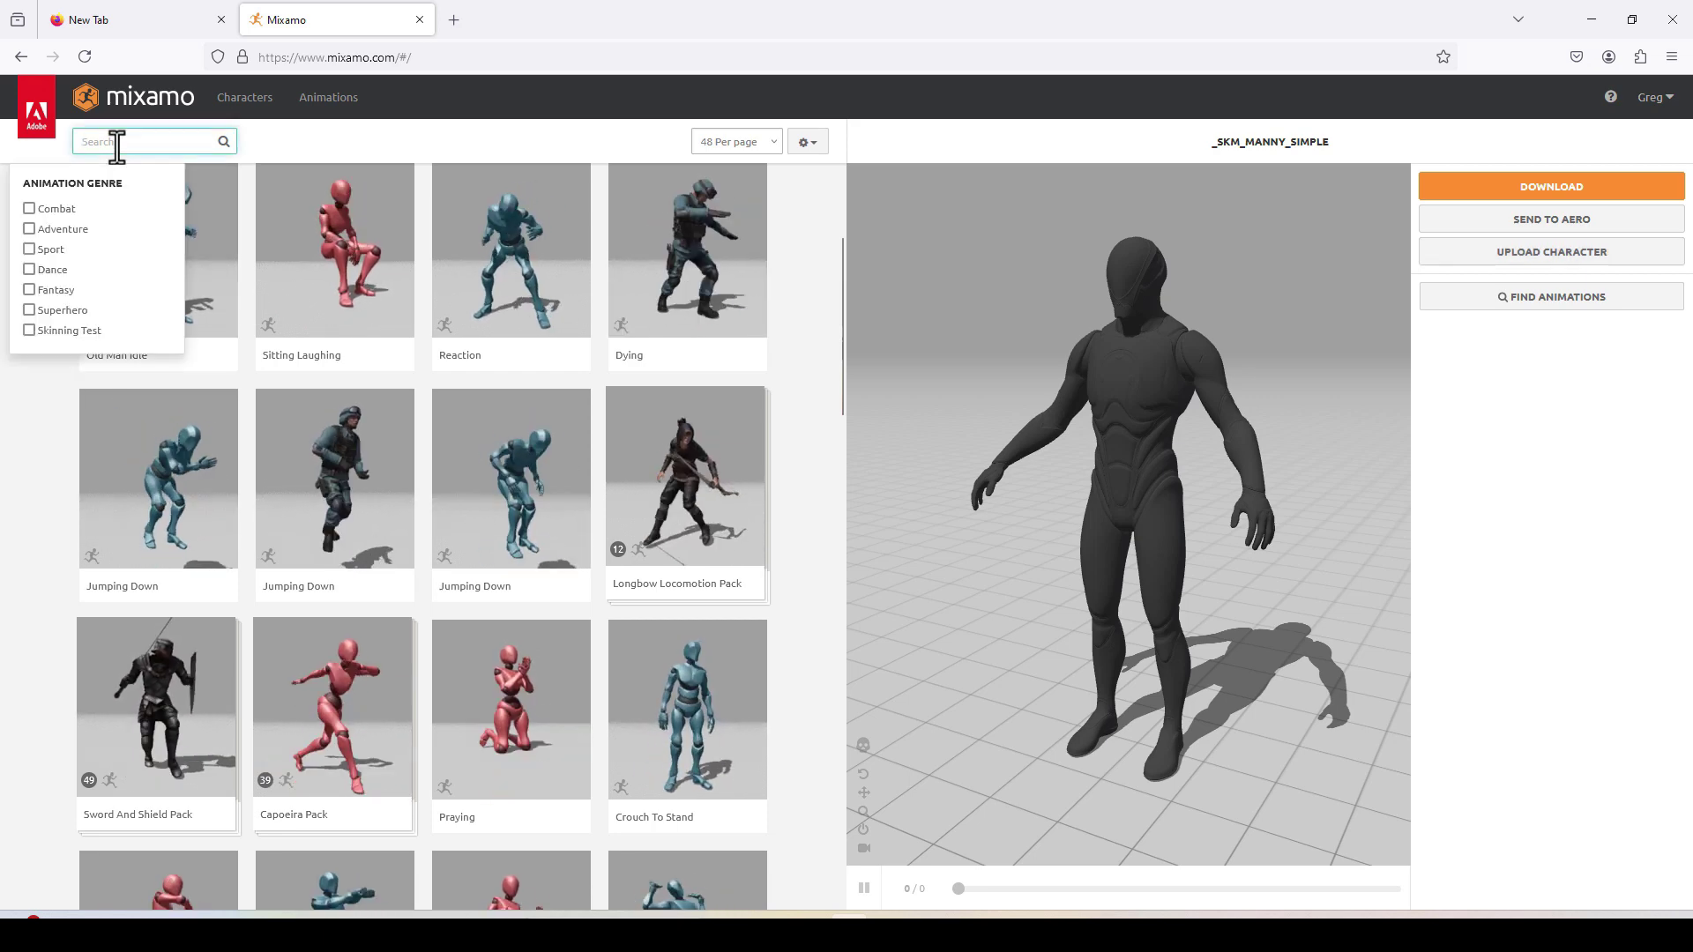
text(pose)
key(Return)
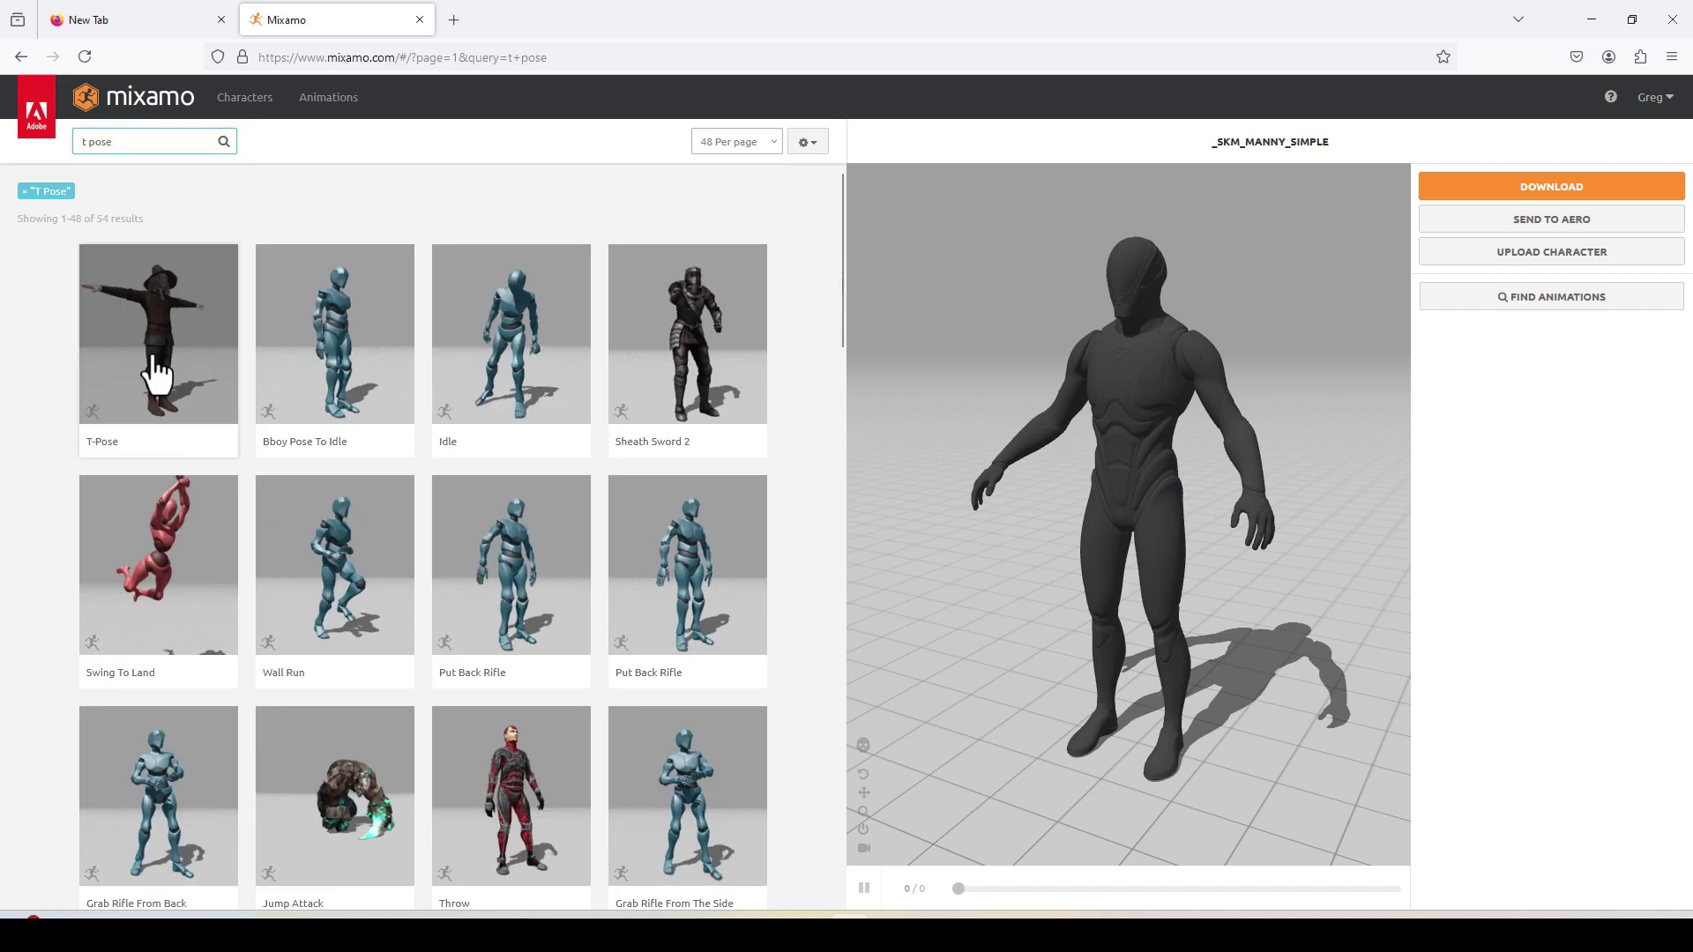
click(154, 375)
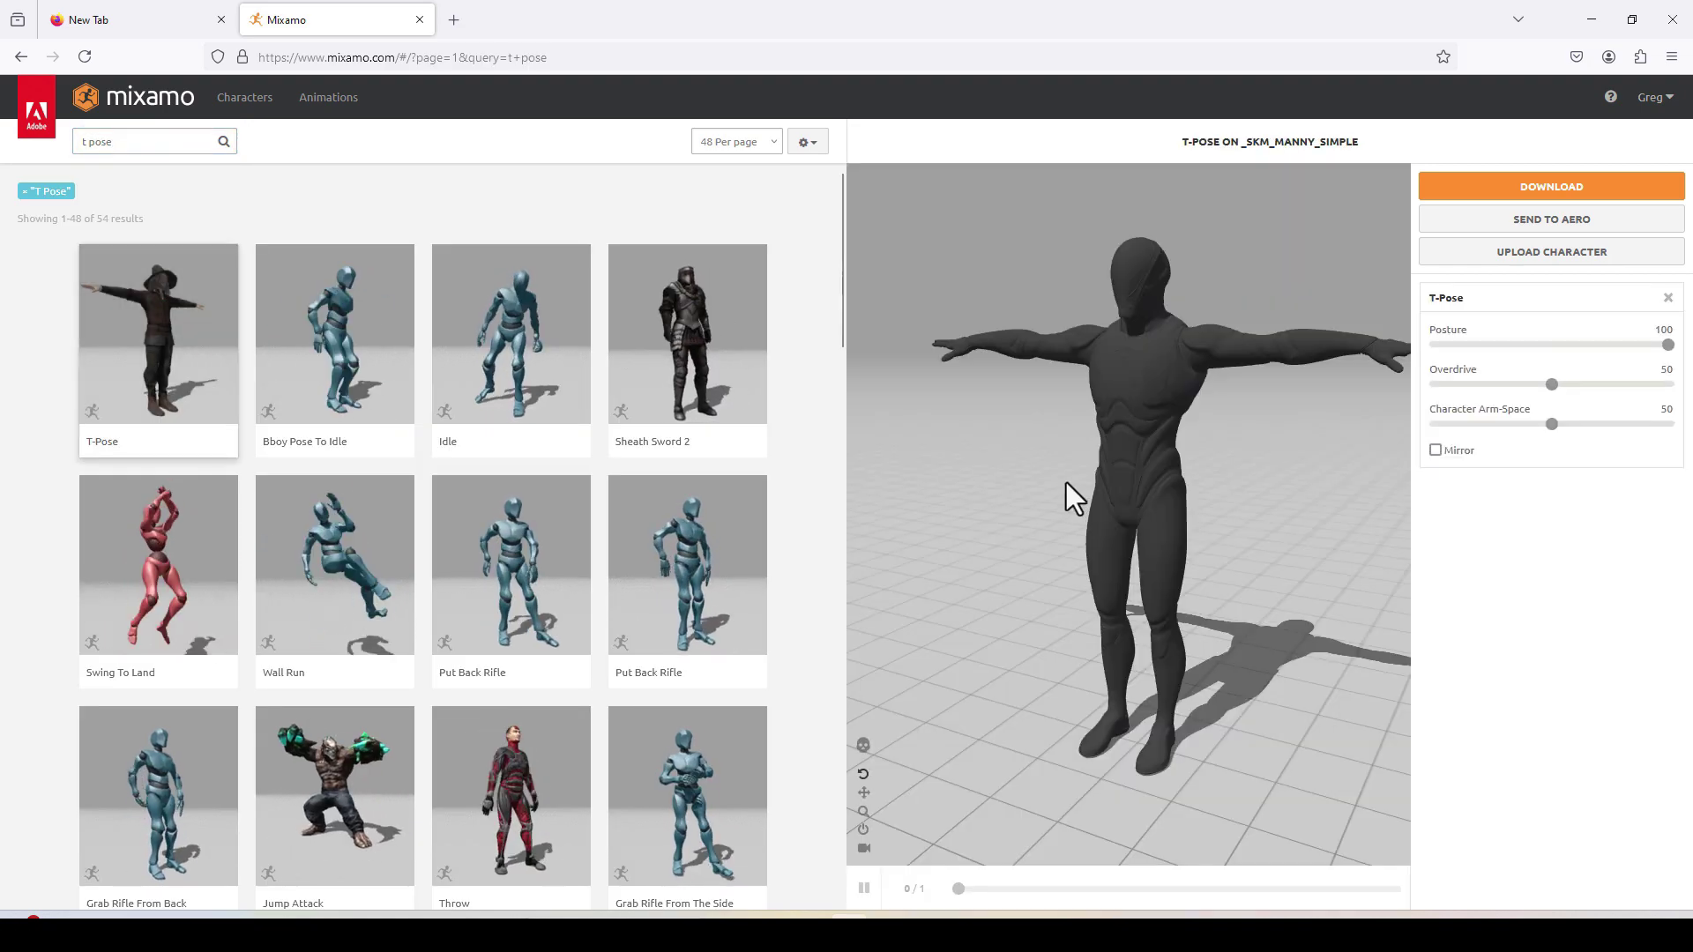
click(1566, 199)
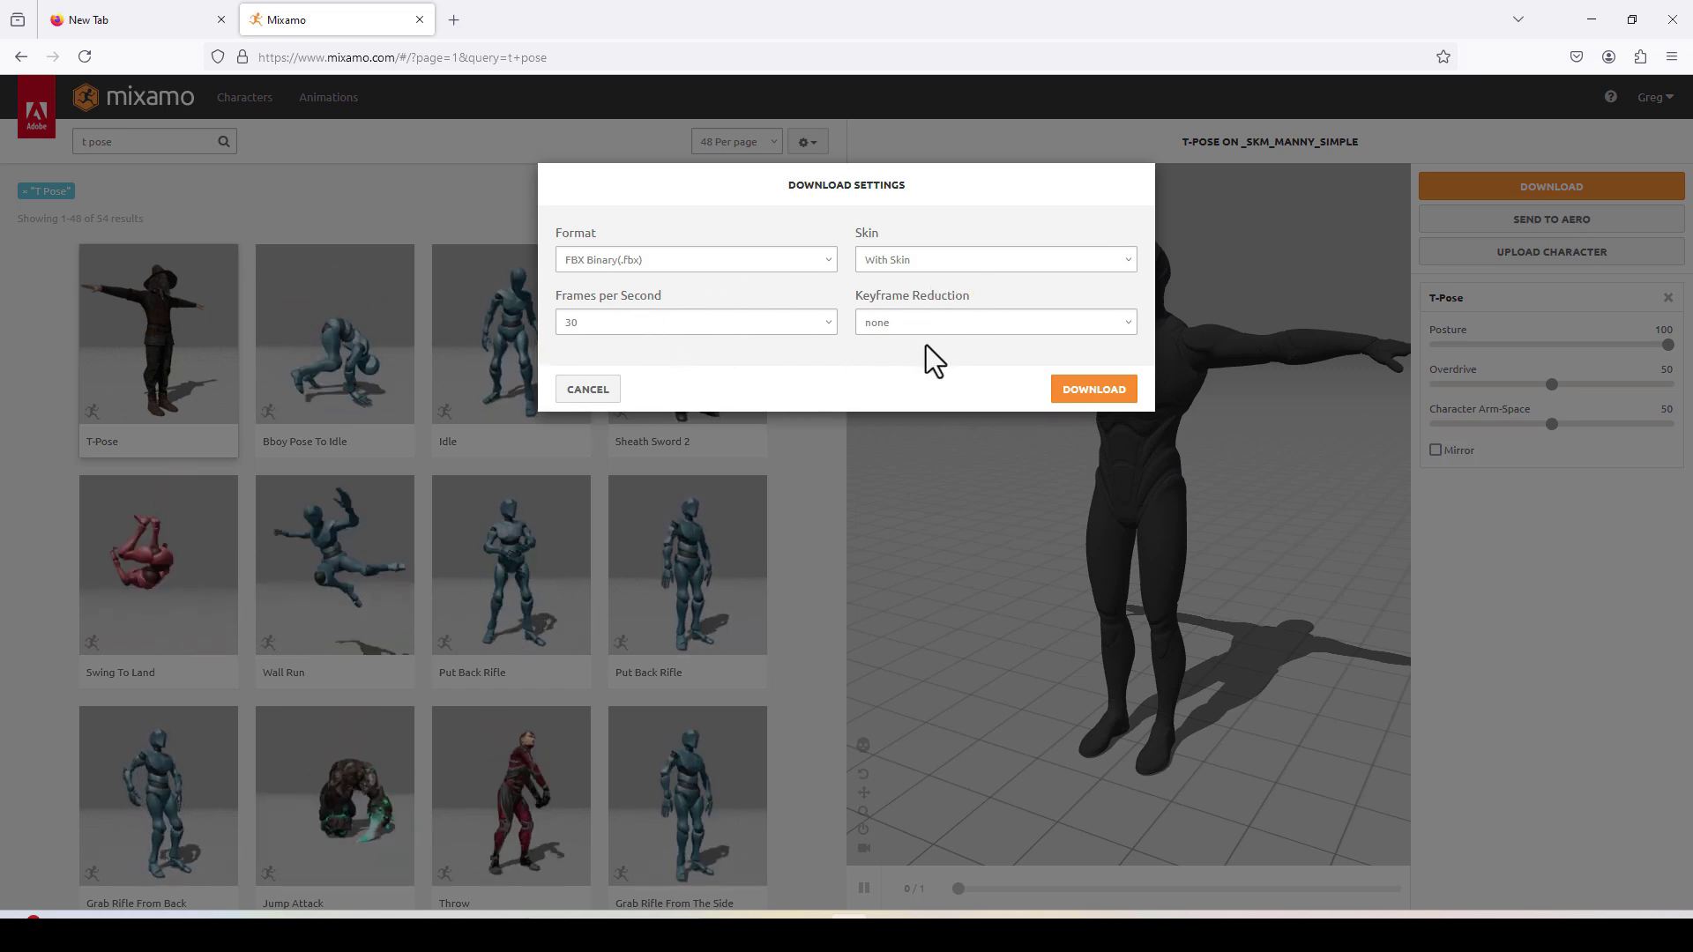
click(1094, 390)
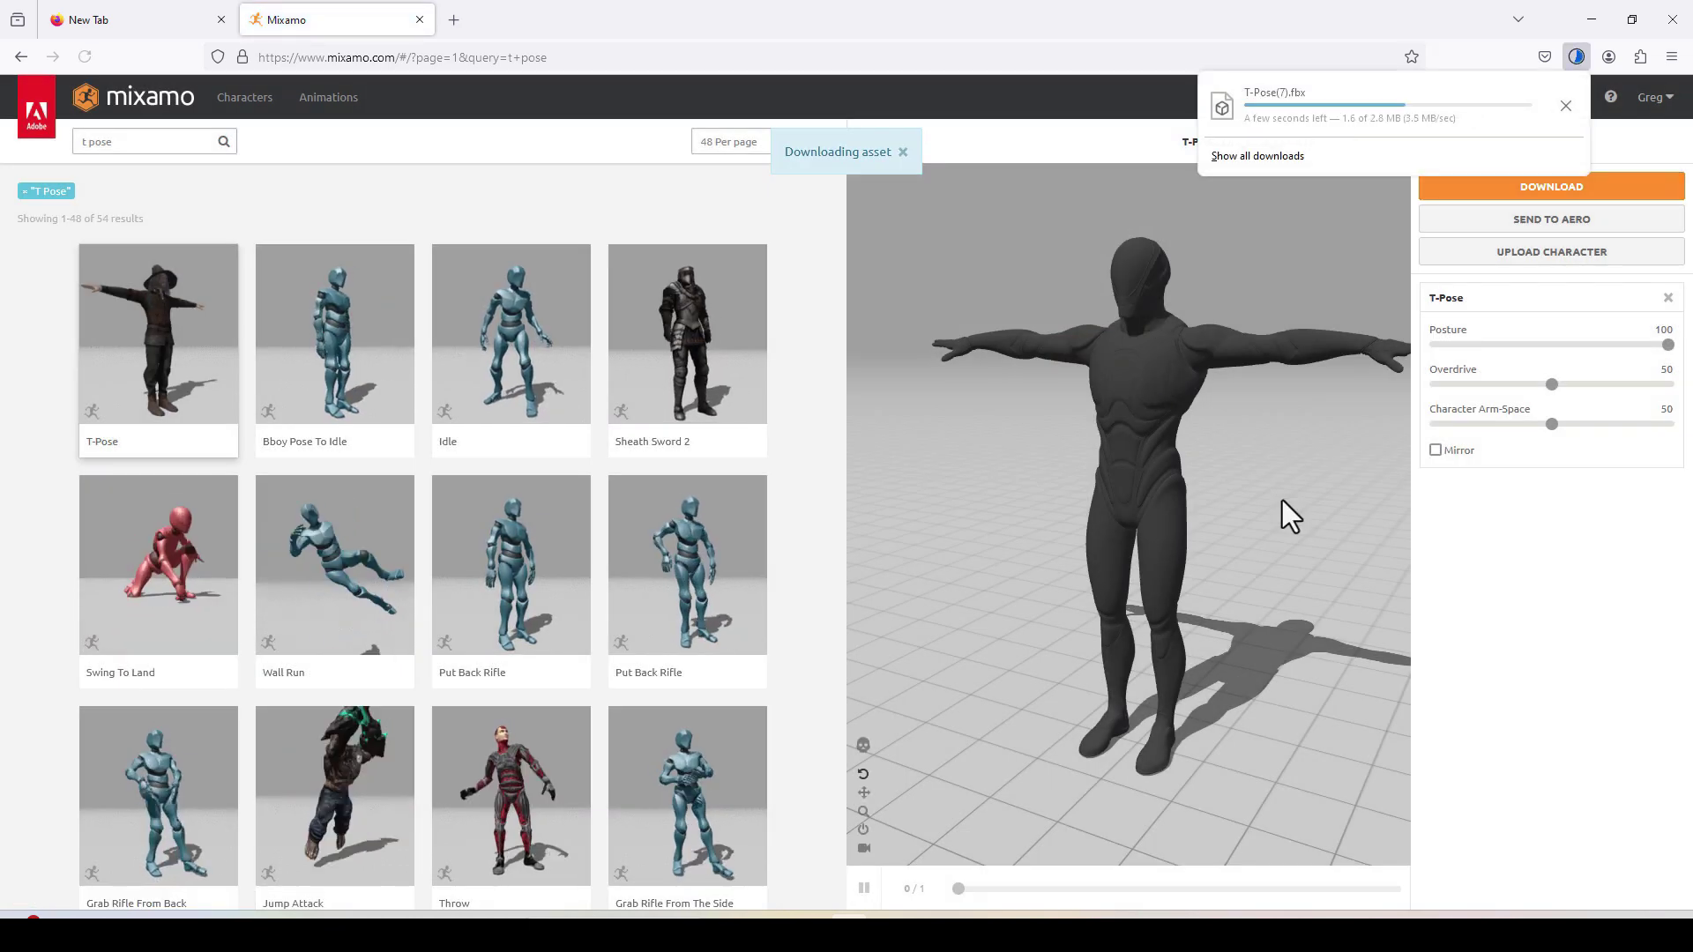
Search the animations for "dance", apply a Swing Dancing animation to Manny and set its Character Arm-Space to 60
scroll(600, 379, down, 6)
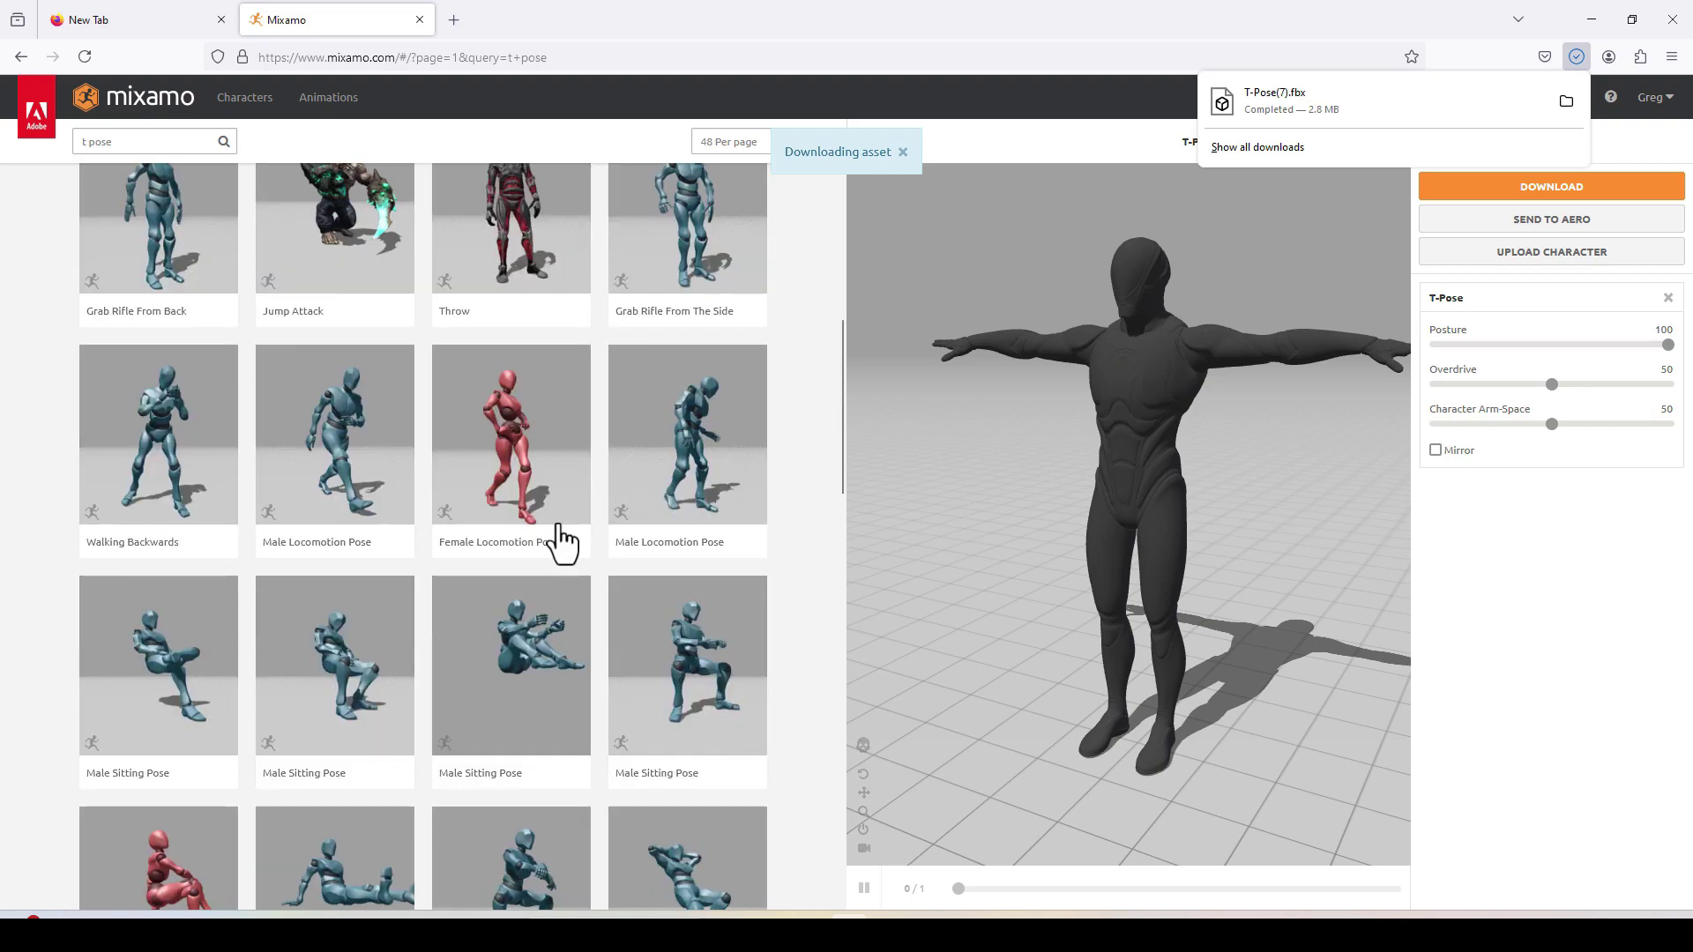
scroll(564, 531, down, 5)
scroll(567, 529, up, 9)
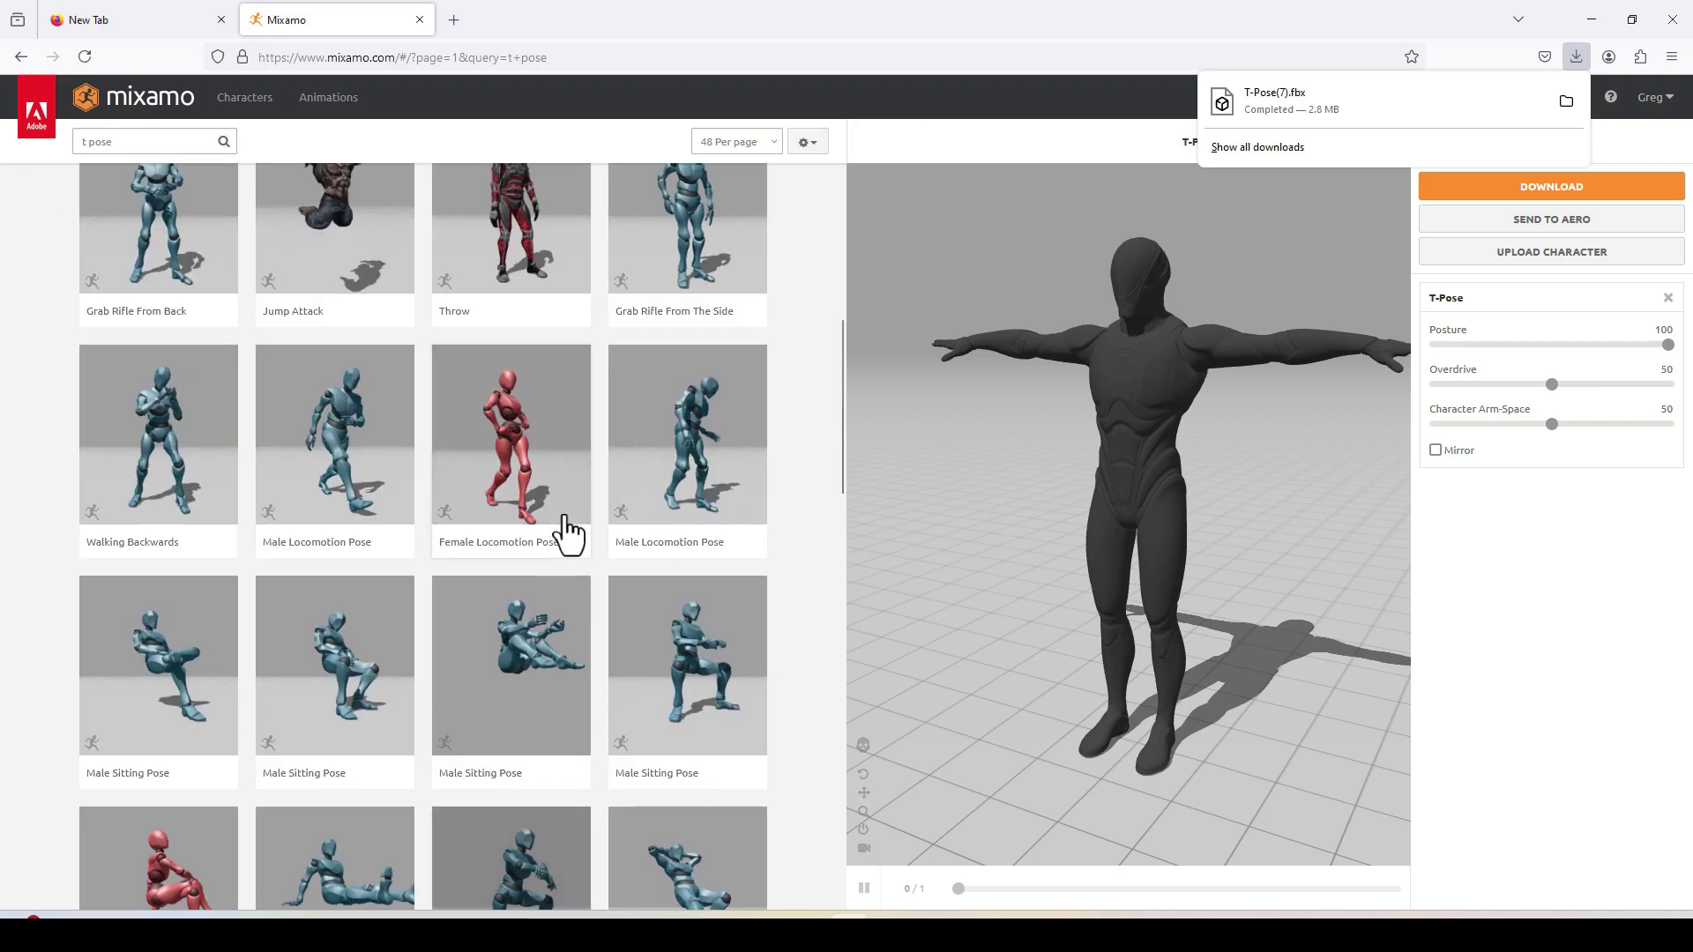
click(146, 142)
text(dance)
scroll(397, 616, down, 3)
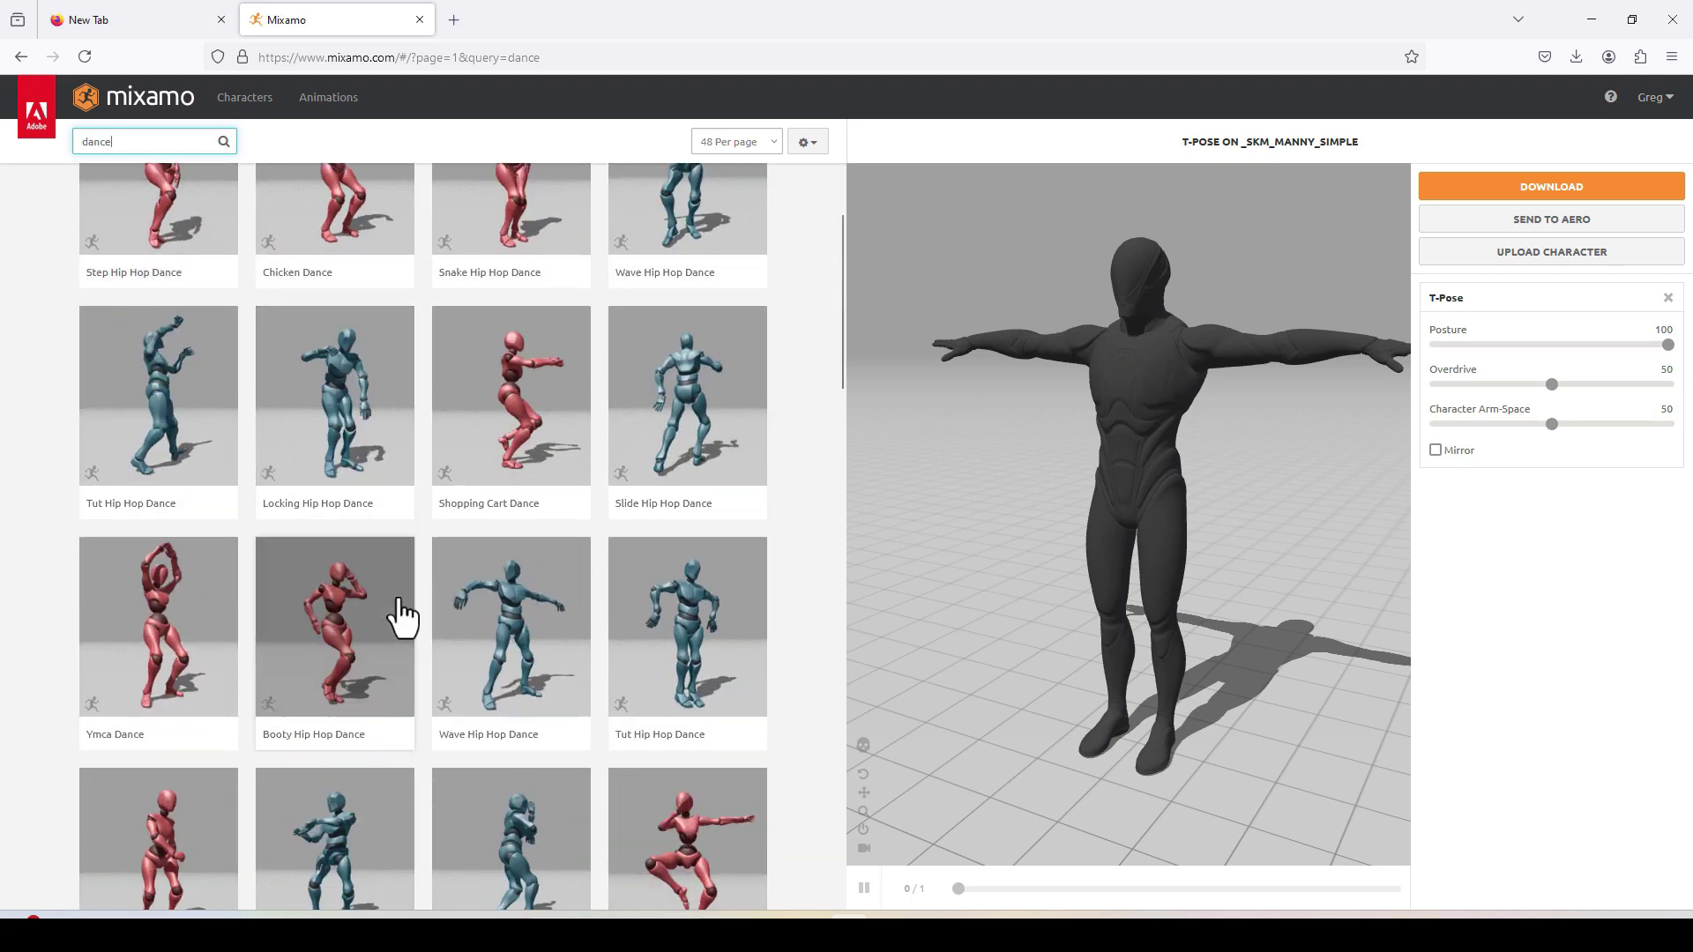
scroll(401, 604, down, 10)
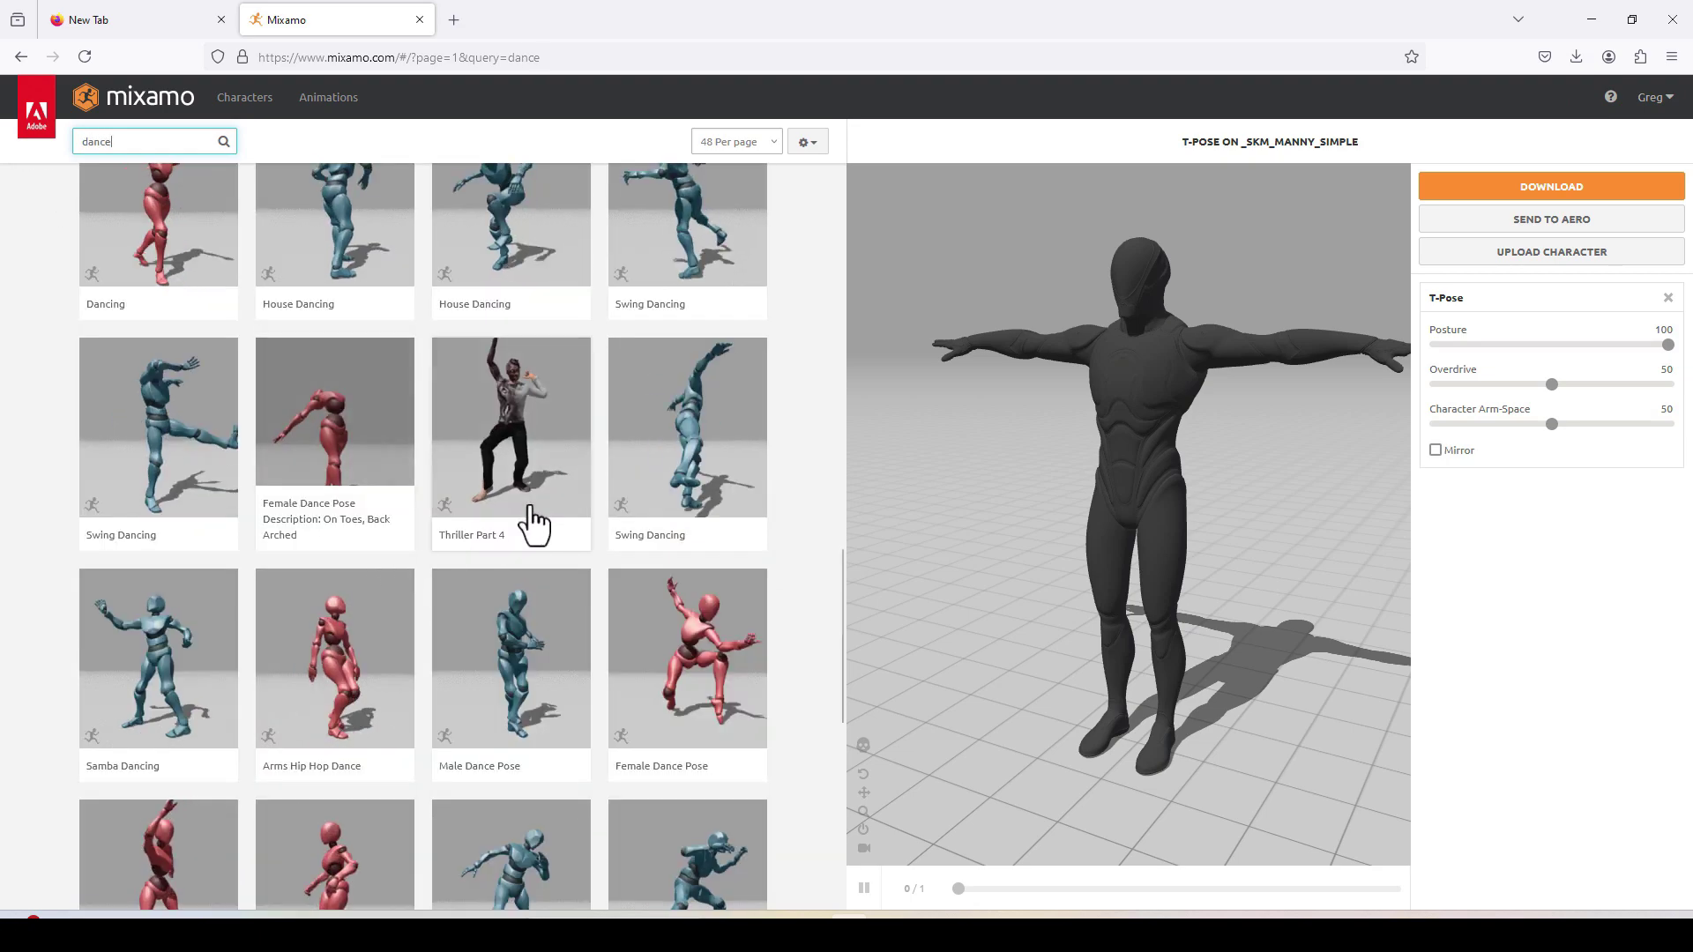
click(679, 490)
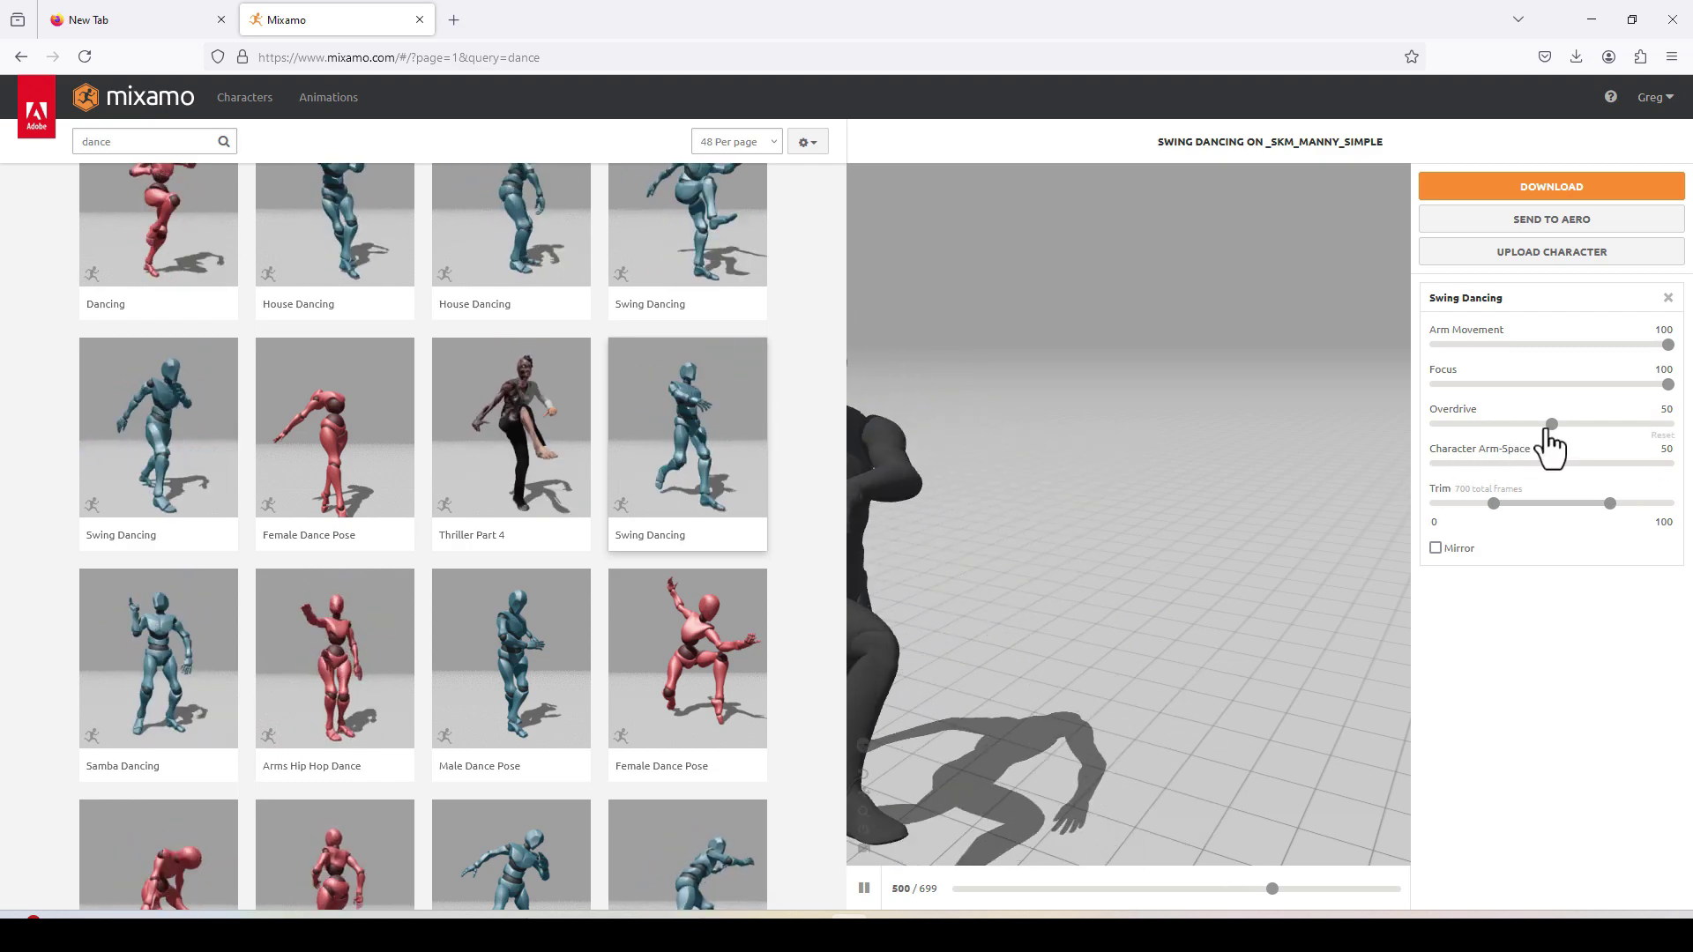
drag(1550, 462, 1565, 465)
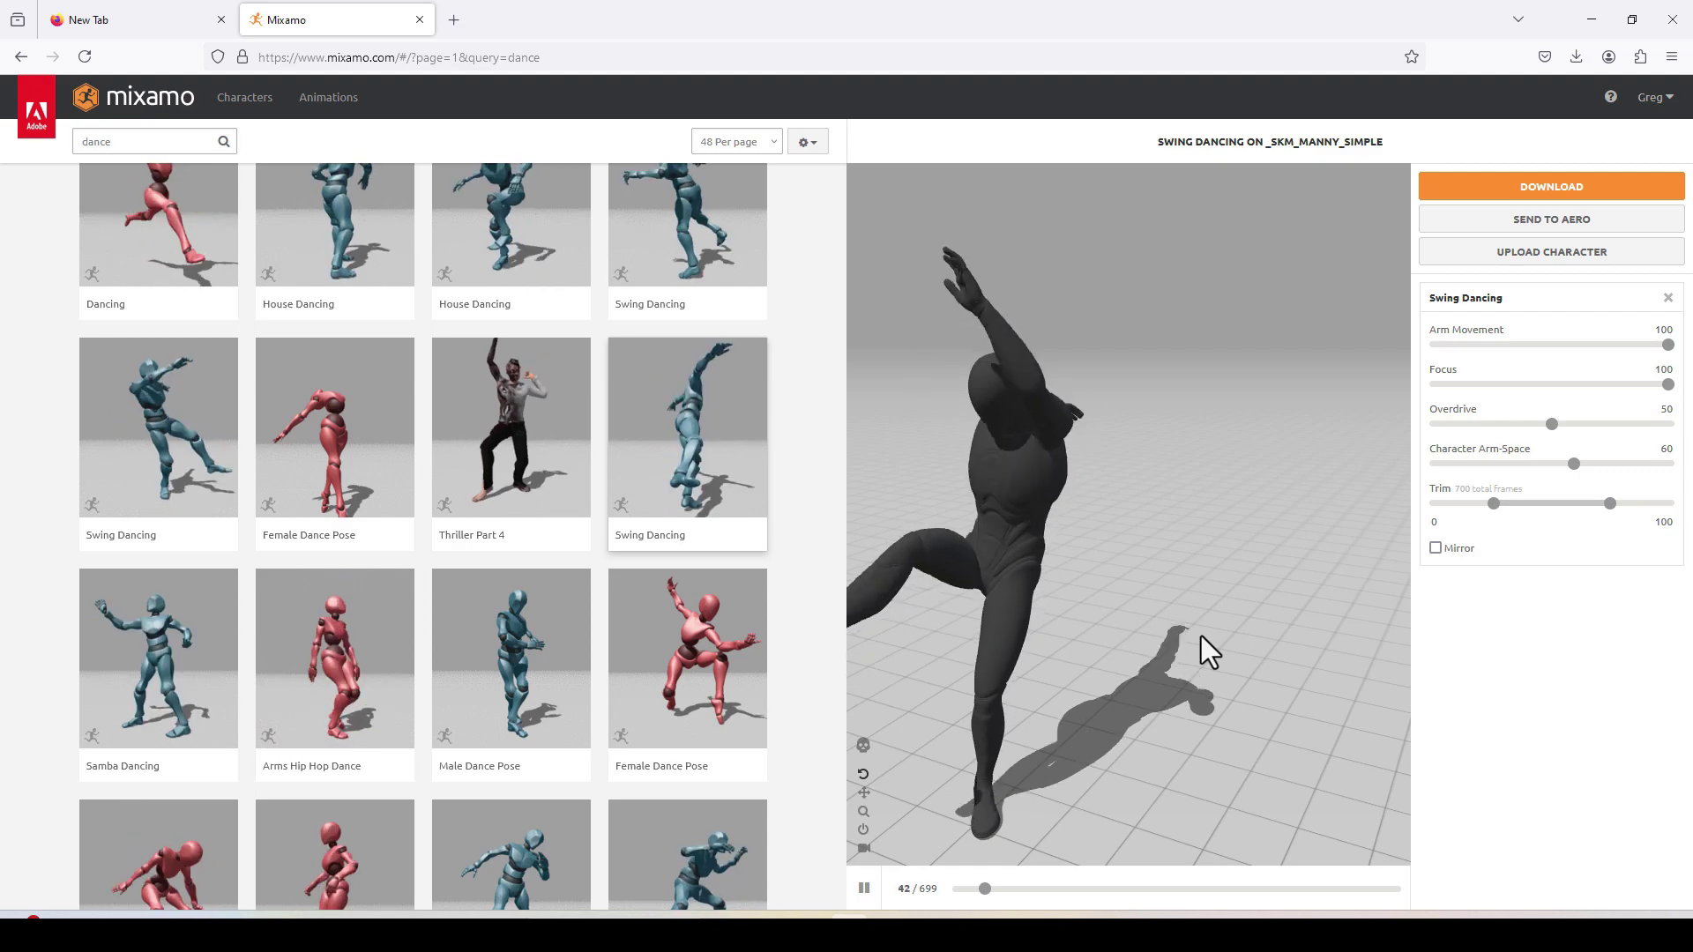
Download the Swing Dancing animation as FBX Binary without skin at 30 frames per second
click(1543, 196)
click(1107, 261)
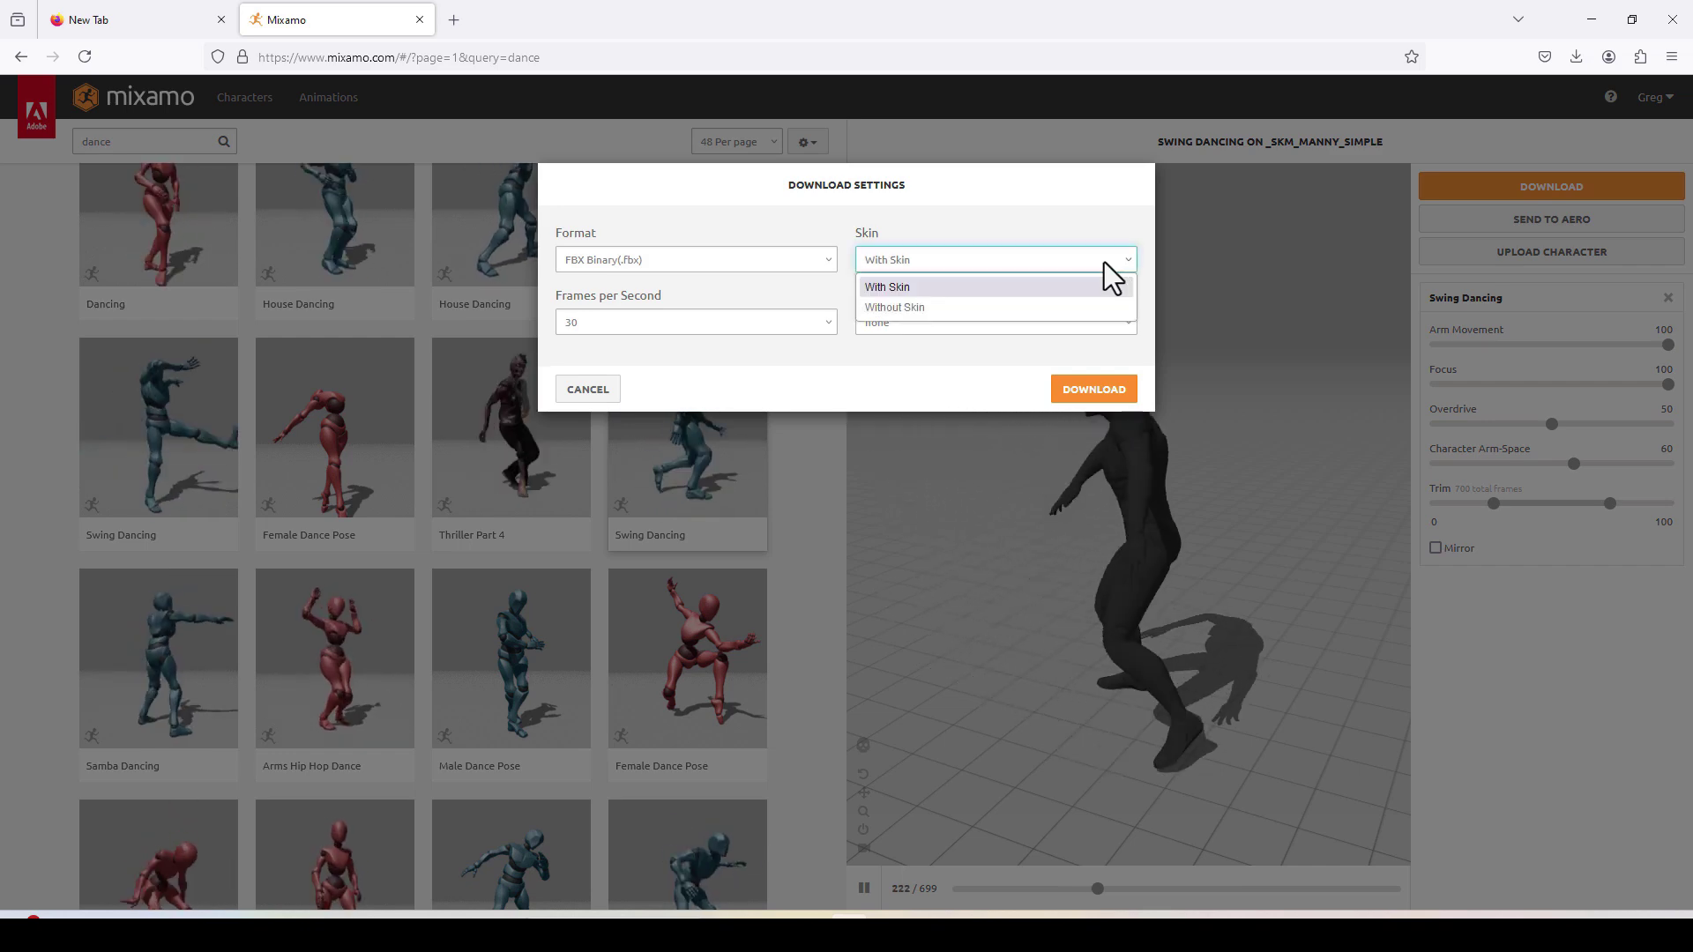
click(889, 307)
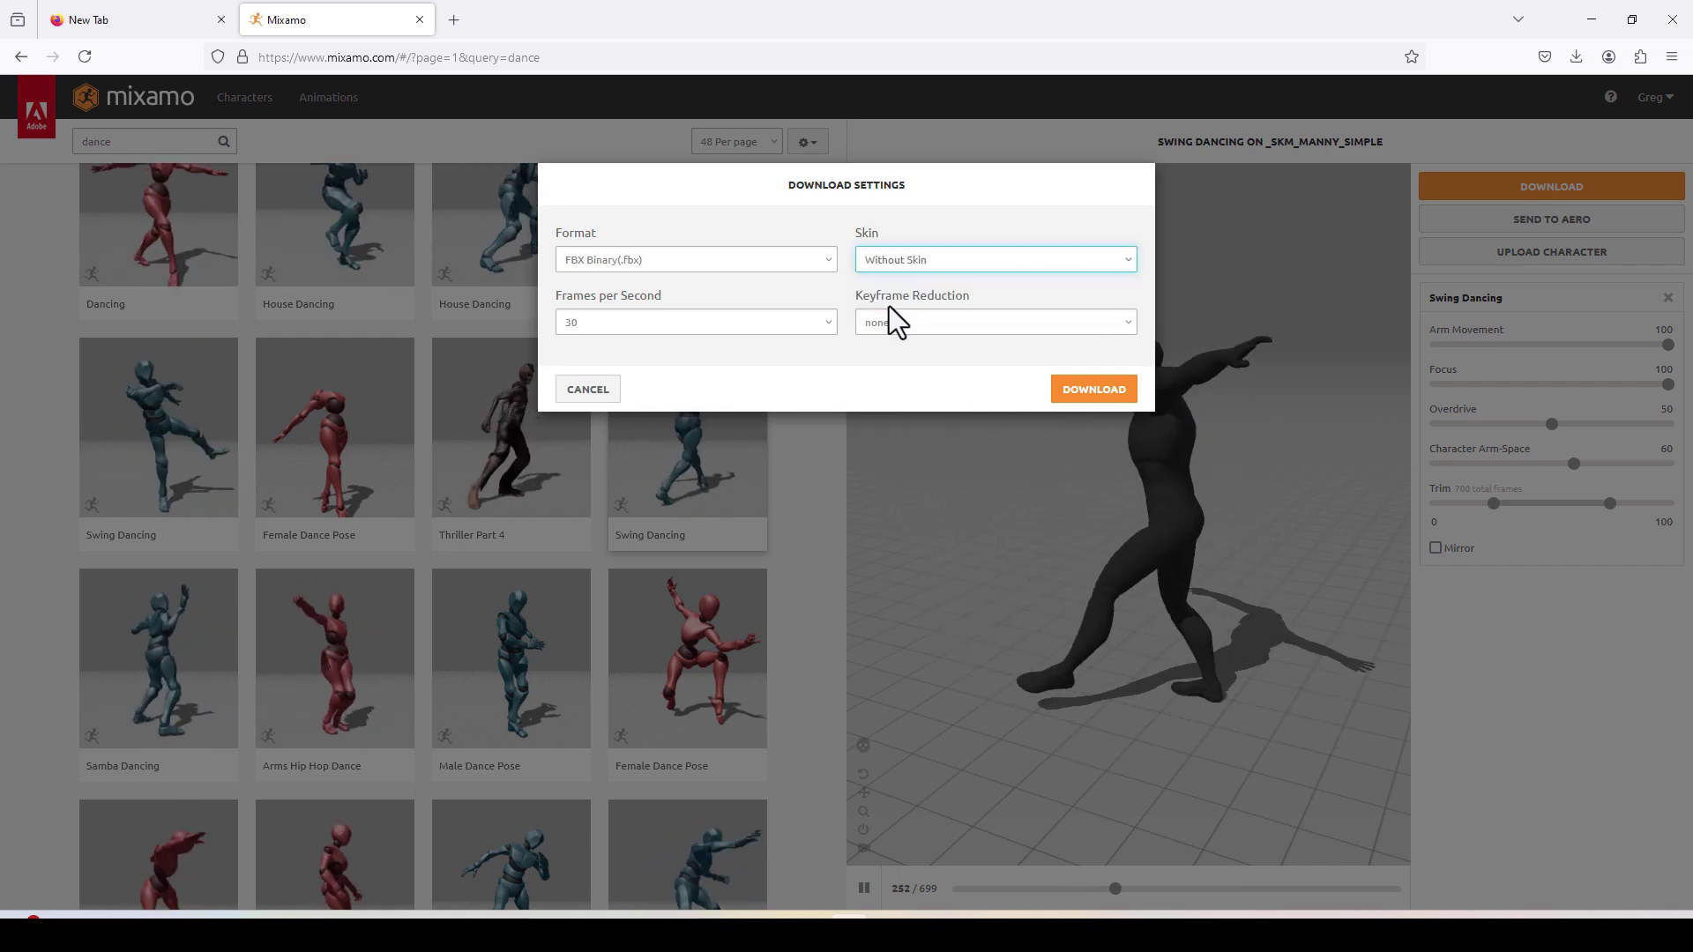
click(1077, 398)
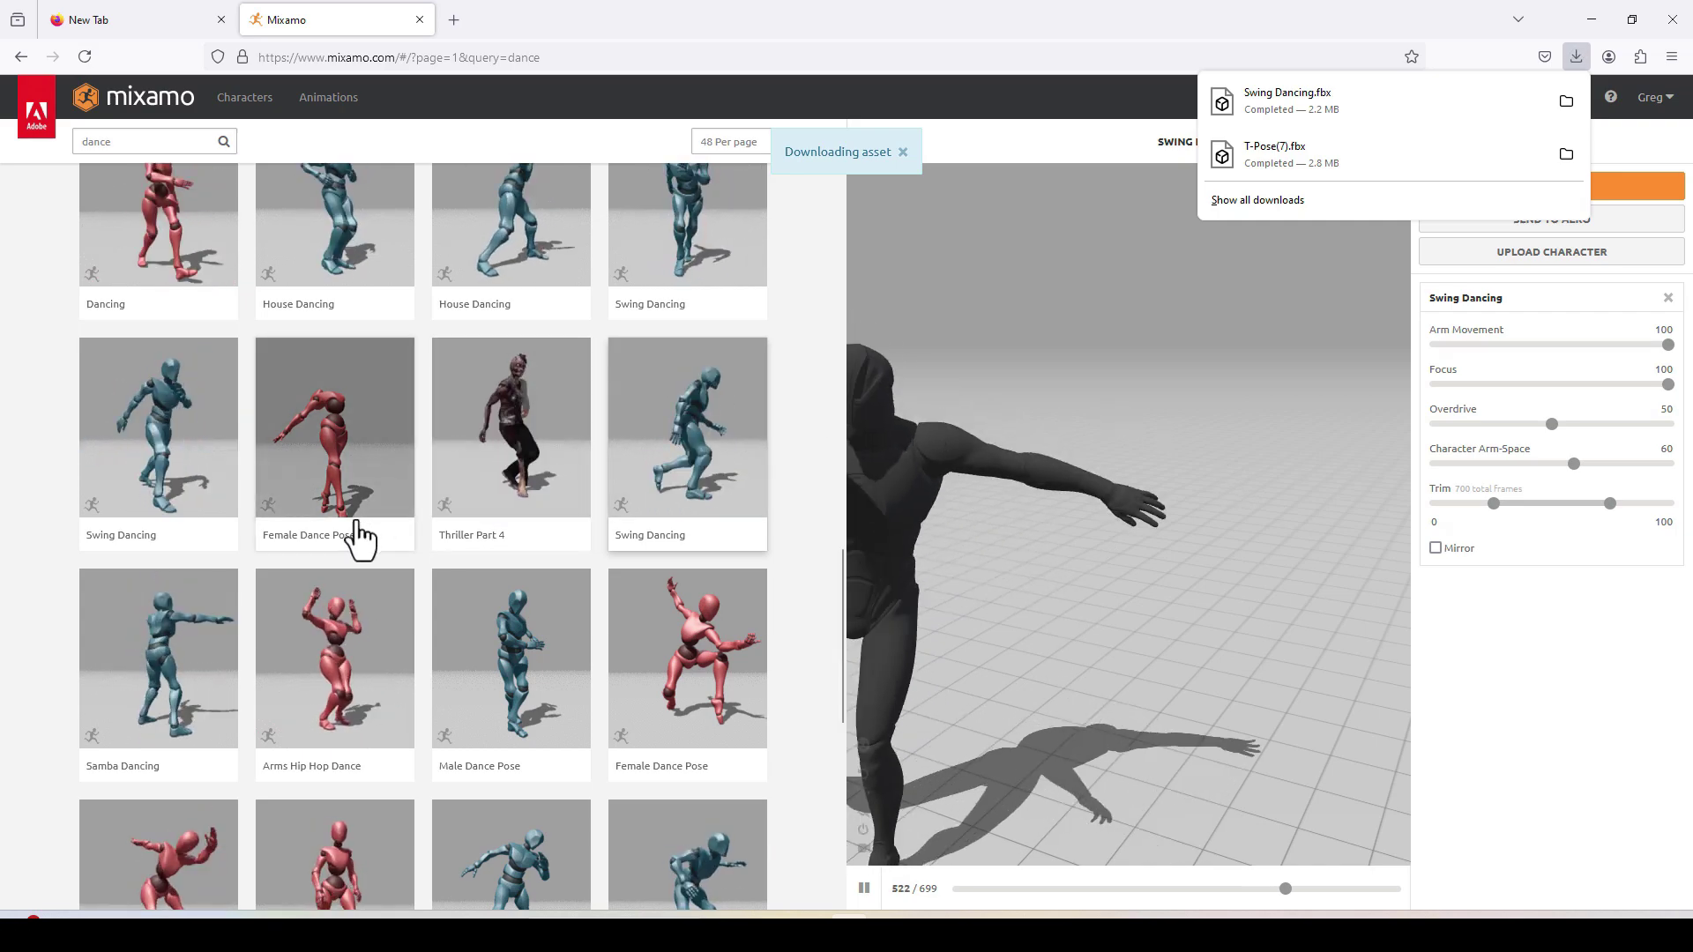
Search for "kick", apply Mma Kick to Manny with Character Arm-Space 60, and download it as FBX Binary without skin at 30 frames per second
scroll(360, 540, down, 10)
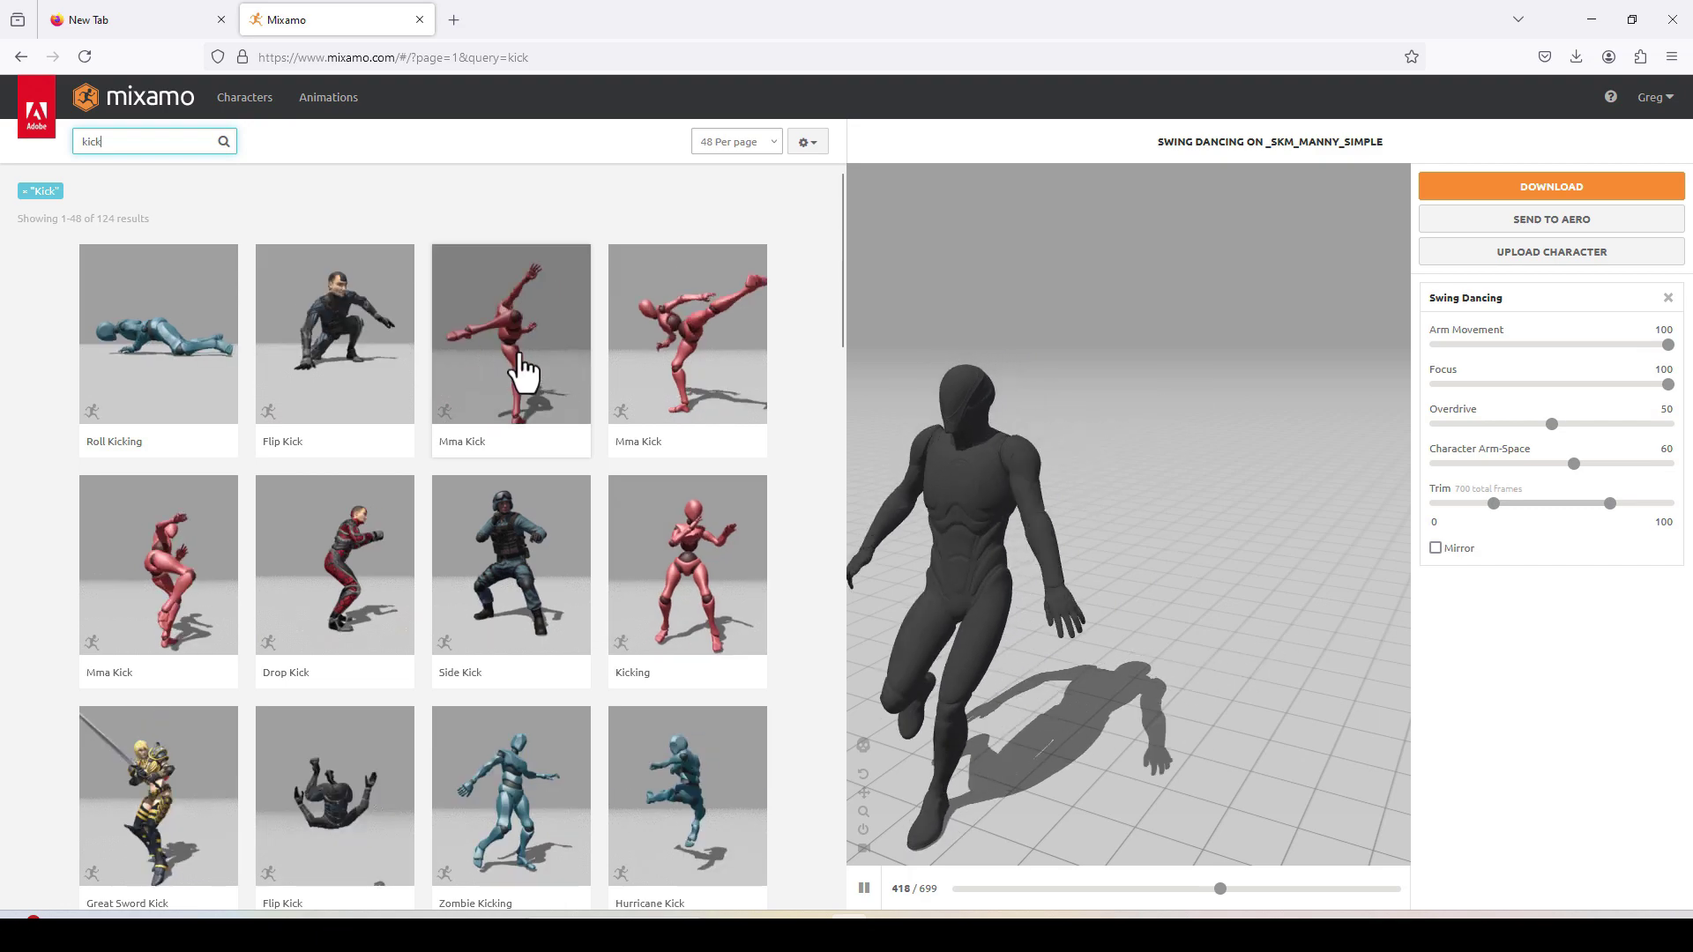
click(522, 374)
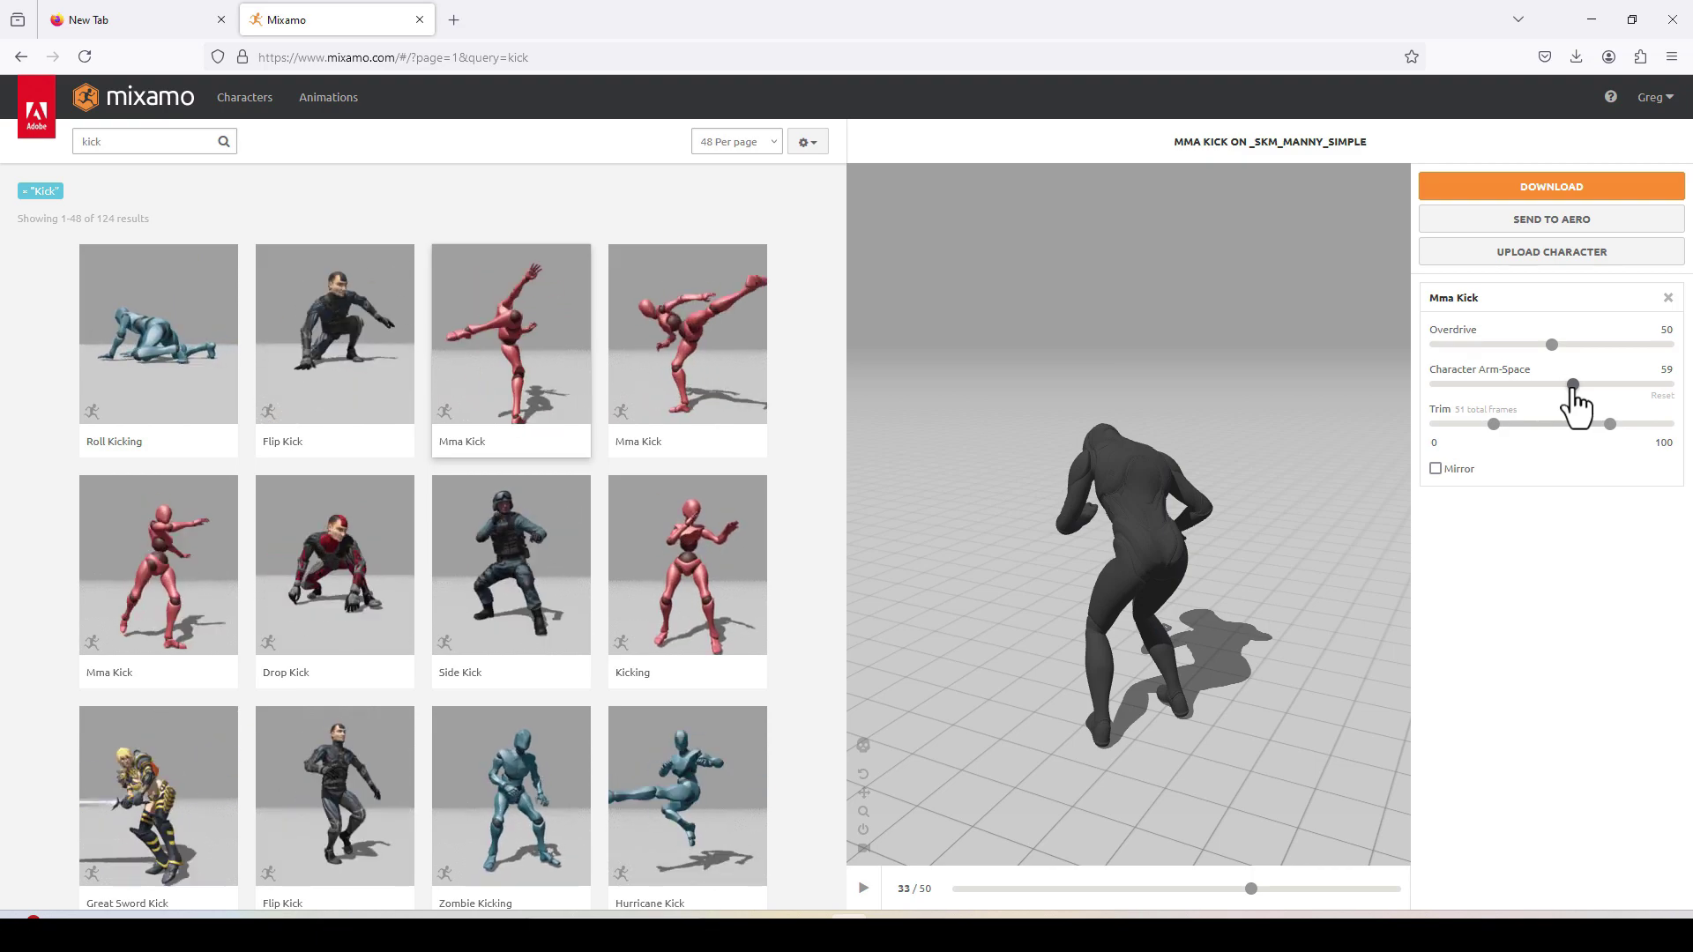
click(1575, 385)
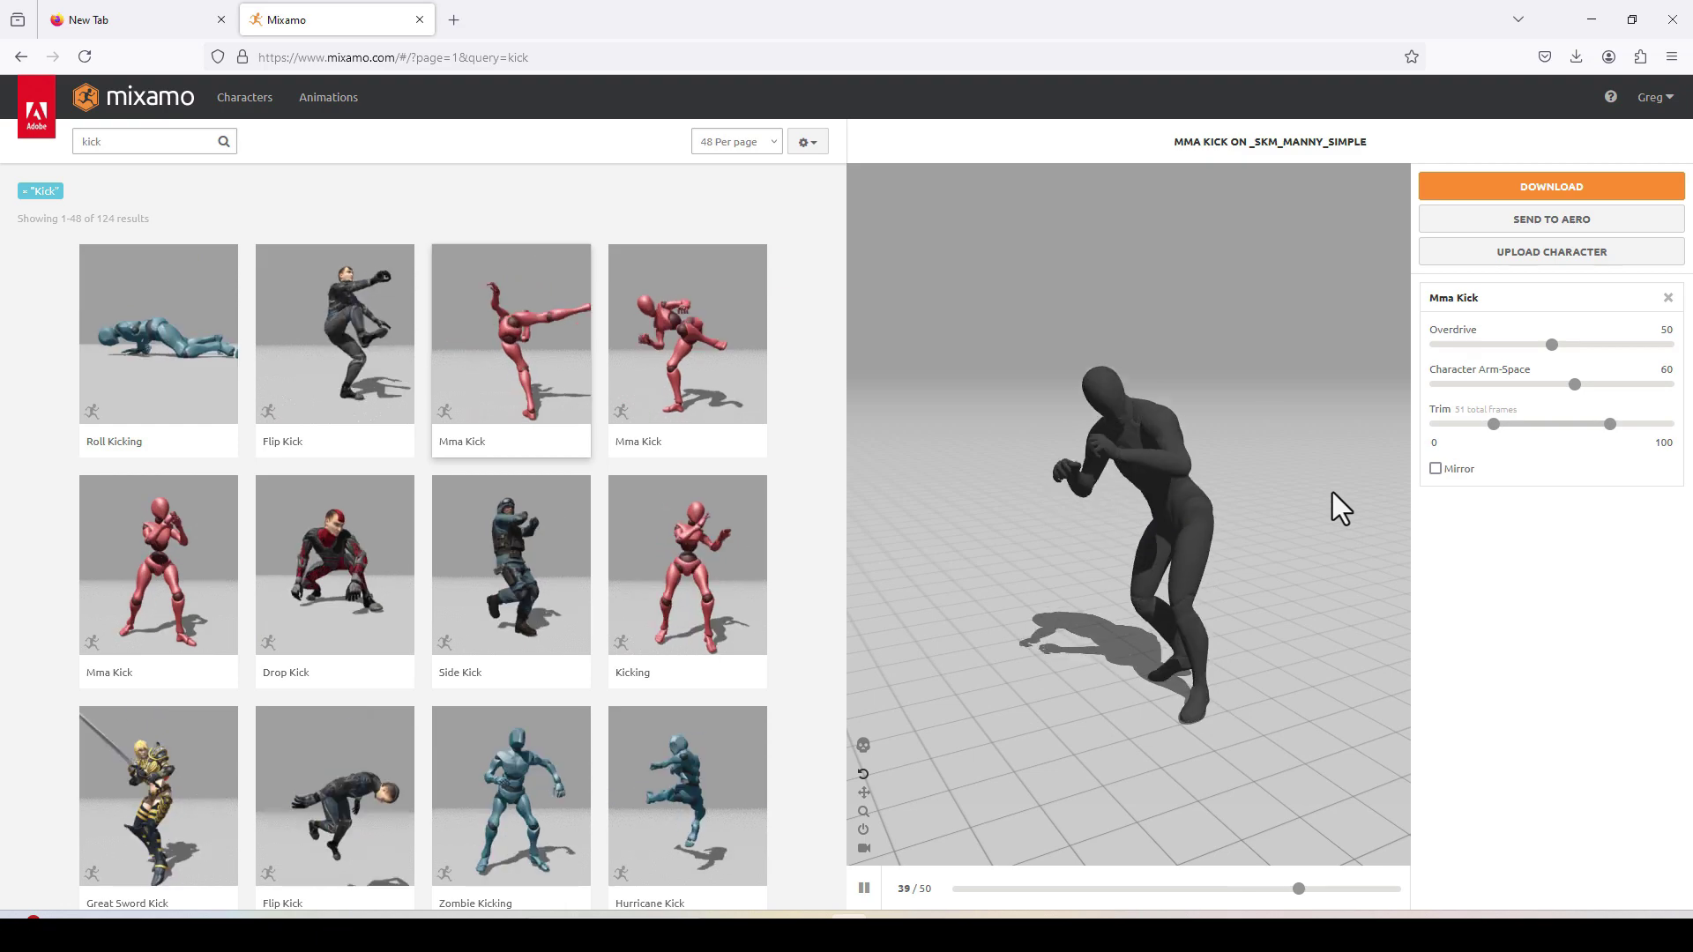
click(1582, 194)
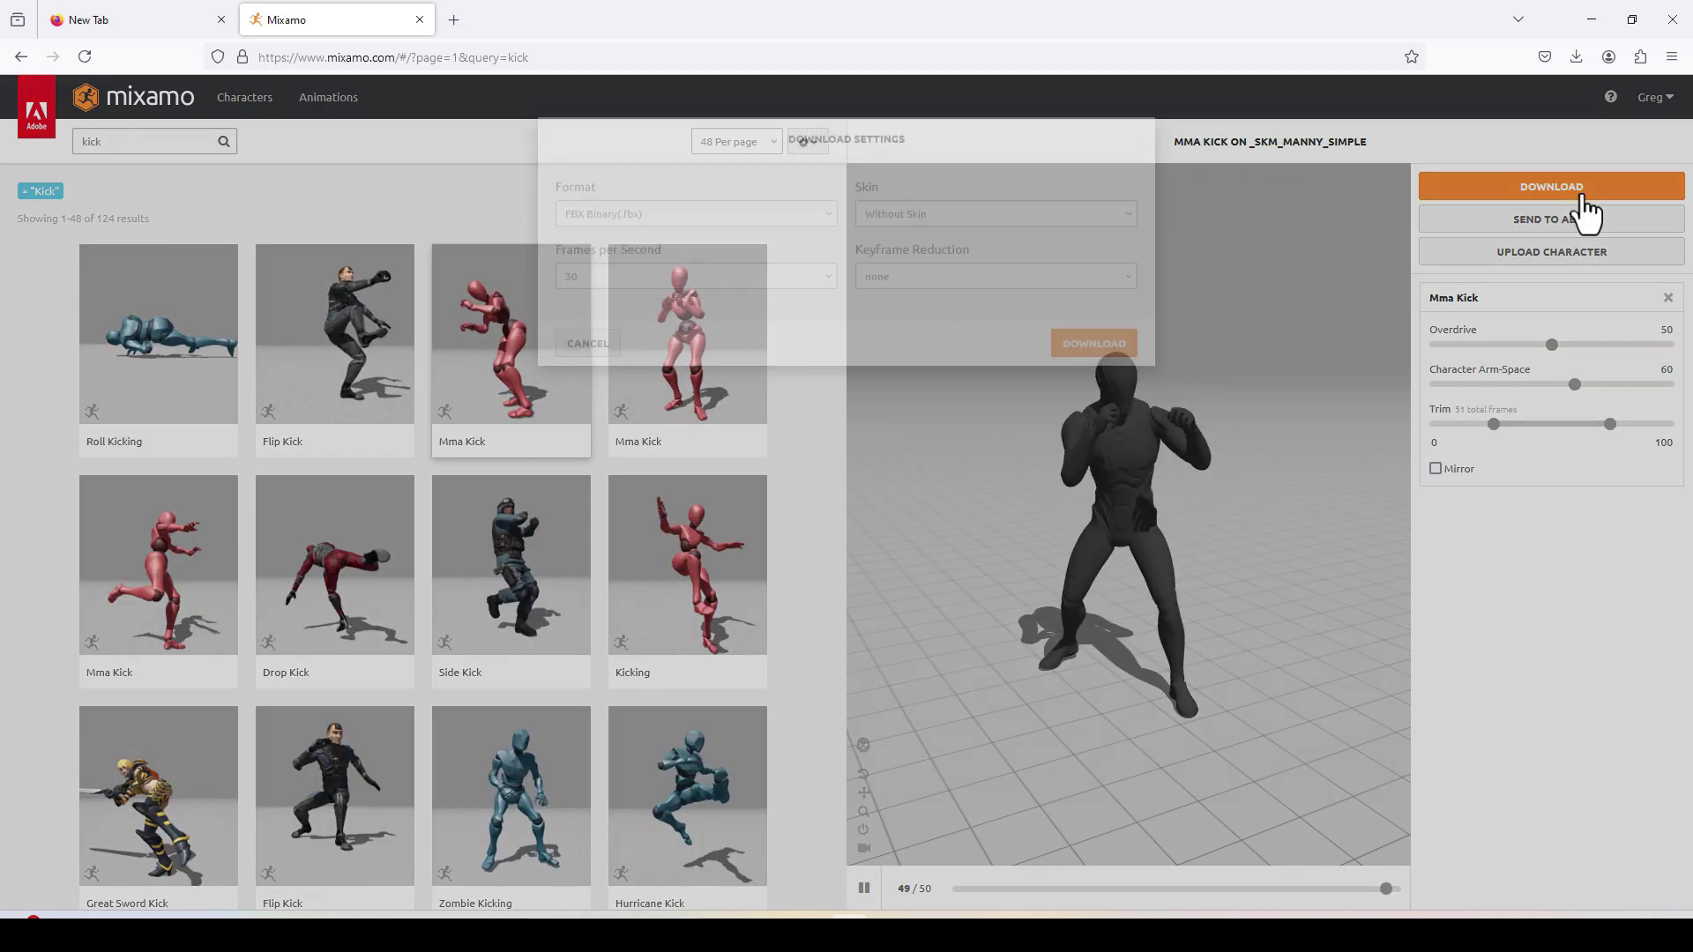
click(1112, 392)
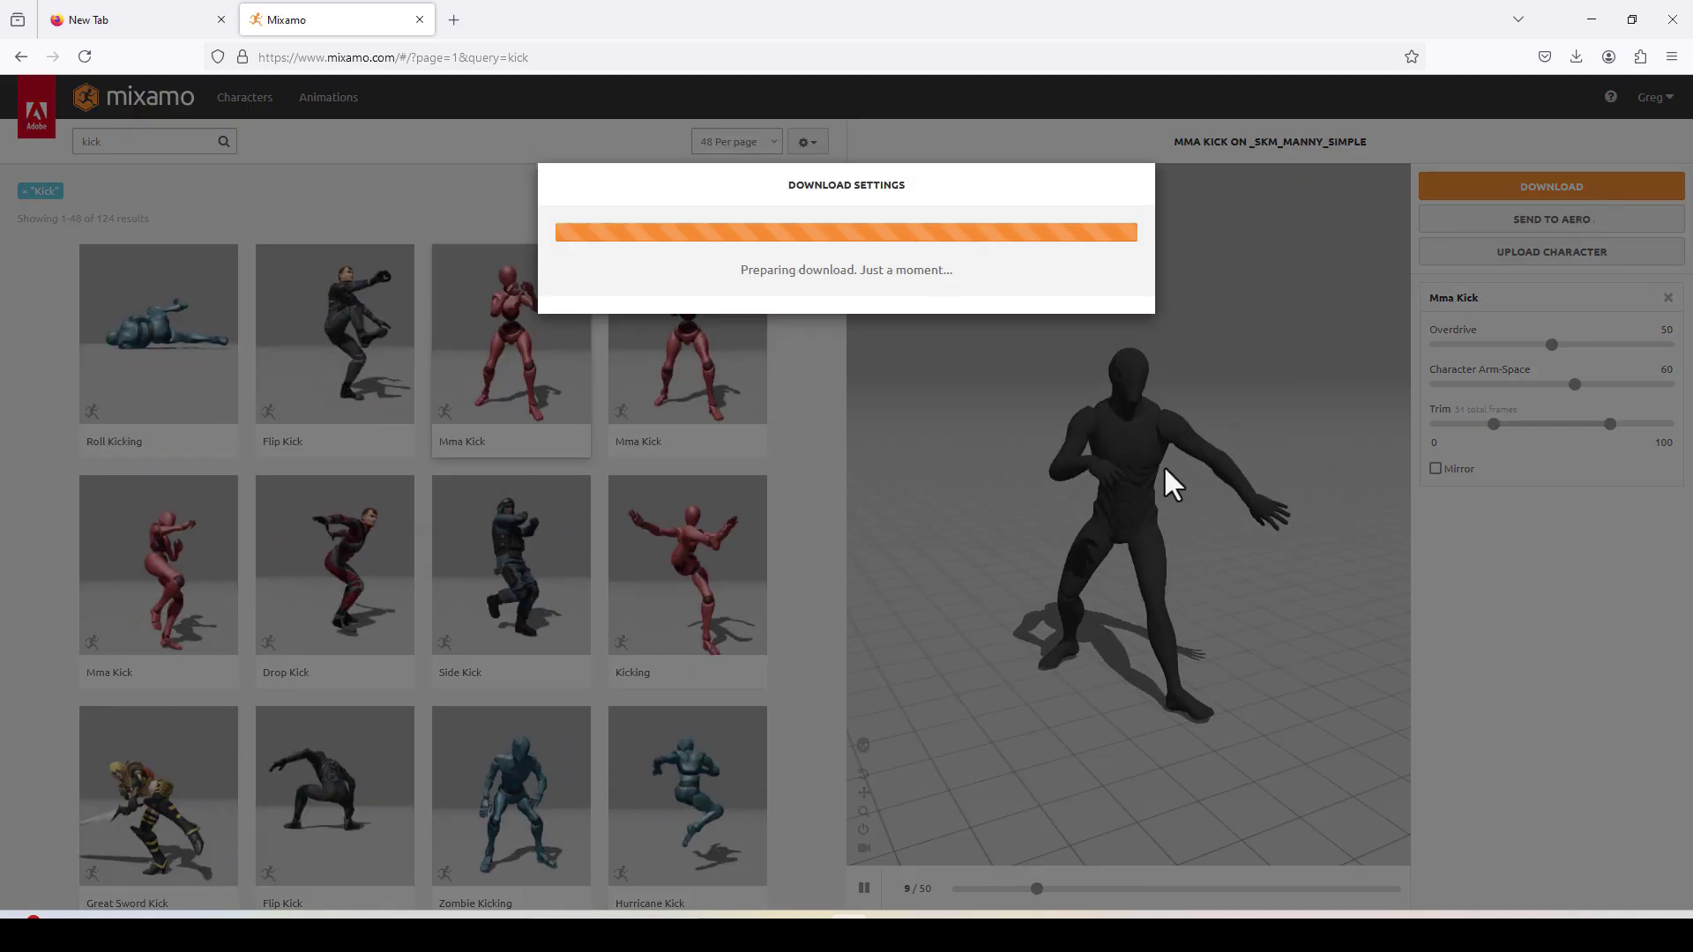
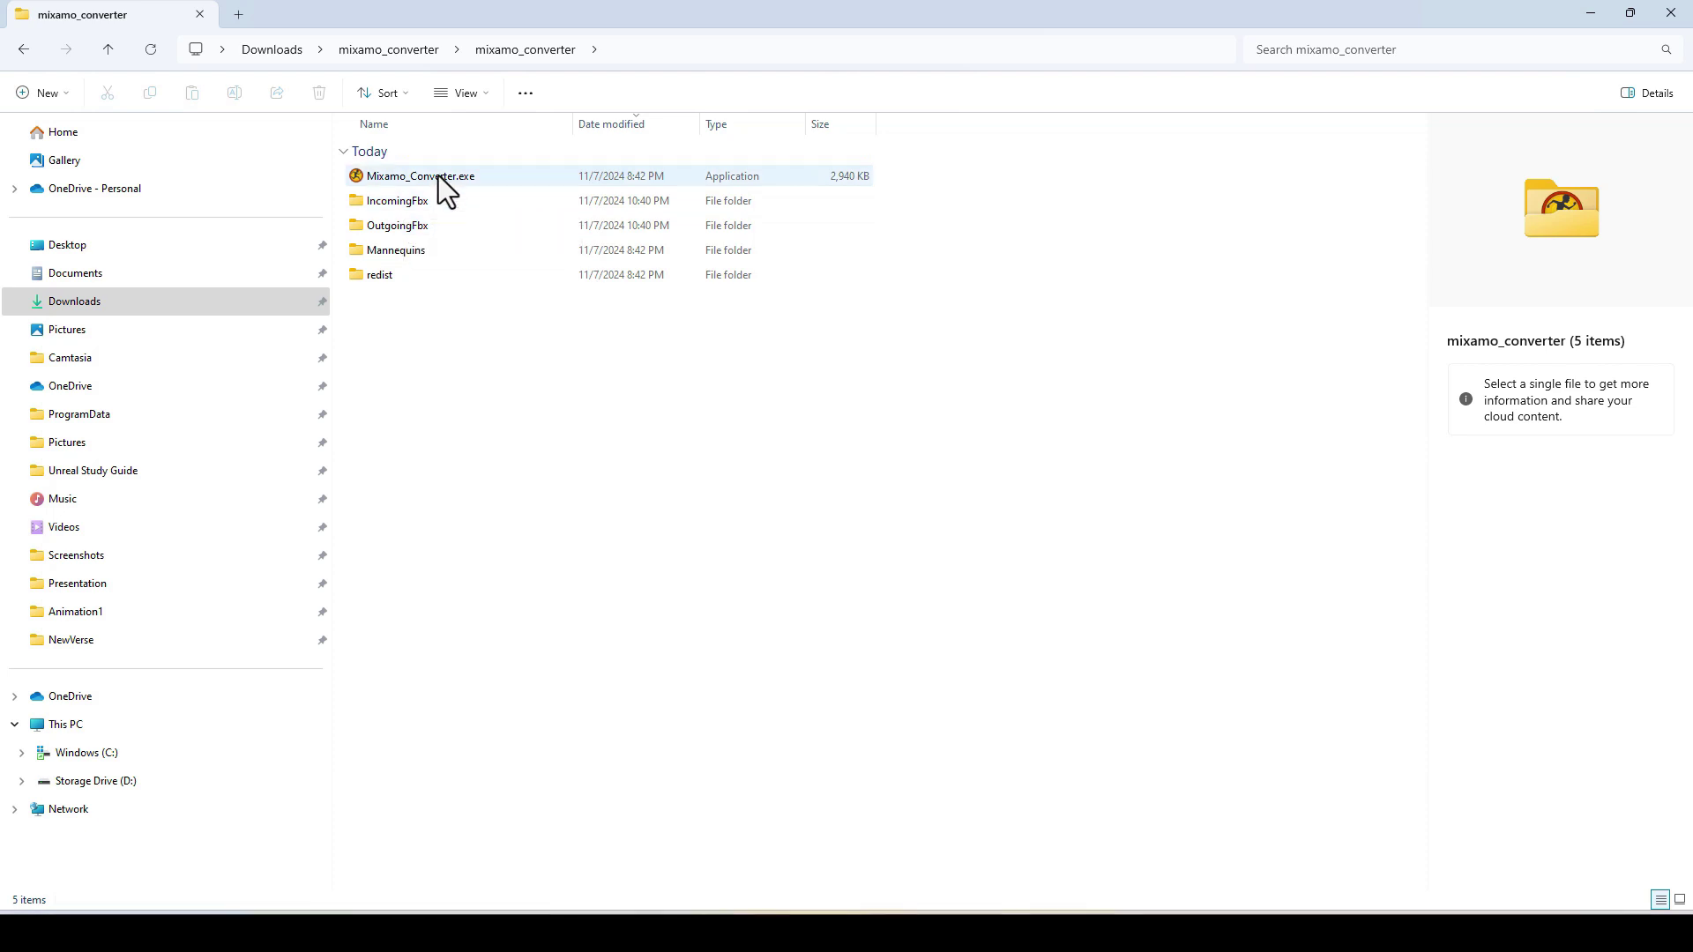
In File Explorer, check the mannequin folders supplied with the converter and return to the mixamo_converter folder
double_click(415, 251)
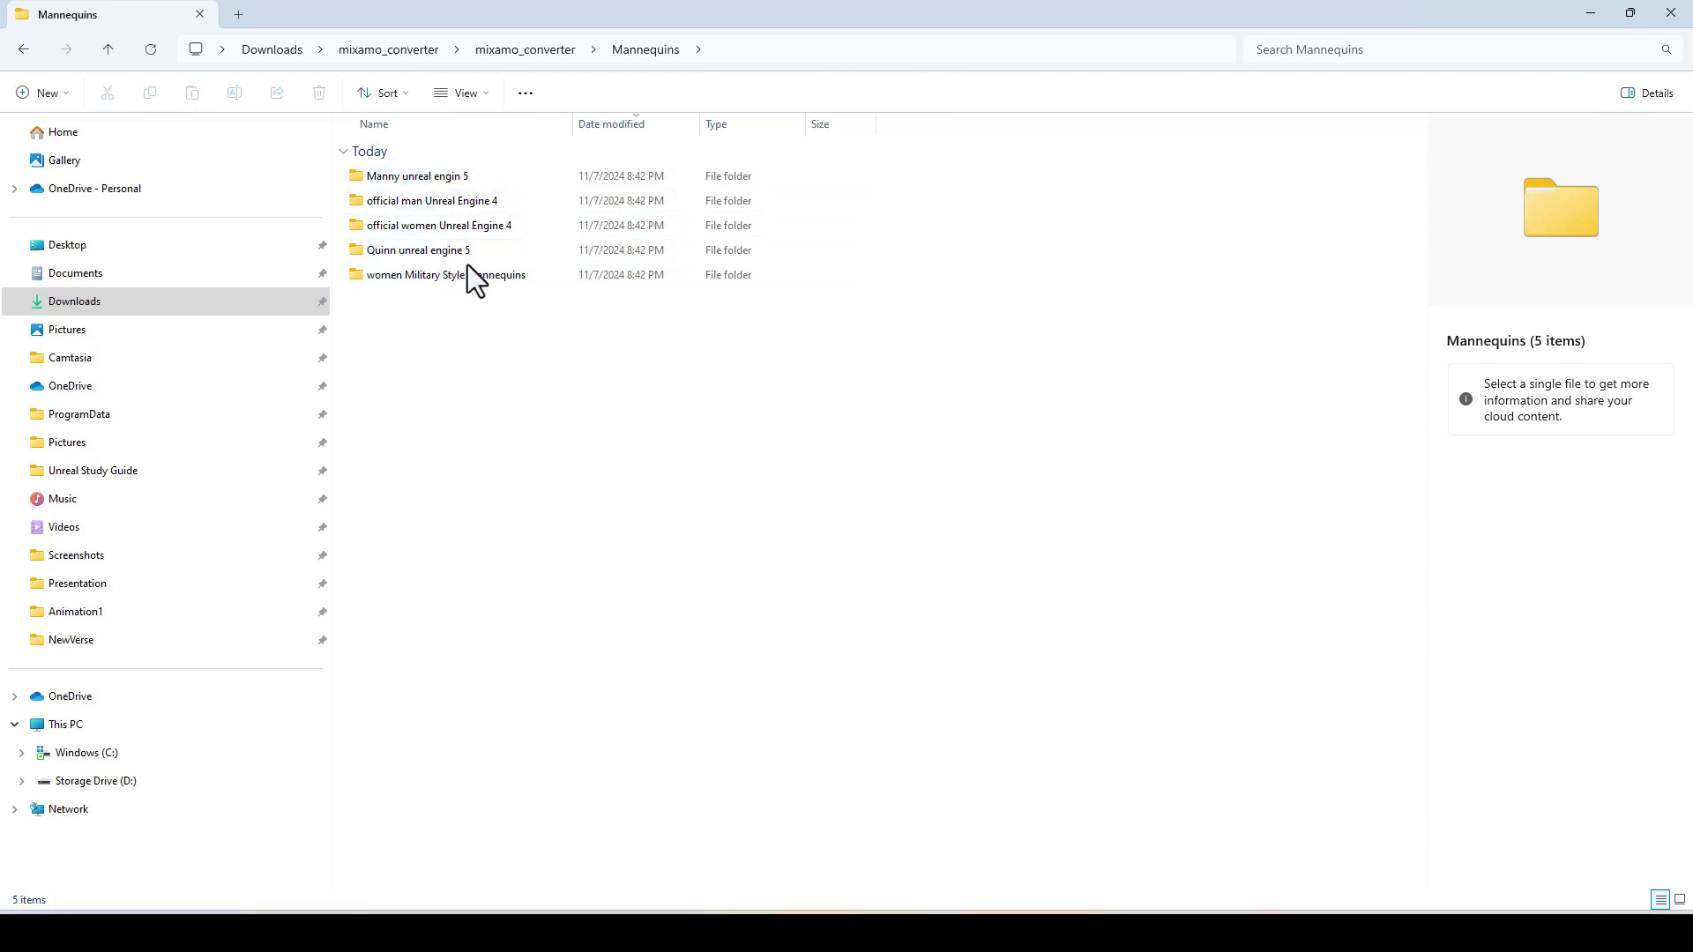
key(alt+Up)
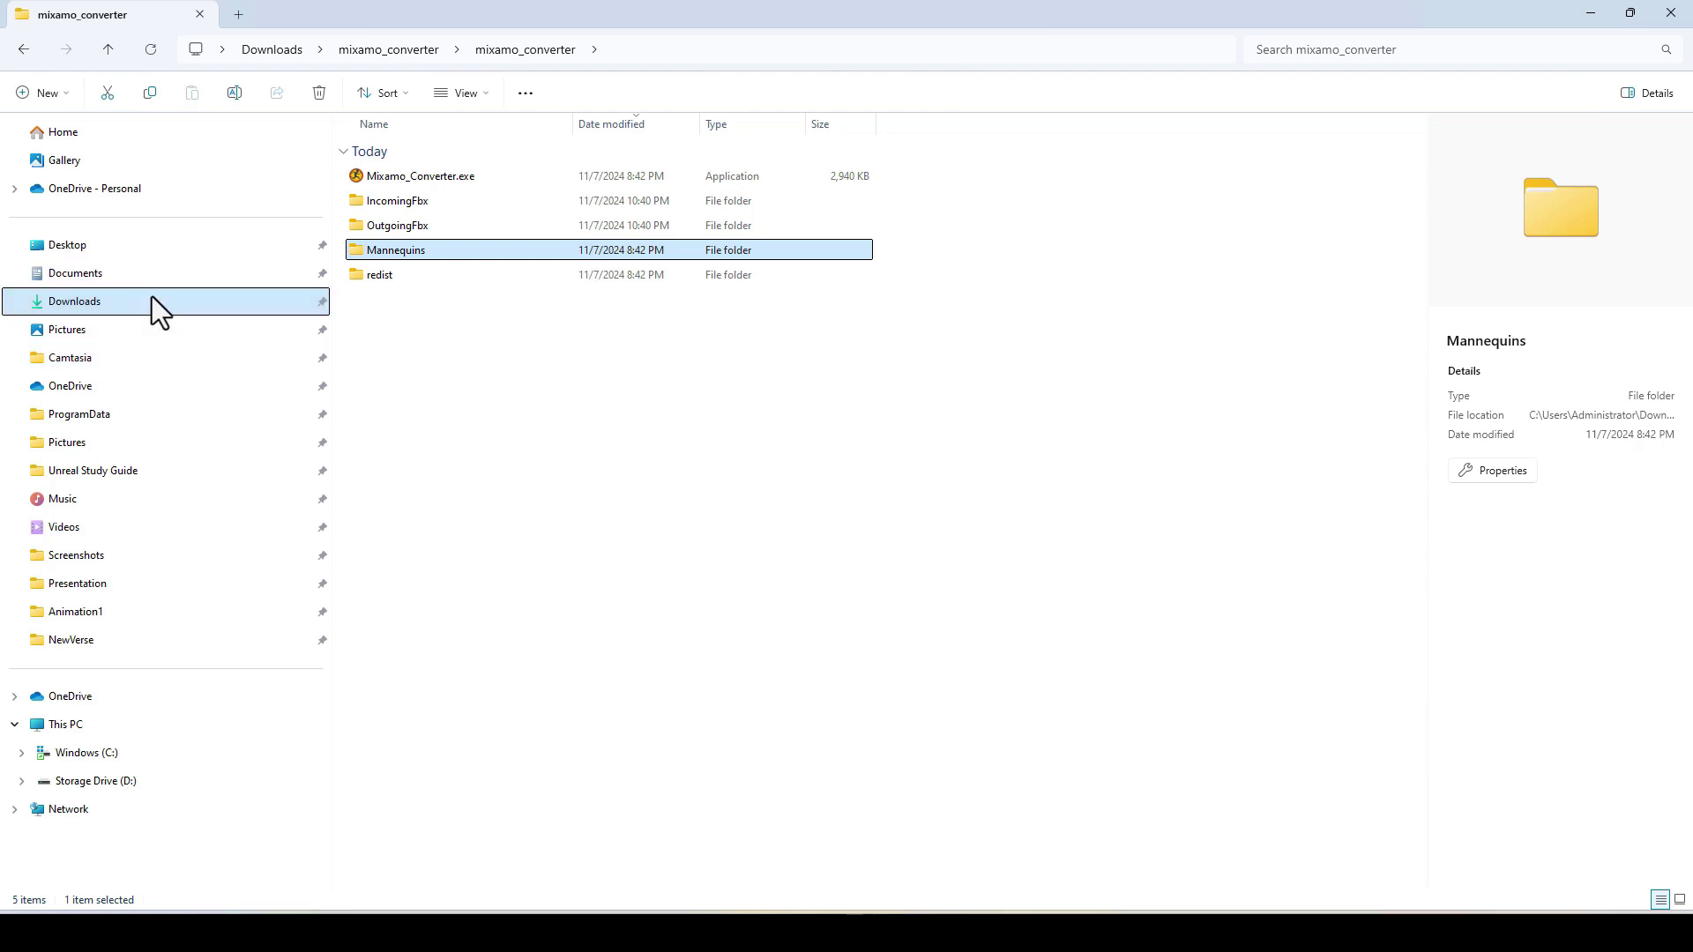
Copy T-Pose(7).fbx, Swing Dancing.fbx and Mma Kick(3).fbx from the Downloads folder
click(273, 49)
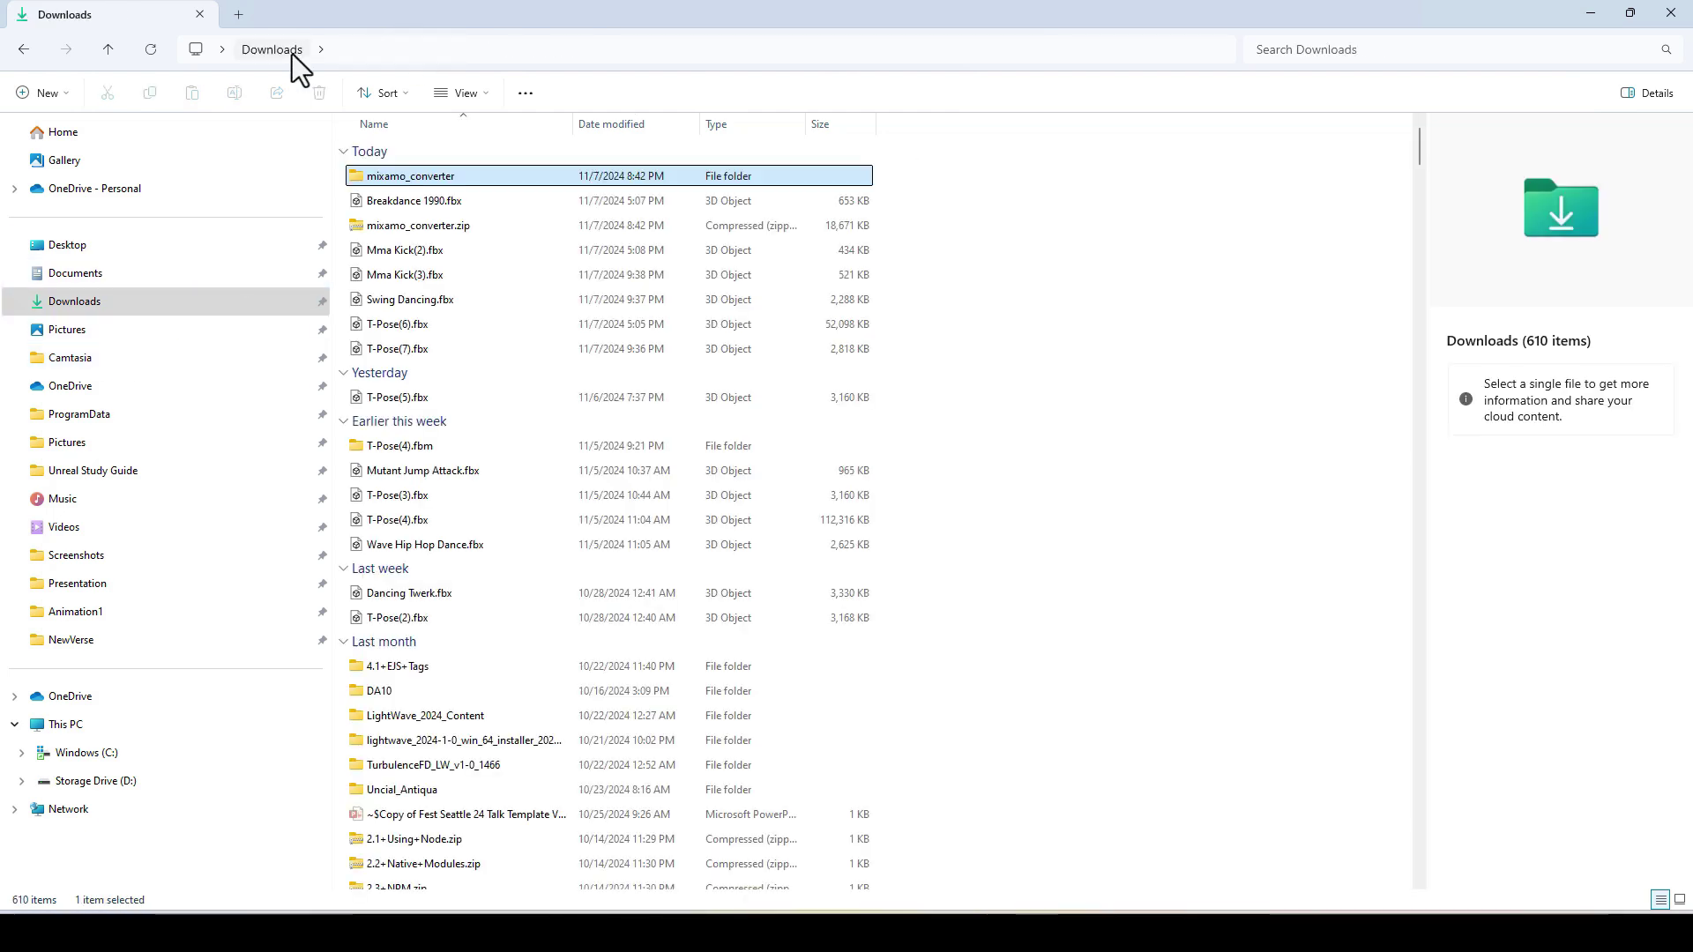
ctrl+click(443, 352)
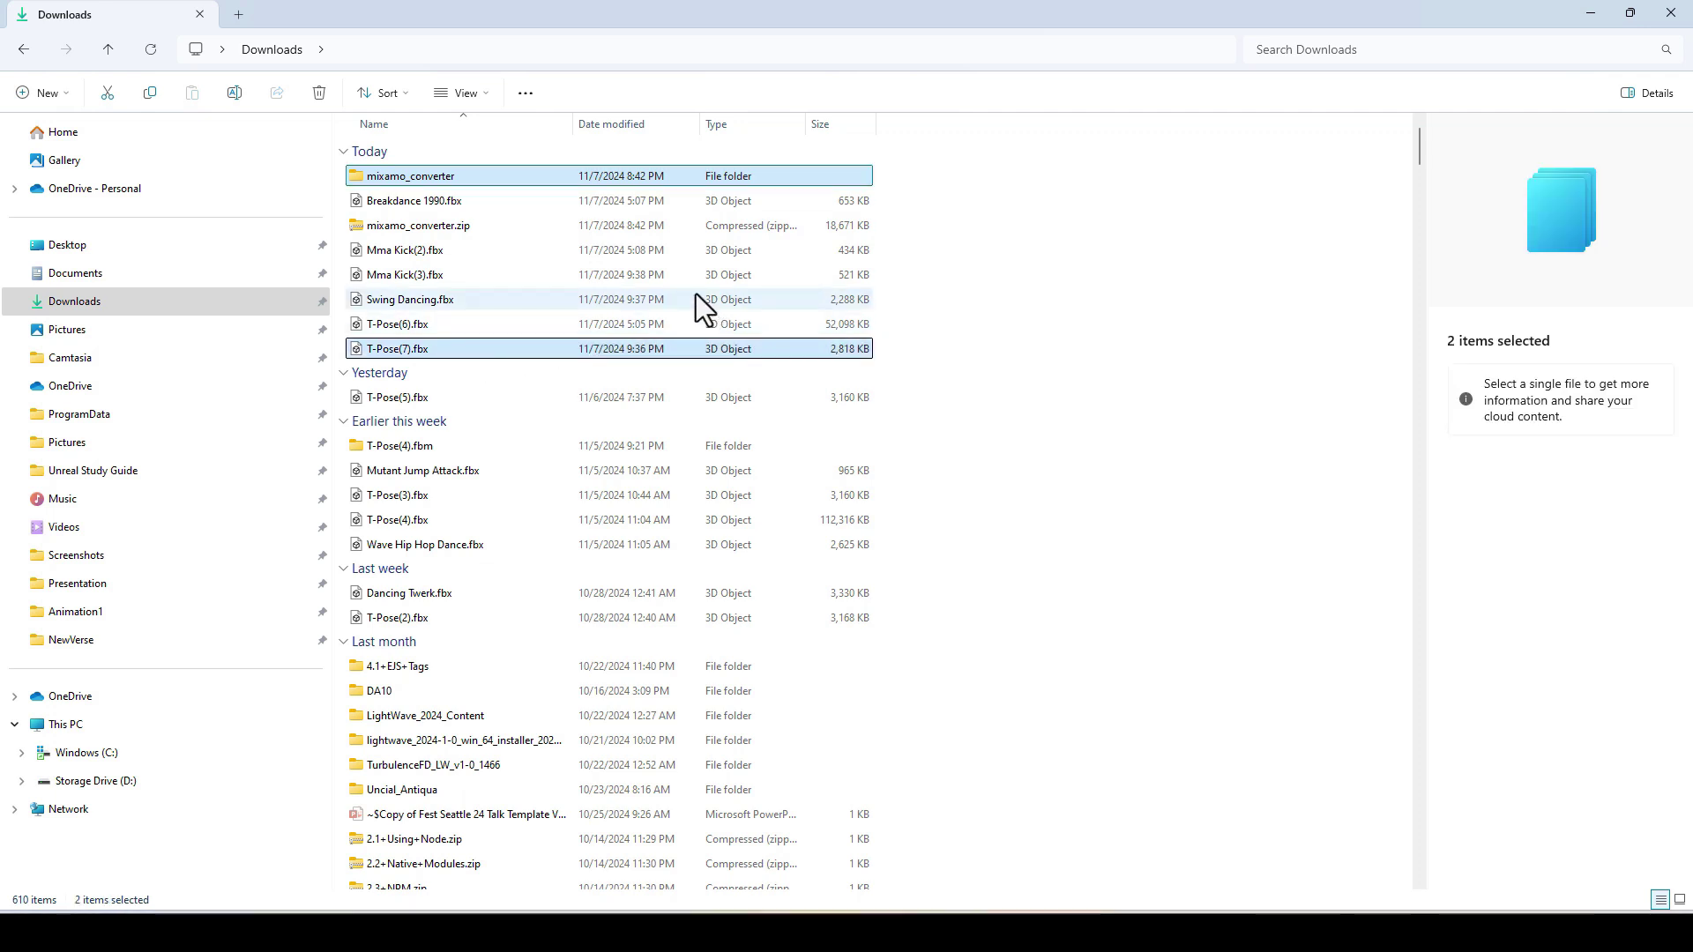
ctrl+click(447, 308)
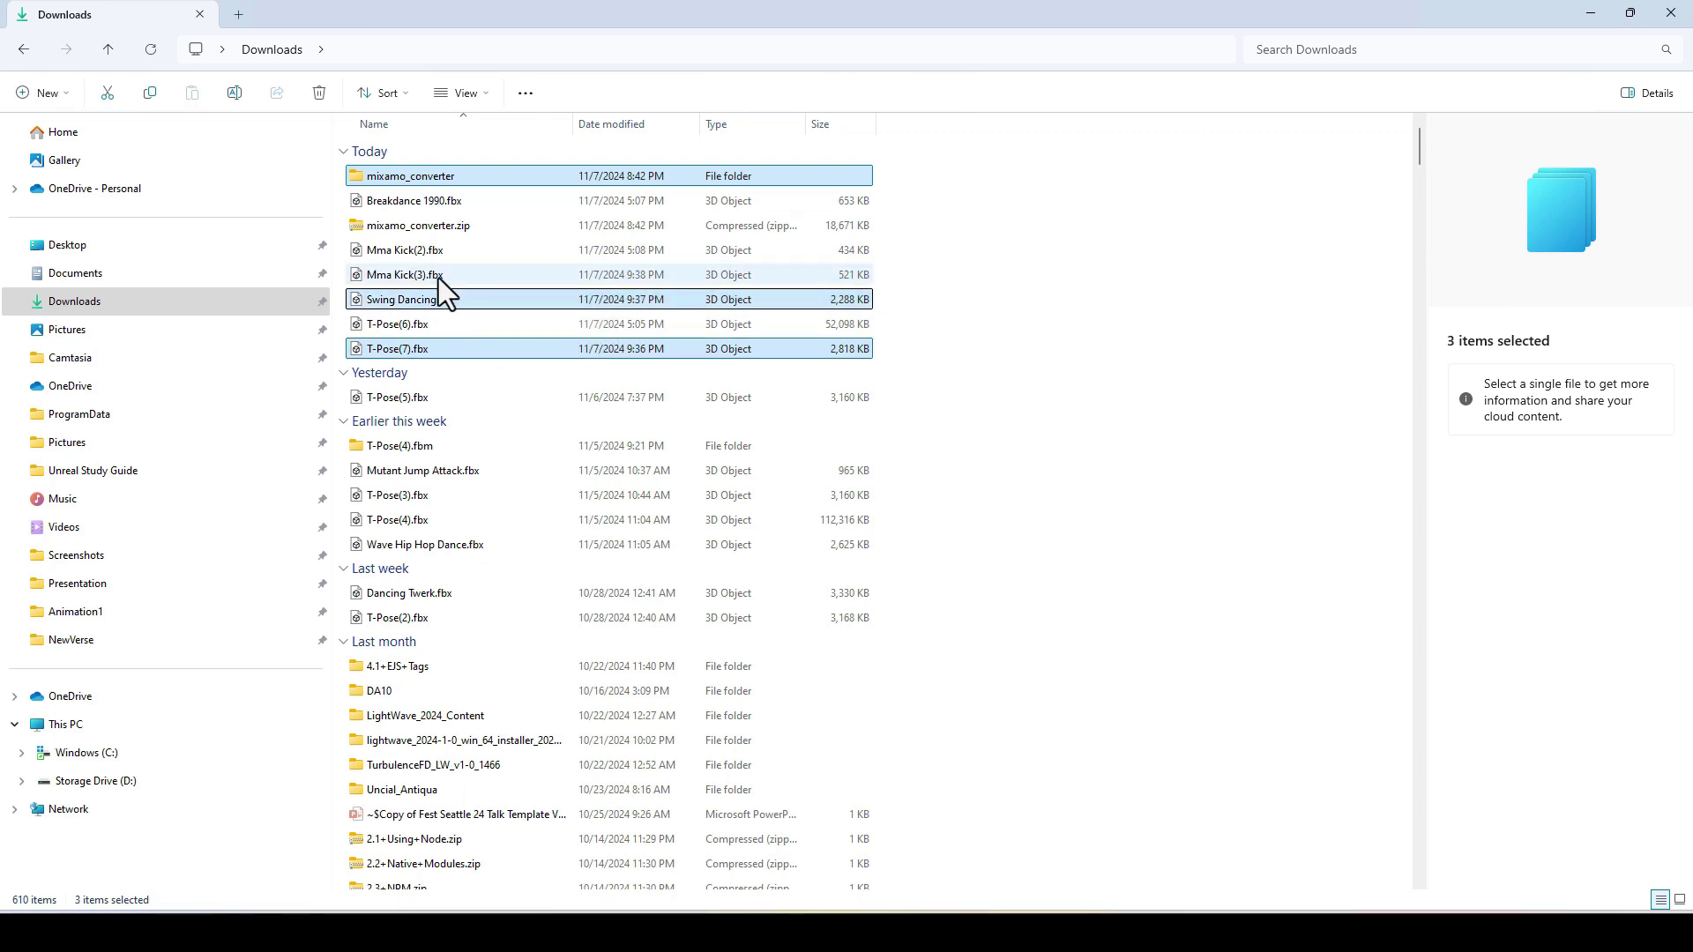
ctrl+click(437, 277)
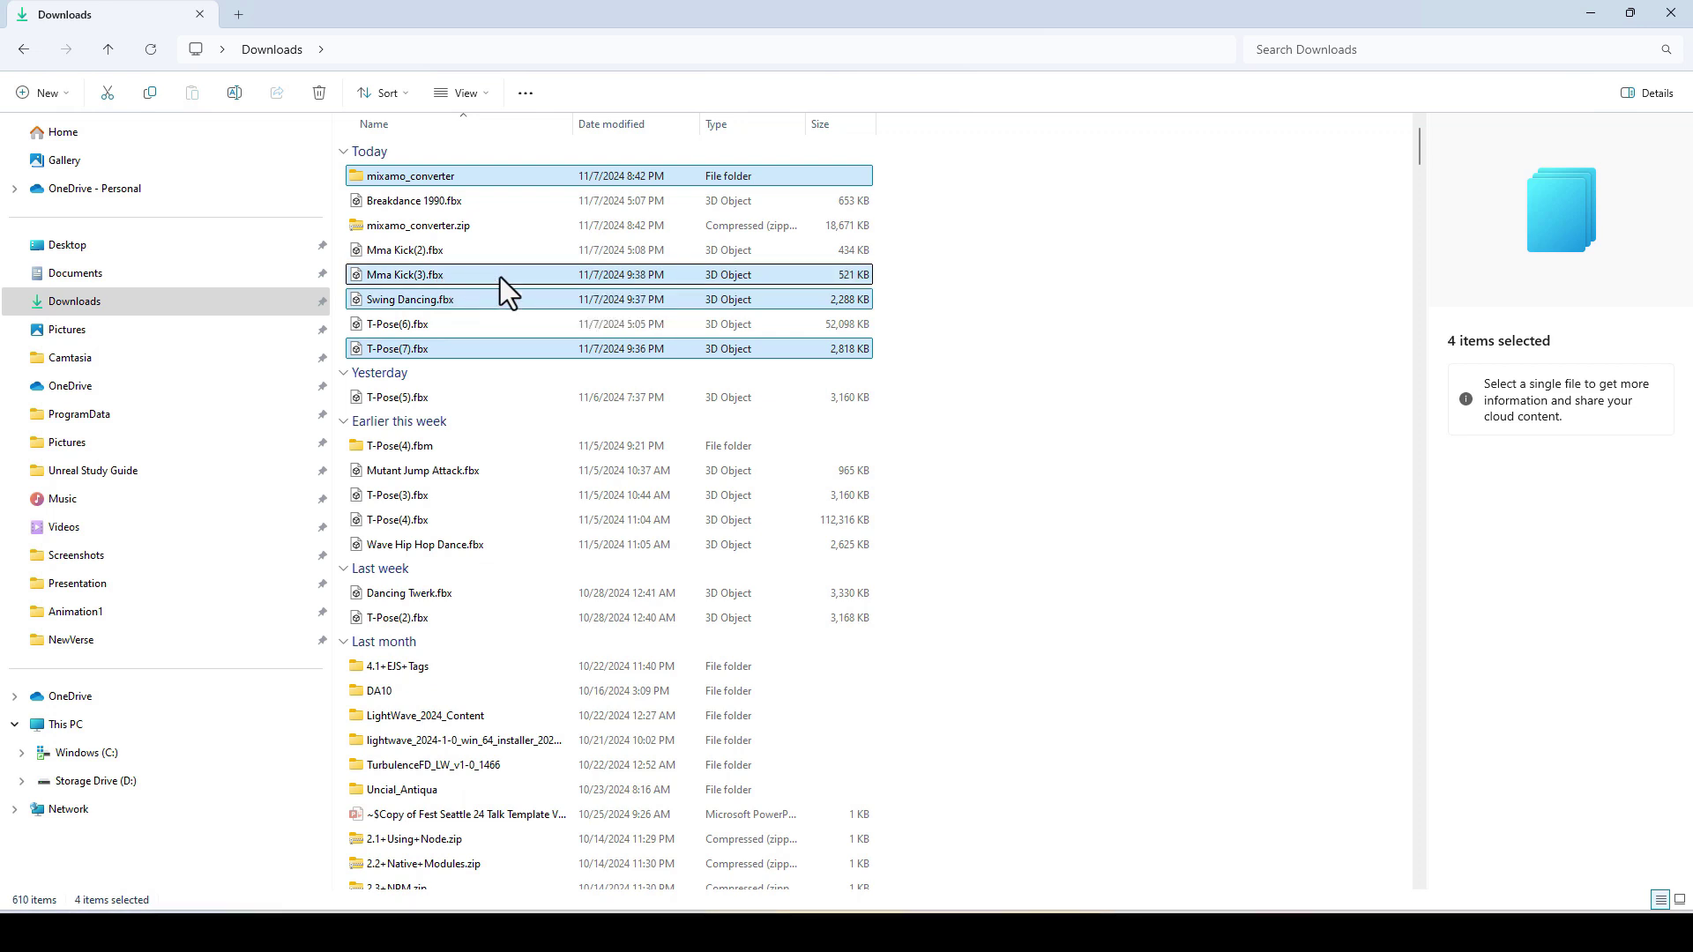
right_click(500, 276)
click(556, 297)
Paste the copied FBX files into the converter's IncomingFbx folder, cancelling the copy of the mixamo_converter folder into itself
double_click(502, 172)
double_click(503, 173)
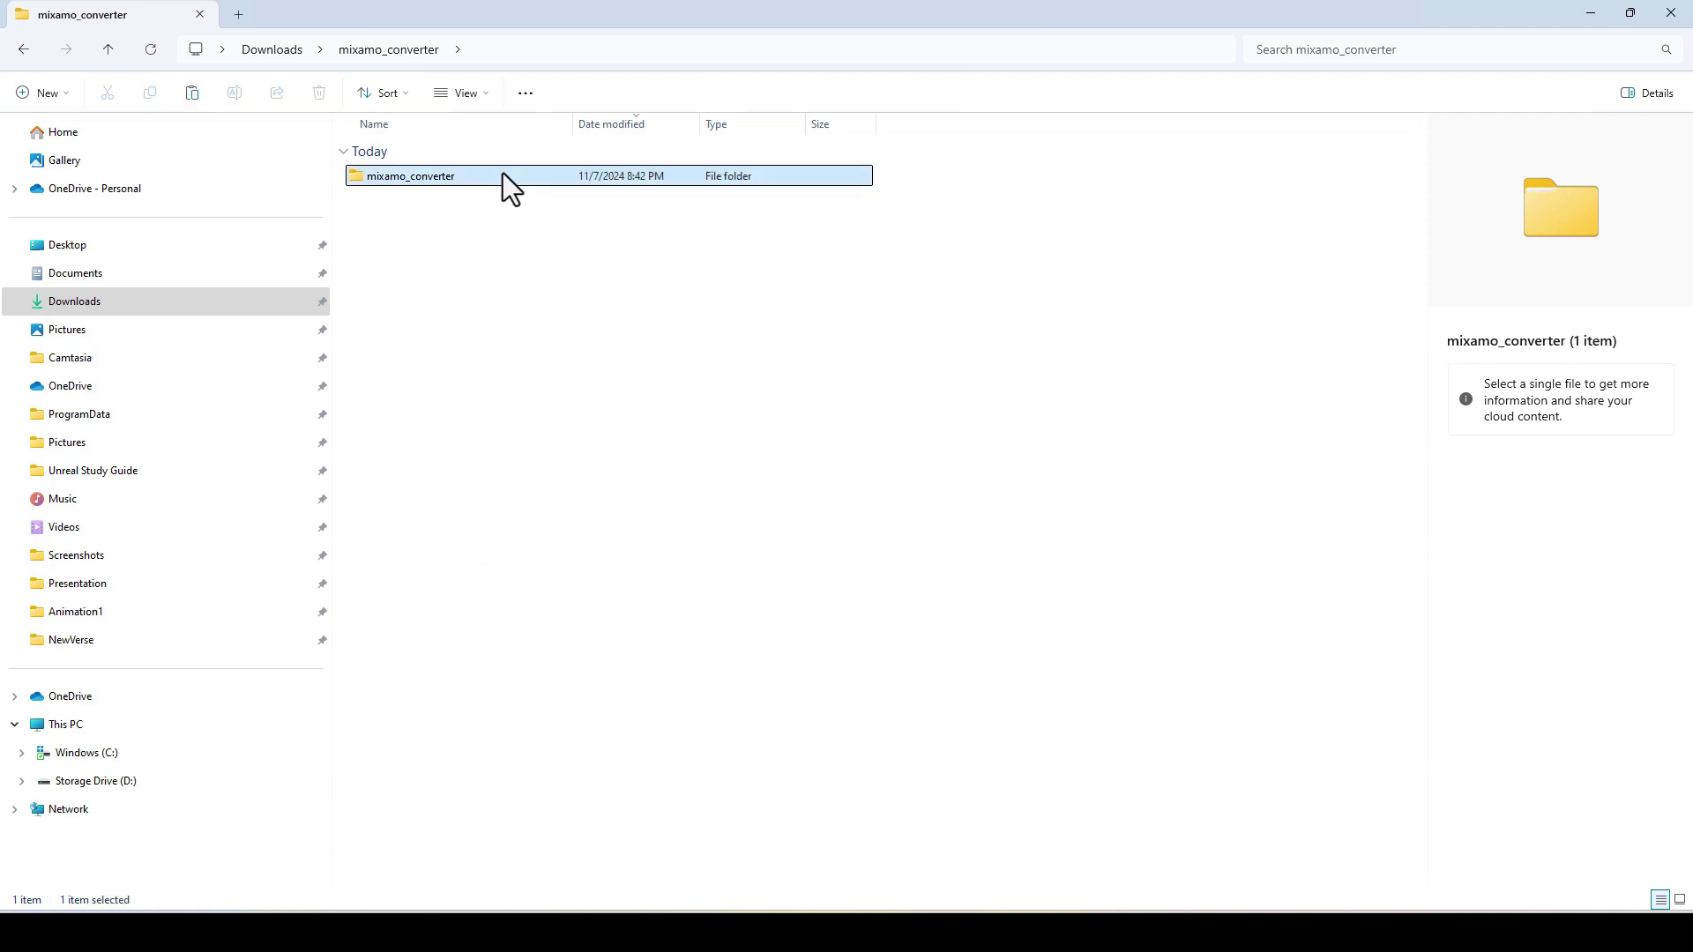
double_click(411, 205)
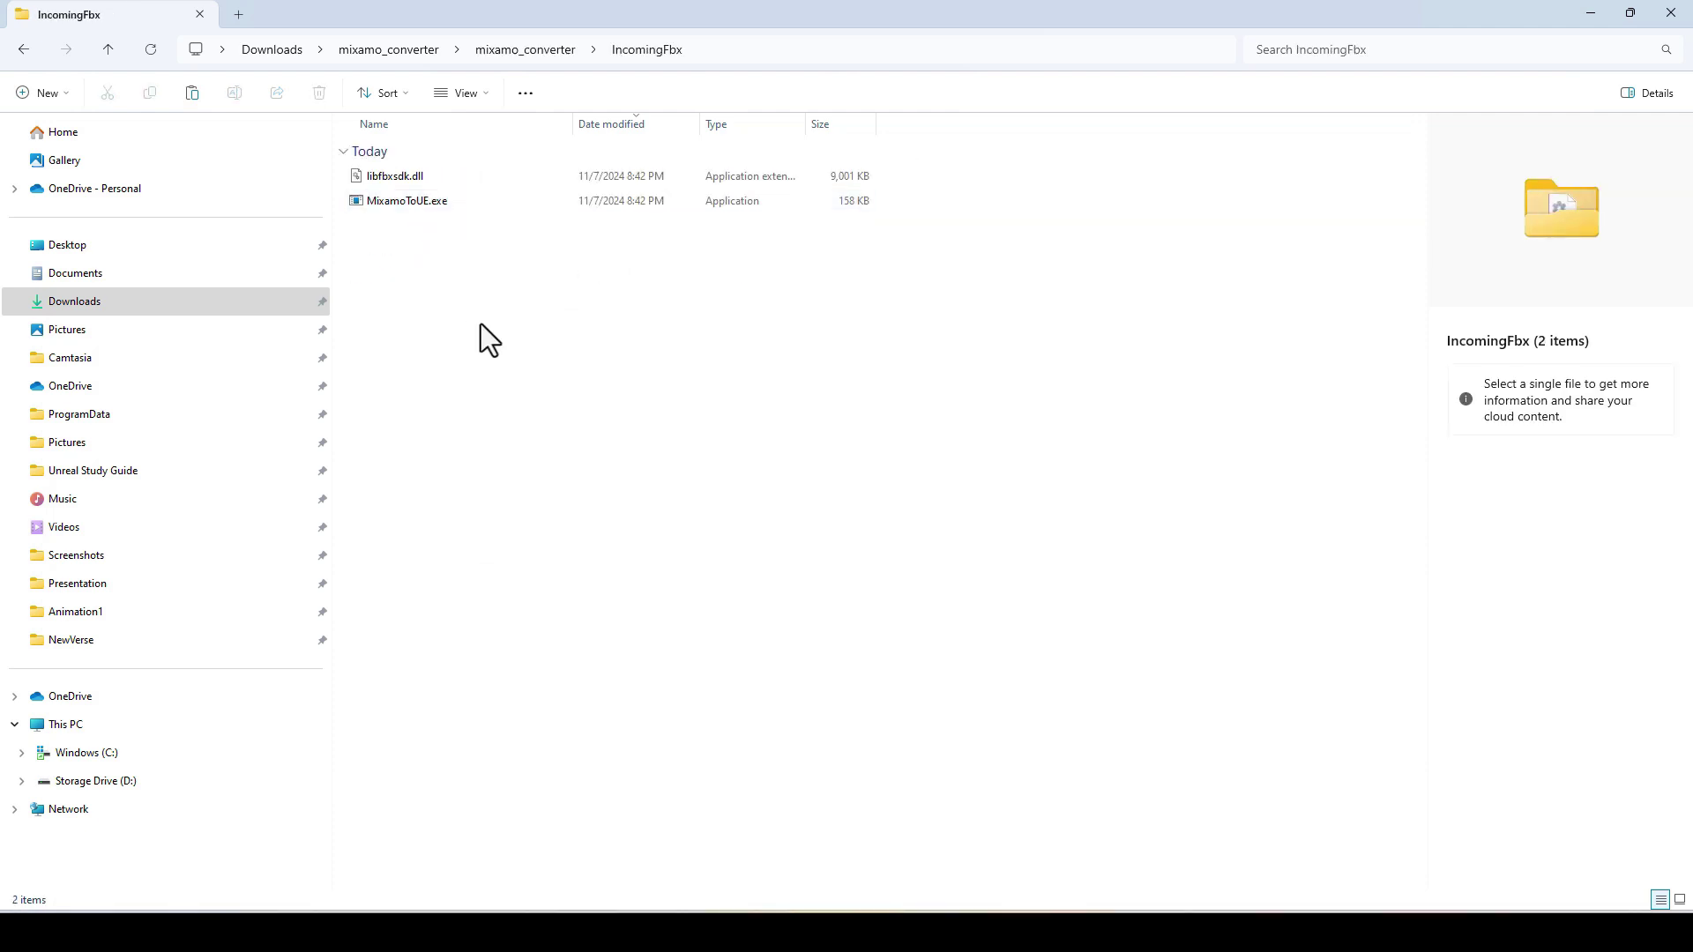
key(ctrl+v)
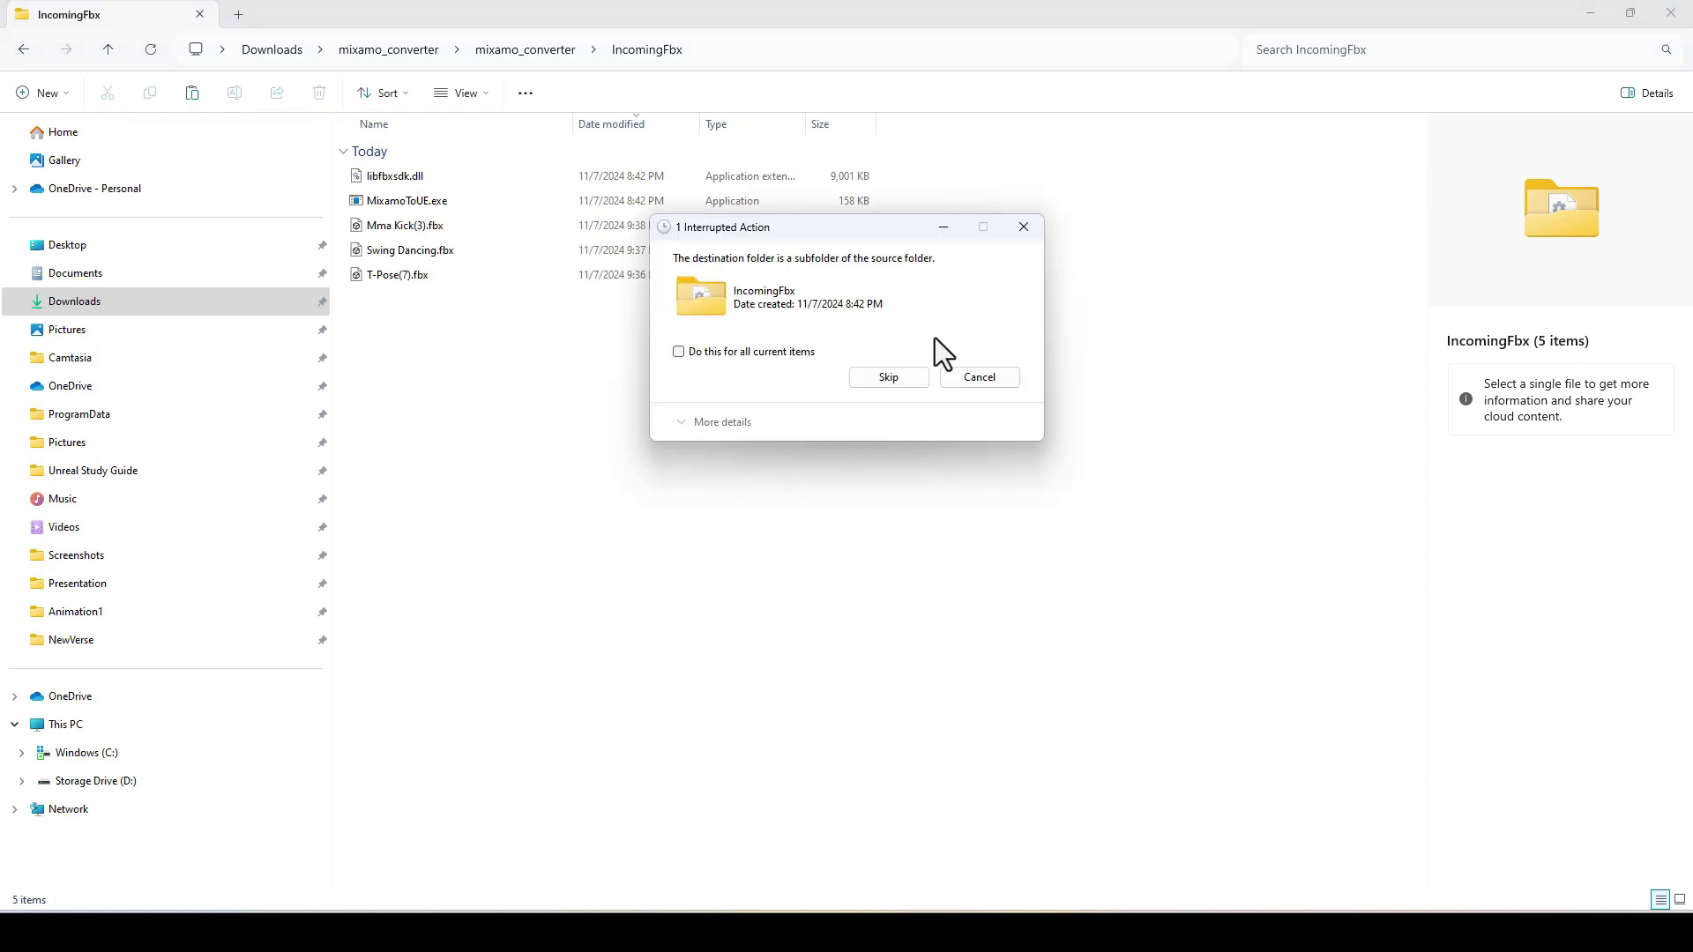
click(997, 379)
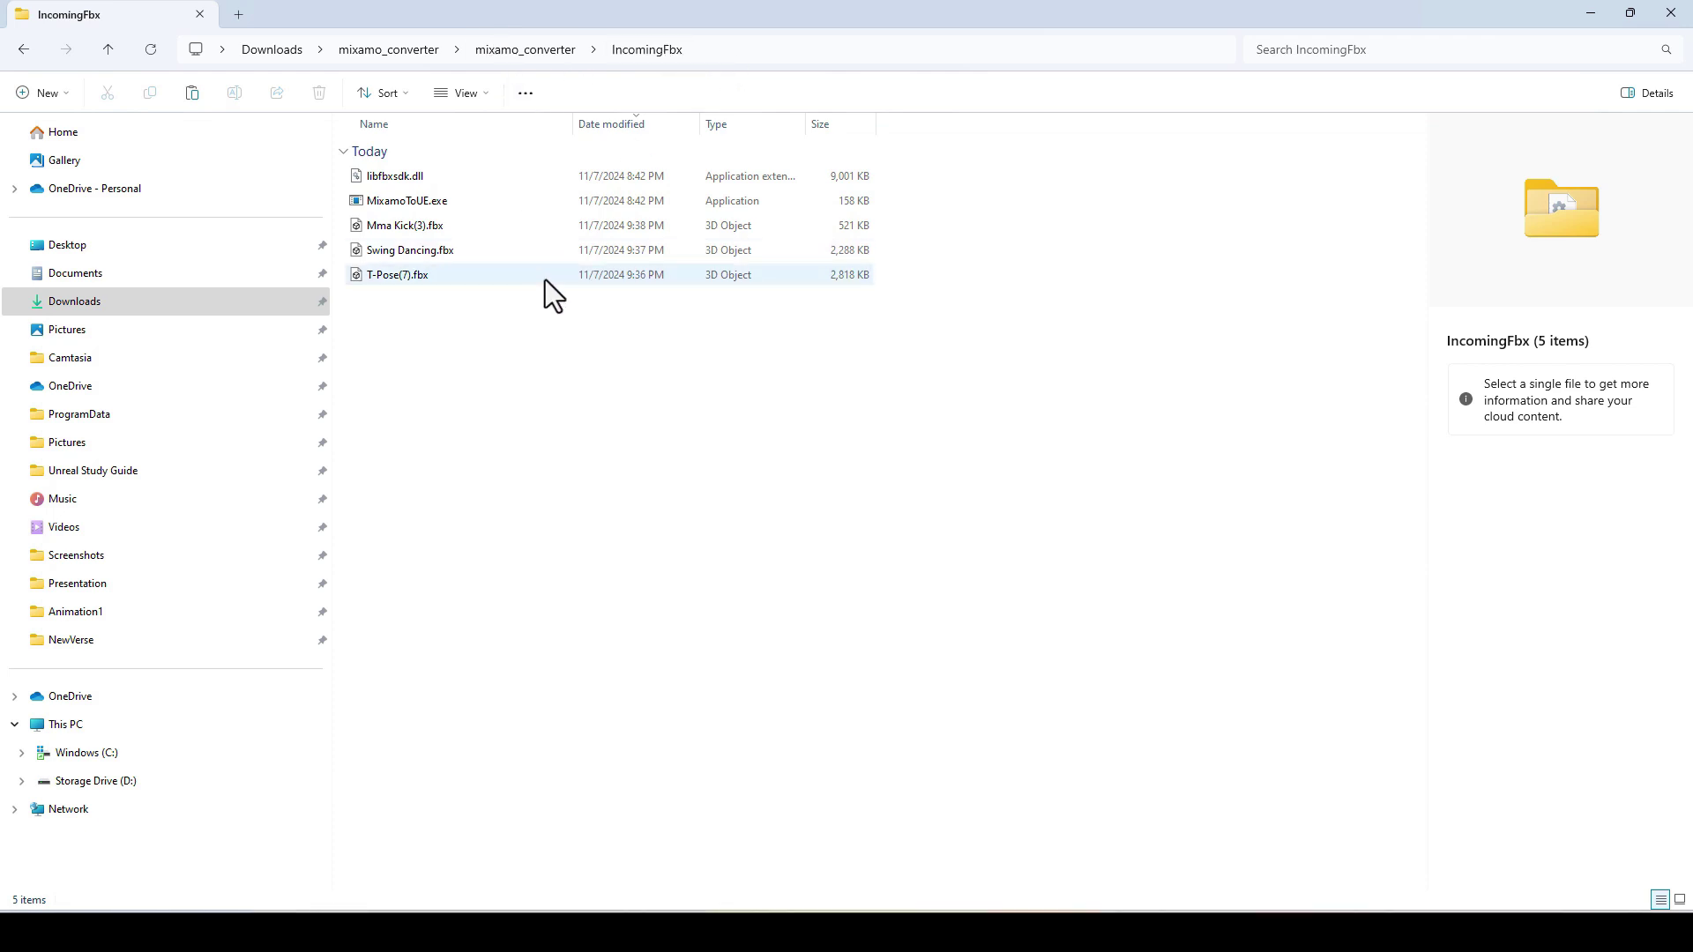
Launch Mixamo_Converter.exe from the mixamo_converter folder, maximize its window and enter the conversion process
click(516, 57)
click(437, 181)
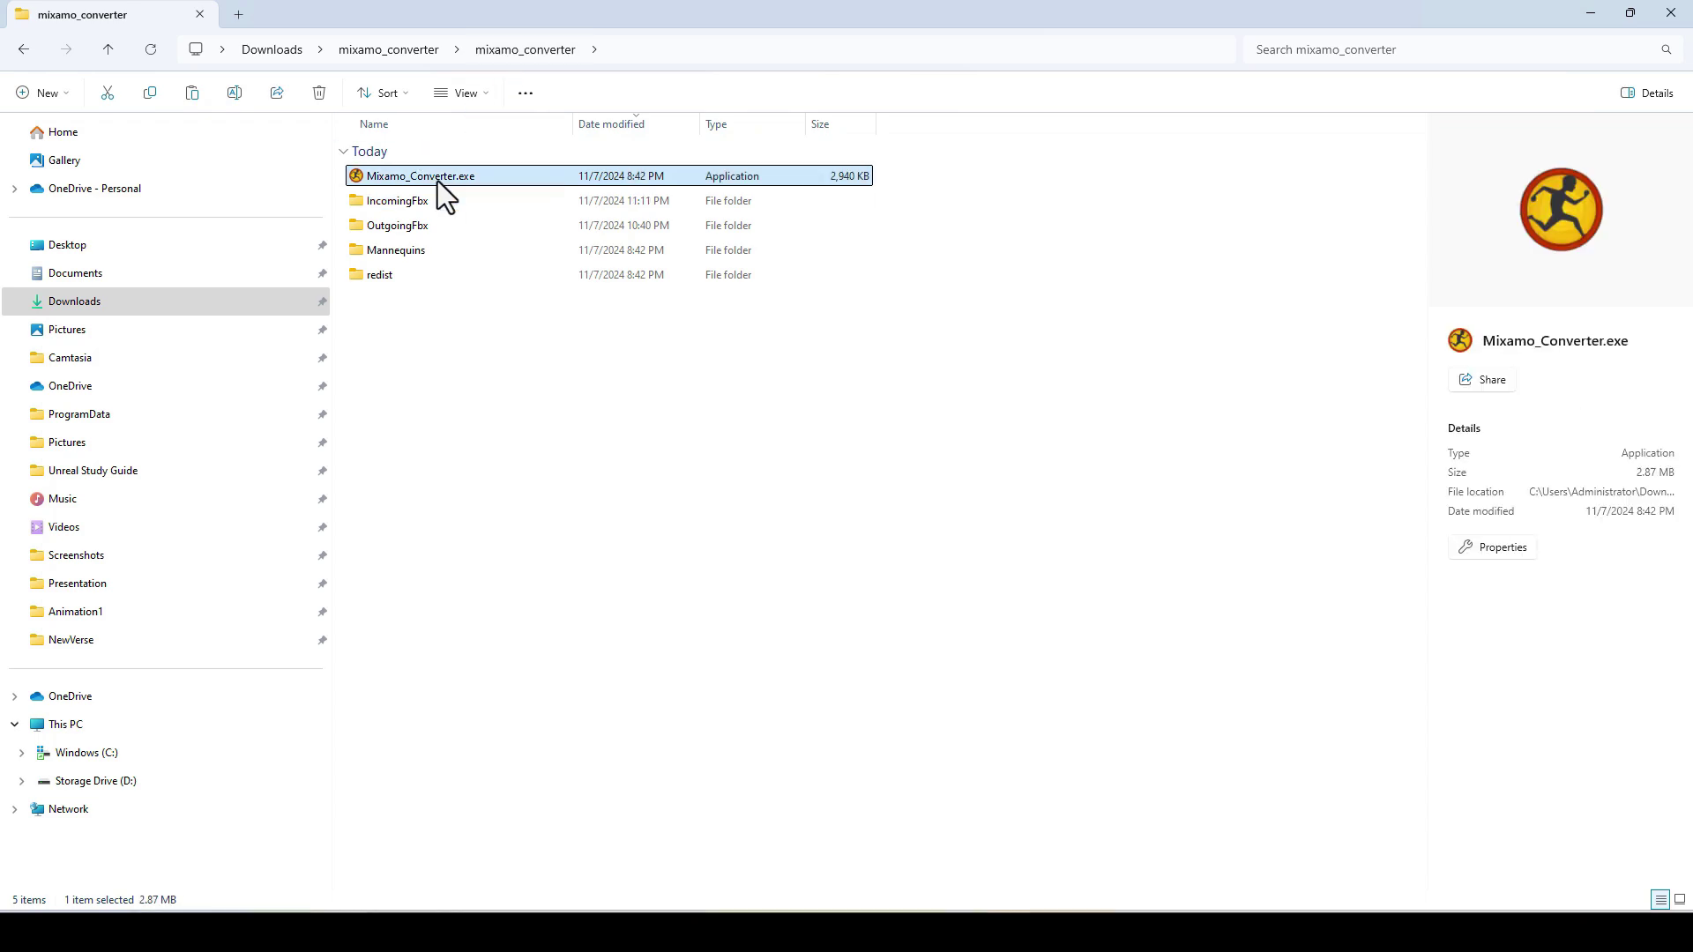
double_click(438, 180)
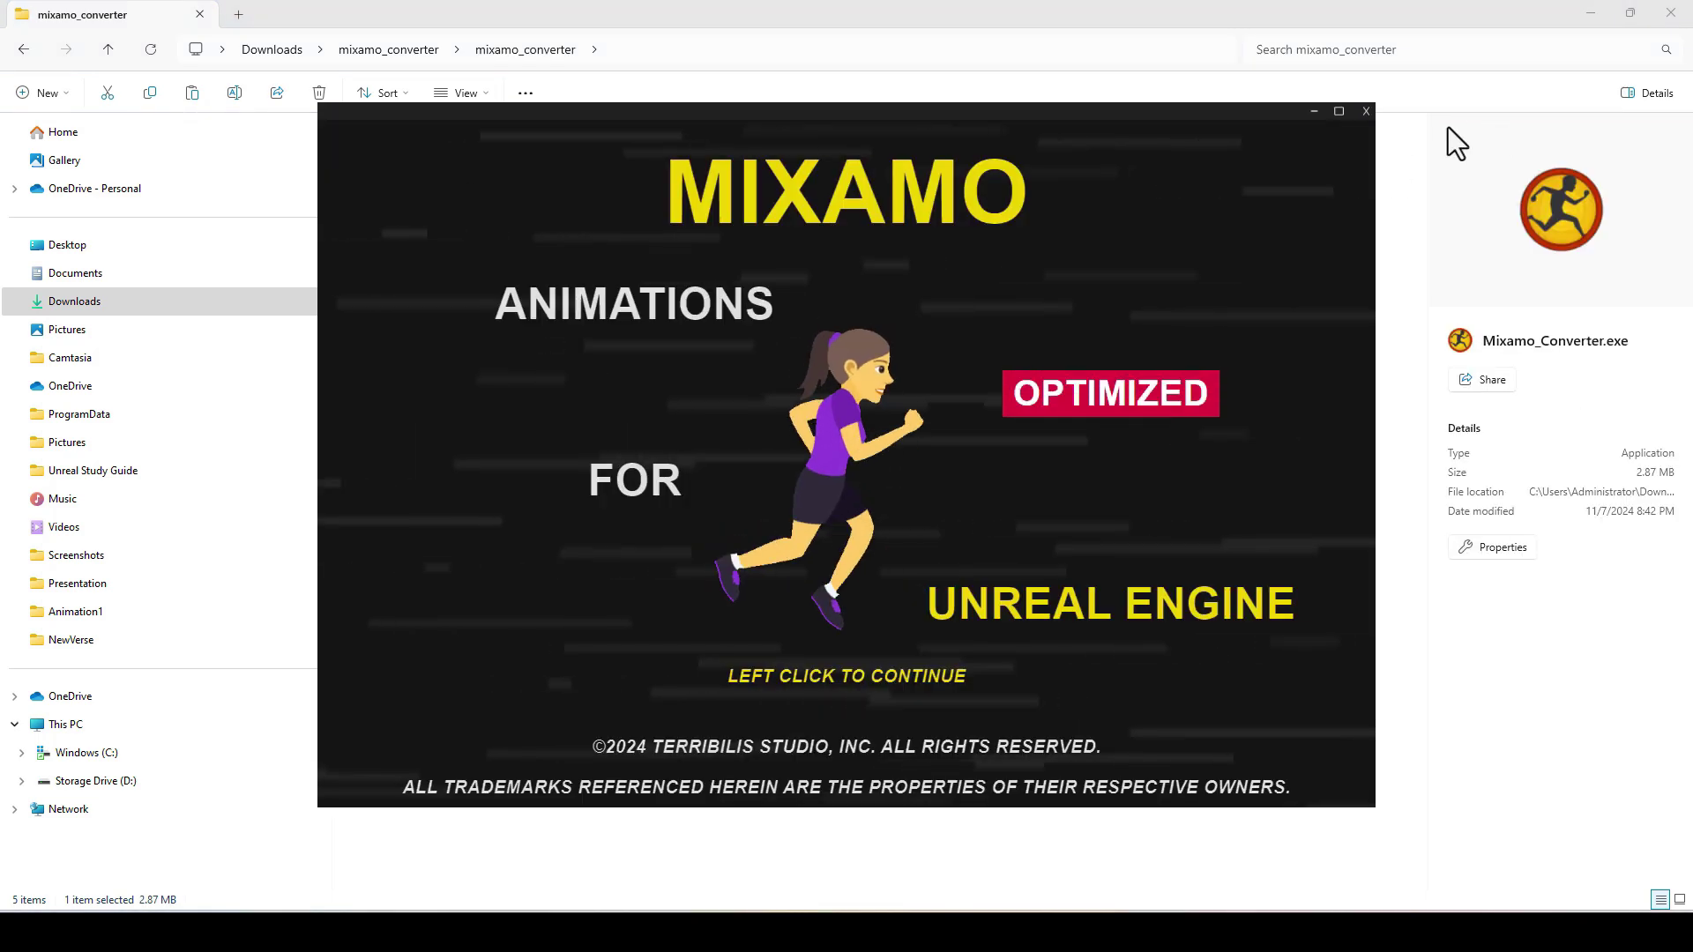
click(1341, 112)
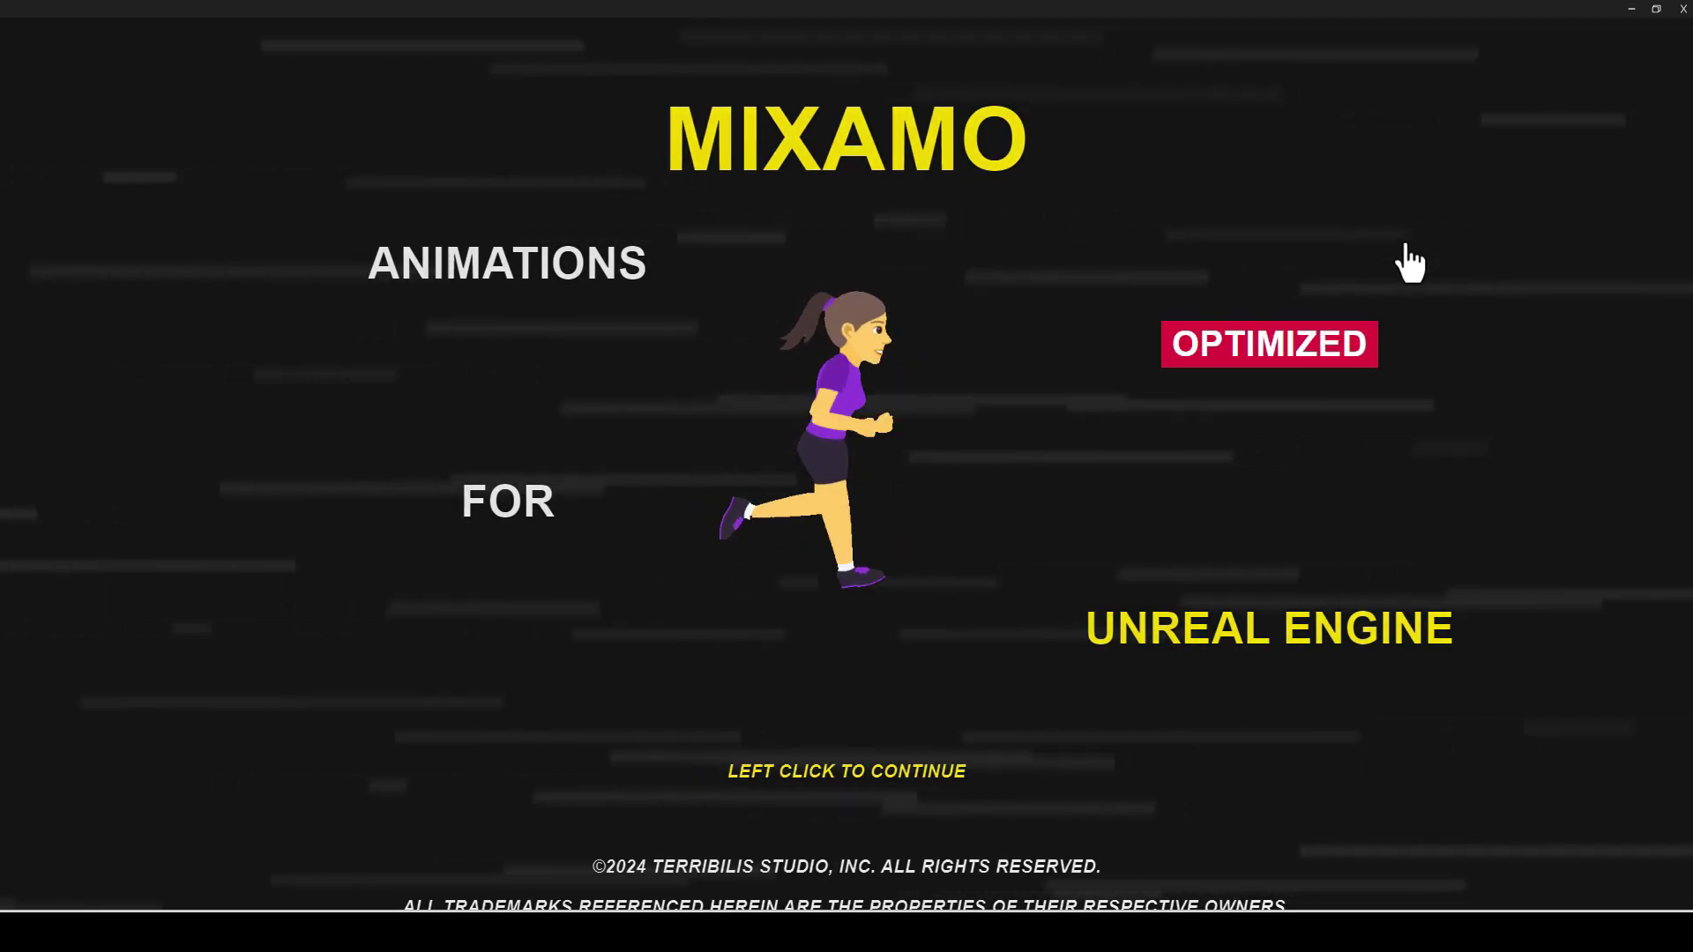
click(1365, 481)
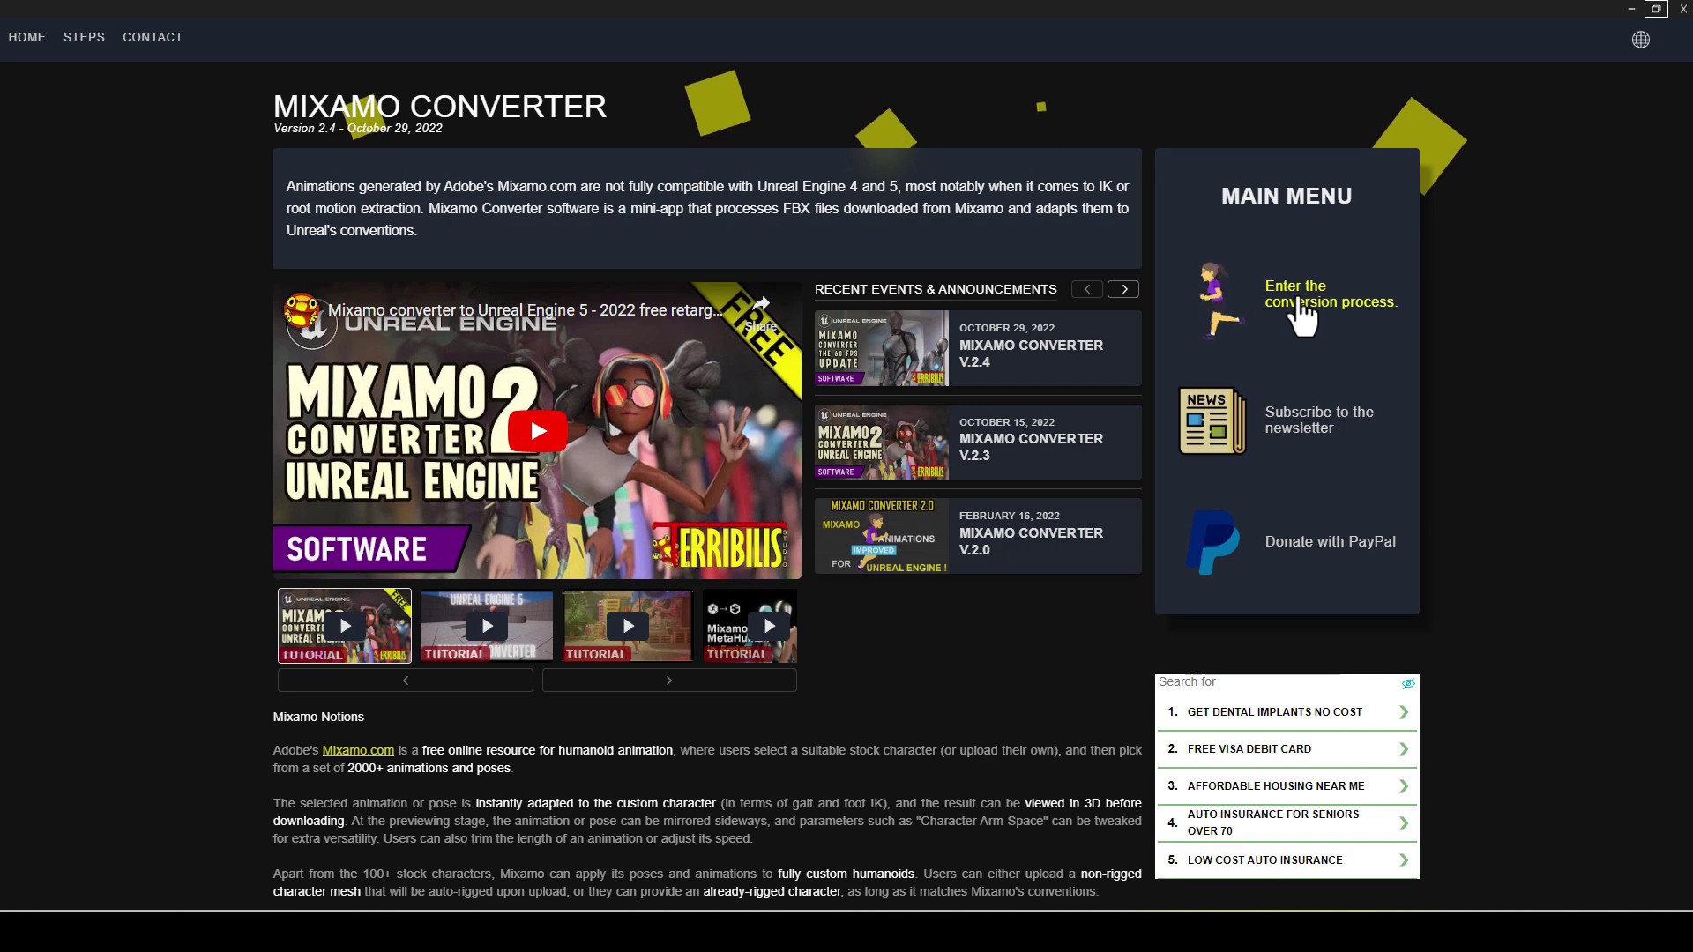
click(1299, 302)
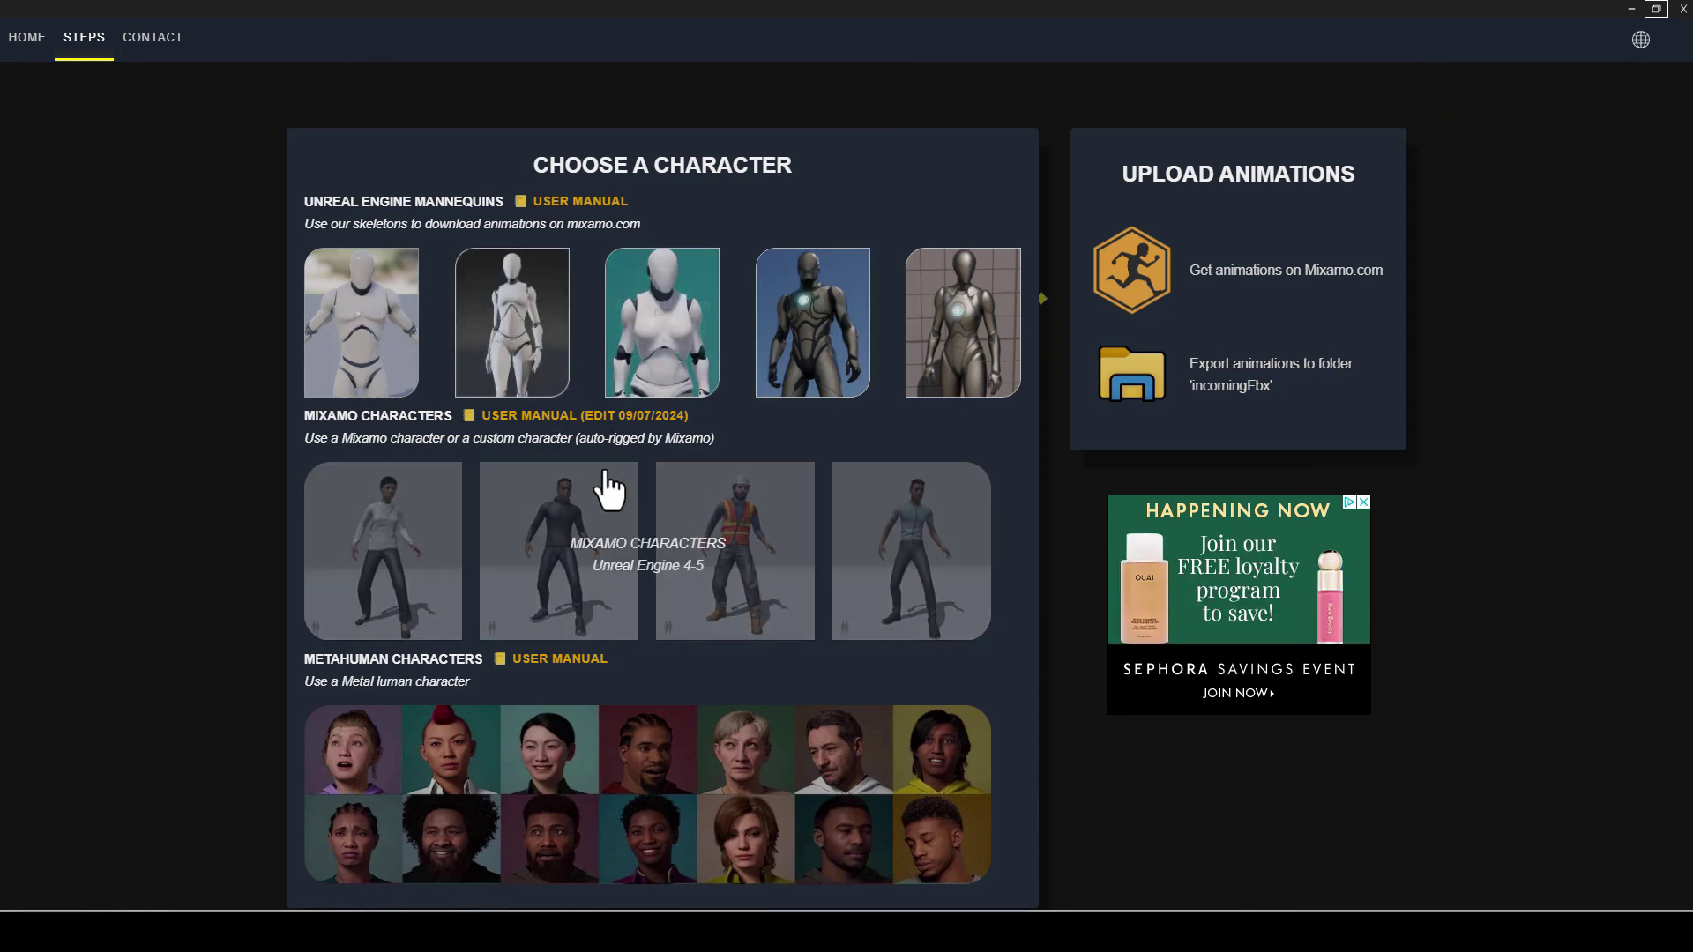
Check the custom root motion options for Mma Kick(3).fbx without changing them, and convert the three listed animations using the .UE filename suffix
scroll(608, 485, down, 10)
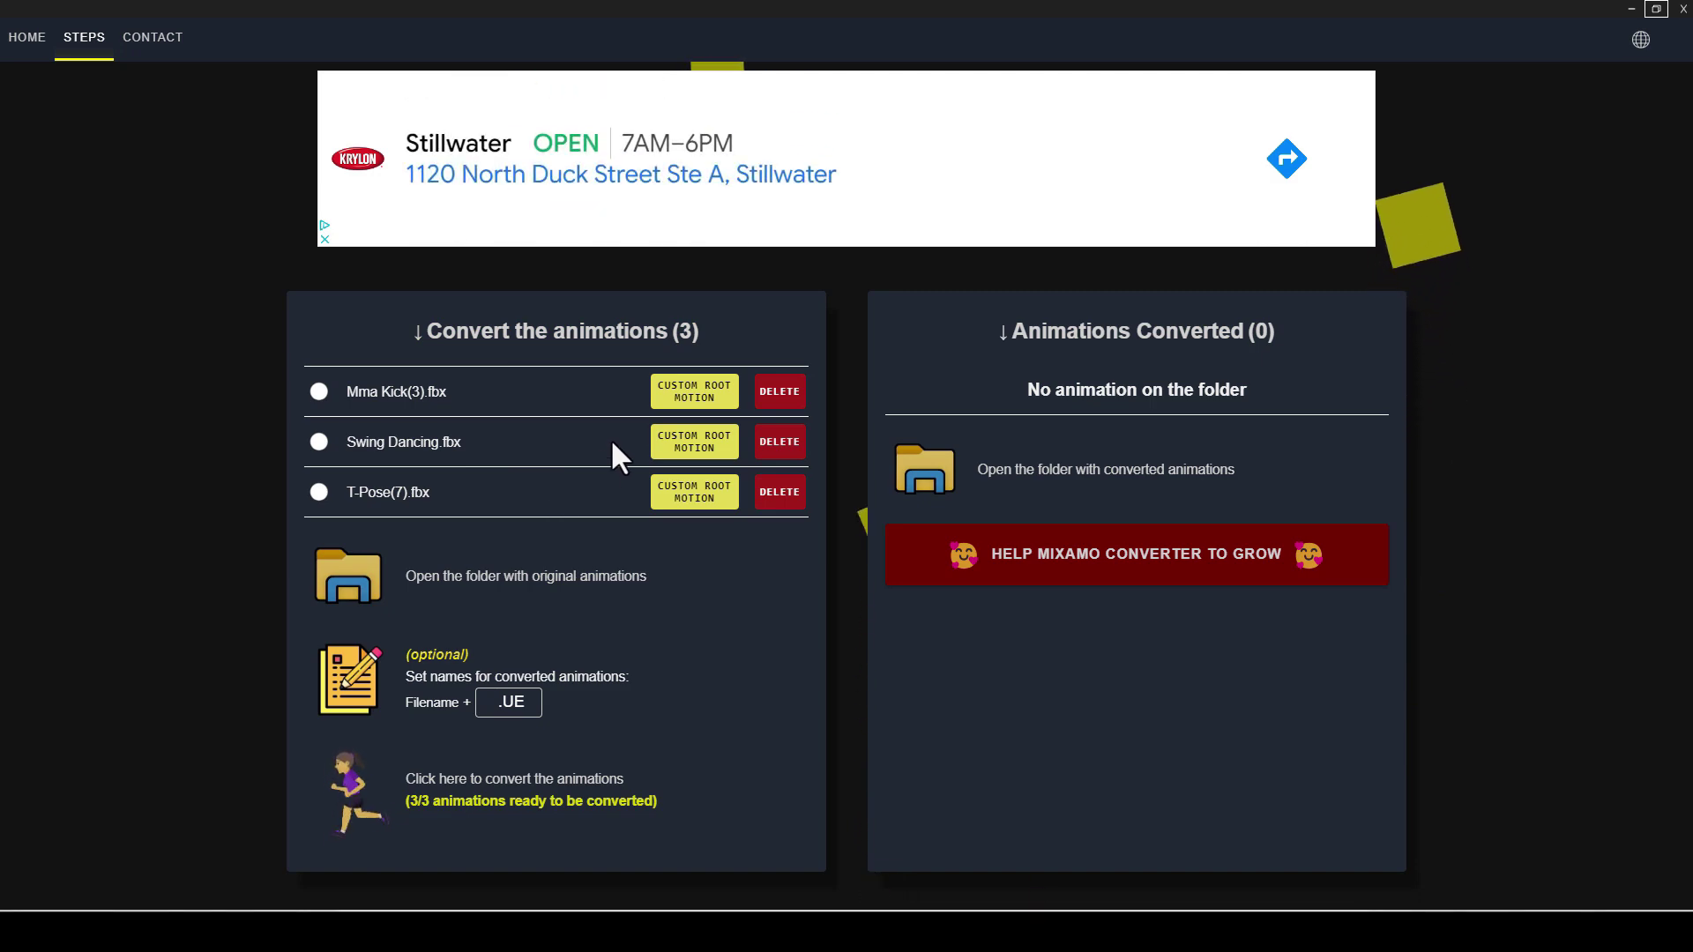
click(696, 399)
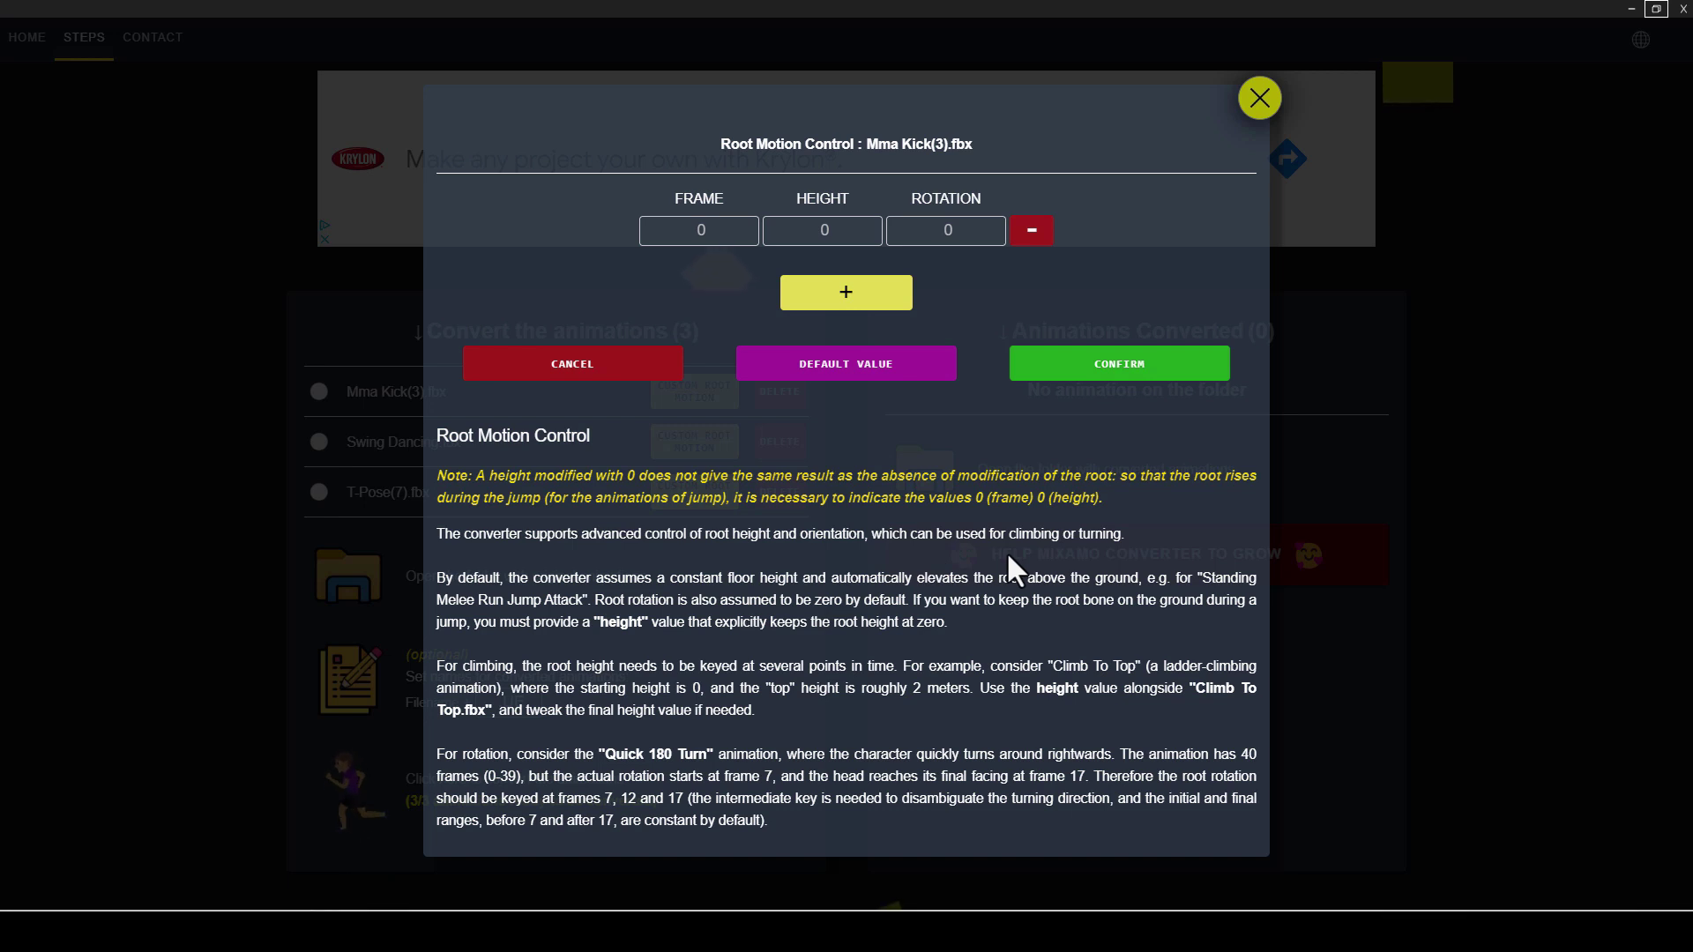
click(1259, 99)
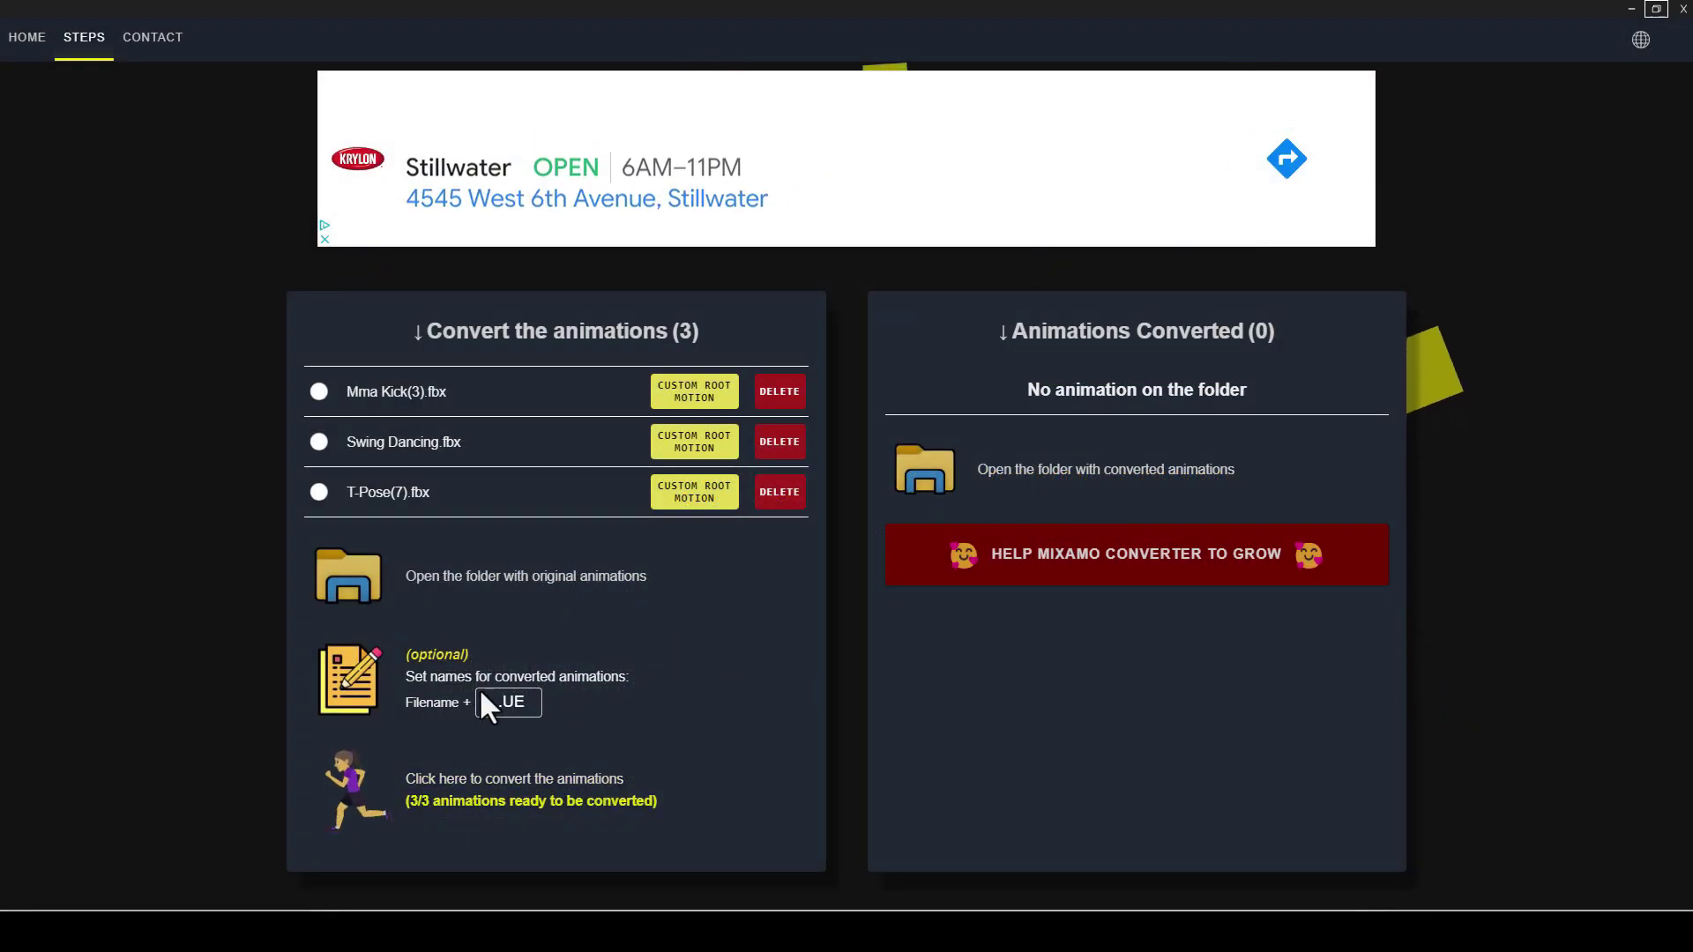
click(533, 798)
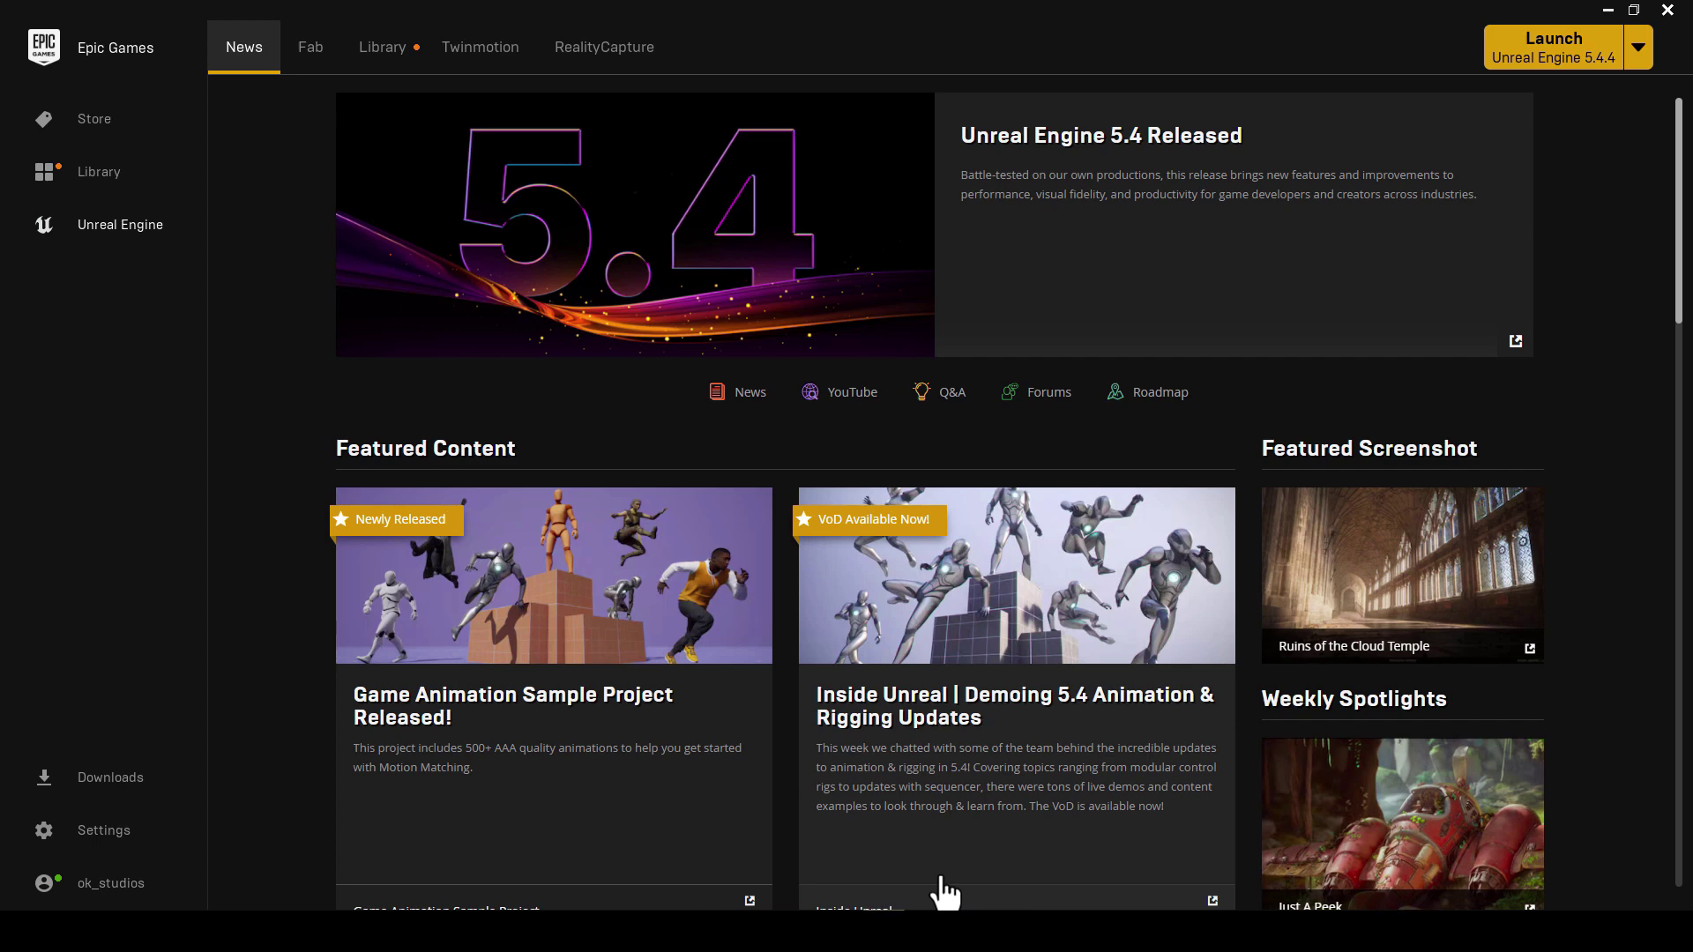
Launch Unreal Engine 5.4.4 from the Epic Games Launcher and create a Third Person game project named Mixamo
click(1579, 62)
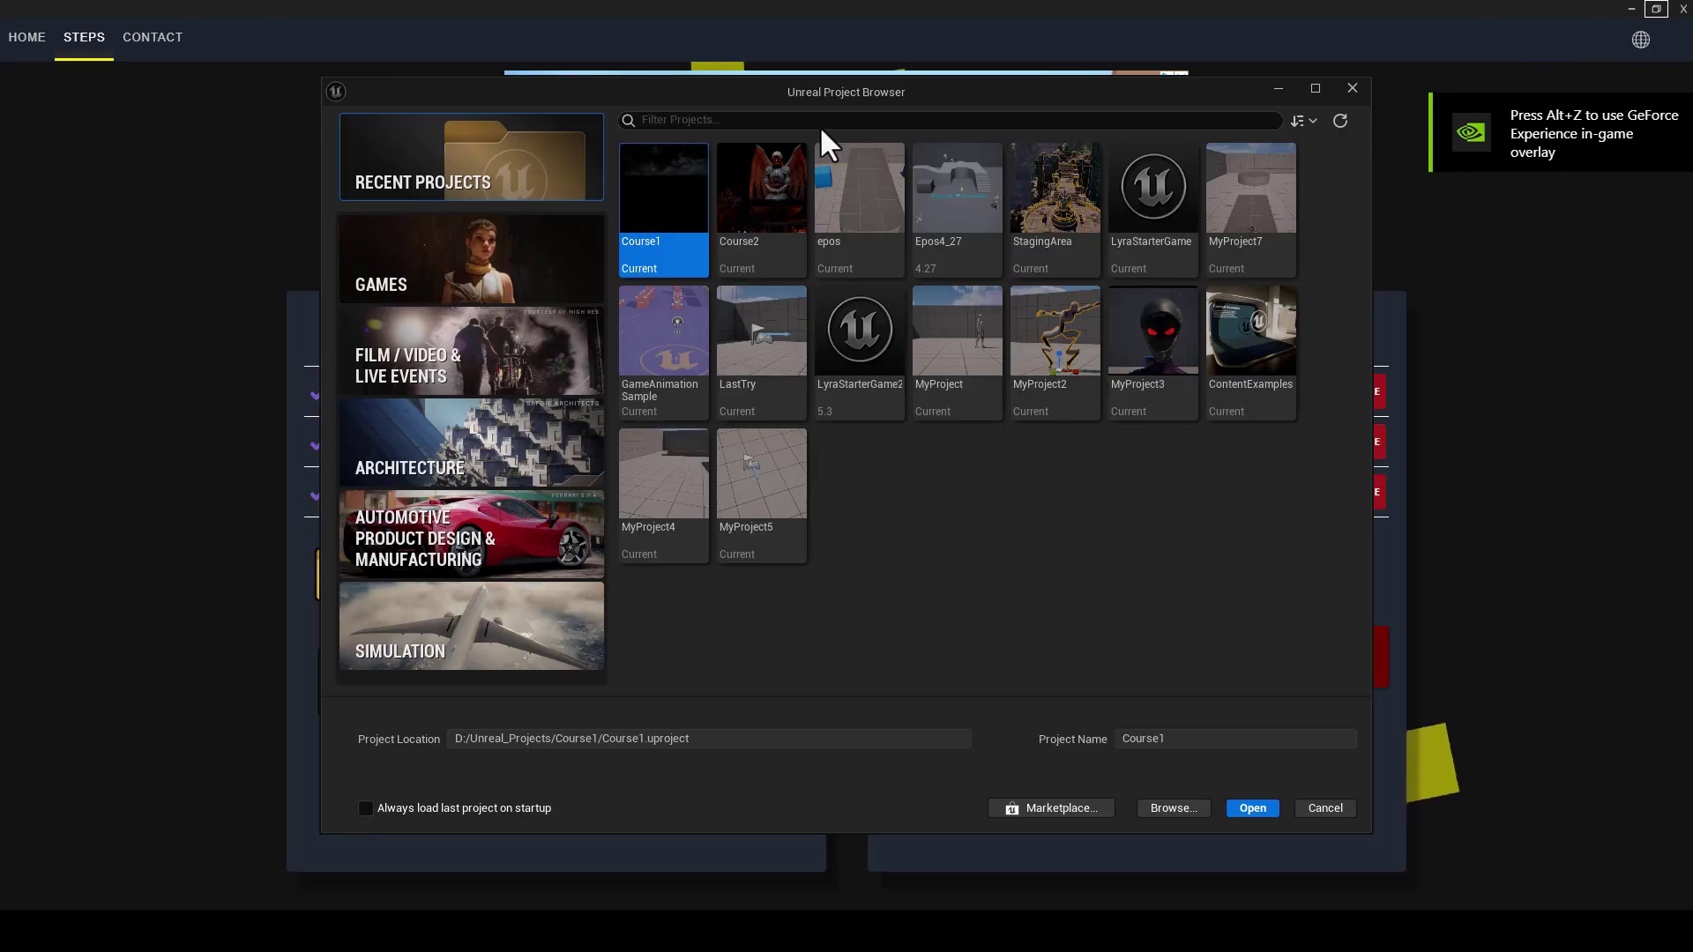
click(492, 247)
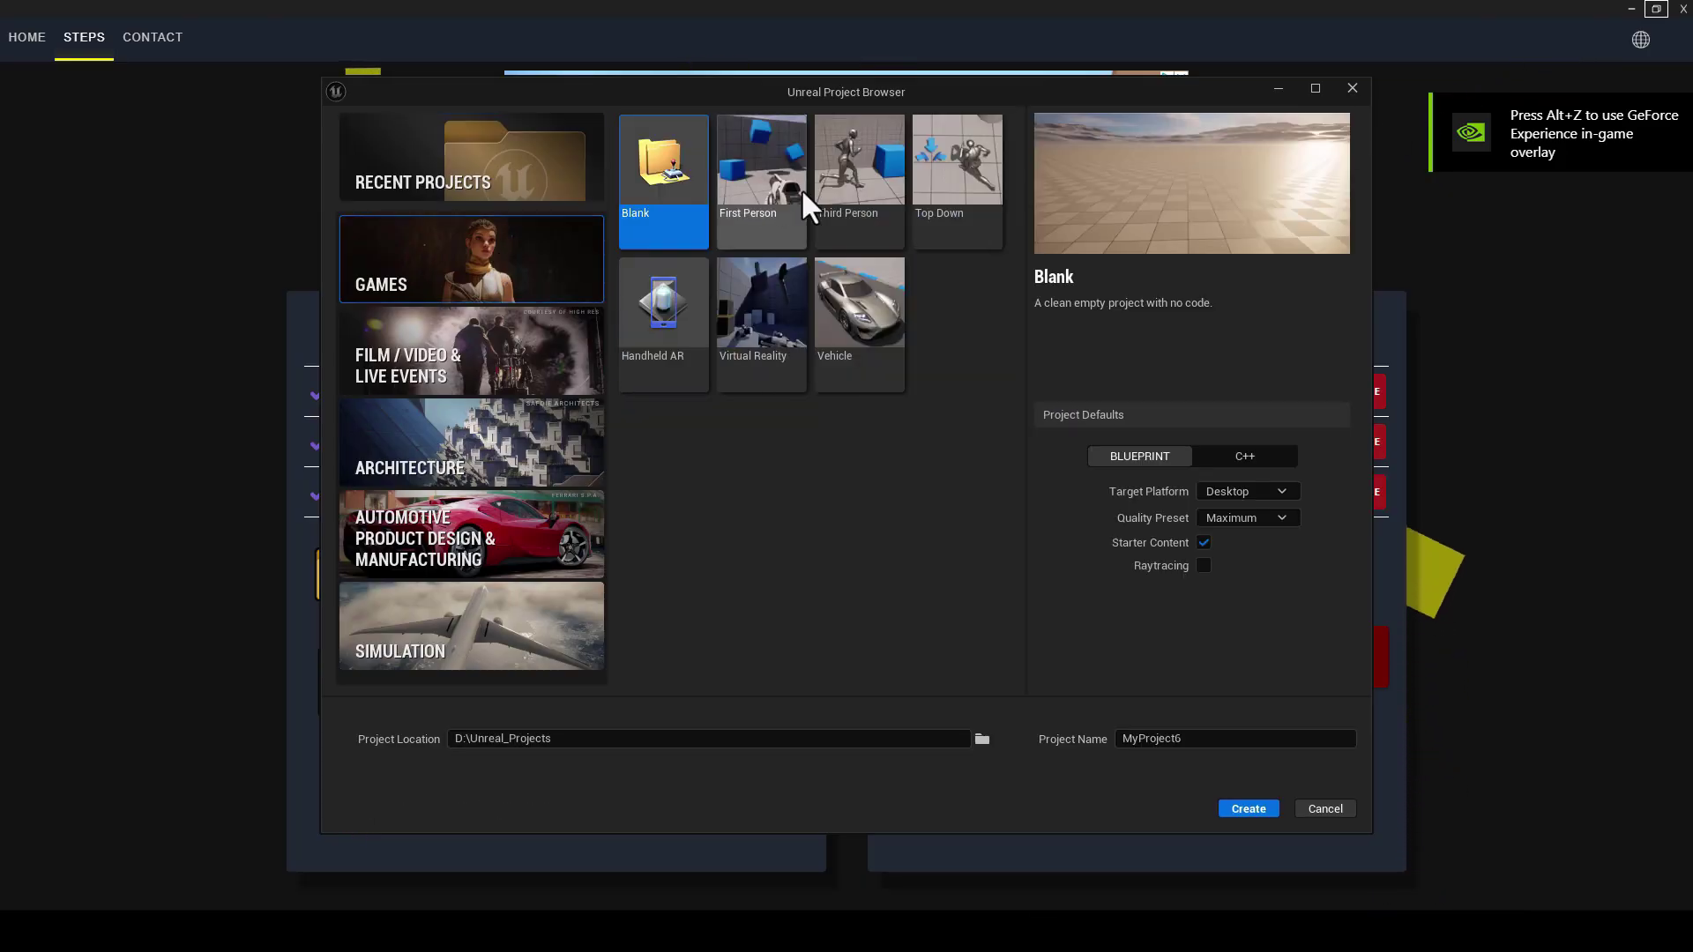
click(862, 208)
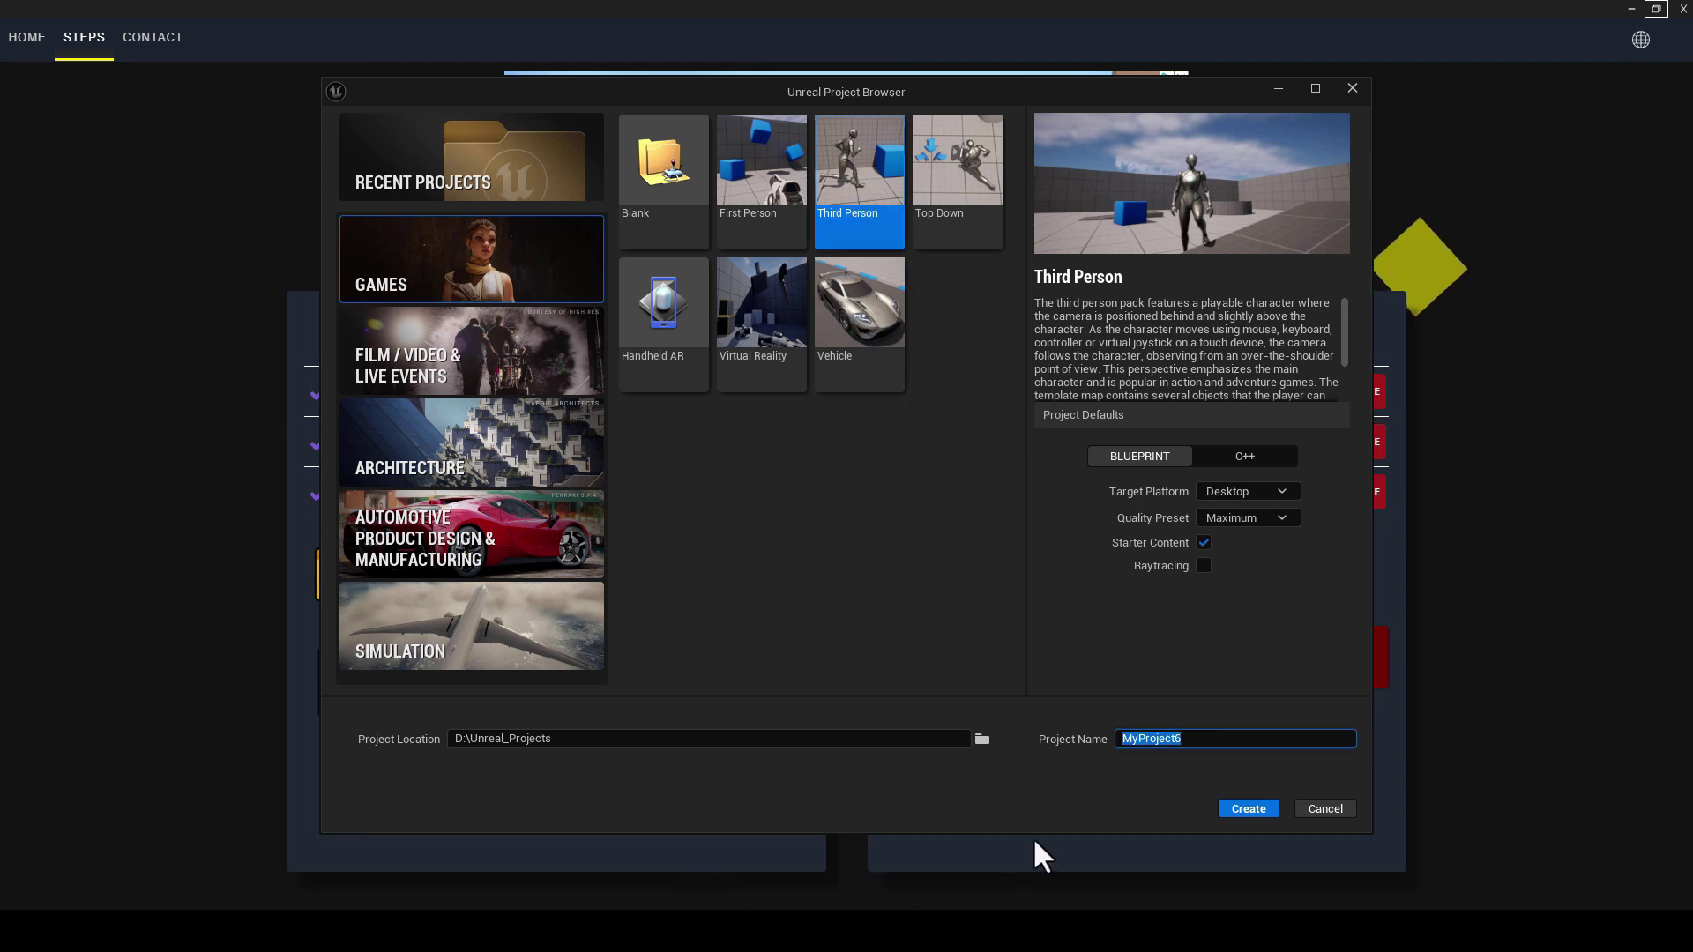
text(Mixamo)
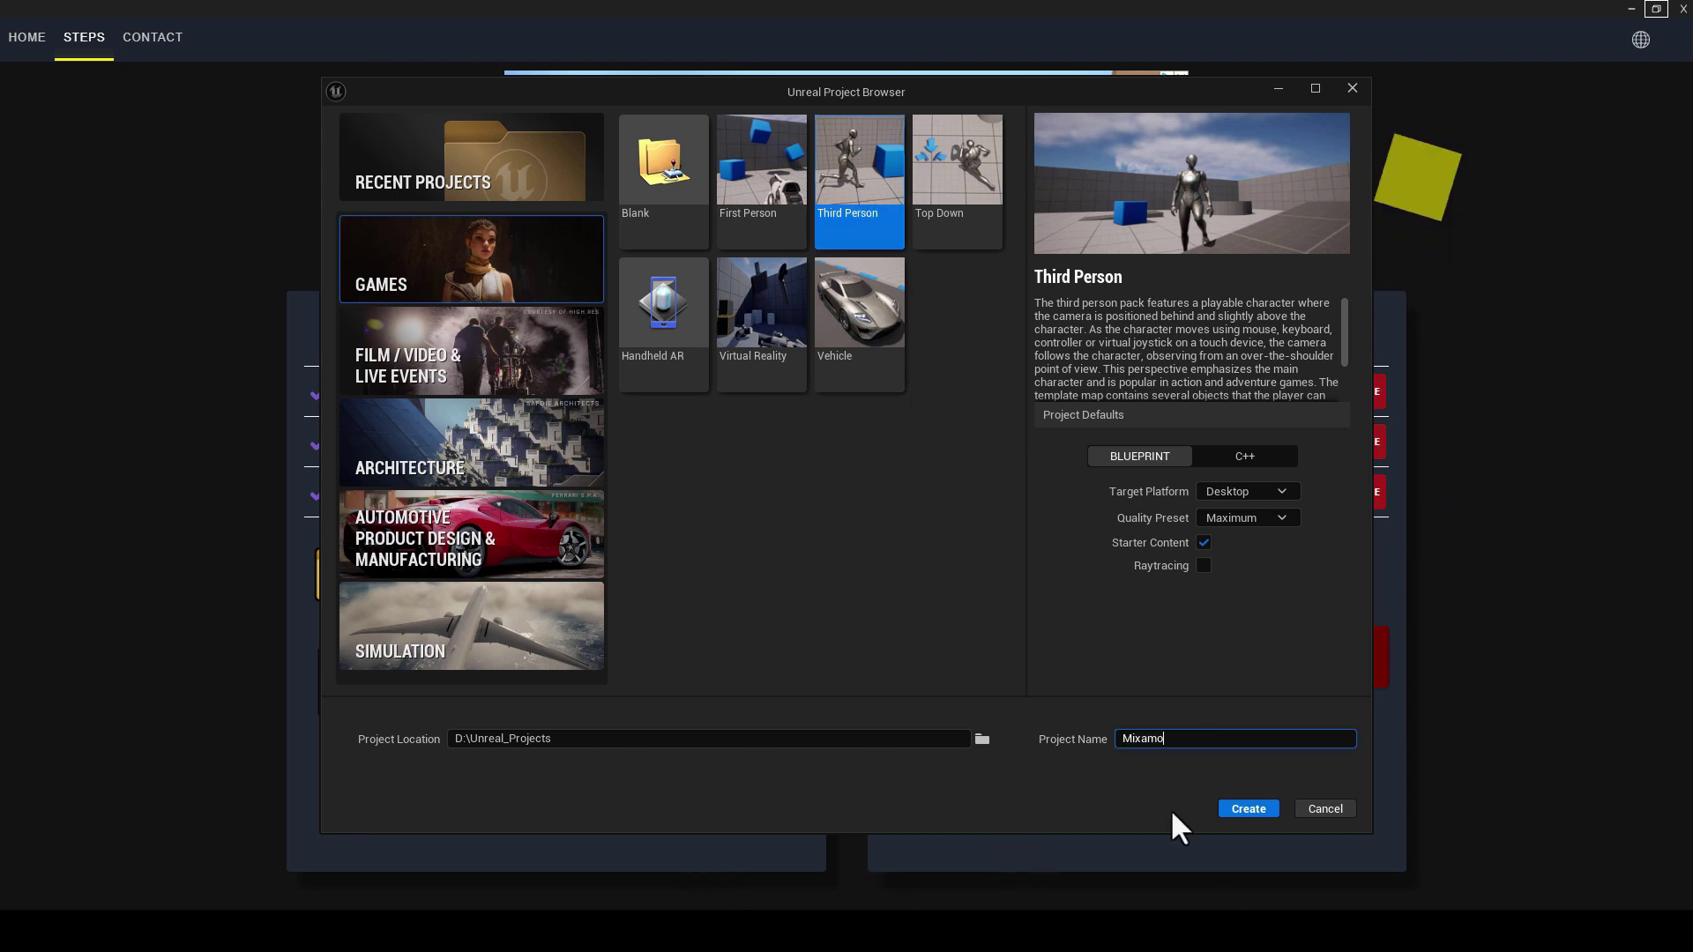
click(1271, 811)
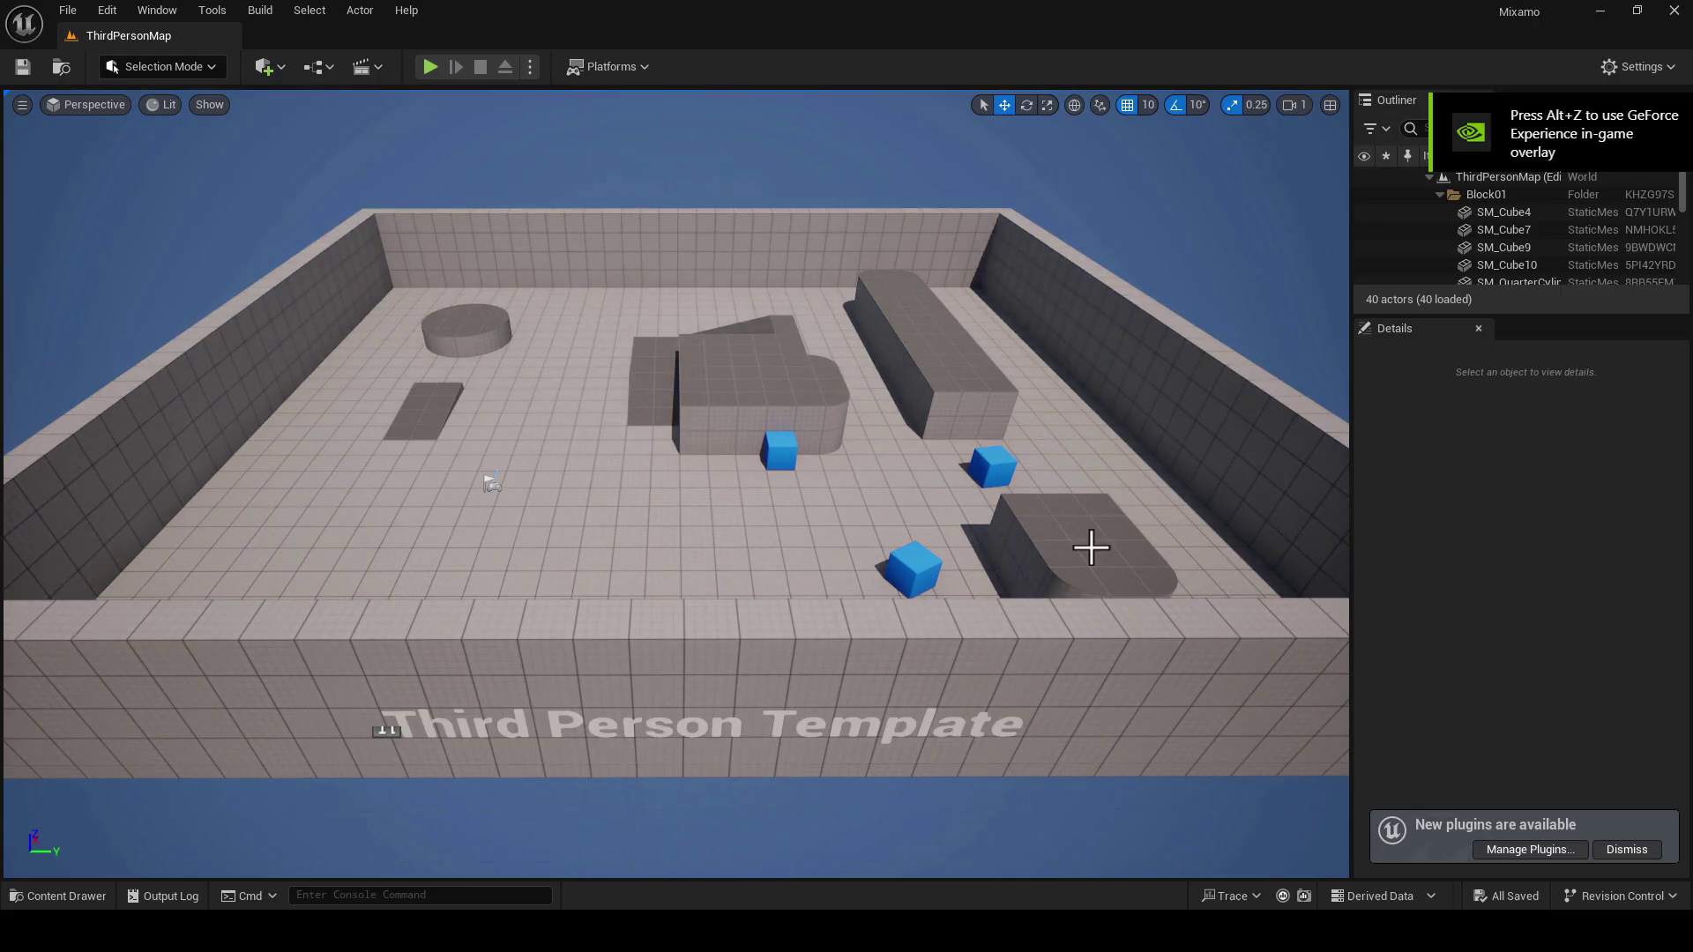
Load the Default Editor Layout in the Unreal Editor
click(153, 10)
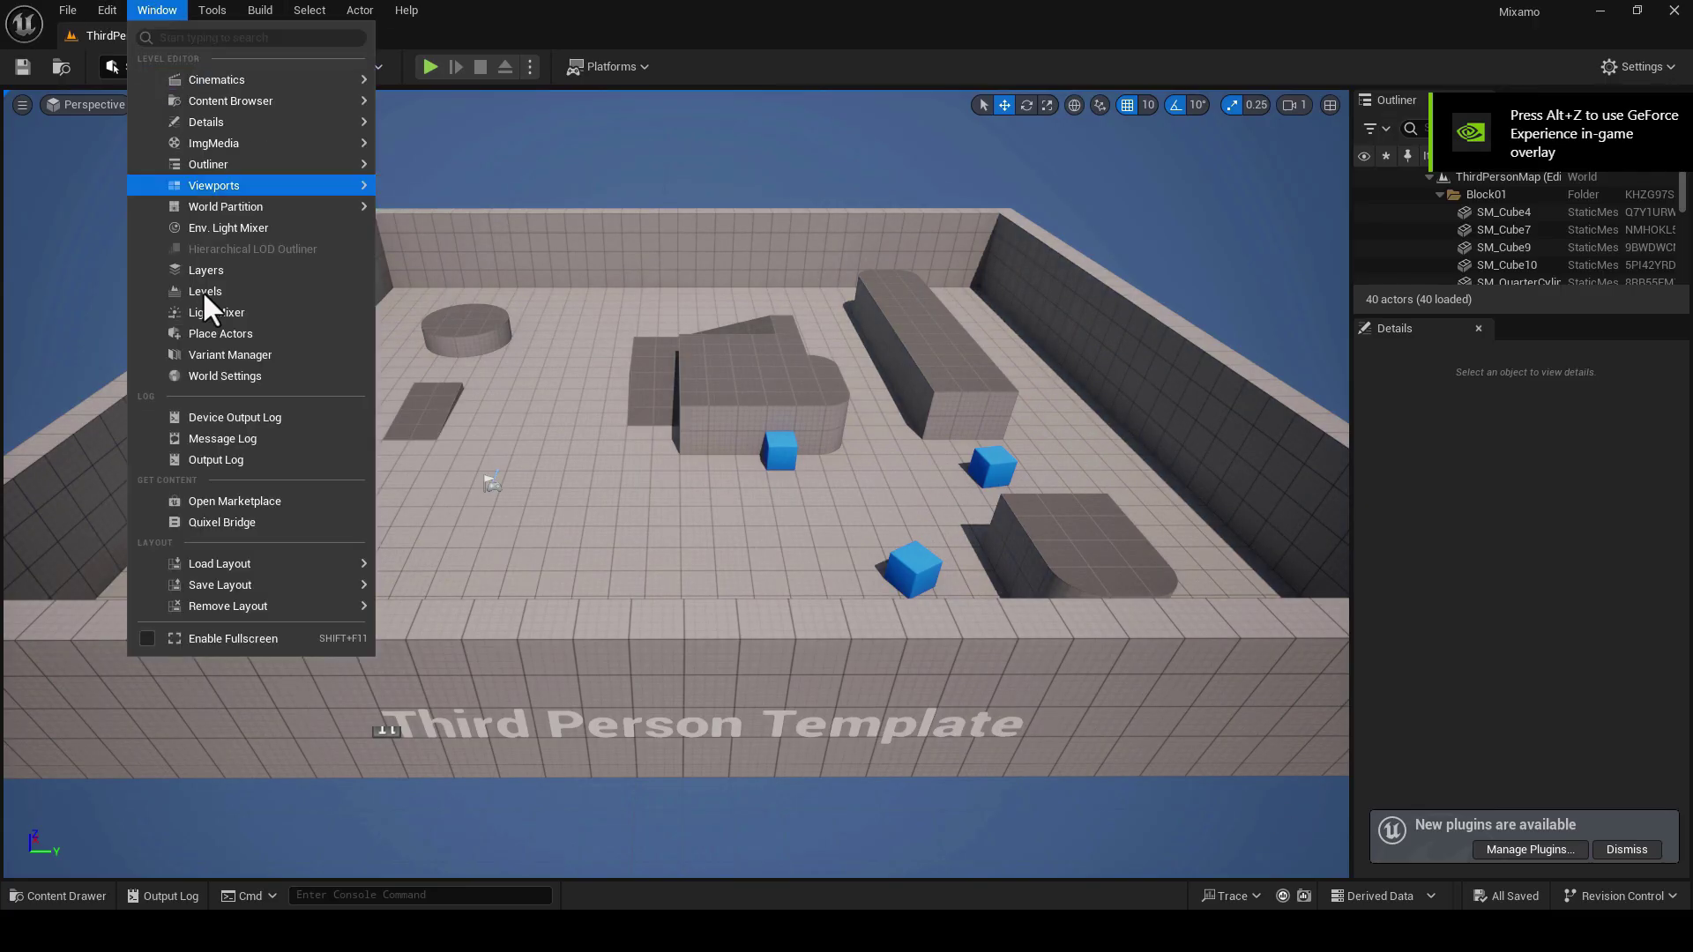
mouse_move(261, 568)
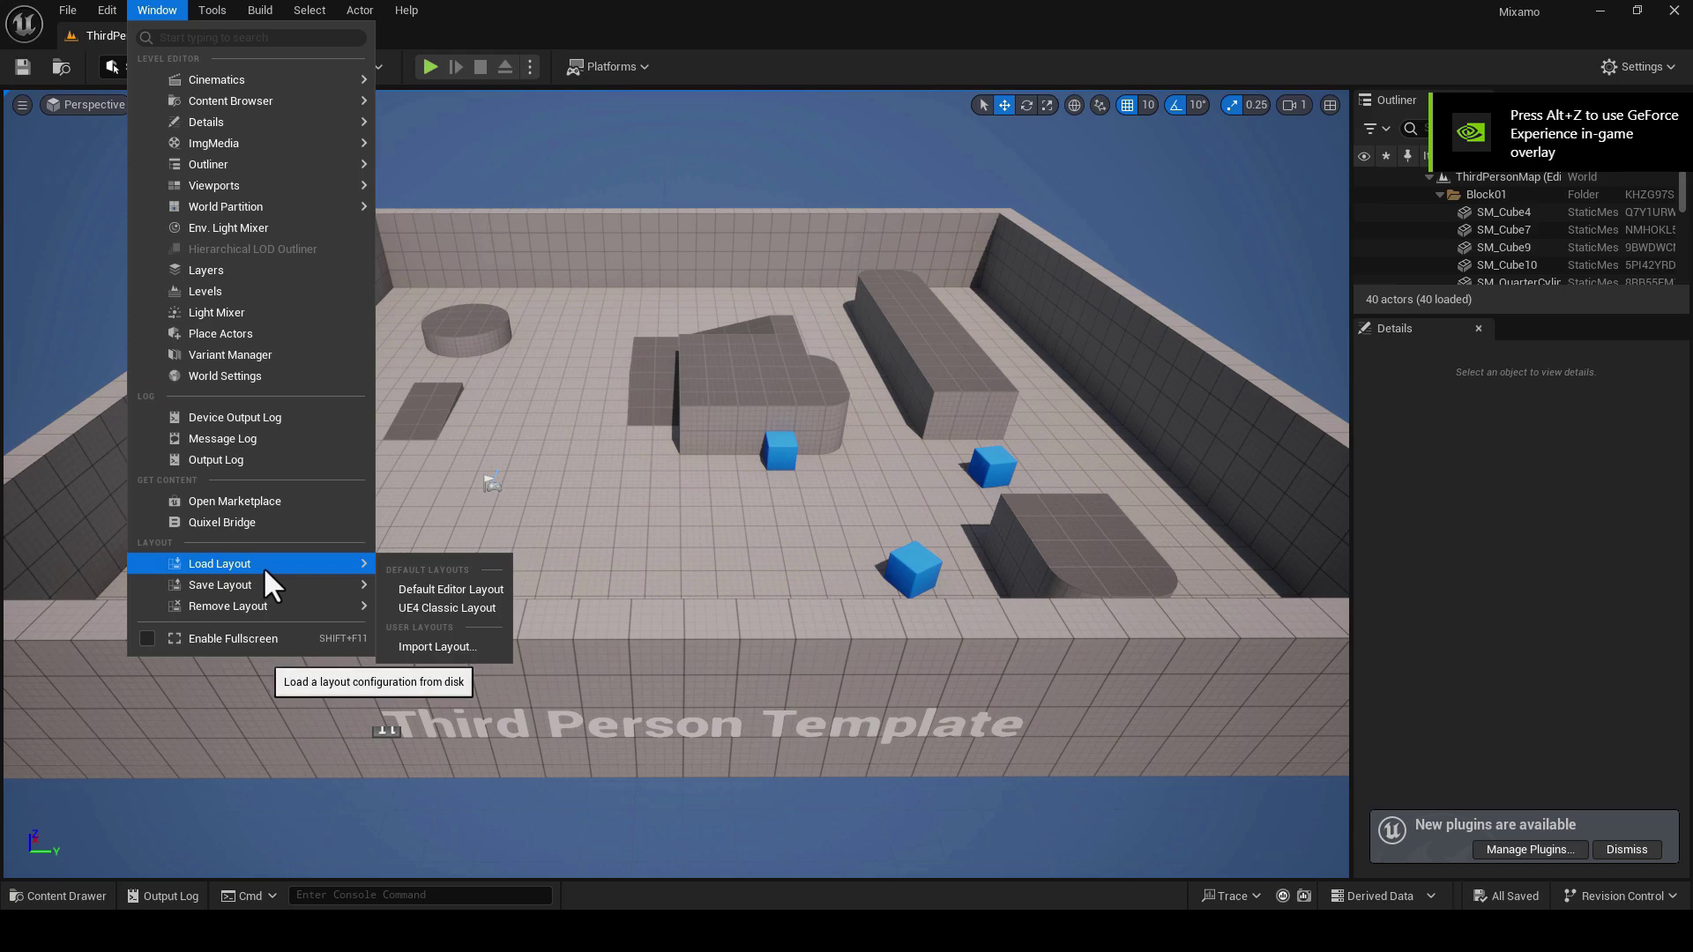
click(469, 589)
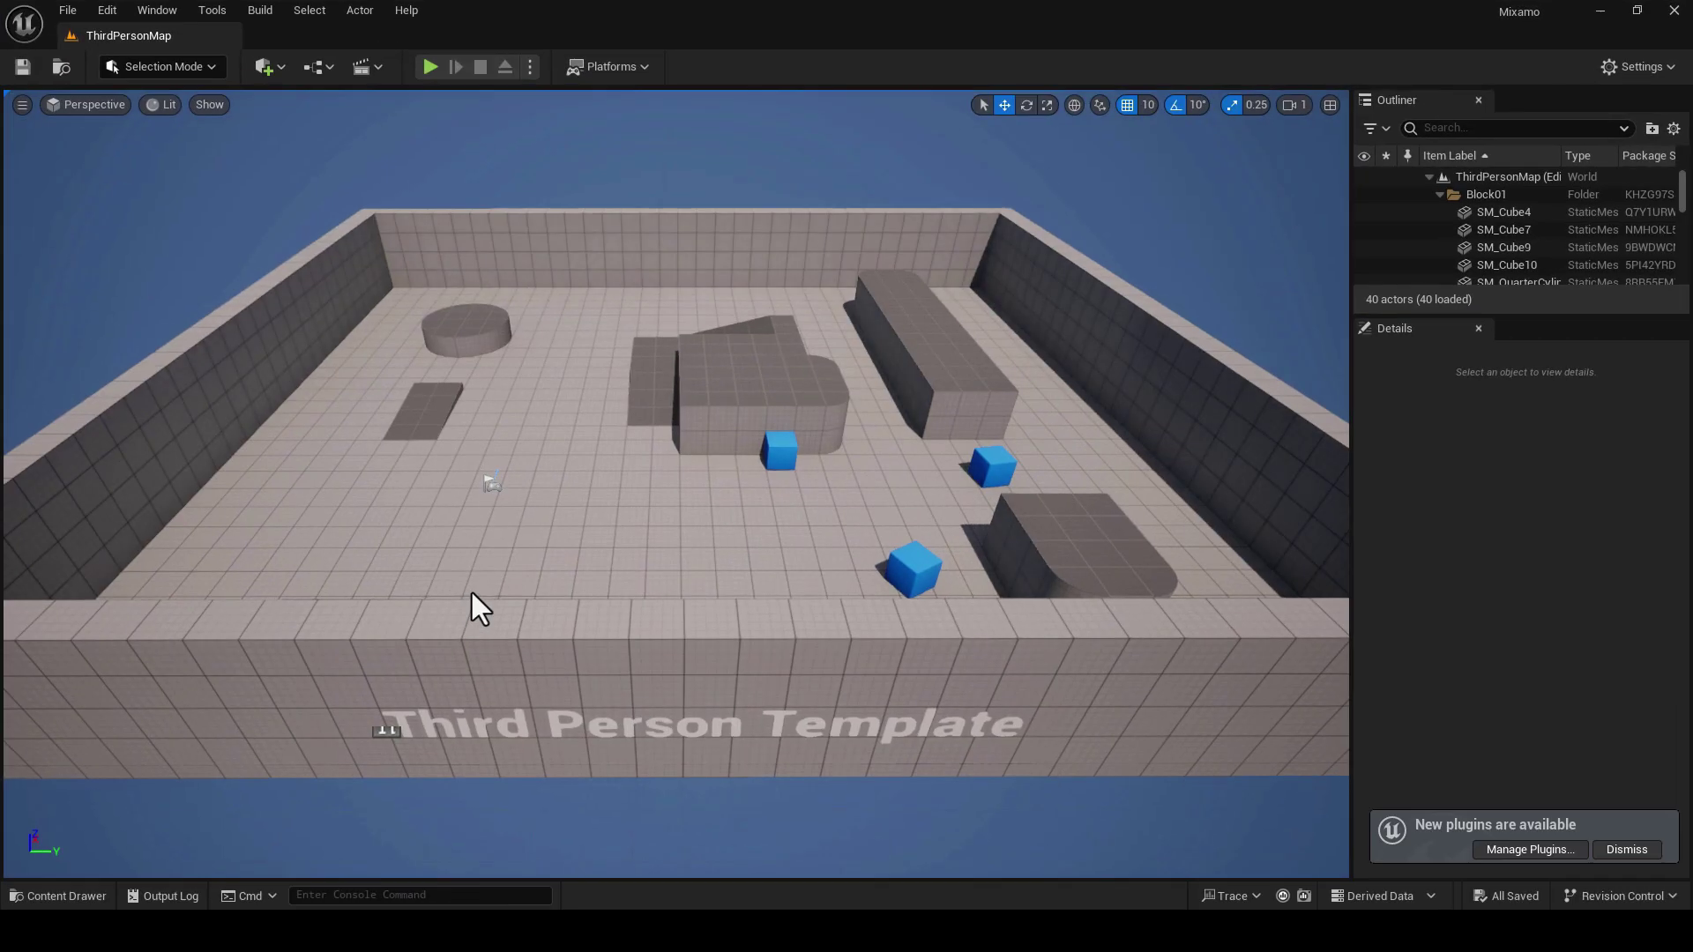
Dock the content drawer in the layout, show the root Content folder and enlarge the browser area
click(57, 896)
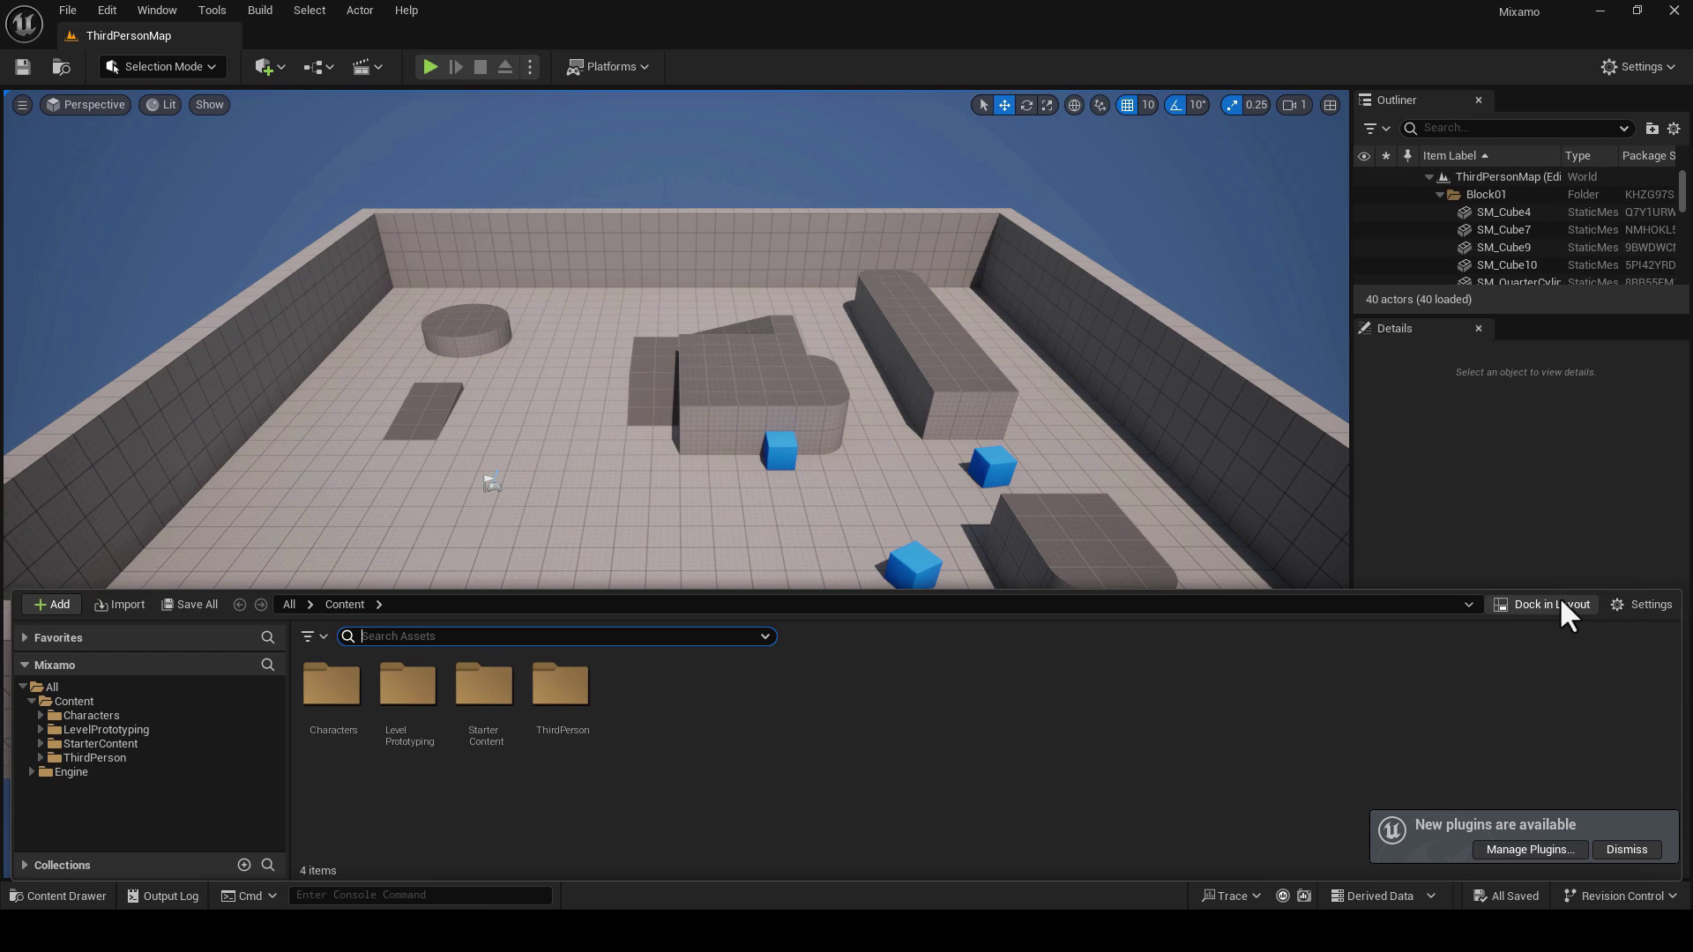
click(1559, 604)
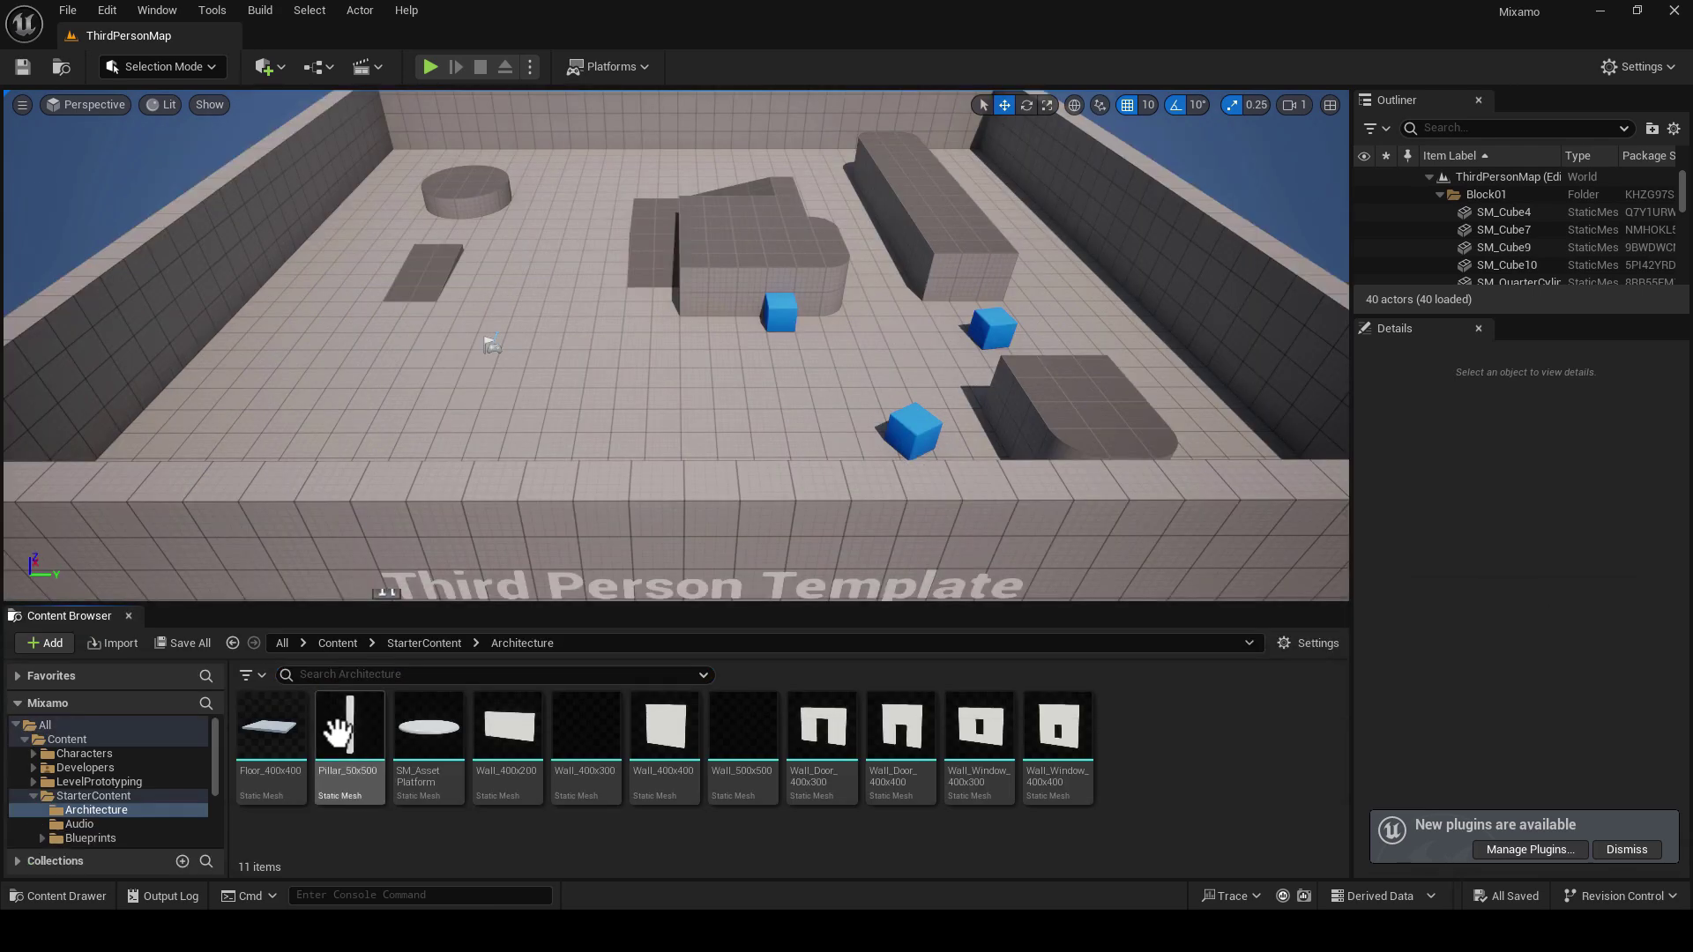
click(43, 739)
drag(768, 602, 754, 516)
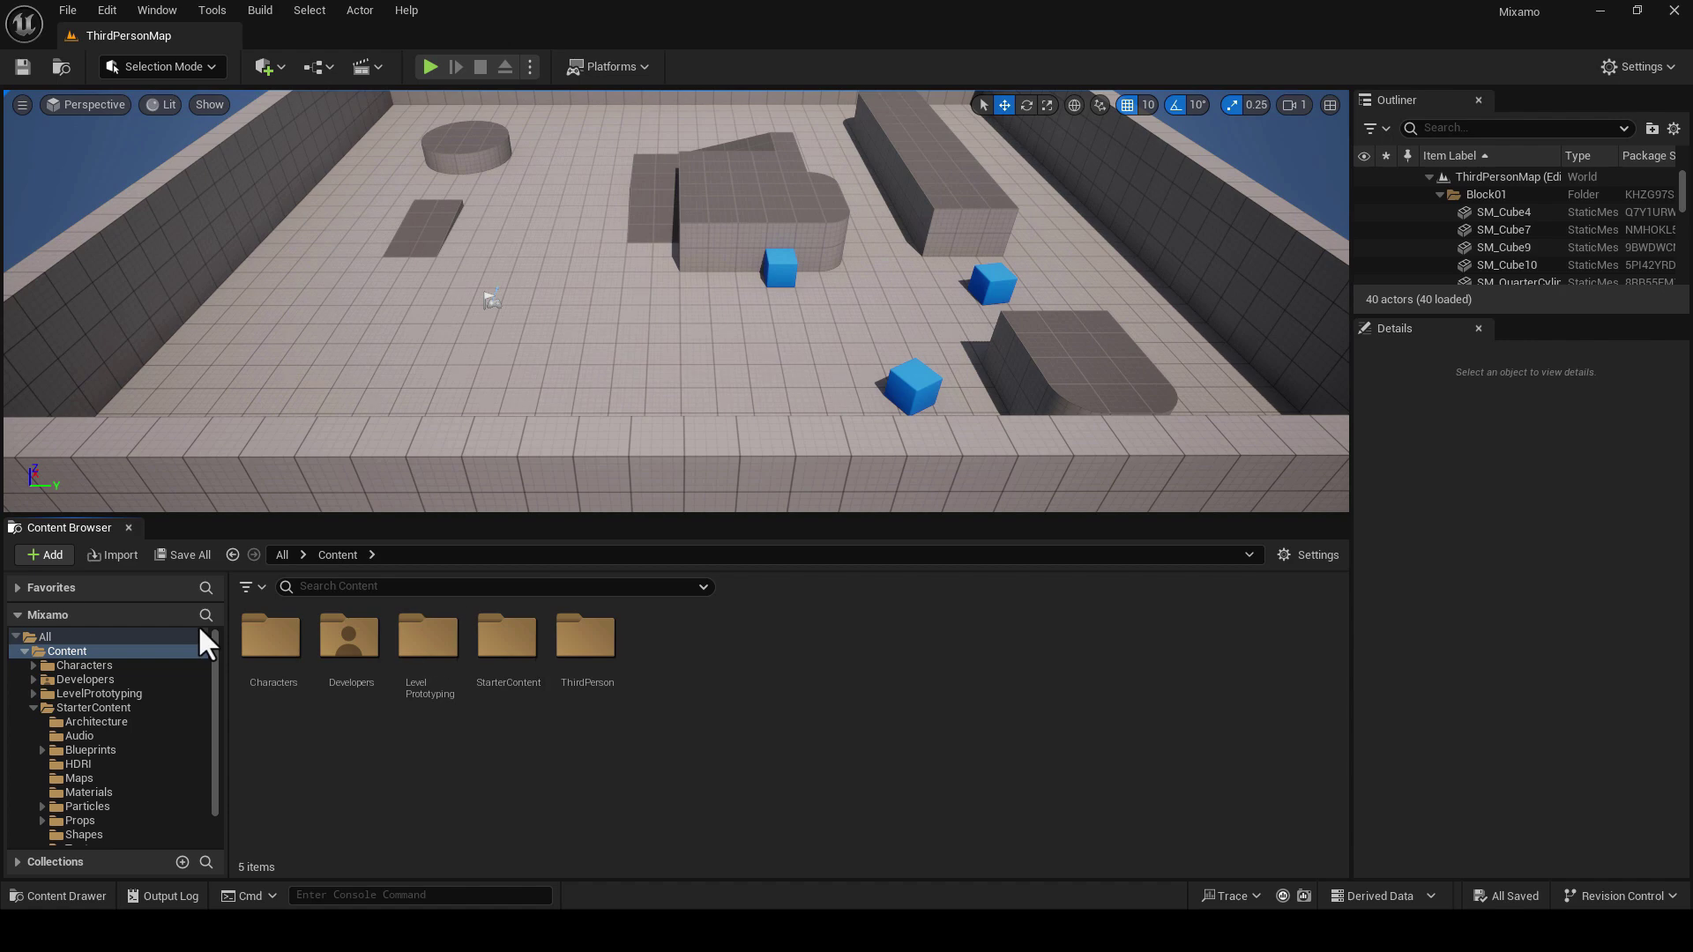
Choose T-Pose(7).UE.fbx from the converter's OutgoingFbx folder in Downloads for import into the Content folder
click(47, 556)
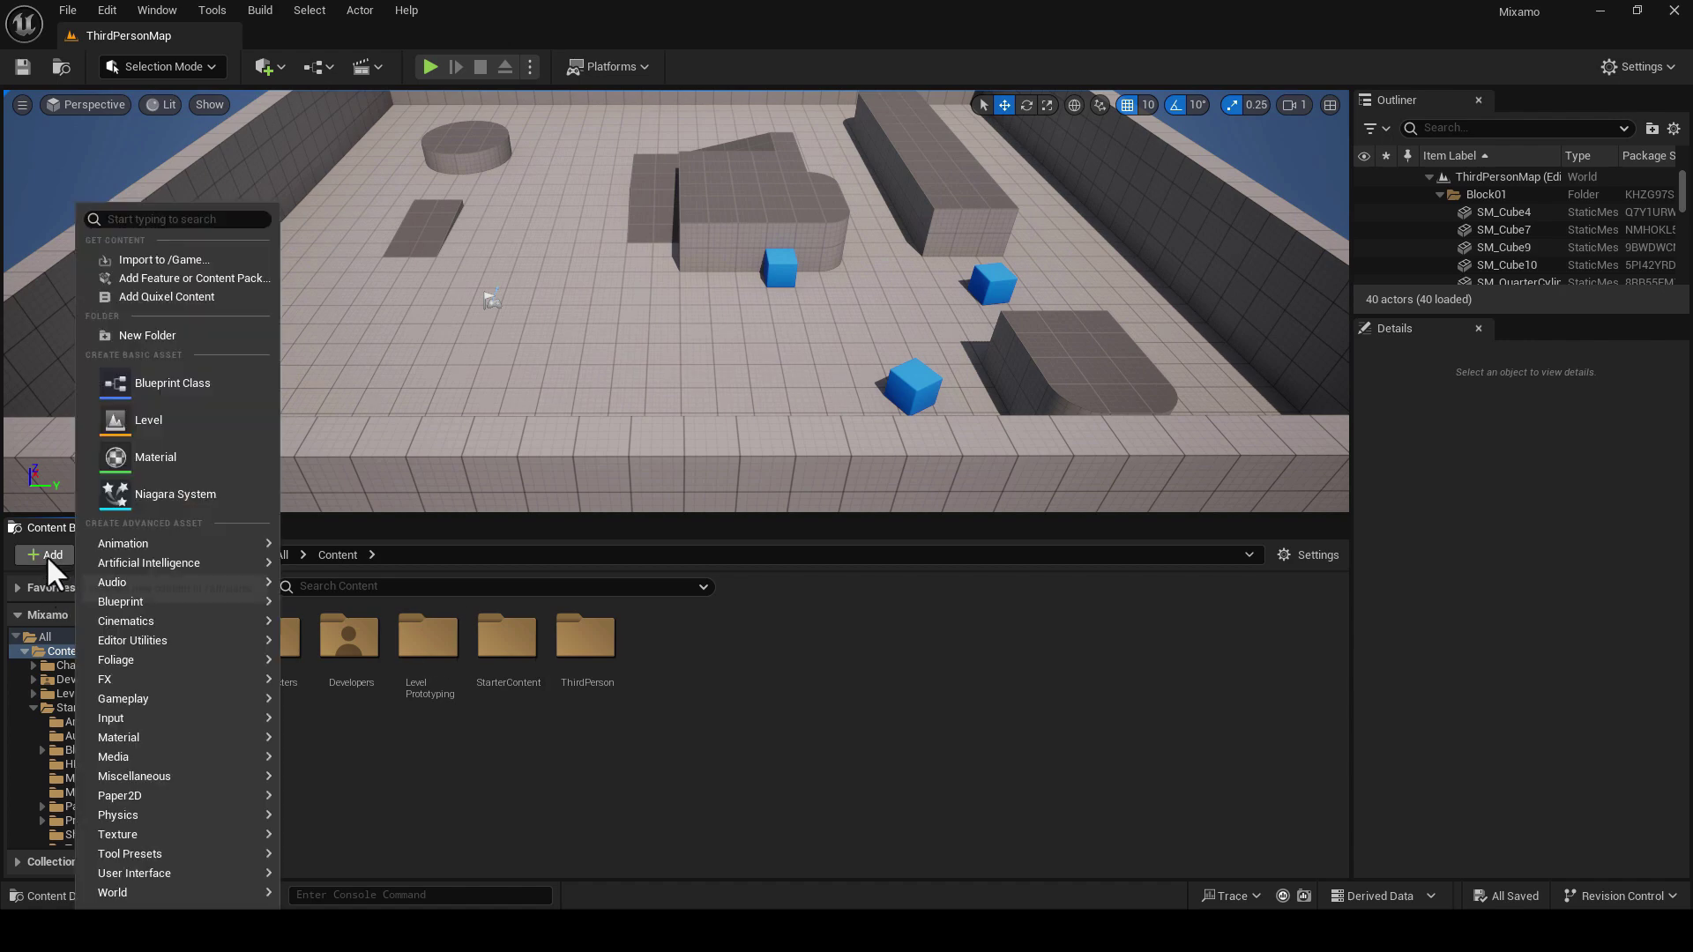
click(219, 258)
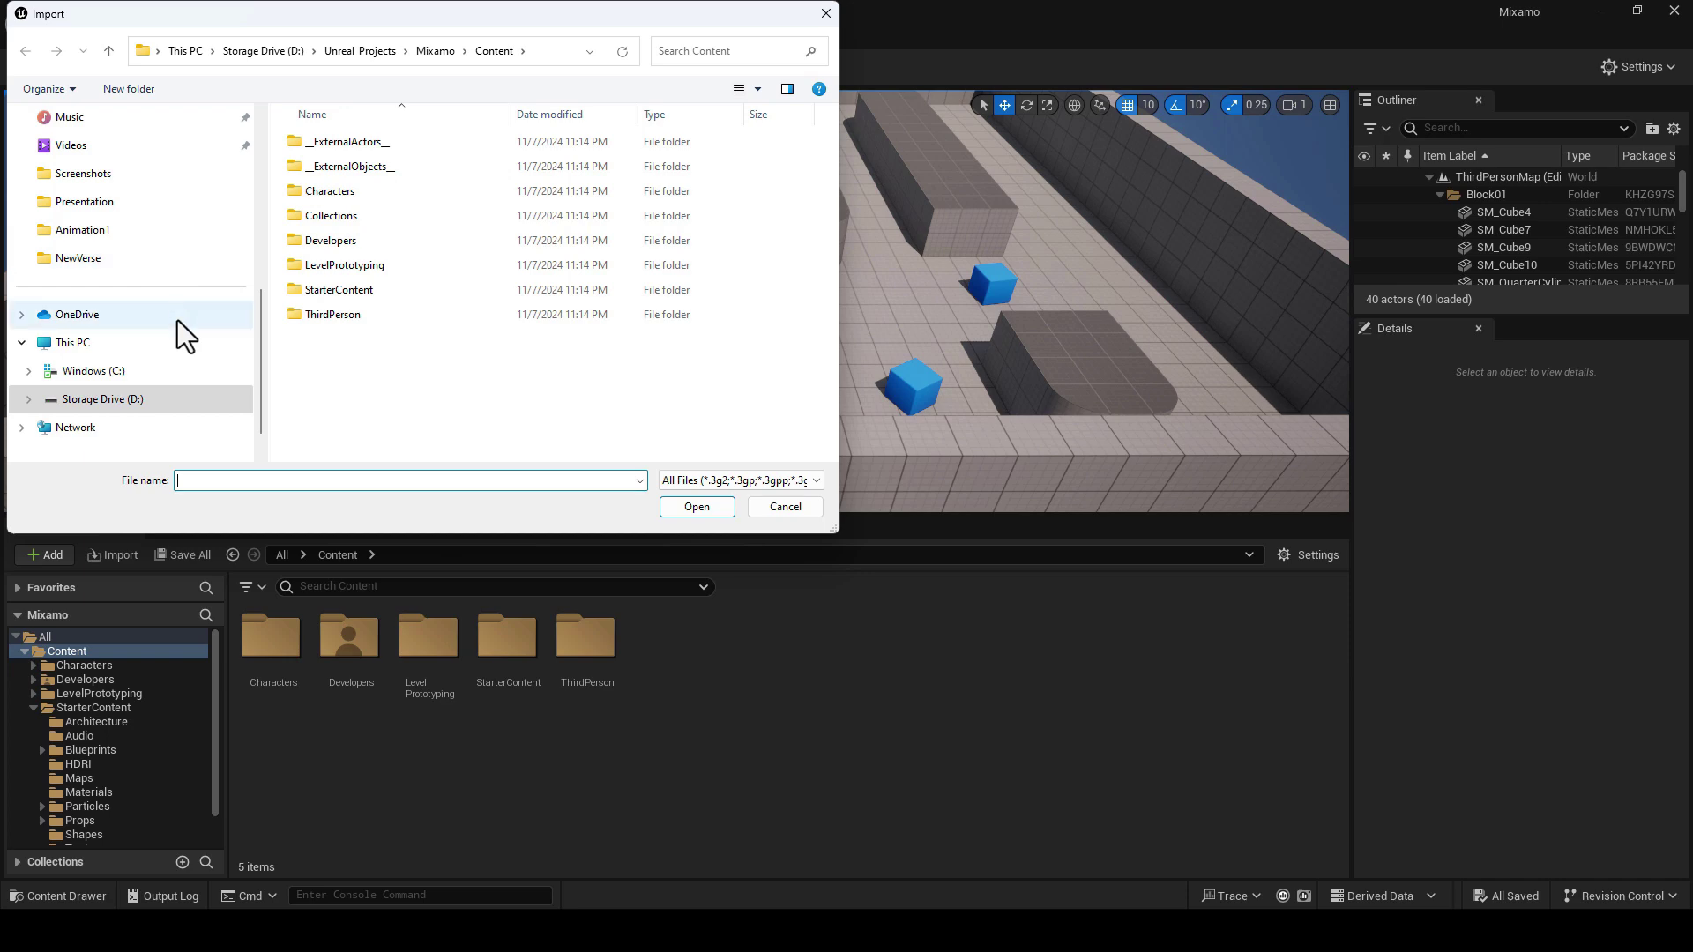
scroll(175, 319, up, 5)
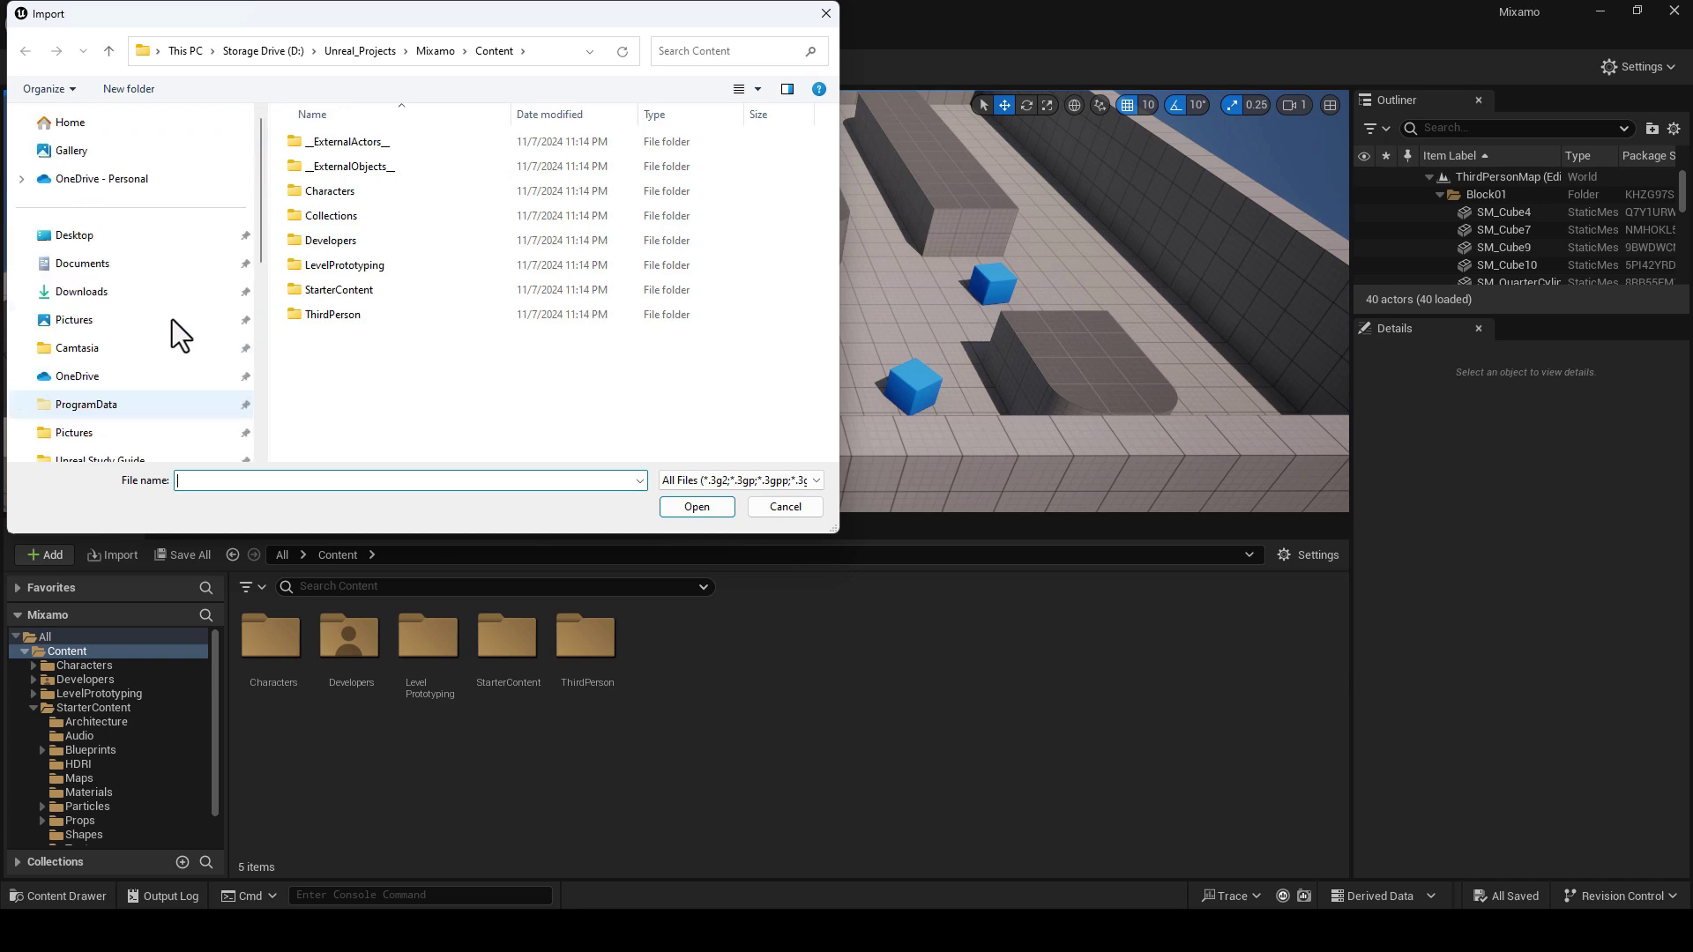
click(134, 291)
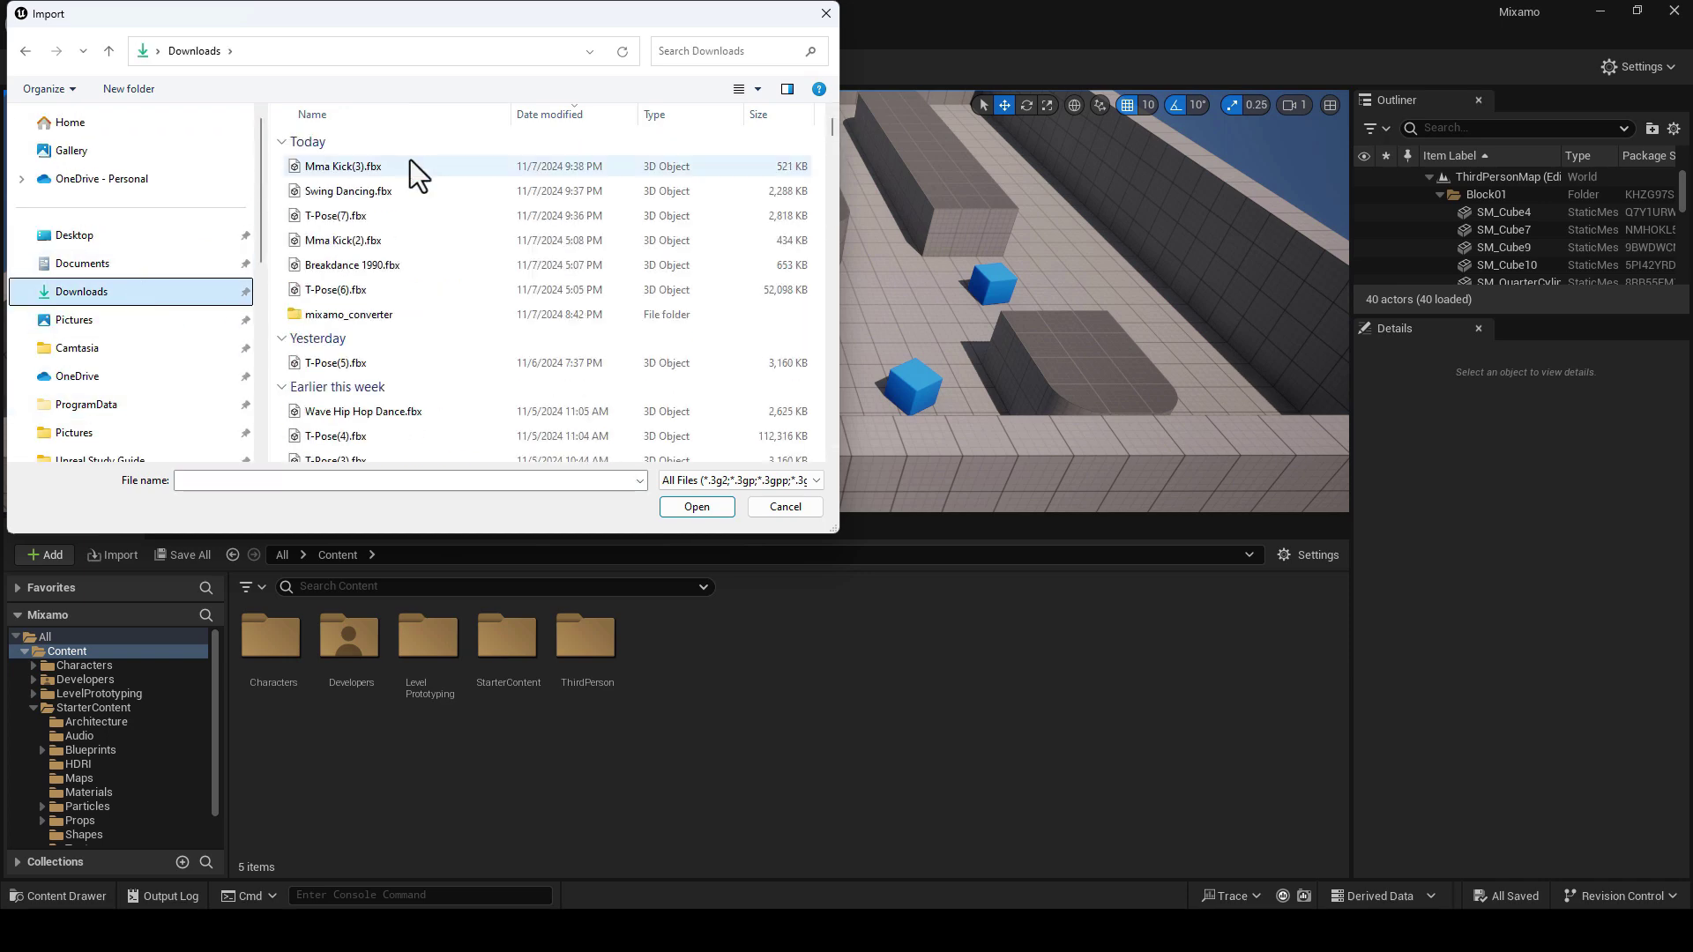
double_click(404, 311)
click(375, 172)
double_click(376, 172)
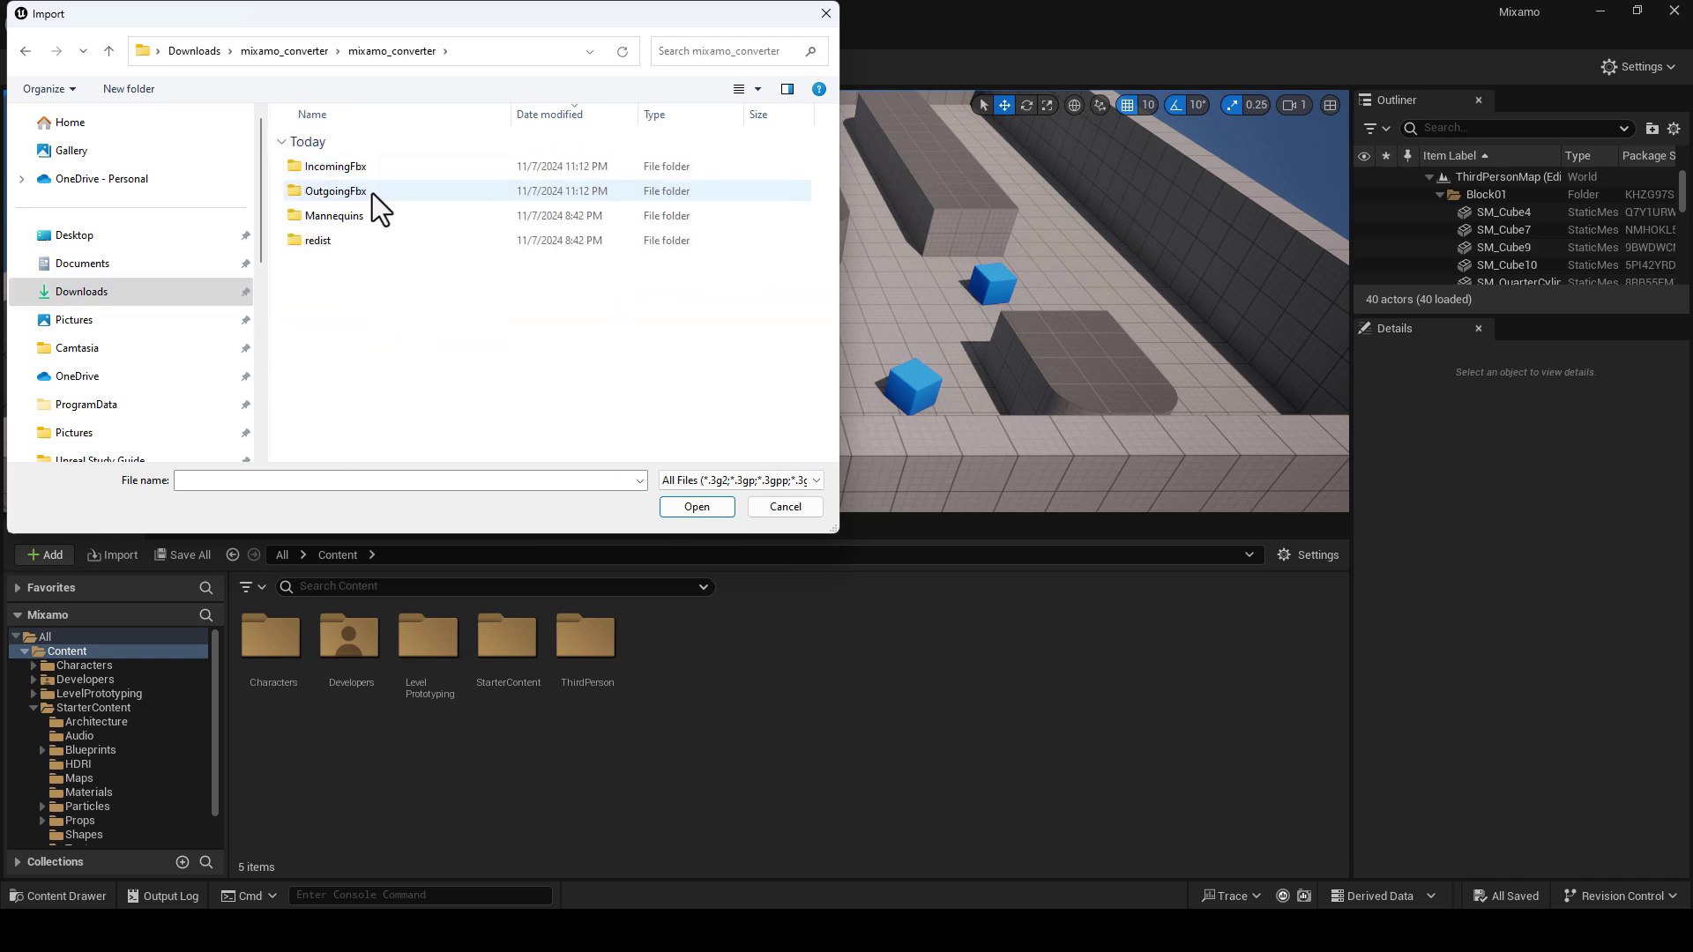
double_click(372, 193)
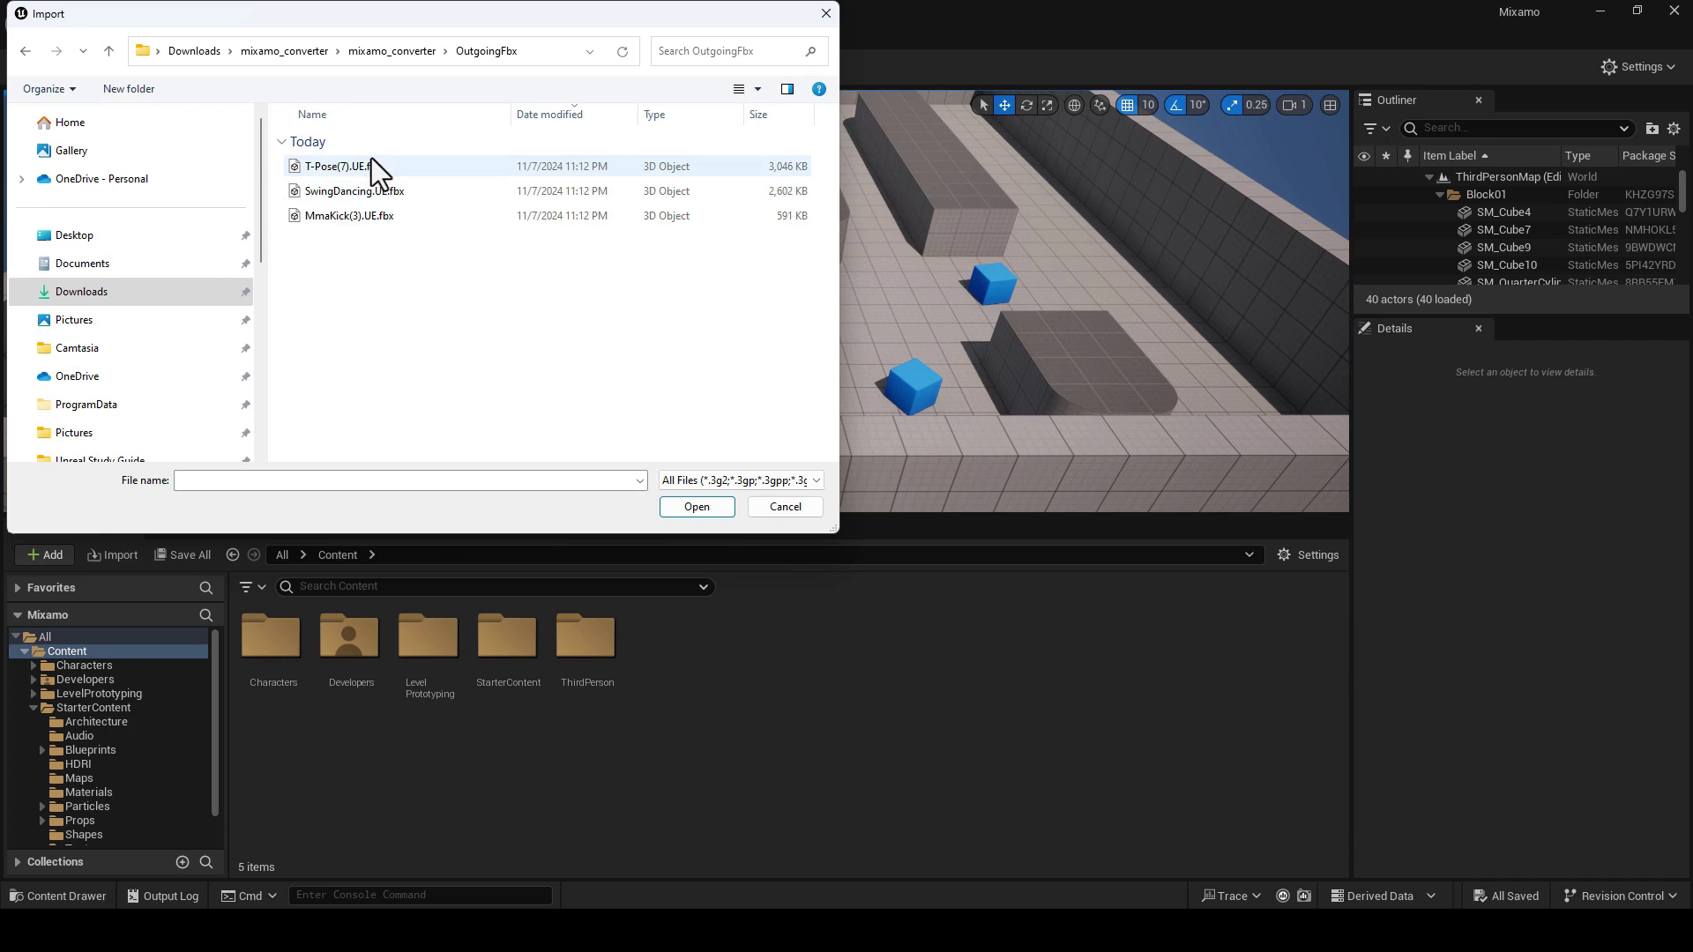
click(369, 166)
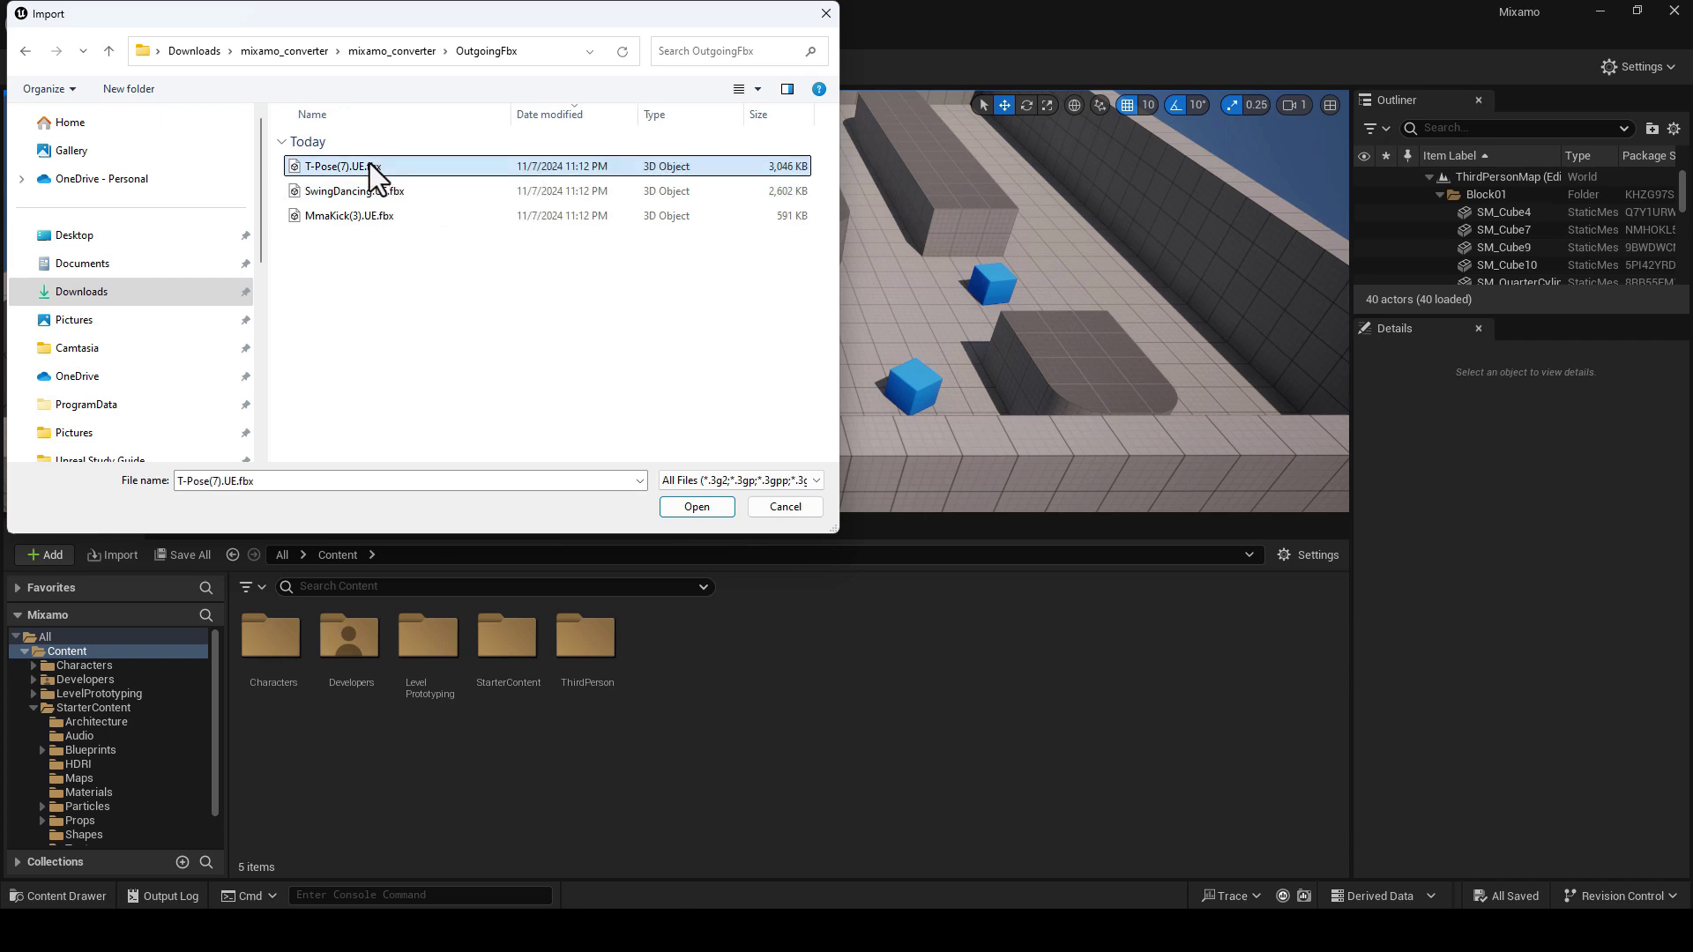
click(718, 509)
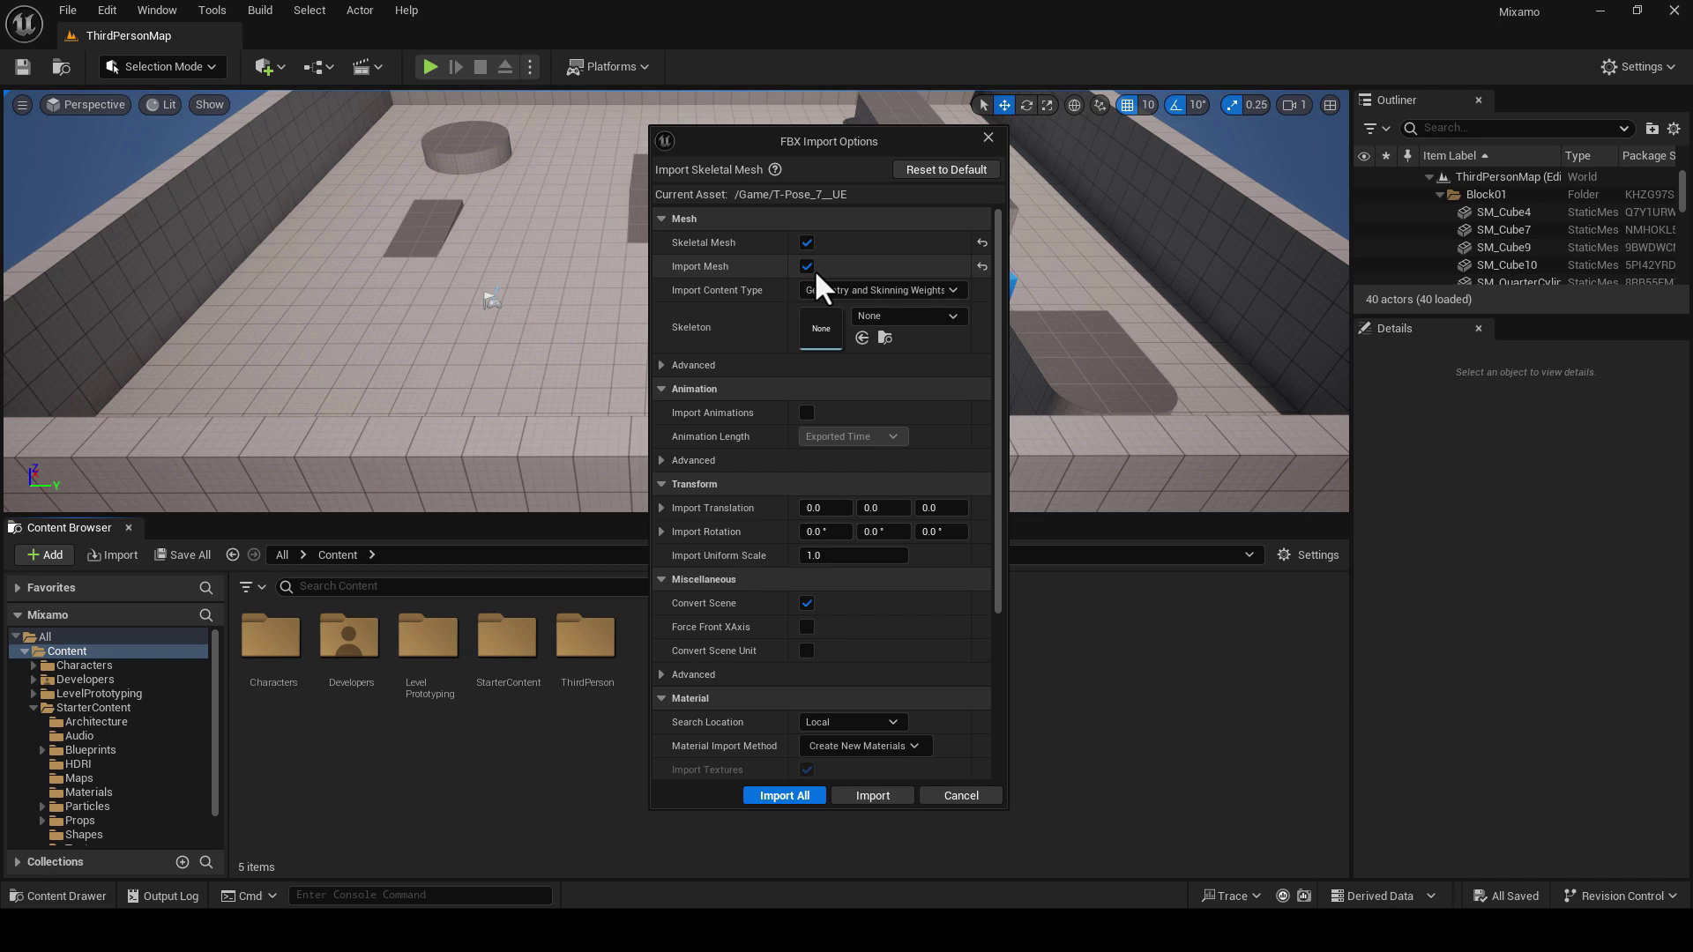
Import the T-pose skeletal mesh with no existing skeleton, enabling Import Animations, Use Default Sample Rate and Snap to Closest Frame Boundary
click(806, 412)
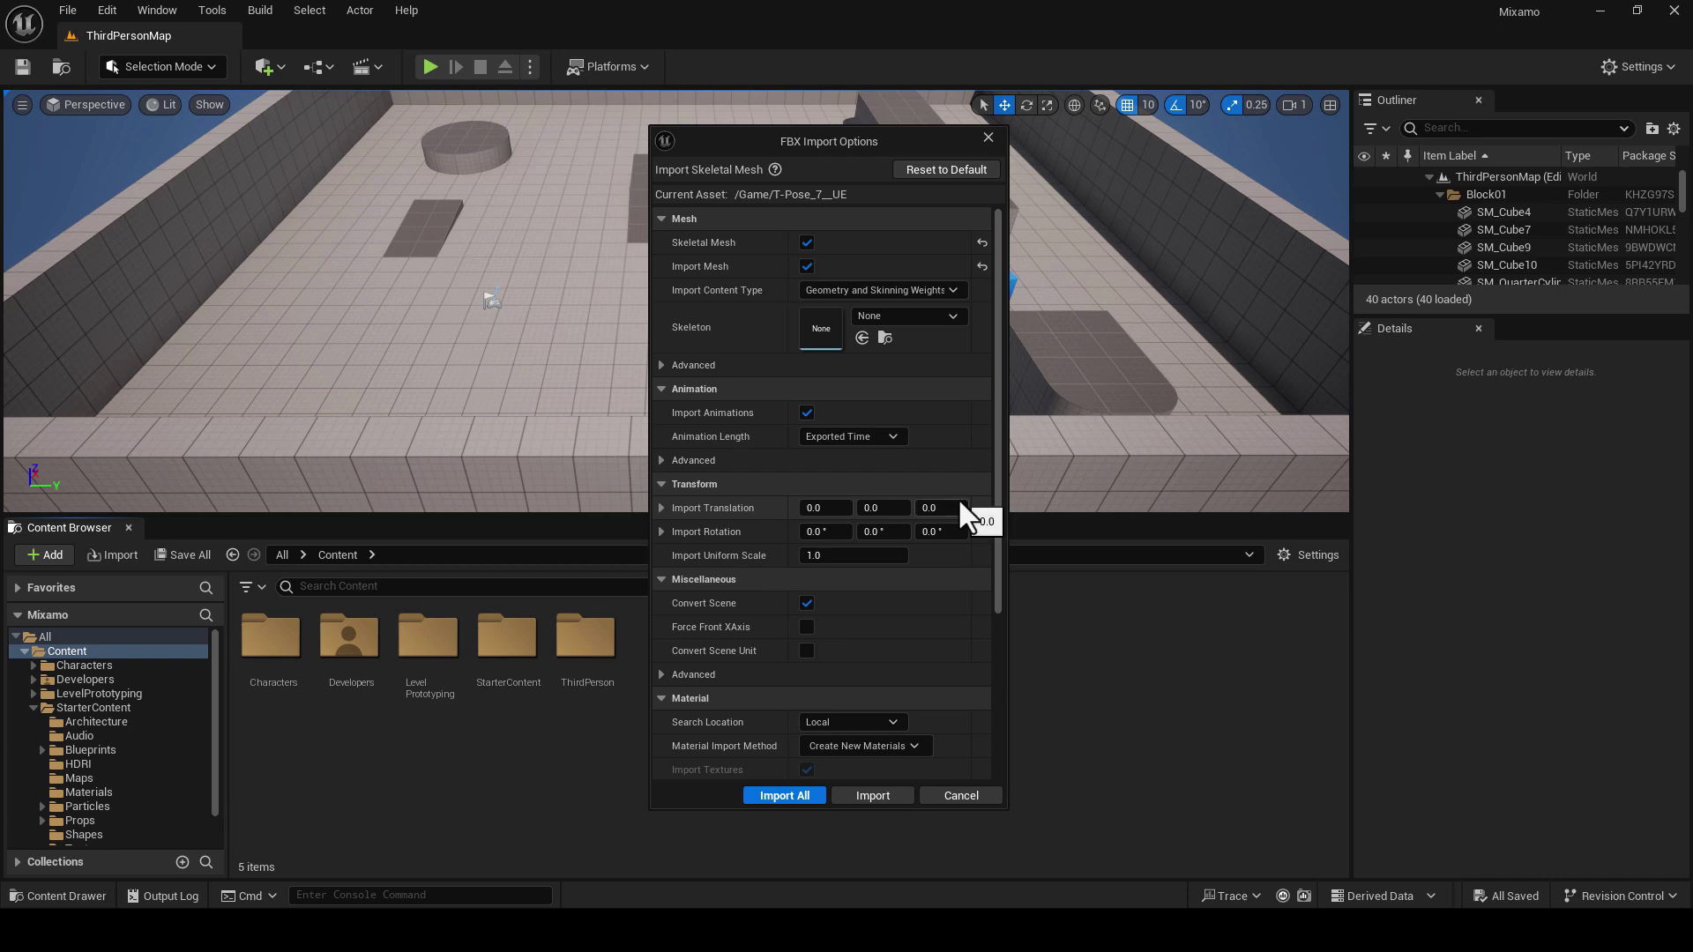
click(961, 461)
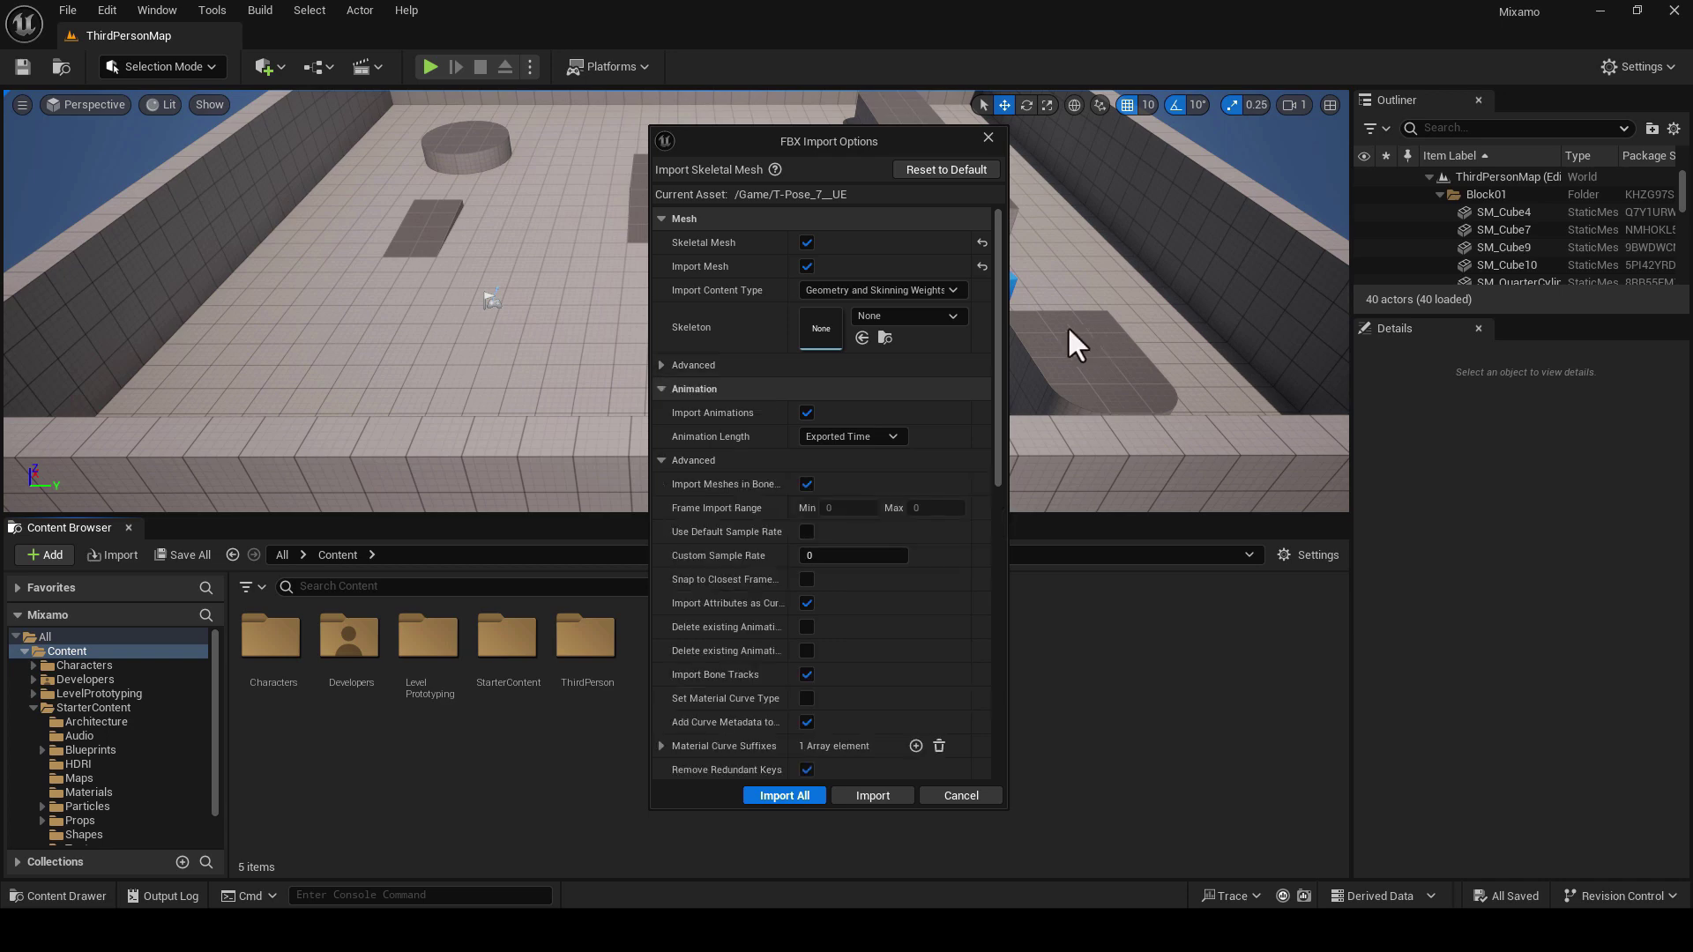
click(661, 366)
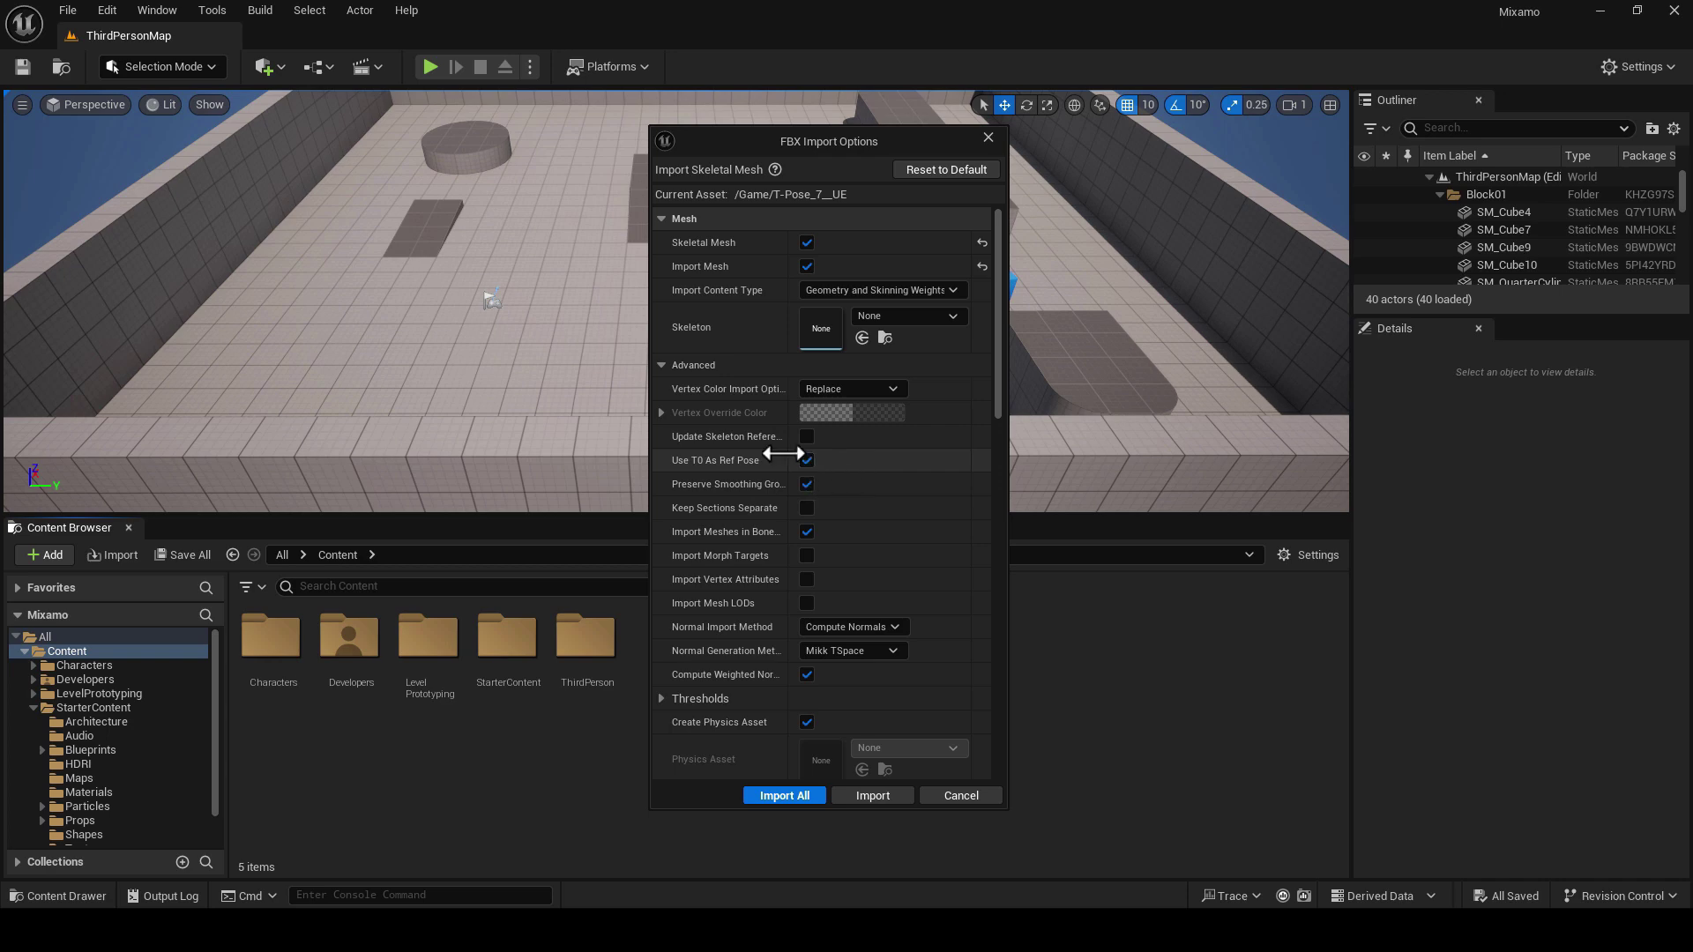
click(663, 365)
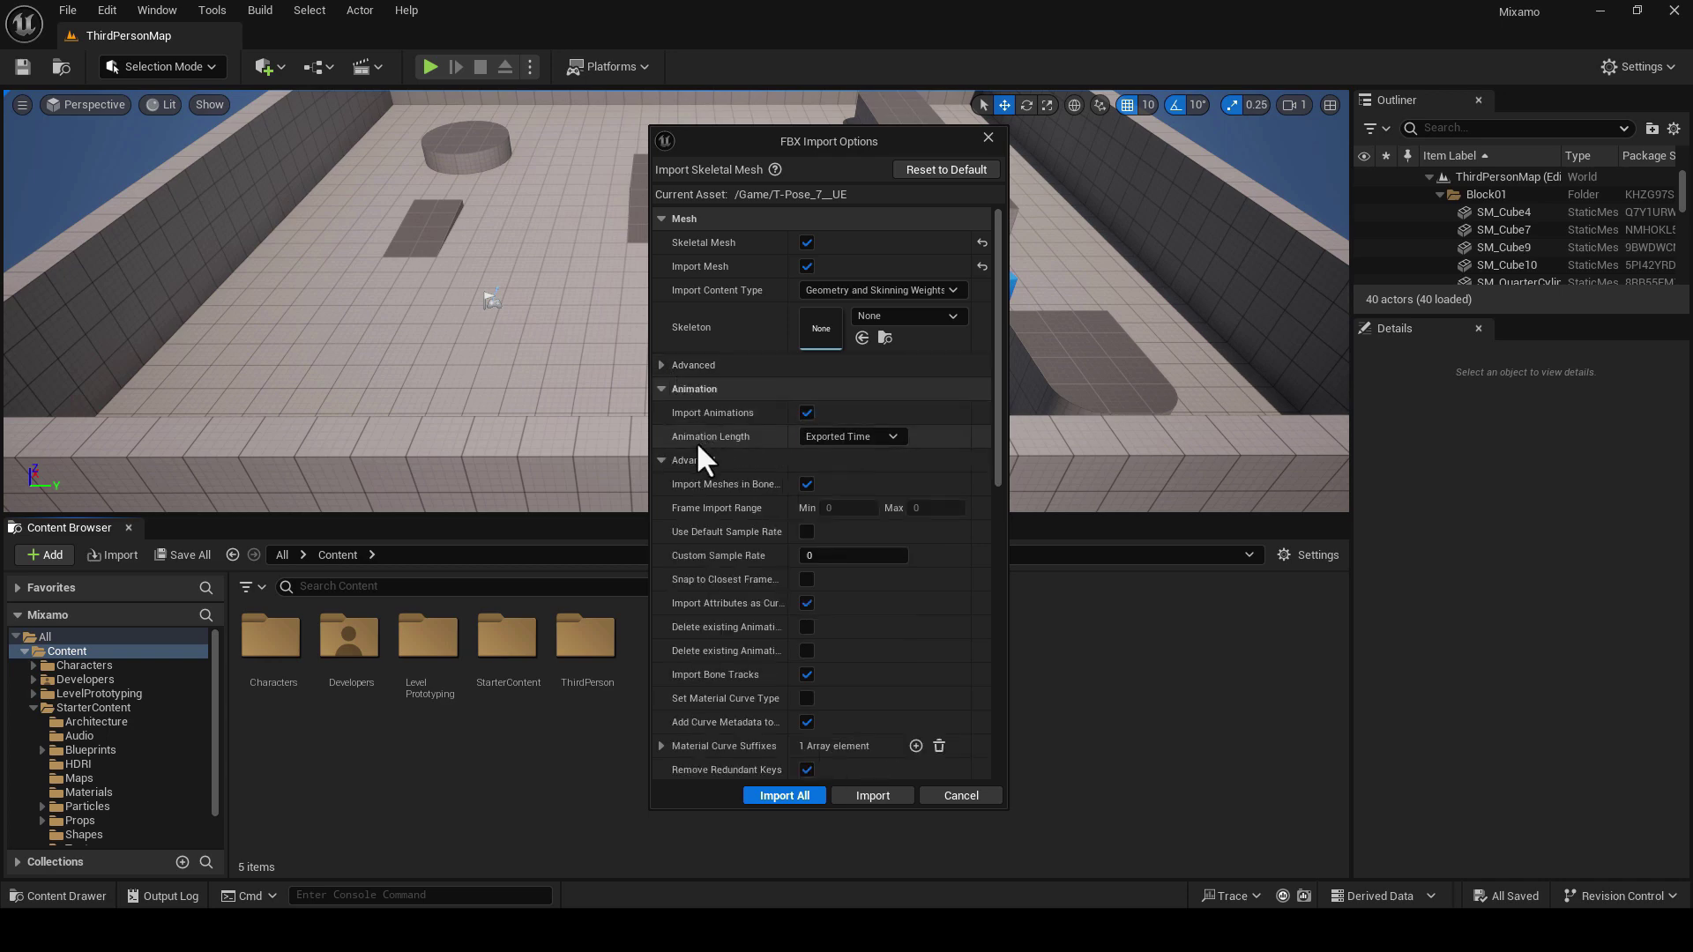
click(661, 460)
click(662, 460)
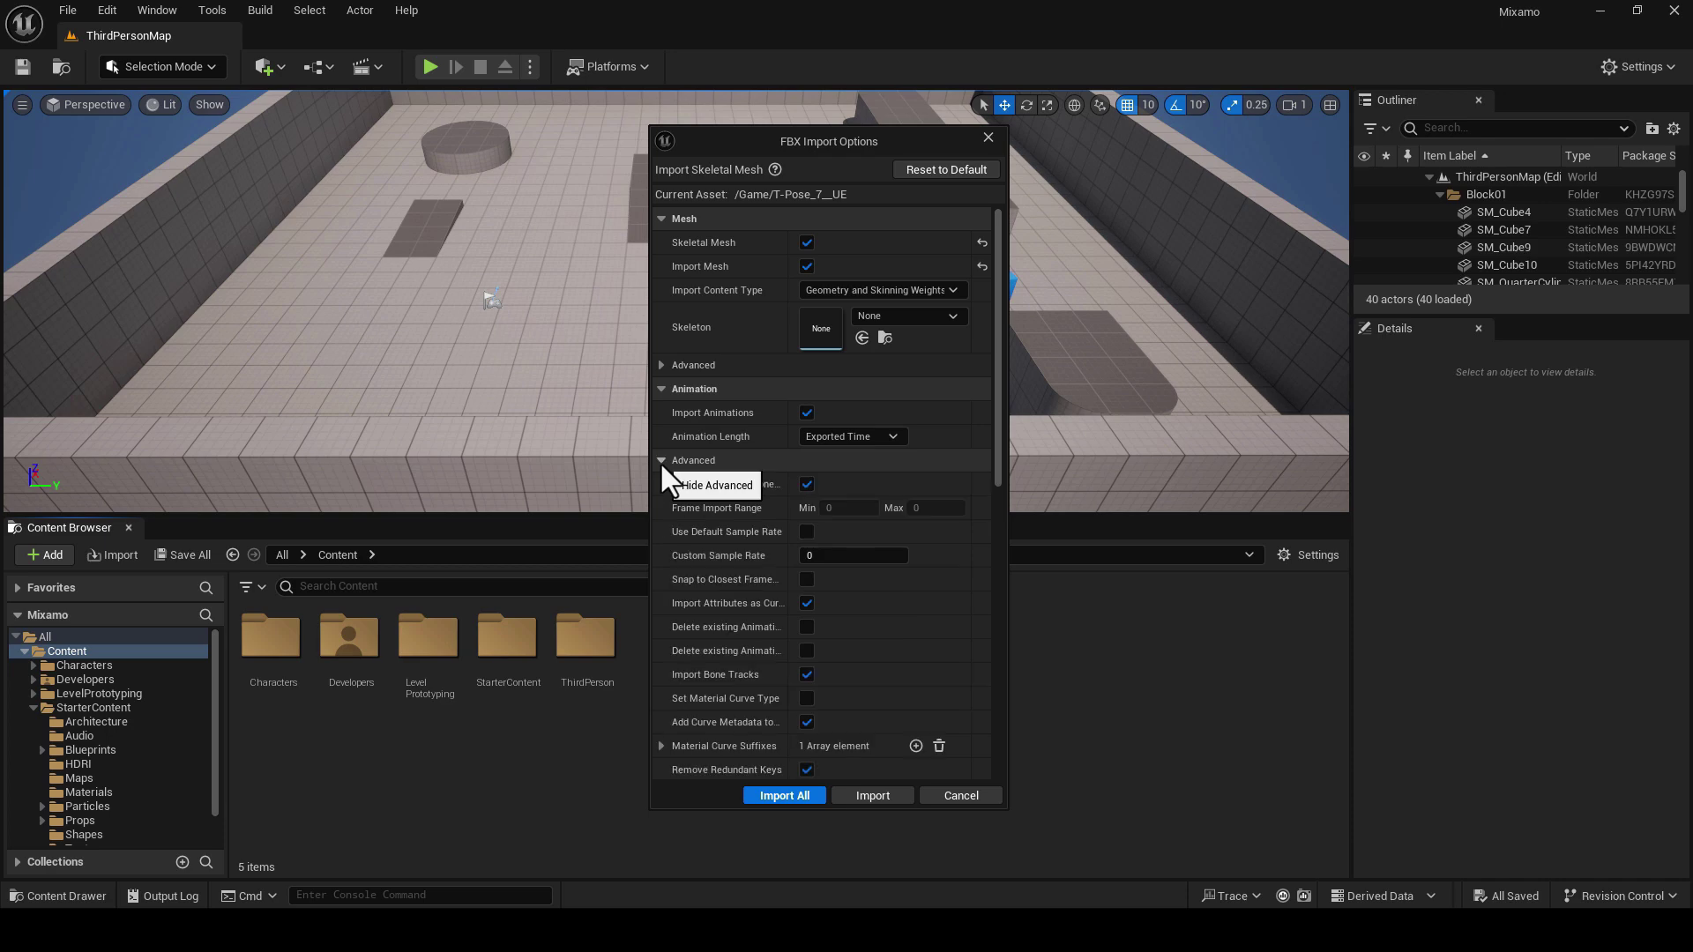
click(806, 532)
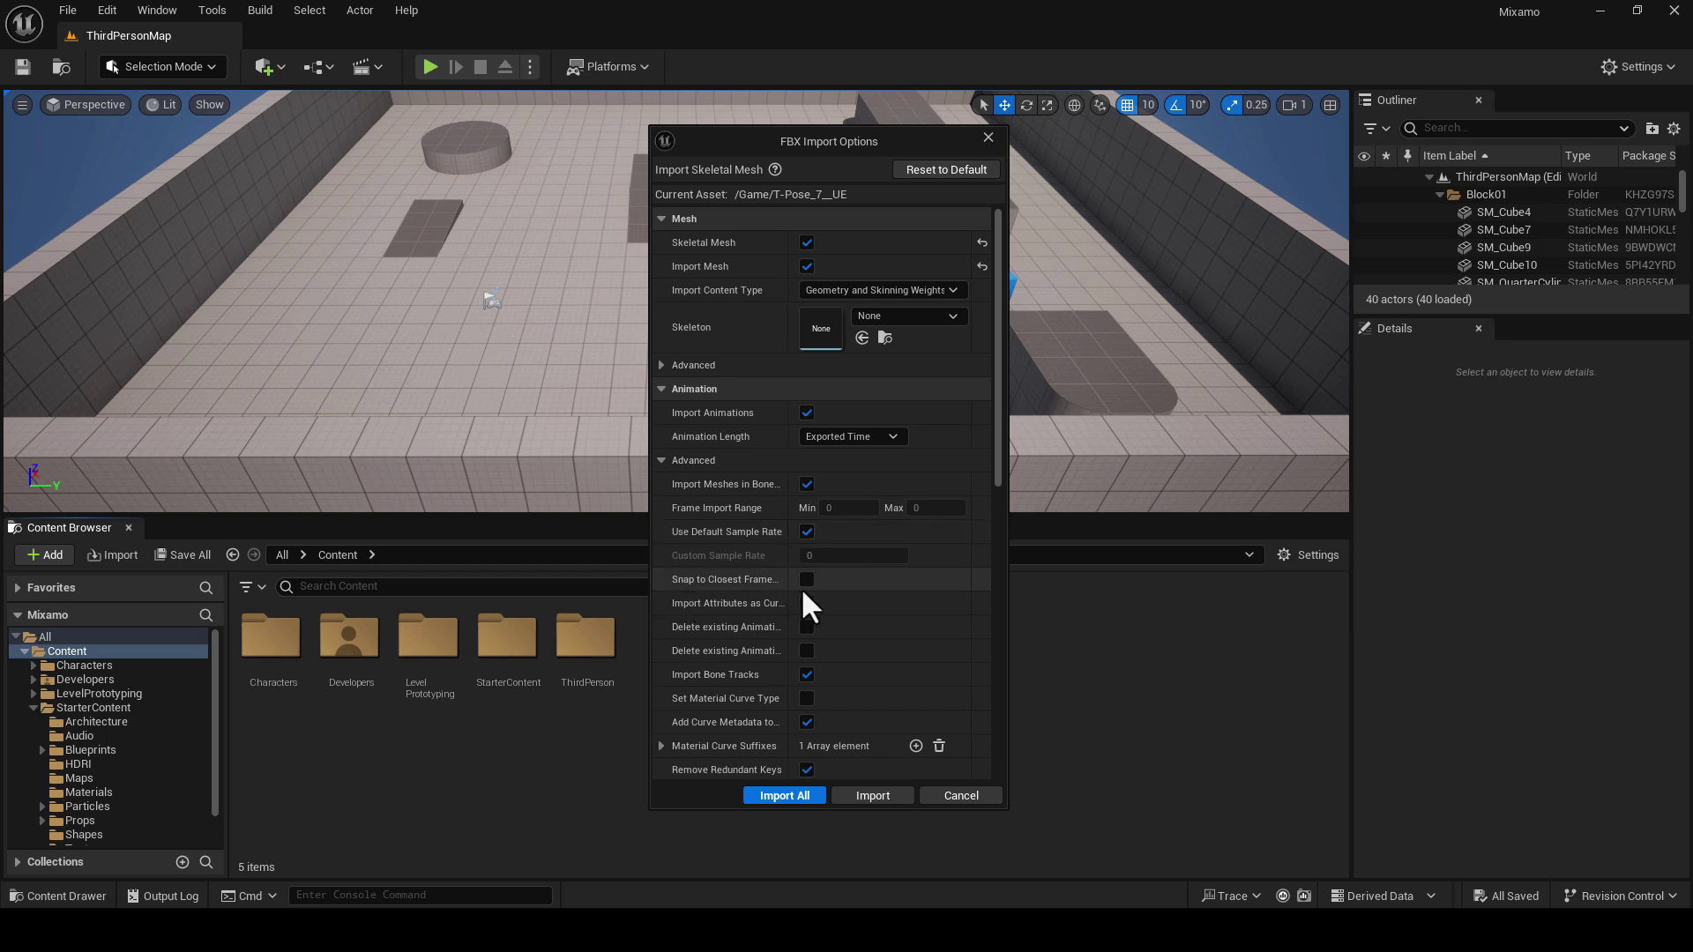
click(807, 579)
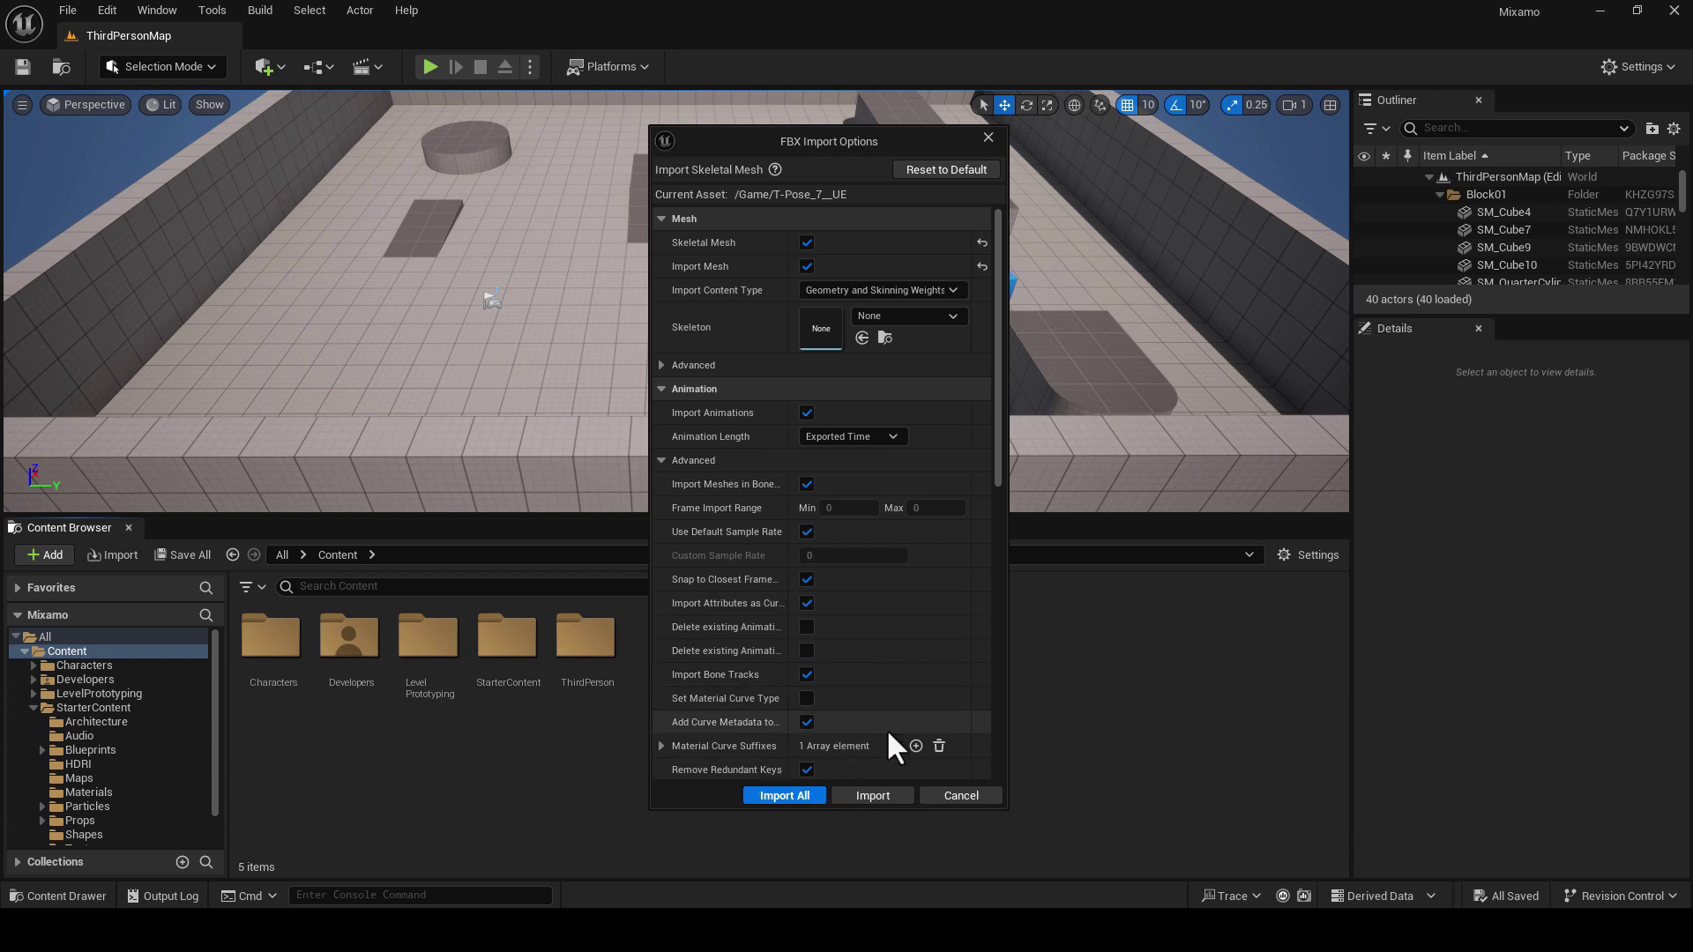
click(791, 796)
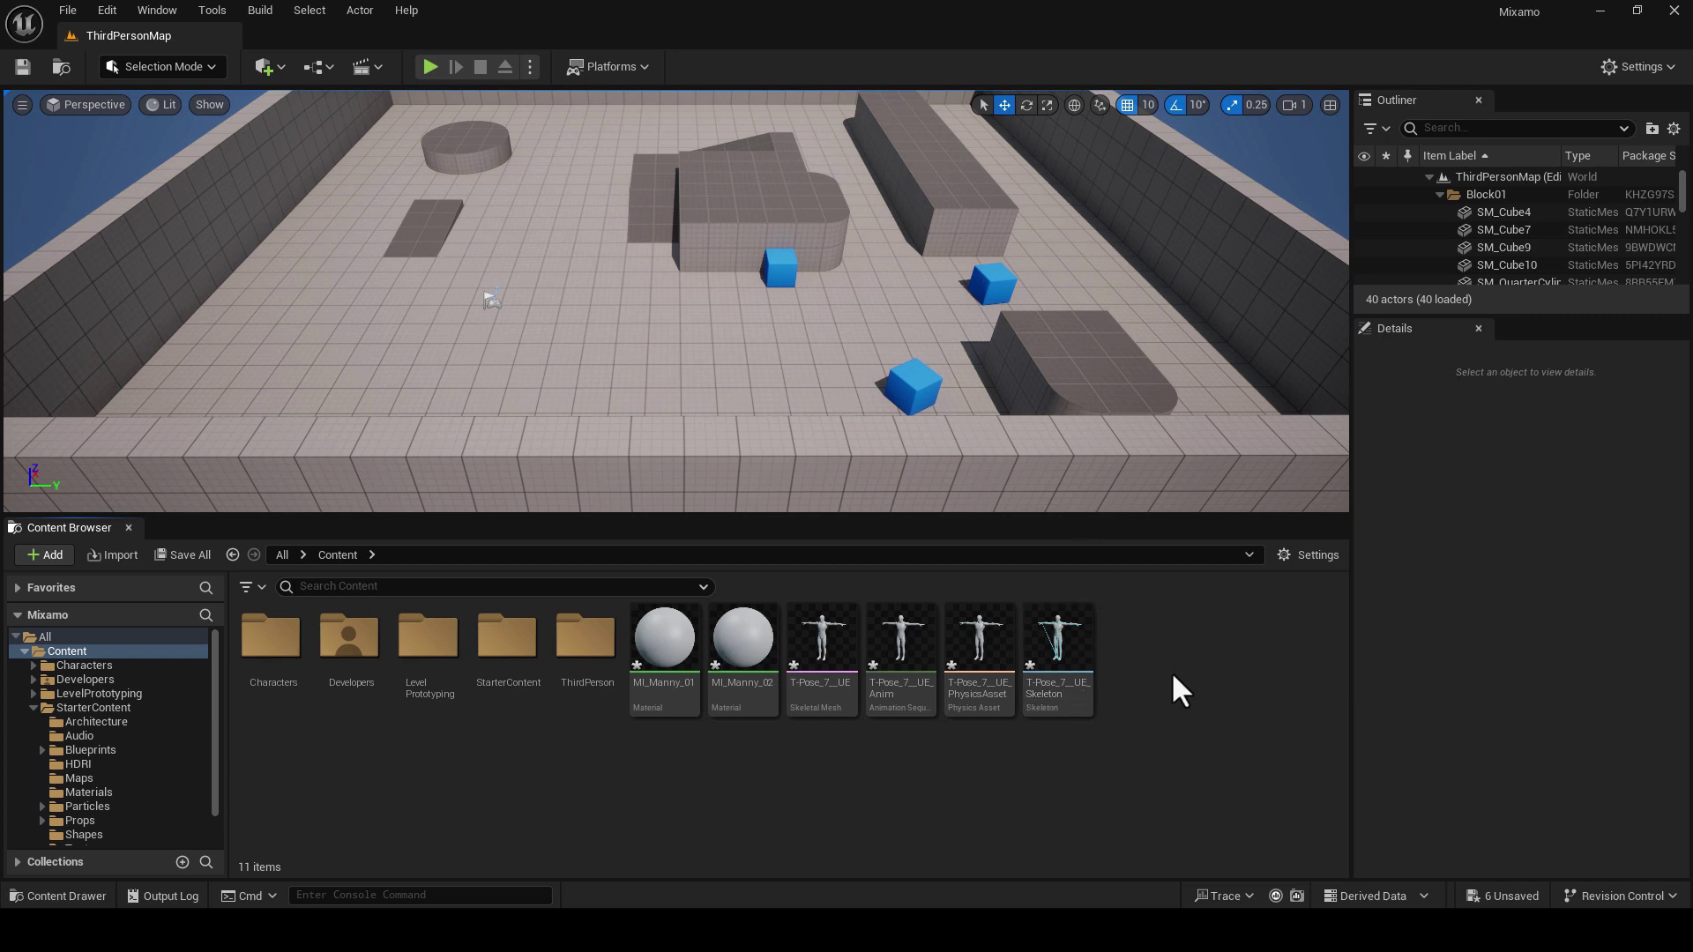
Import SwingDancing.UE.fbx and MmaKick(3).UE.fbx as animations on T-Pose_7__UE_Skeleton with the same options, and save all assets
click(56, 558)
click(194, 266)
click(374, 194)
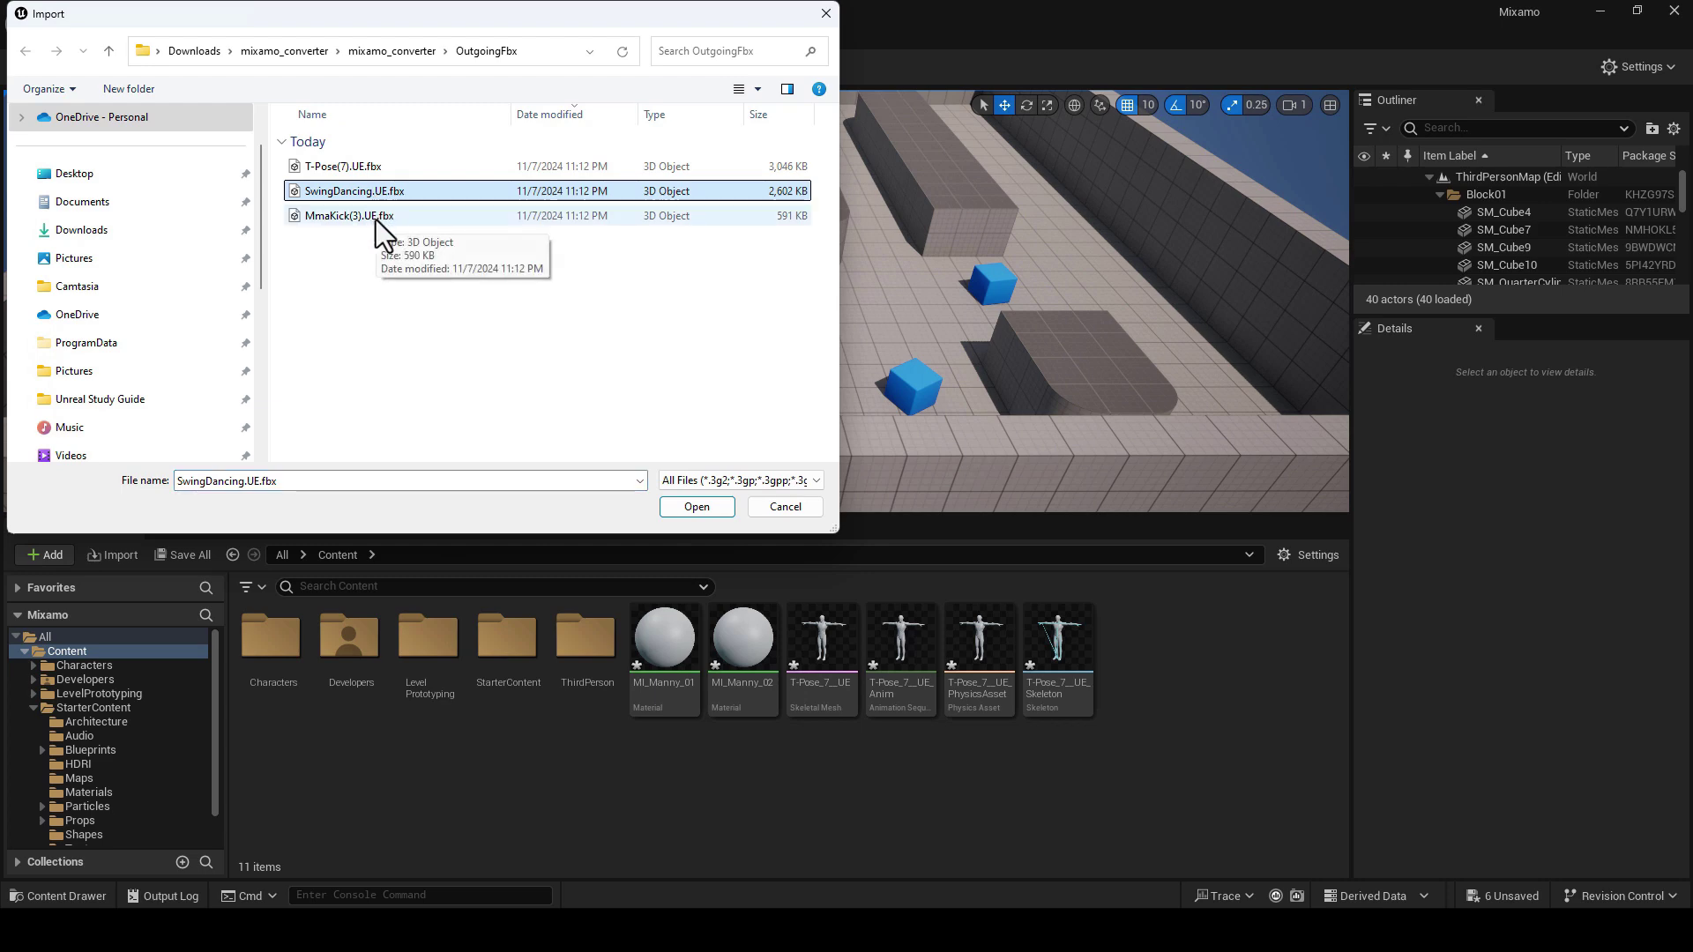
ctrl+click(376, 217)
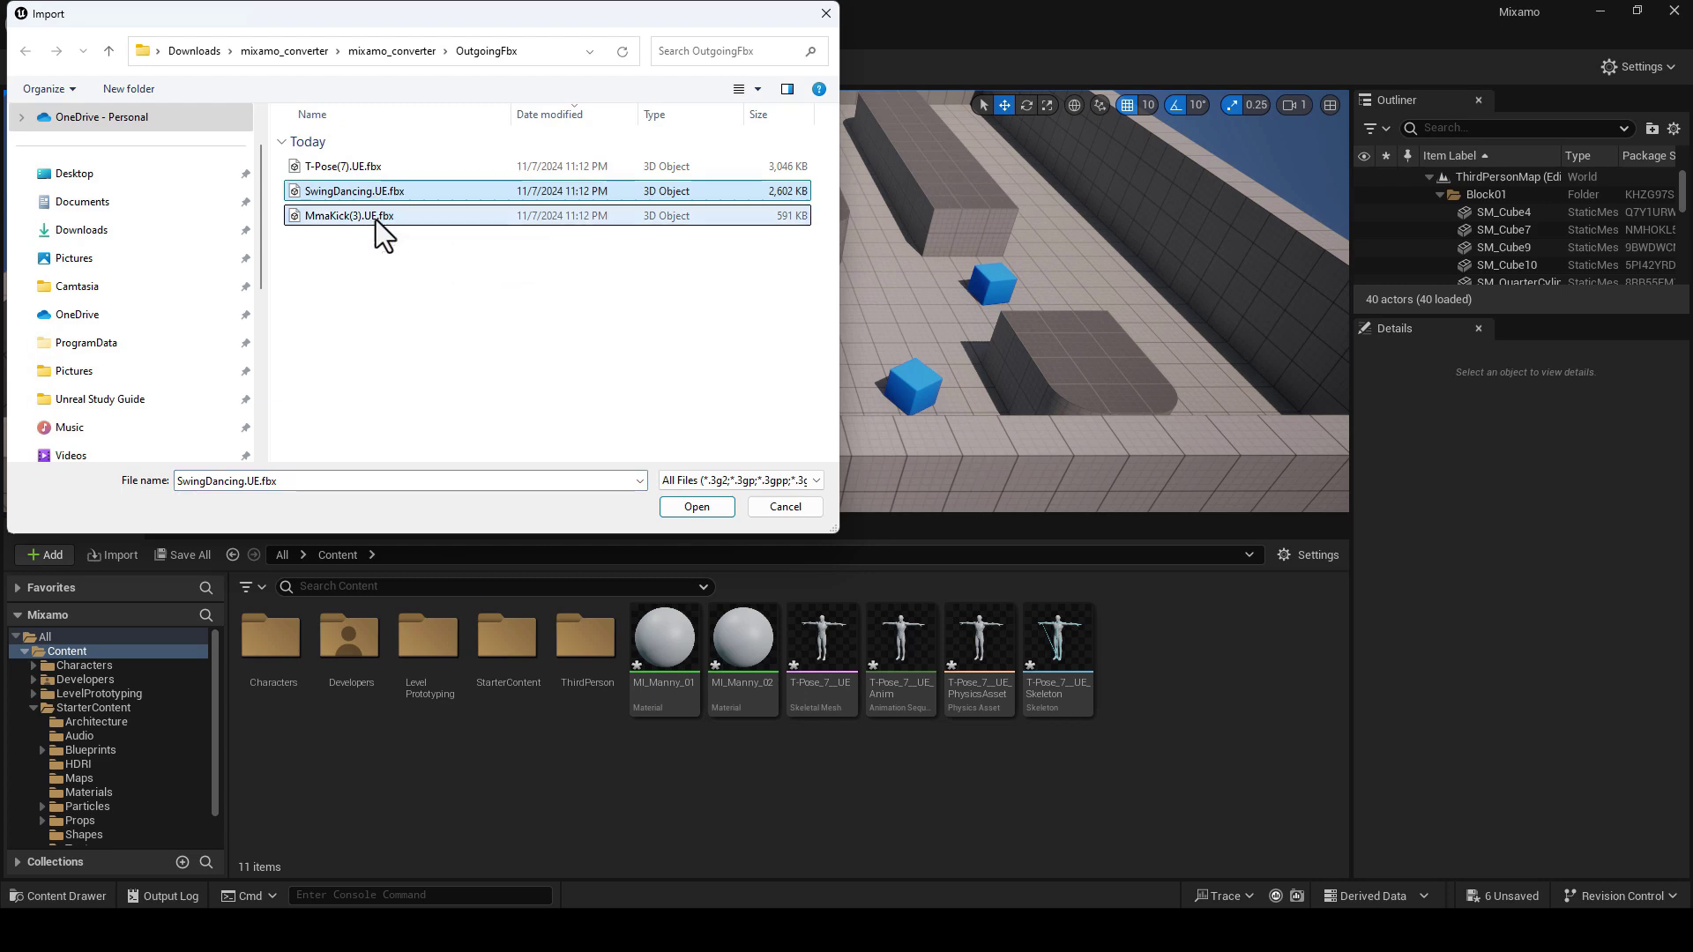
click(696, 508)
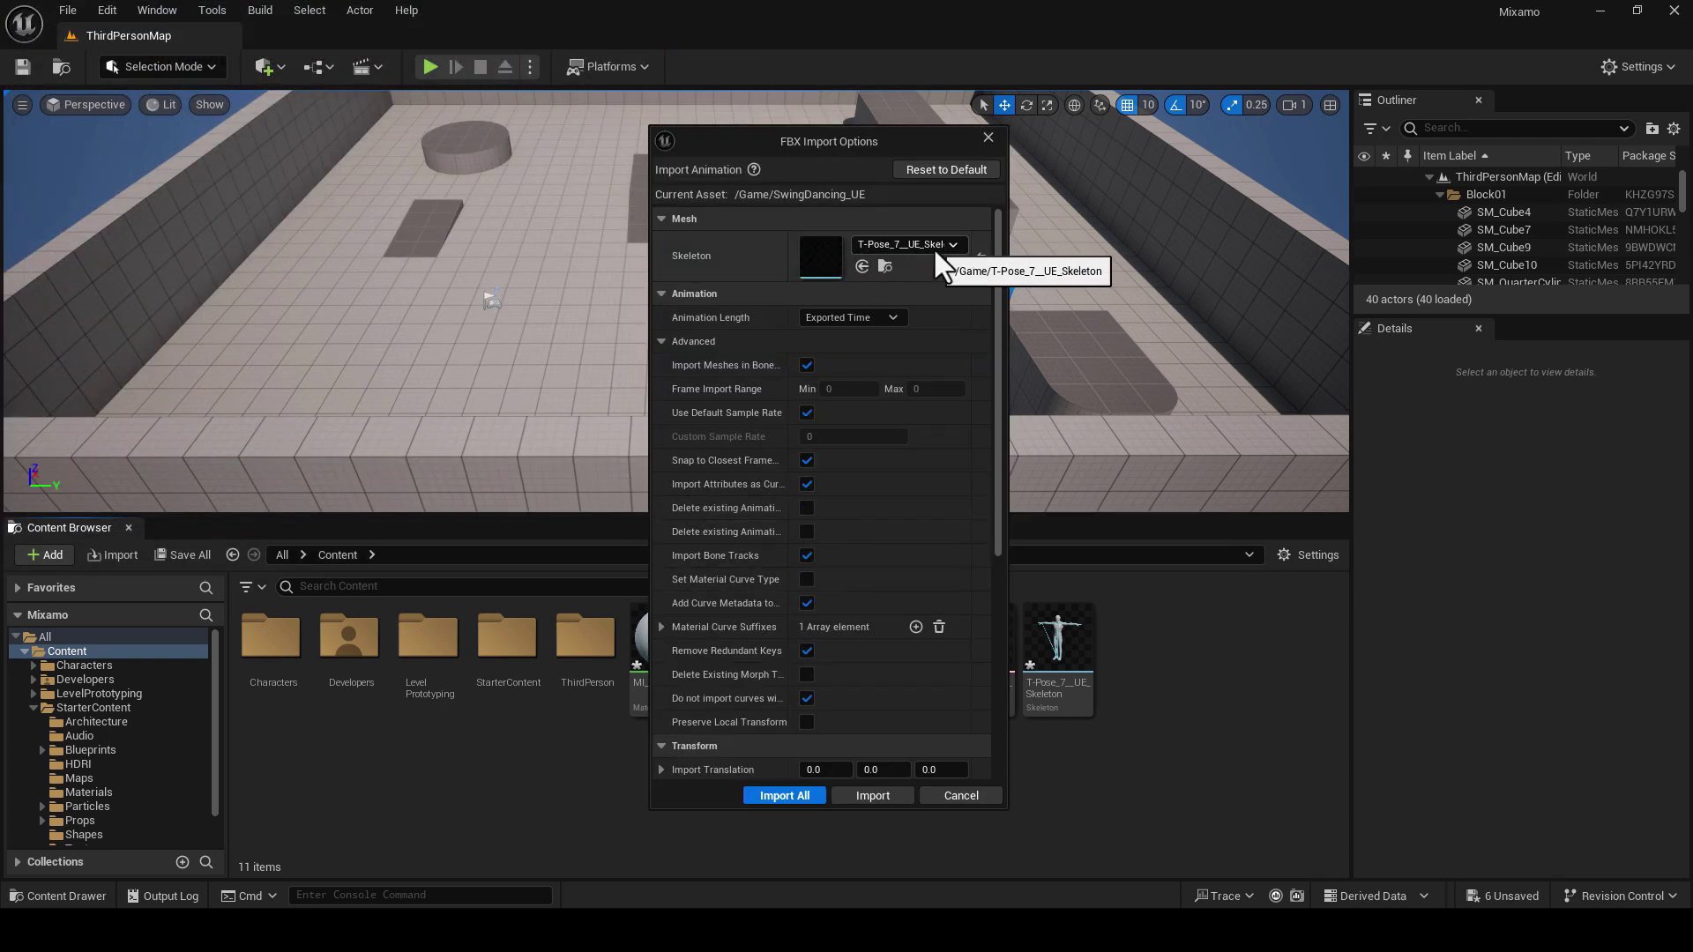
click(787, 794)
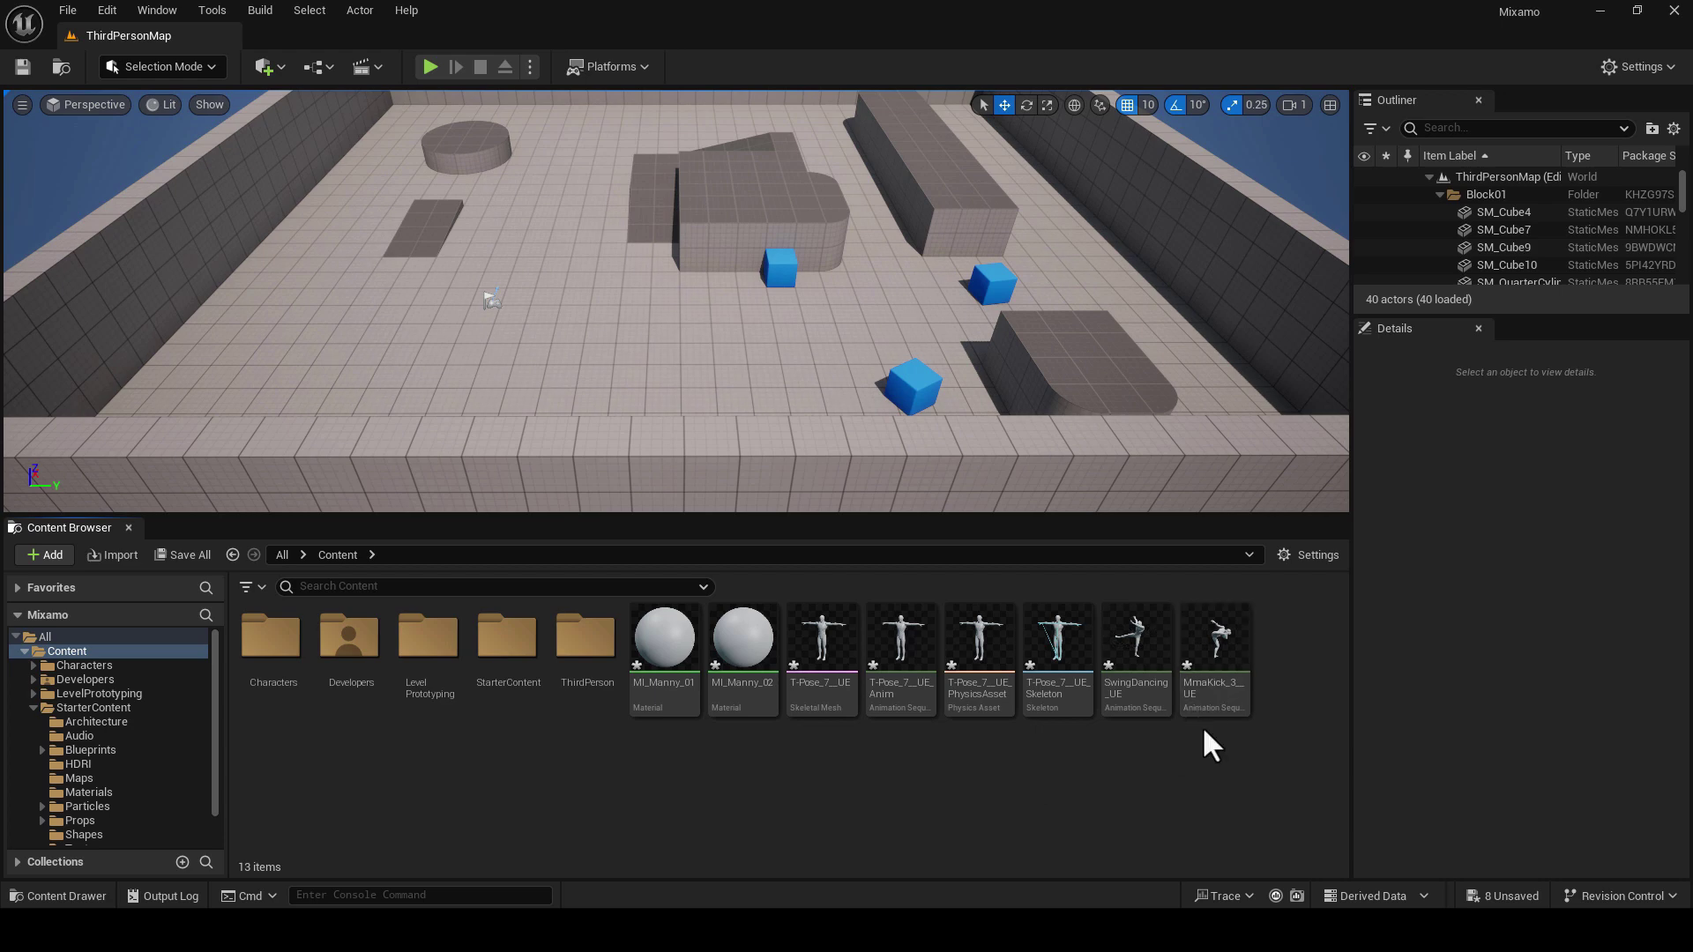
click(70, 12)
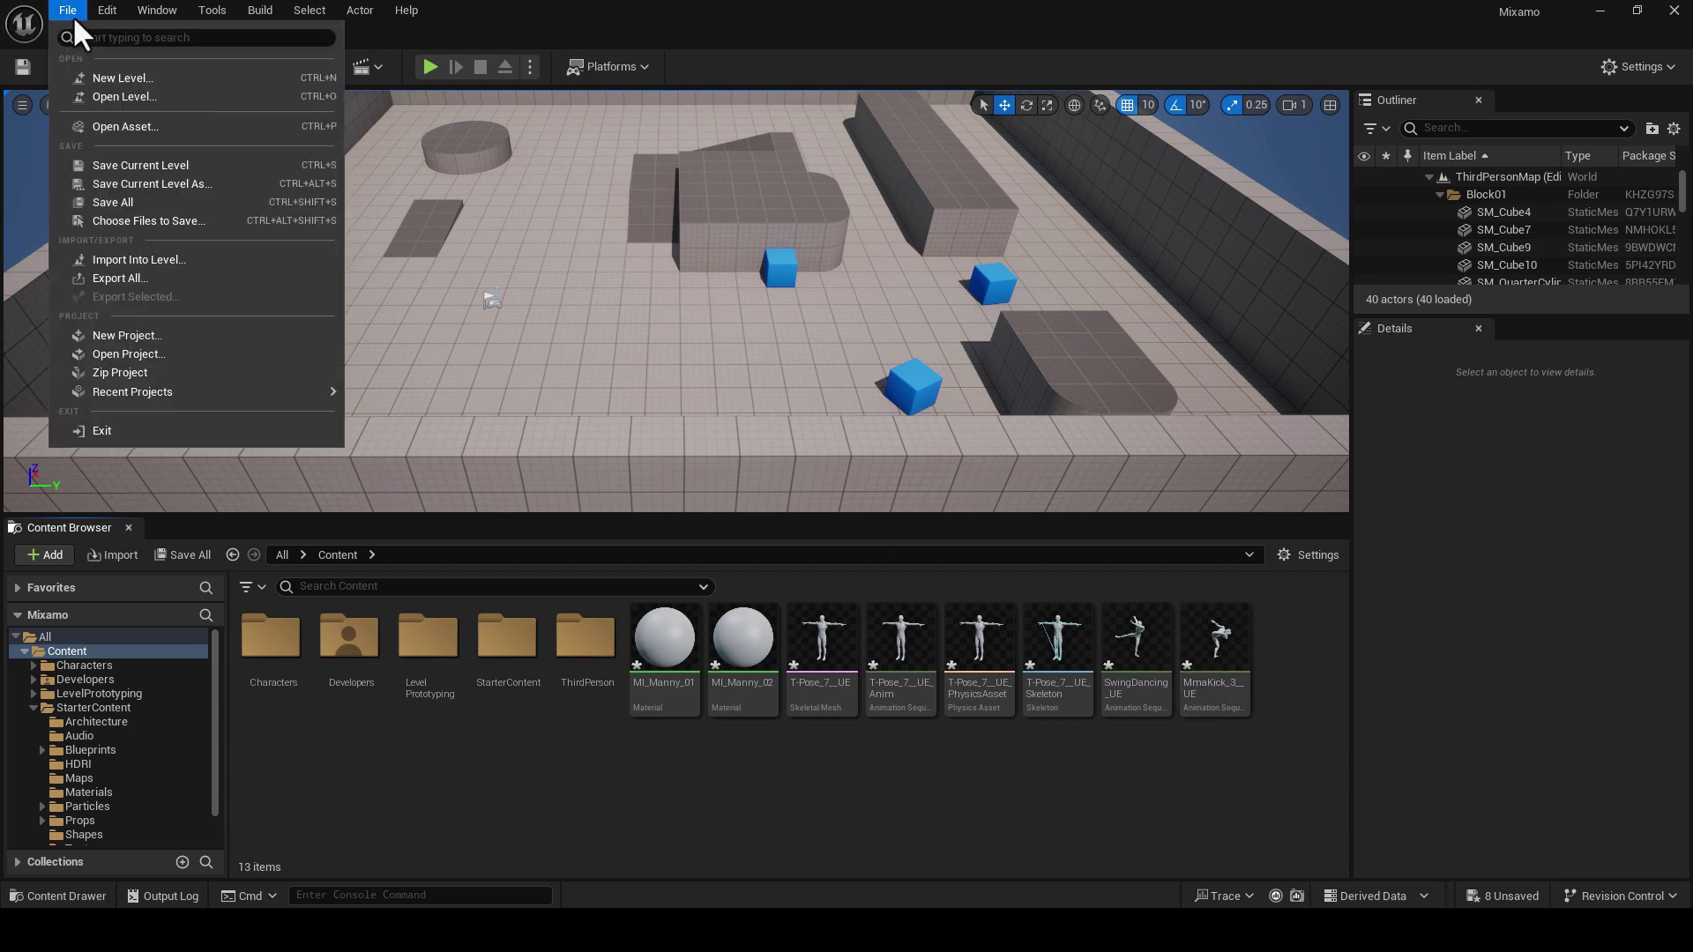
click(134, 203)
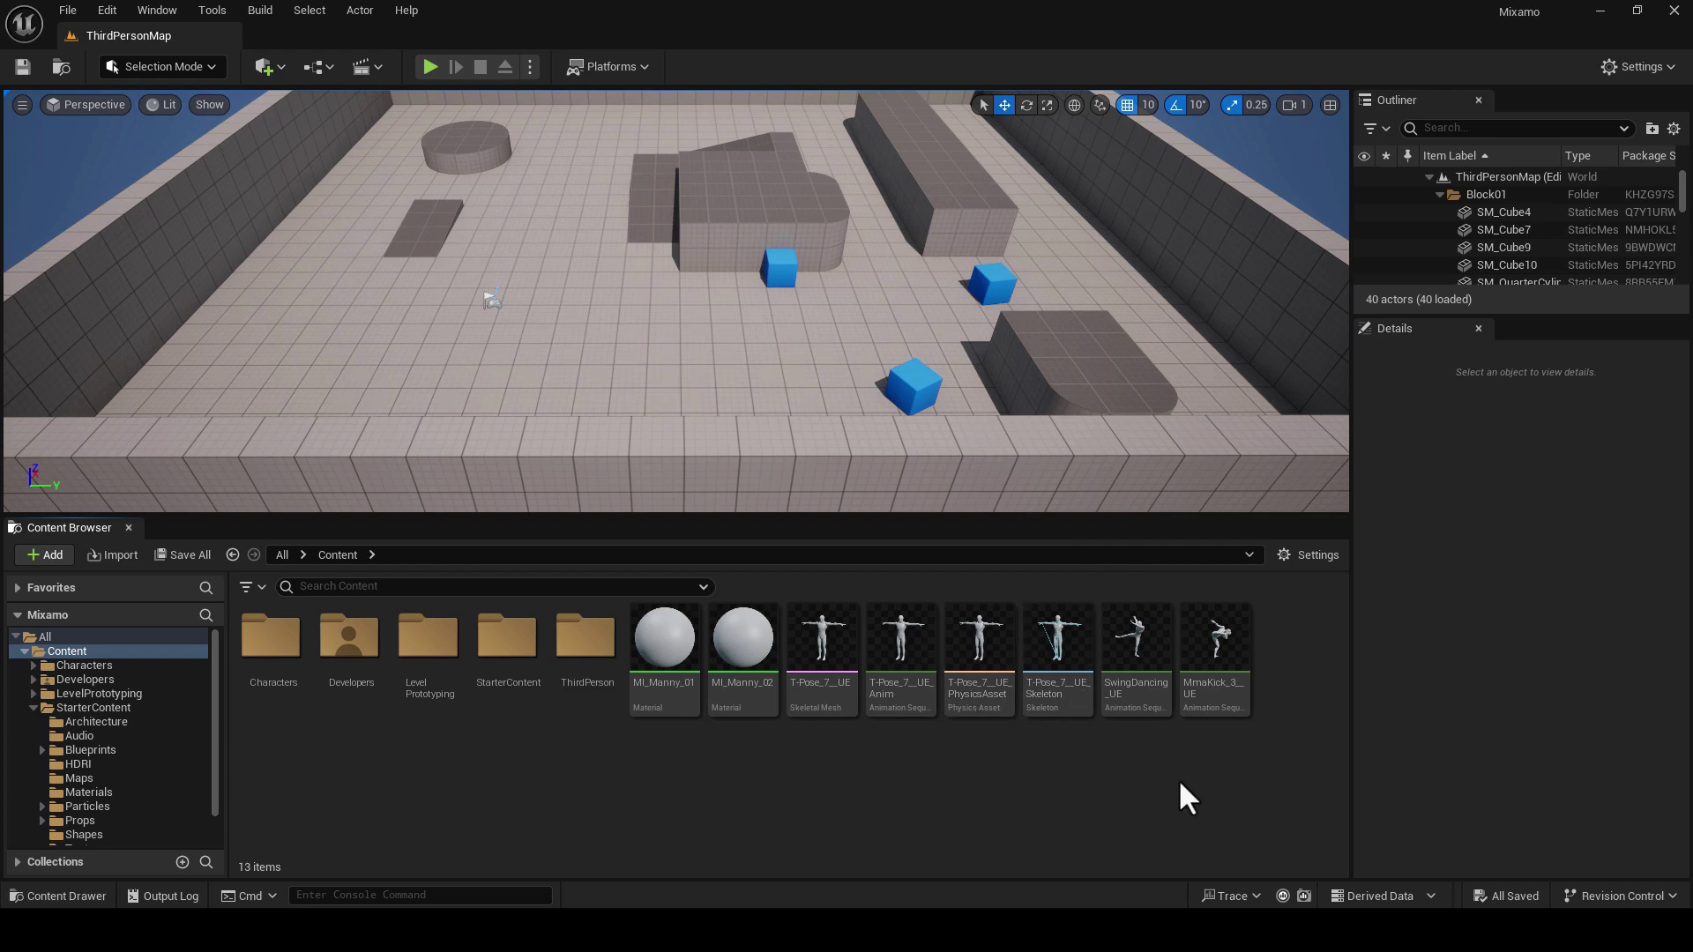
Place the SwingDancing_UE animation on the level floor at about 740, 1320, 0 and frame it in view
drag(1140, 648, 556, 353)
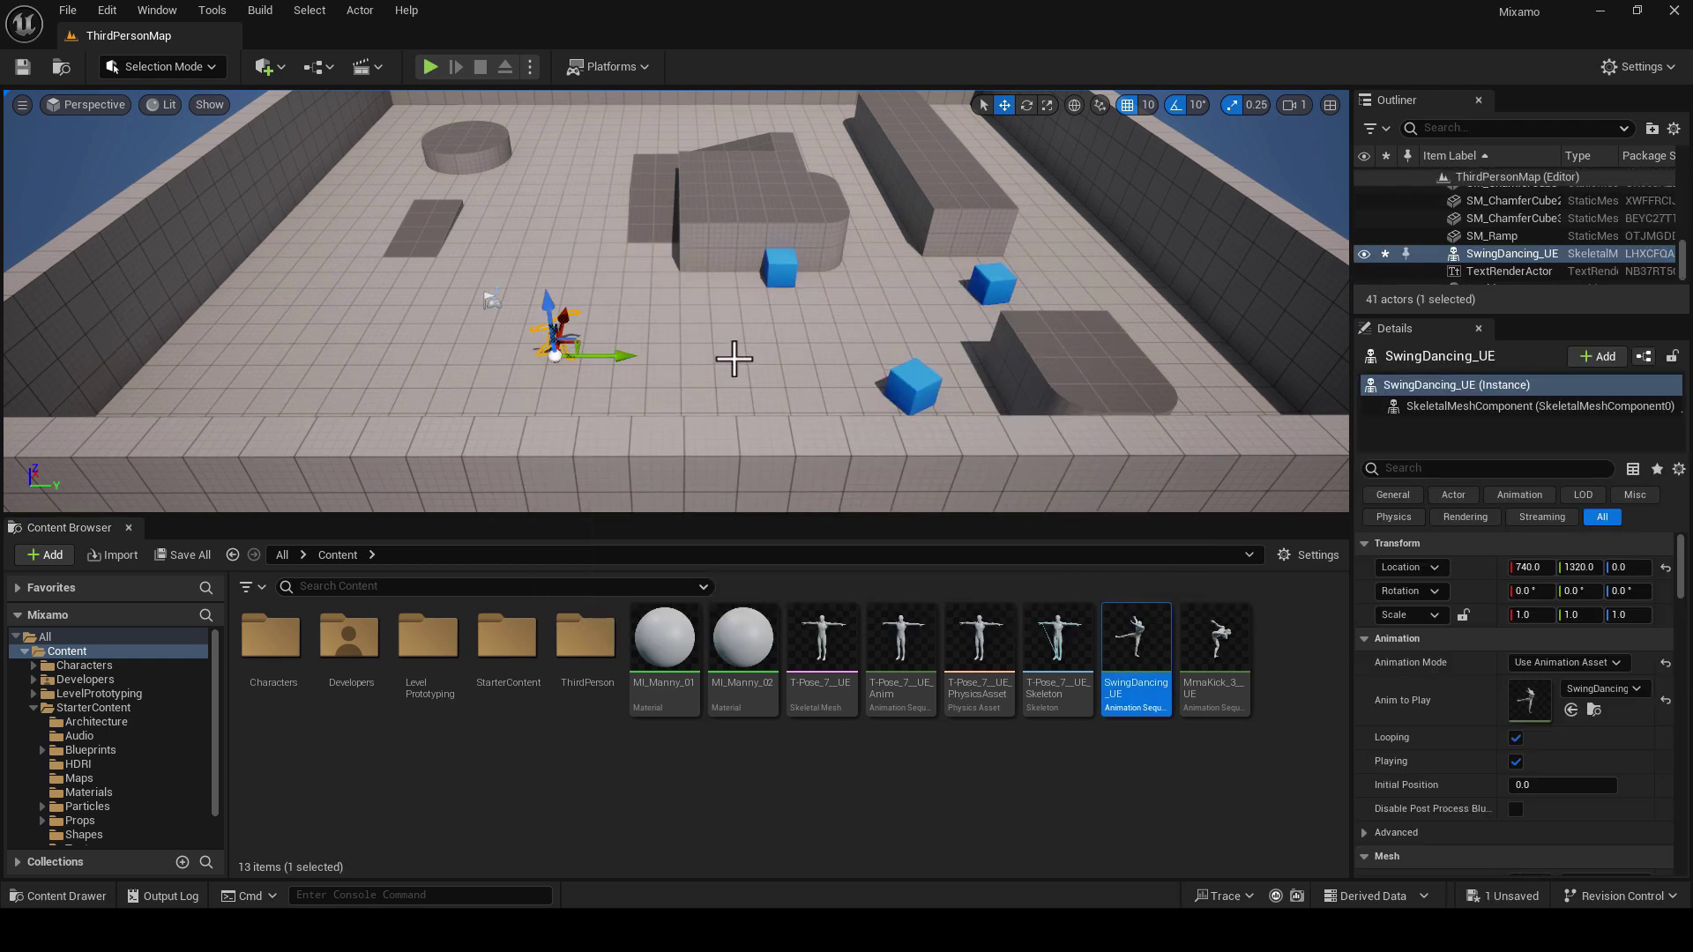
key(f)
right_drag(846, 333, 776, 348)
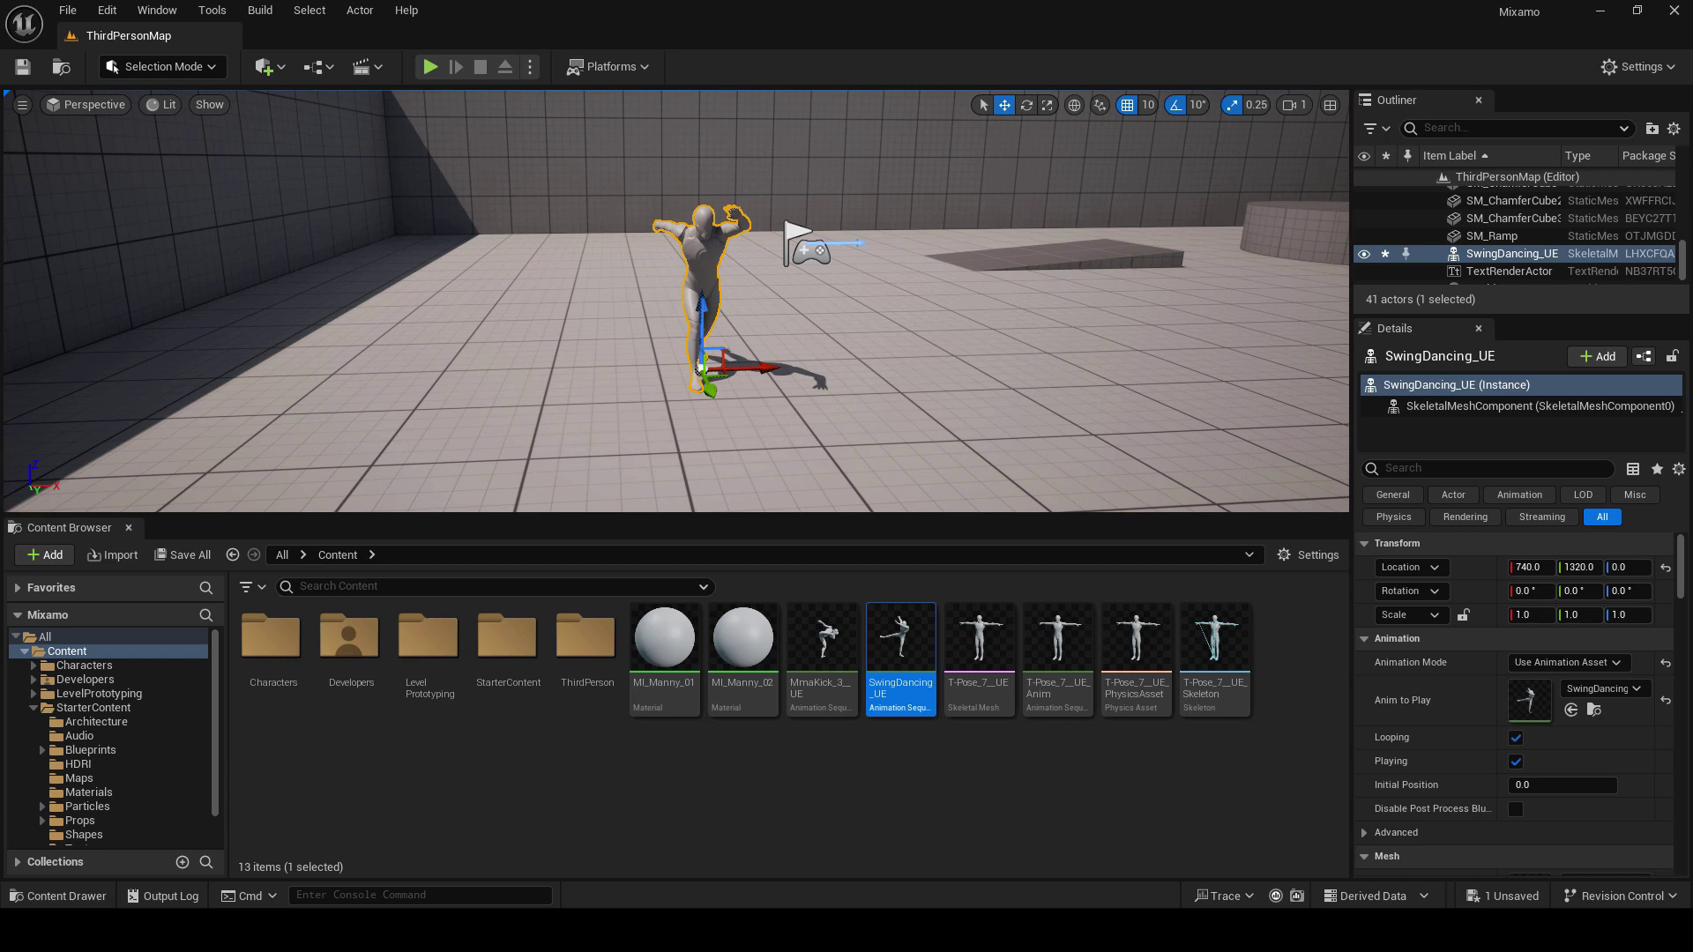
Add a Cine Camera Actor at about 780, 1610, 120 and rotate it about -90° around Z to face the dancer
click(155, 10)
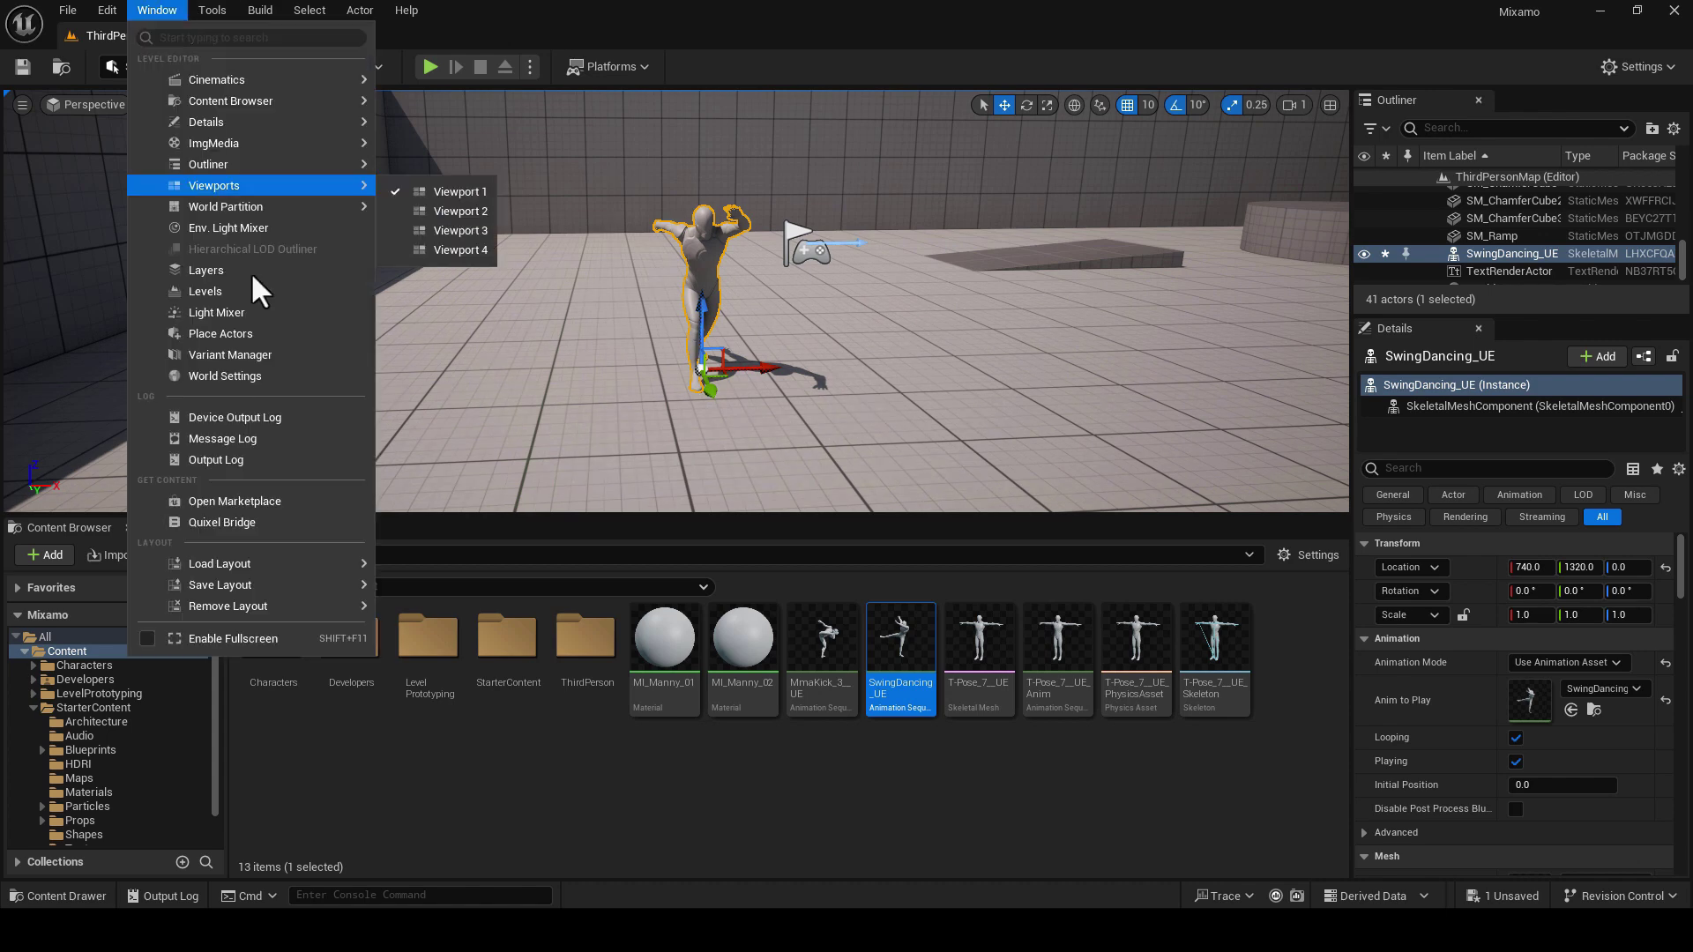
click(260, 333)
click(150, 129)
text(cine)
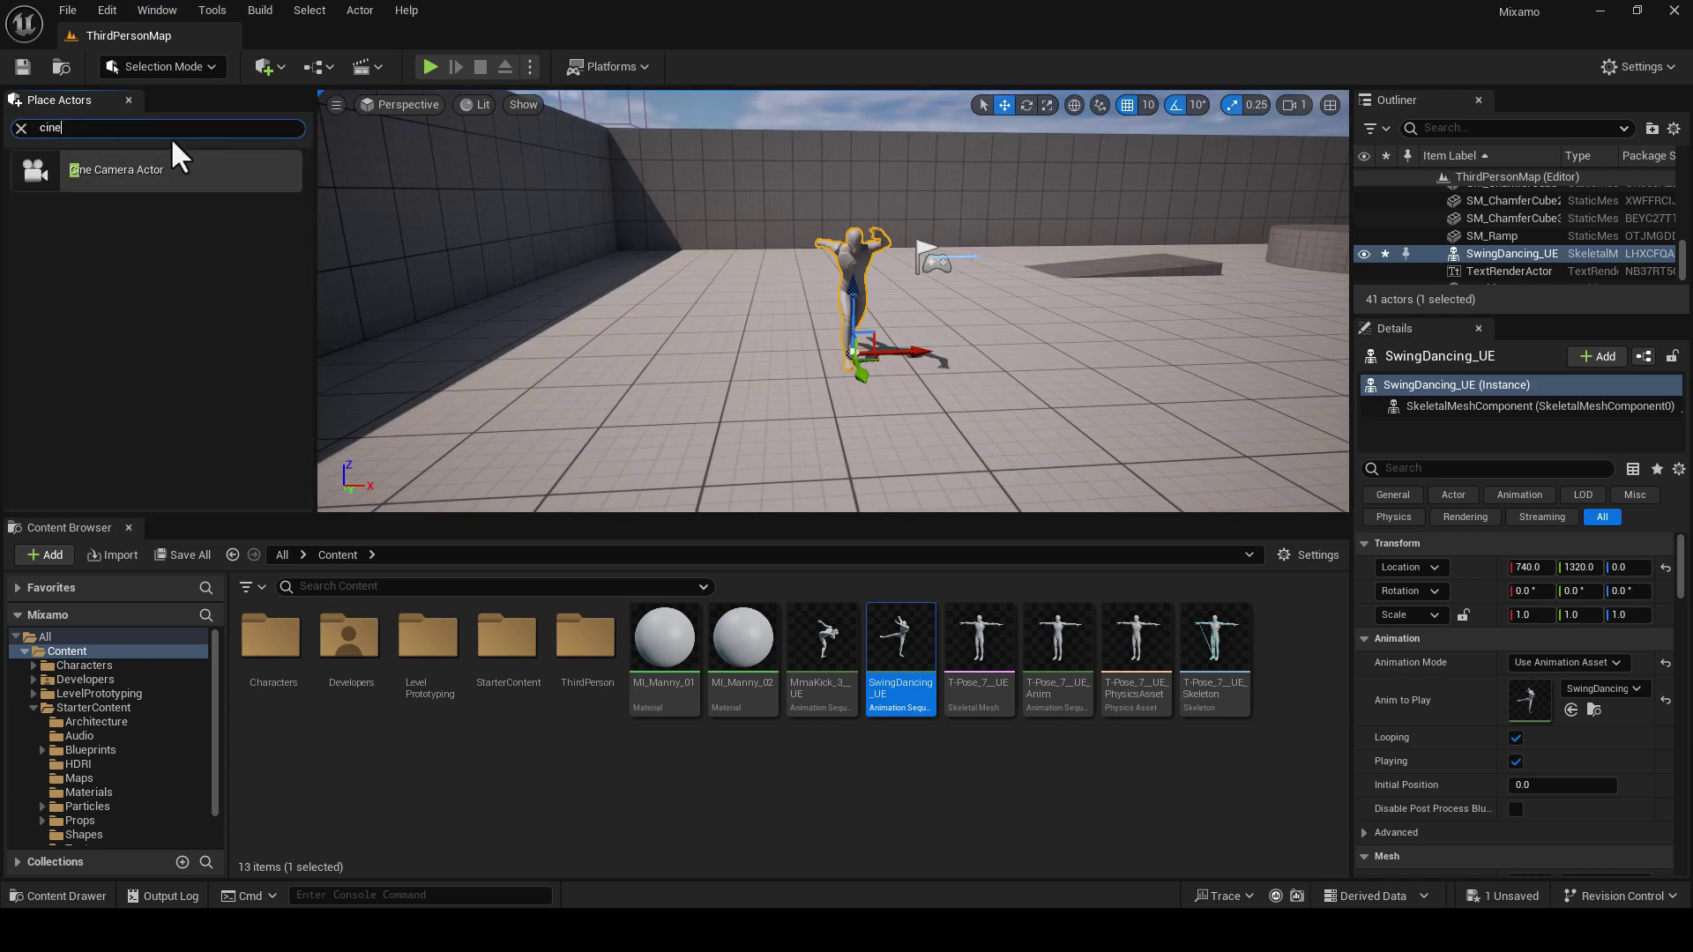
drag(155, 173, 946, 261)
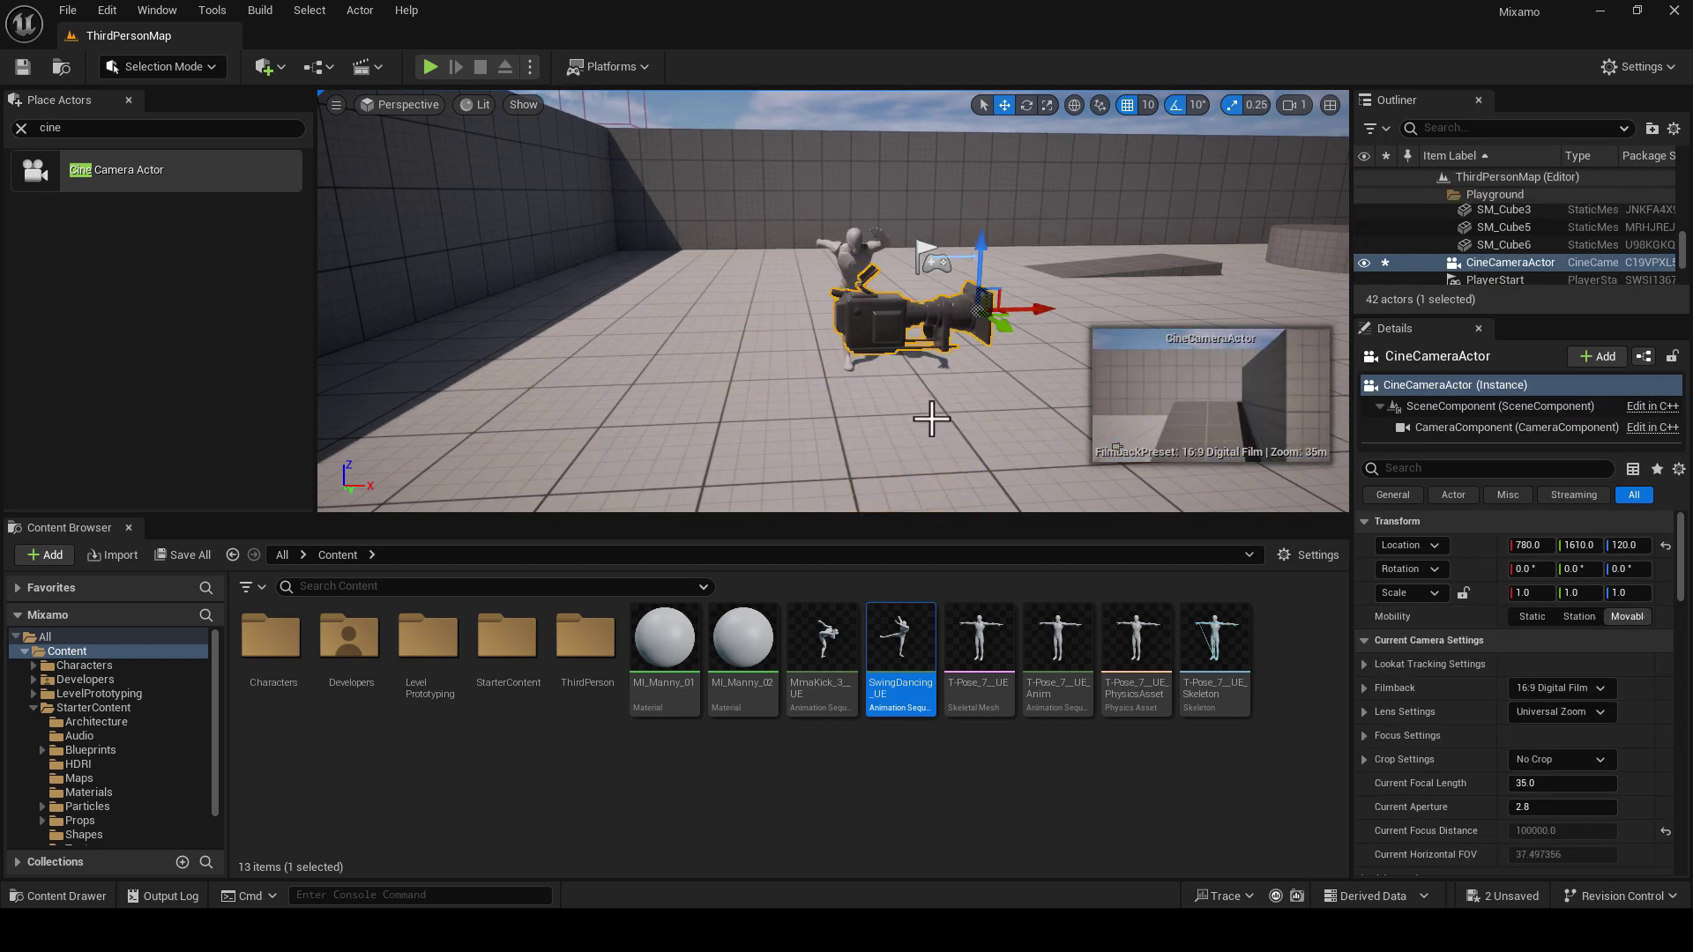
key(e)
drag(966, 339, 877, 343)
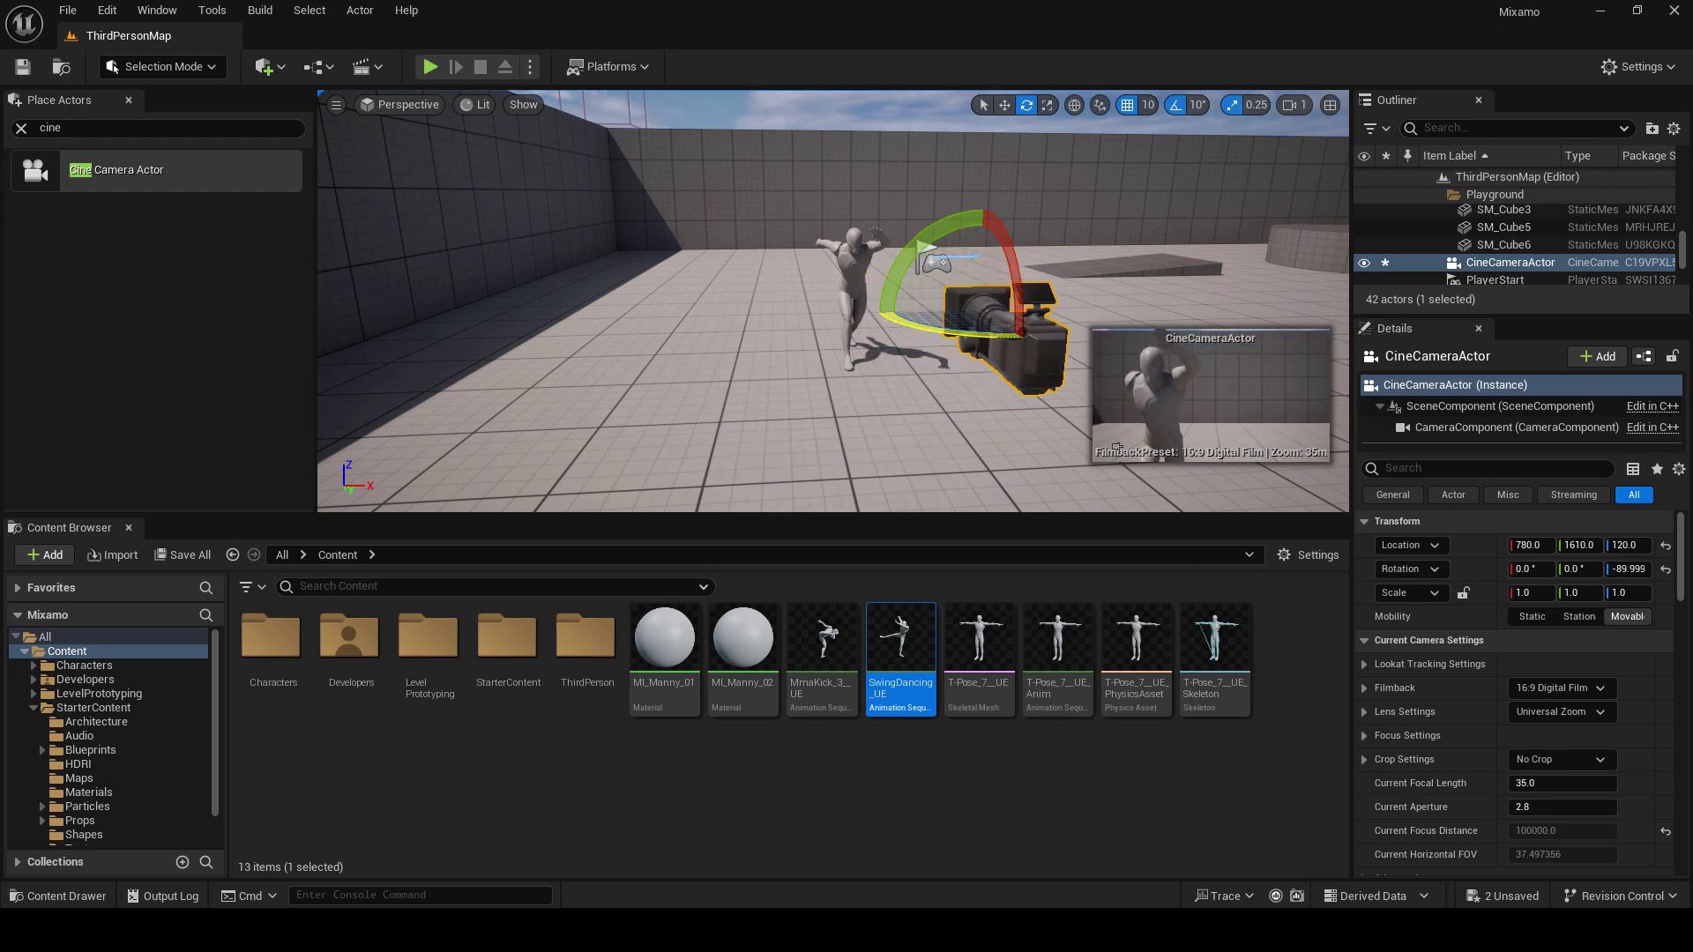
Pilot the cine camera back to about 697, 2313, 126 so the full dancer is framed, and stop piloting
click(406, 105)
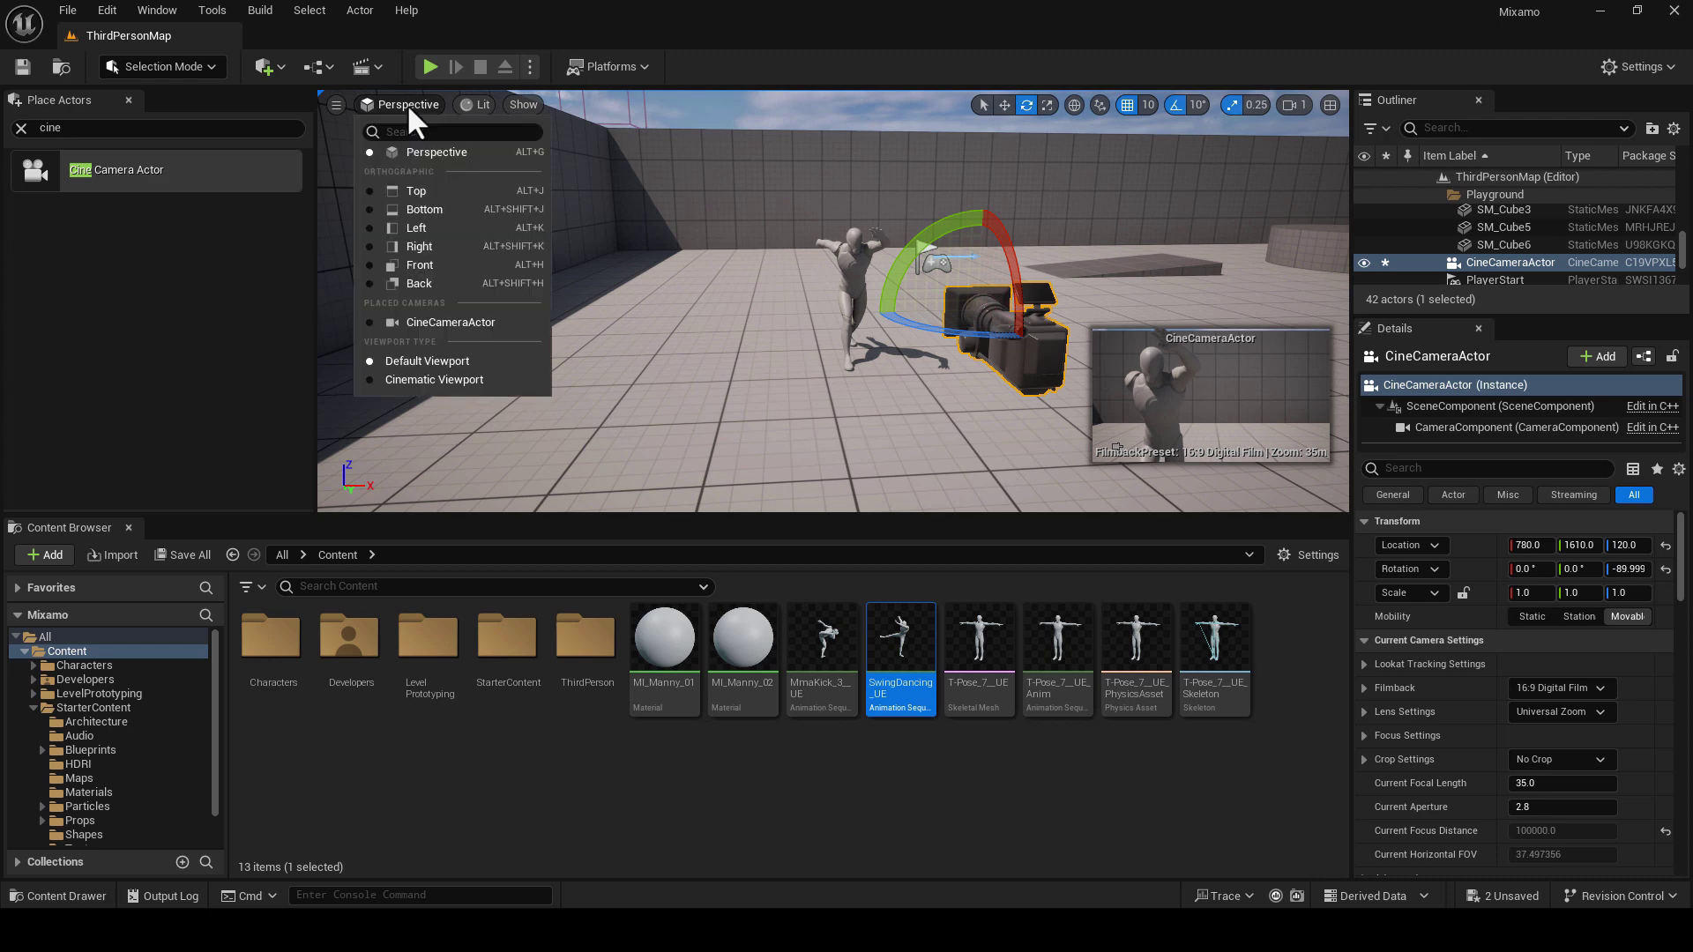
click(444, 324)
mouse_move(574, 344)
right_down()
mouse_move(601, 340)
mouse_move(572, 342)
right_up()
key(s)
key(s)
key(w)
key(s)
key(s)
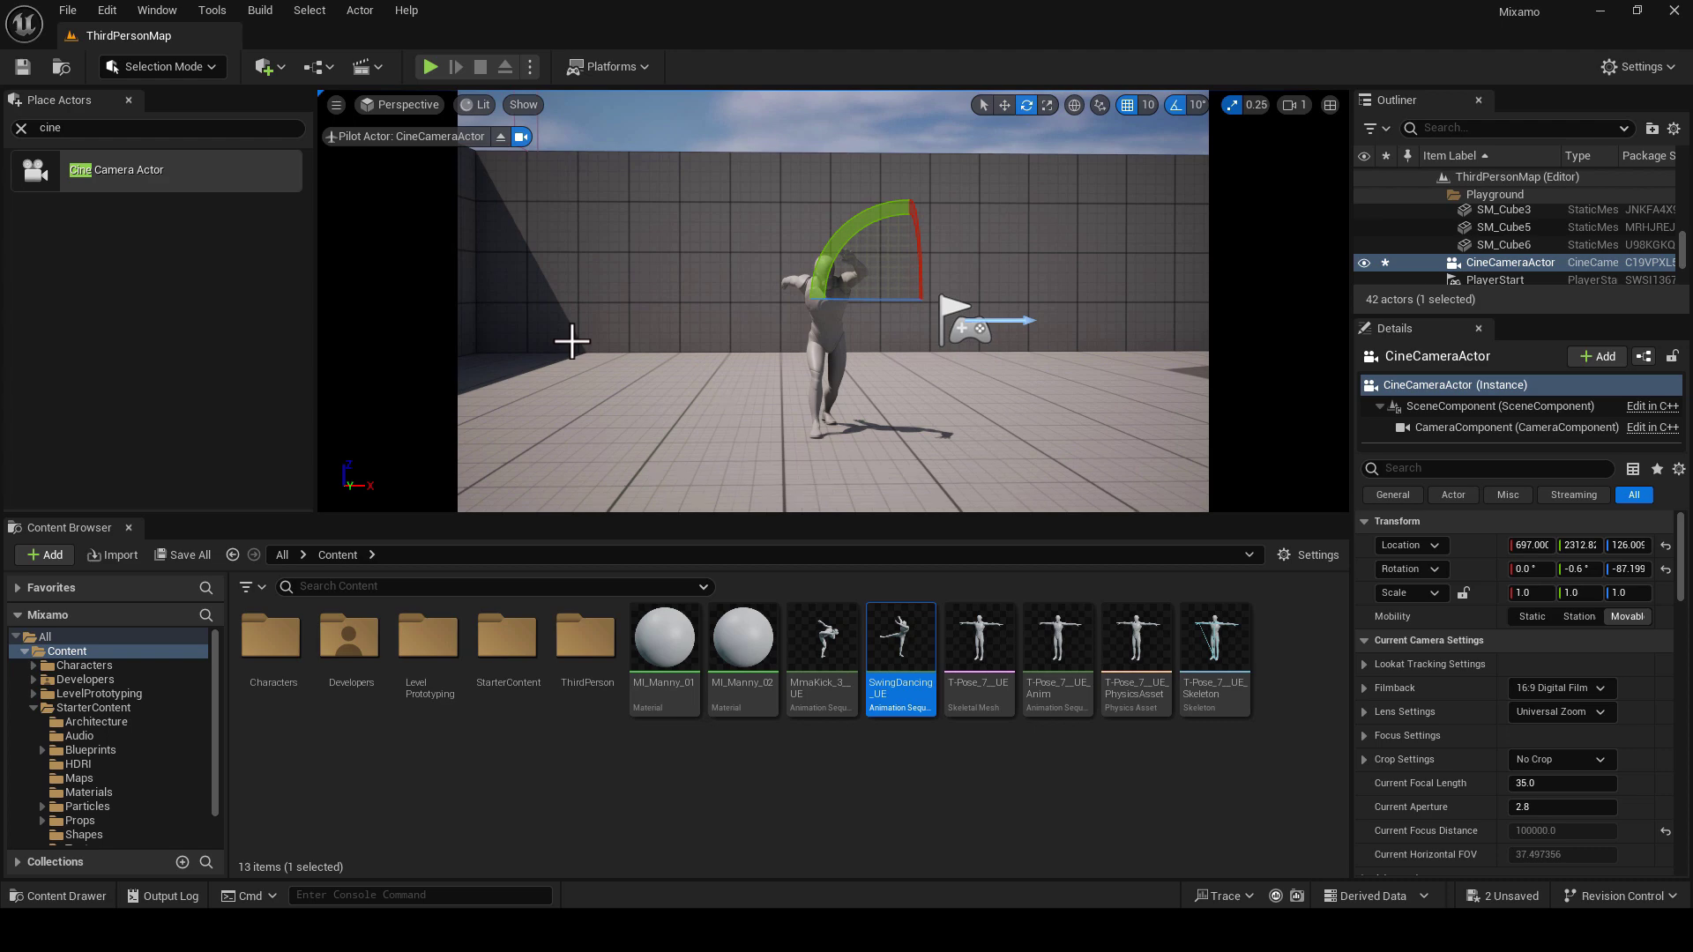
click(500, 136)
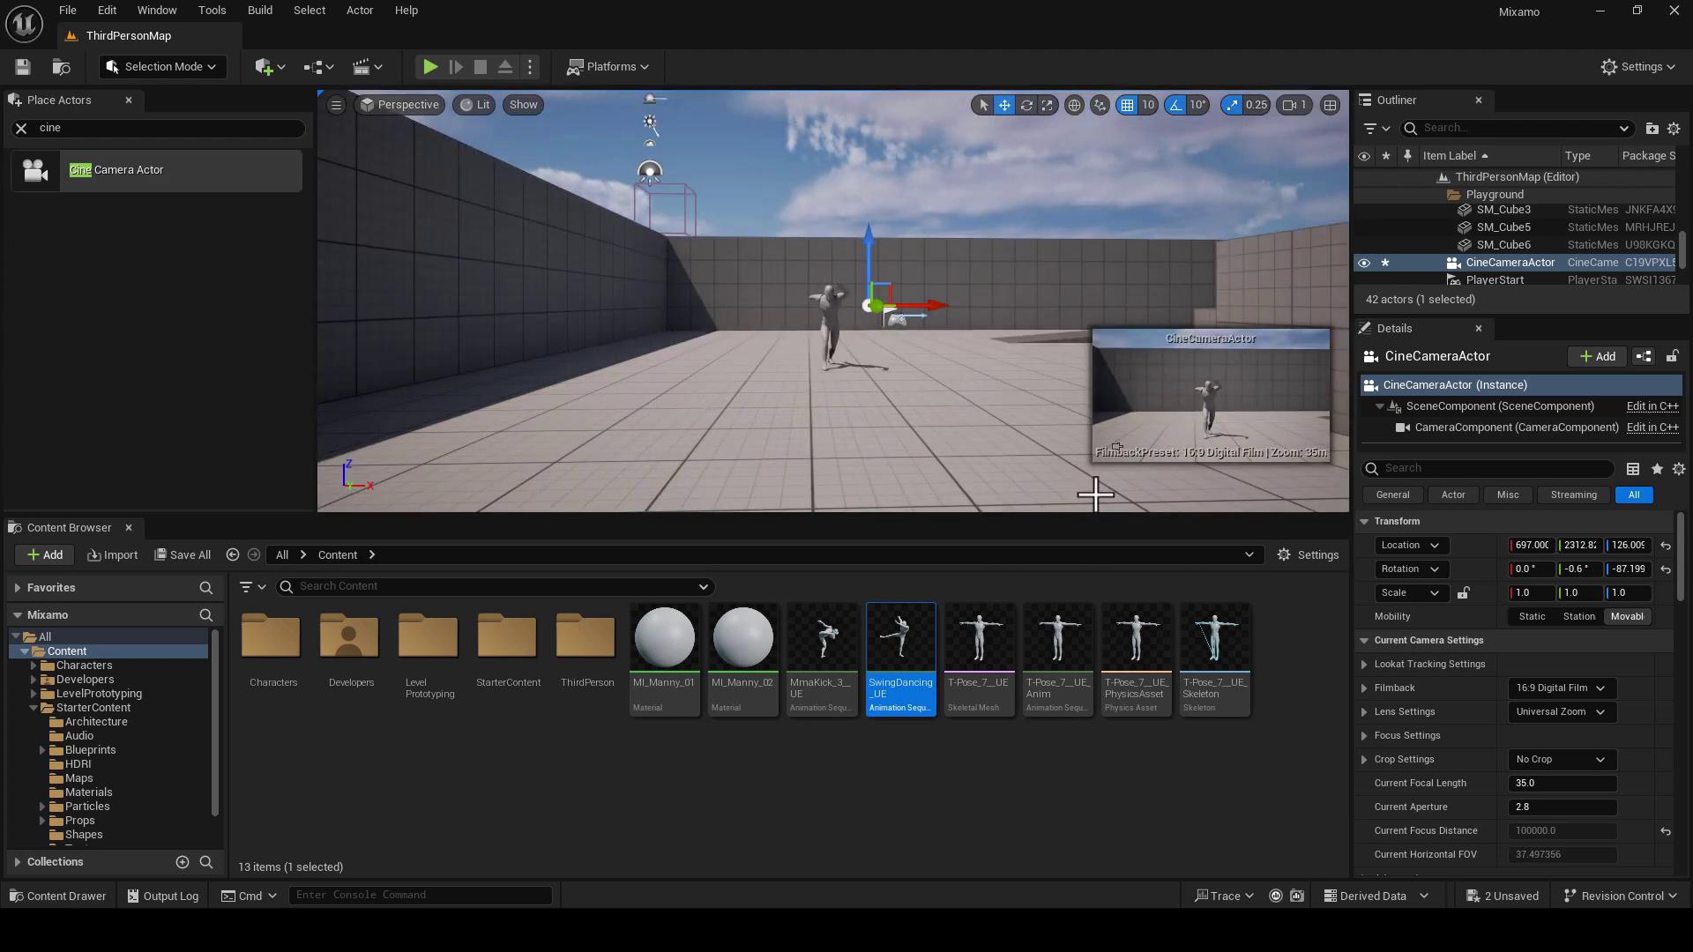
Set the cine camera's Current Aperture to 22
click(1531, 806)
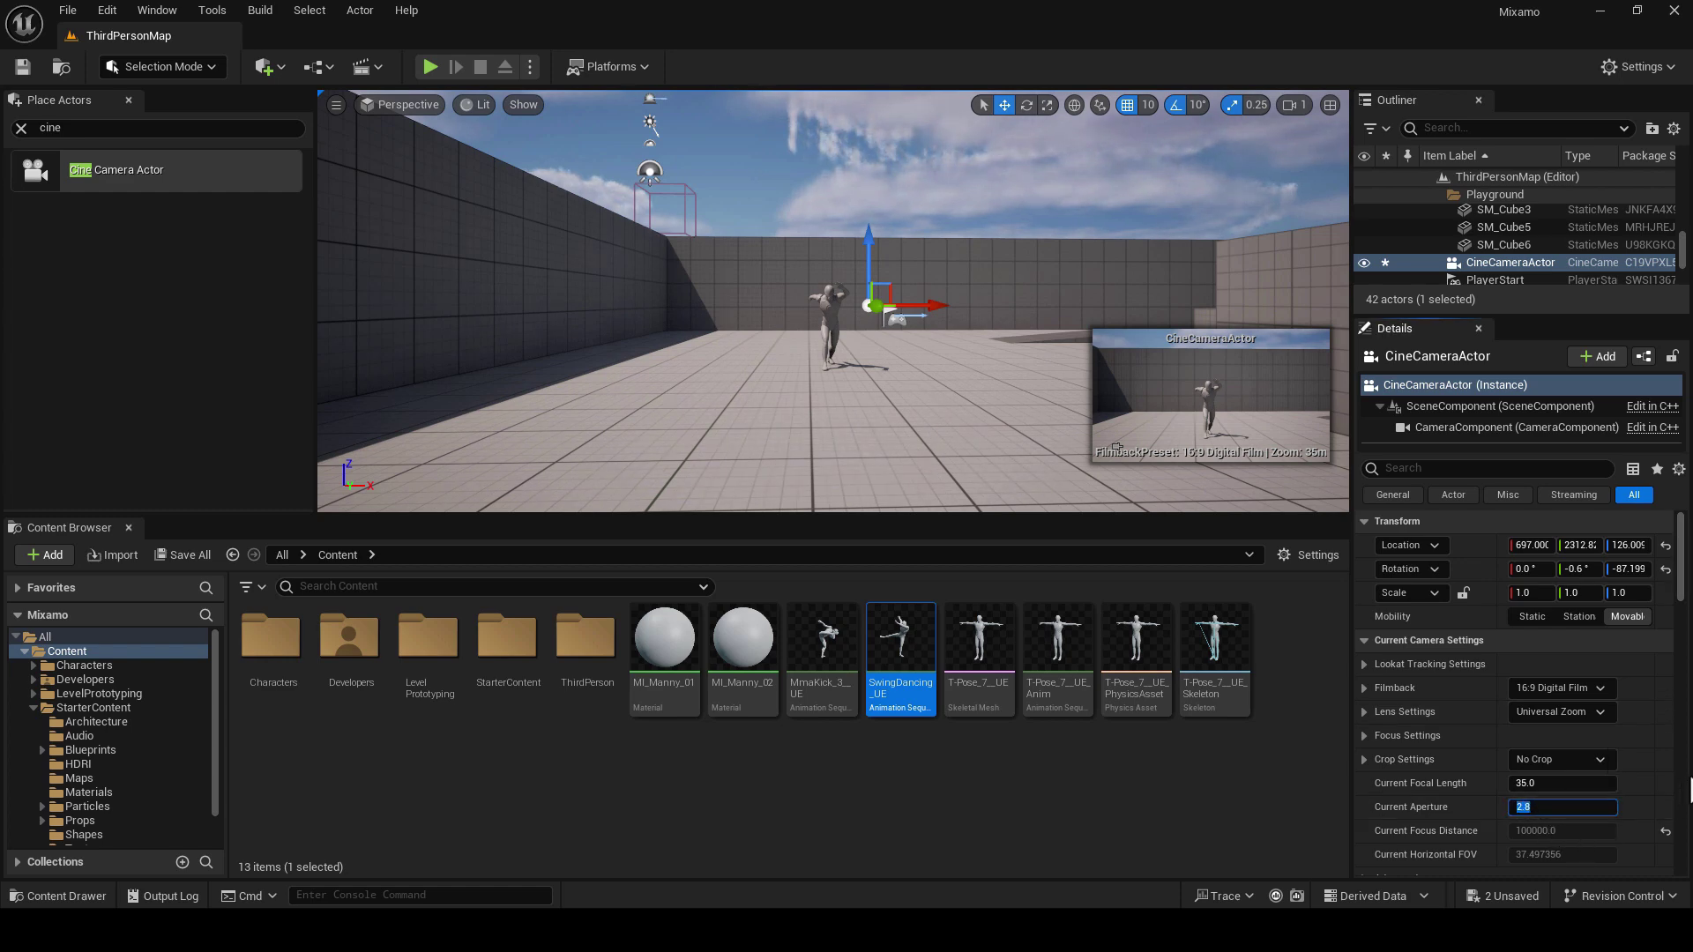
text(2)
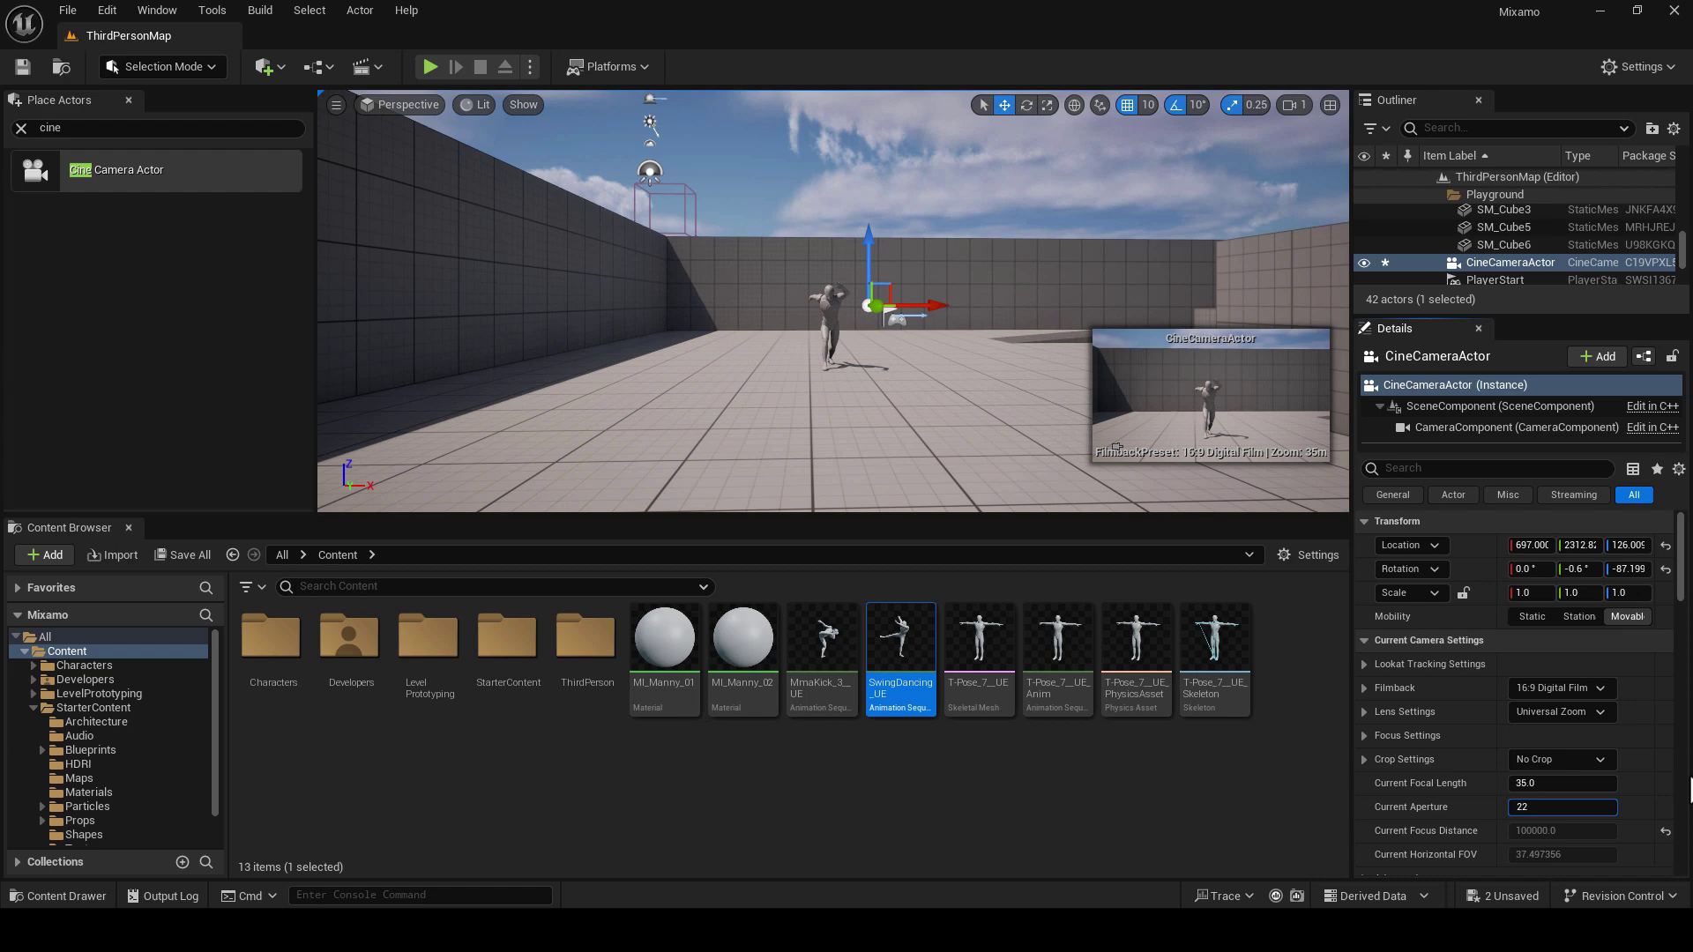
key(Return)
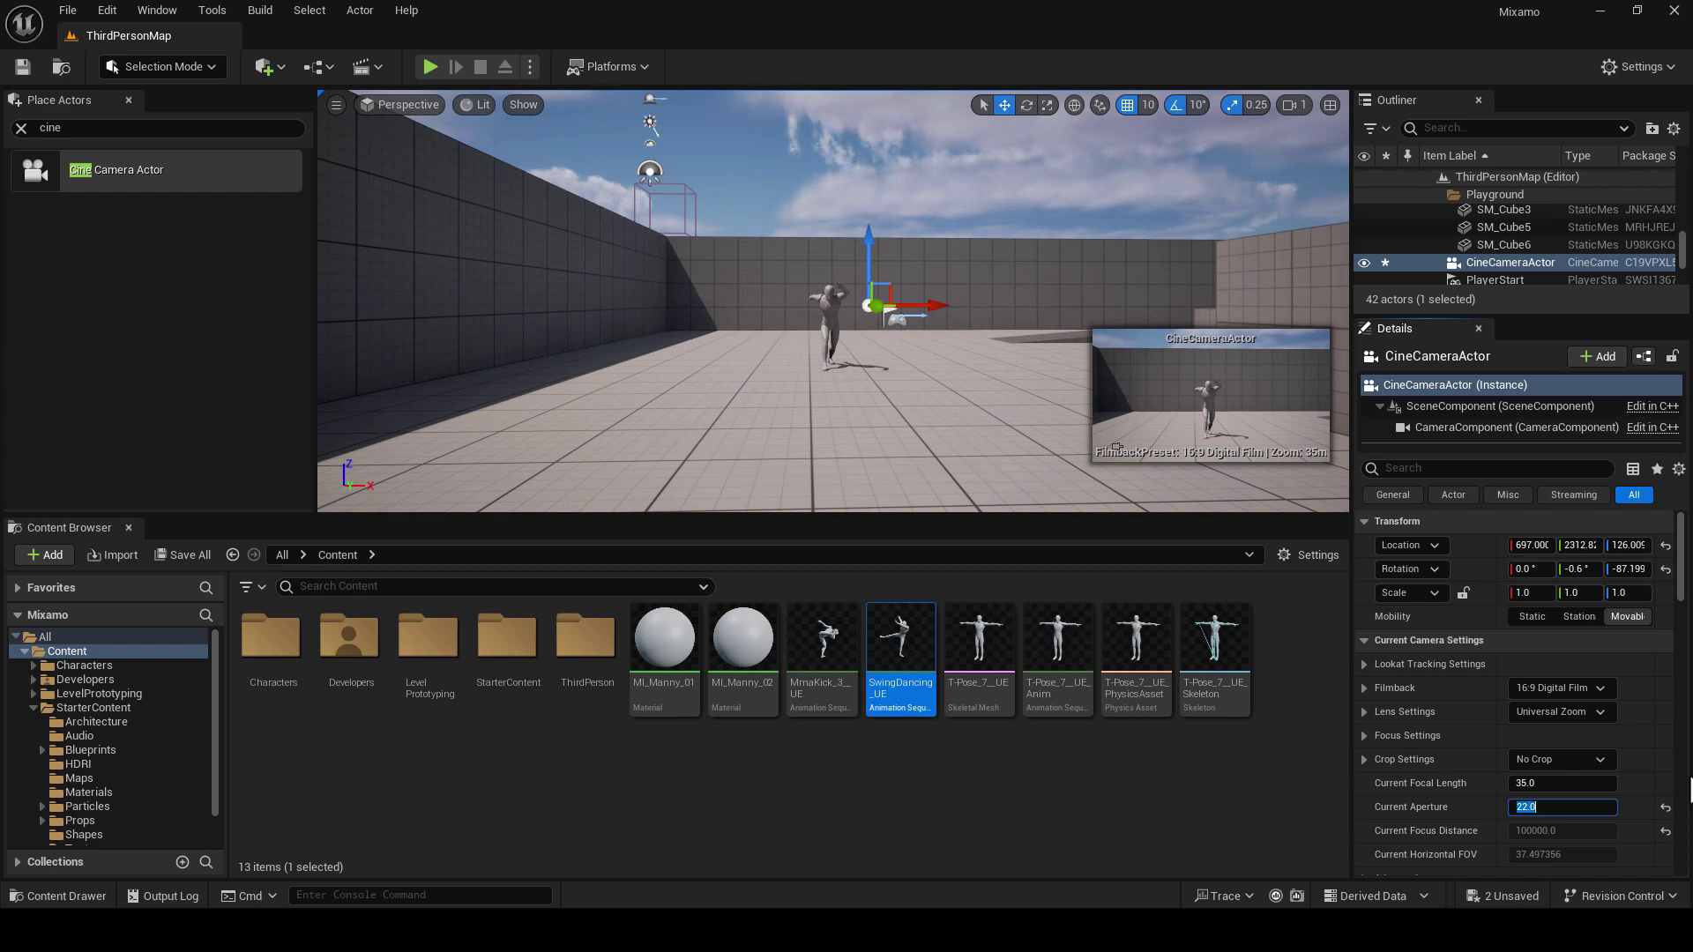
Turn off Constrain Aspect Ratio in the cine camera's camera options
click(1413, 469)
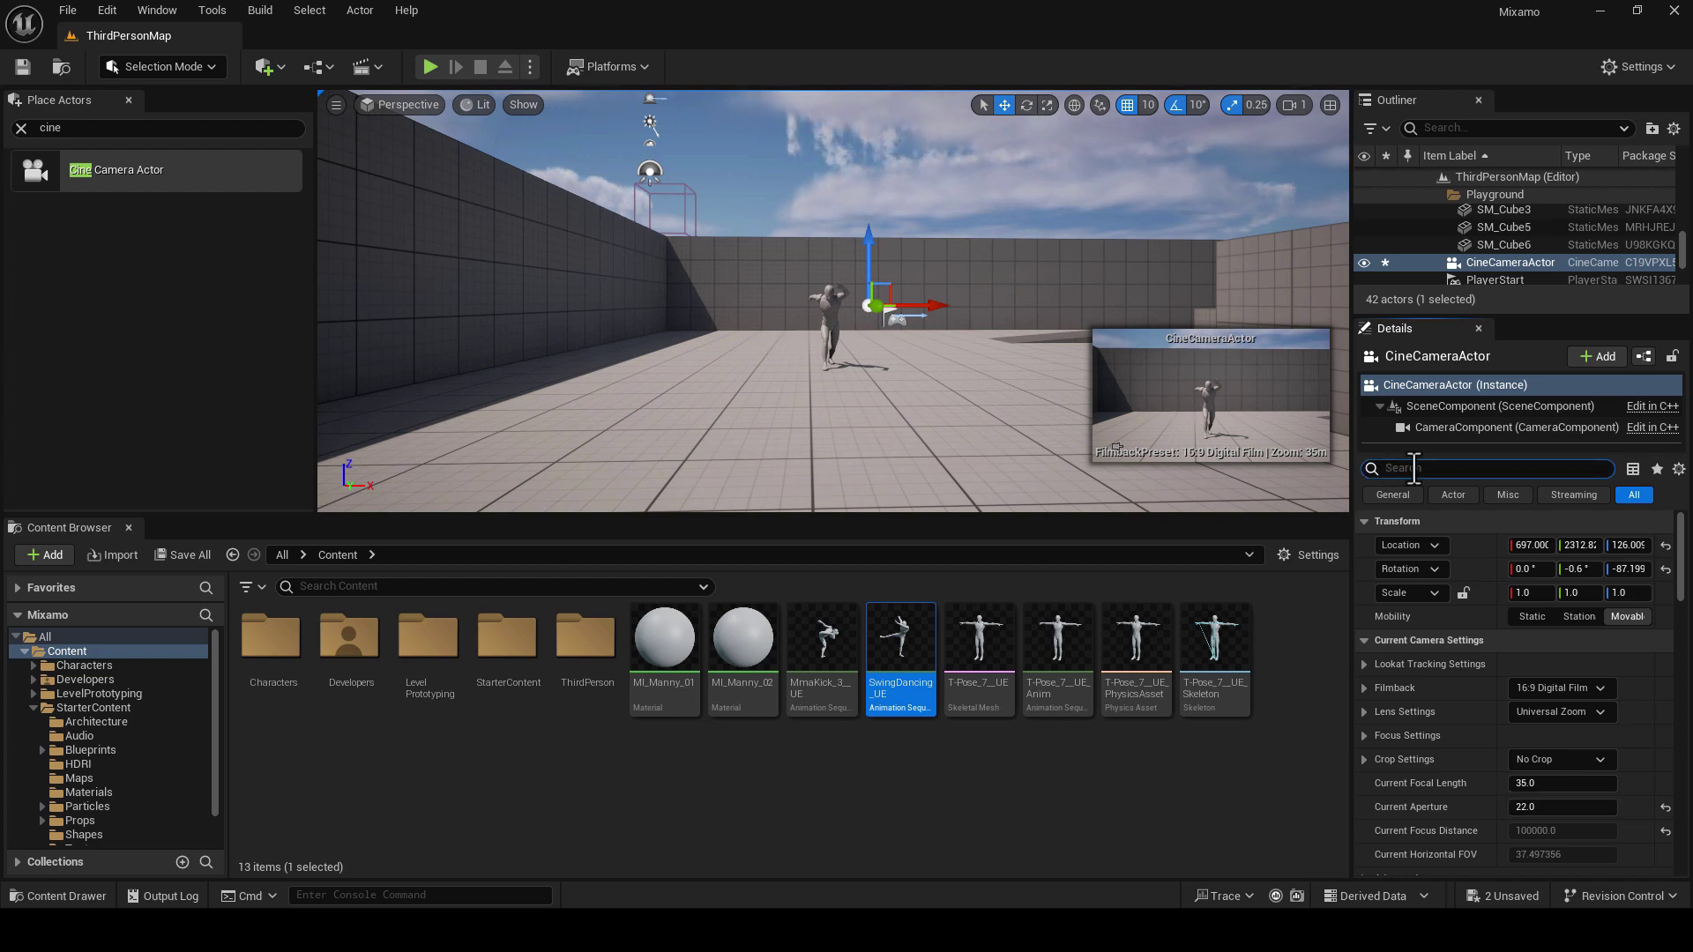
text(cons)
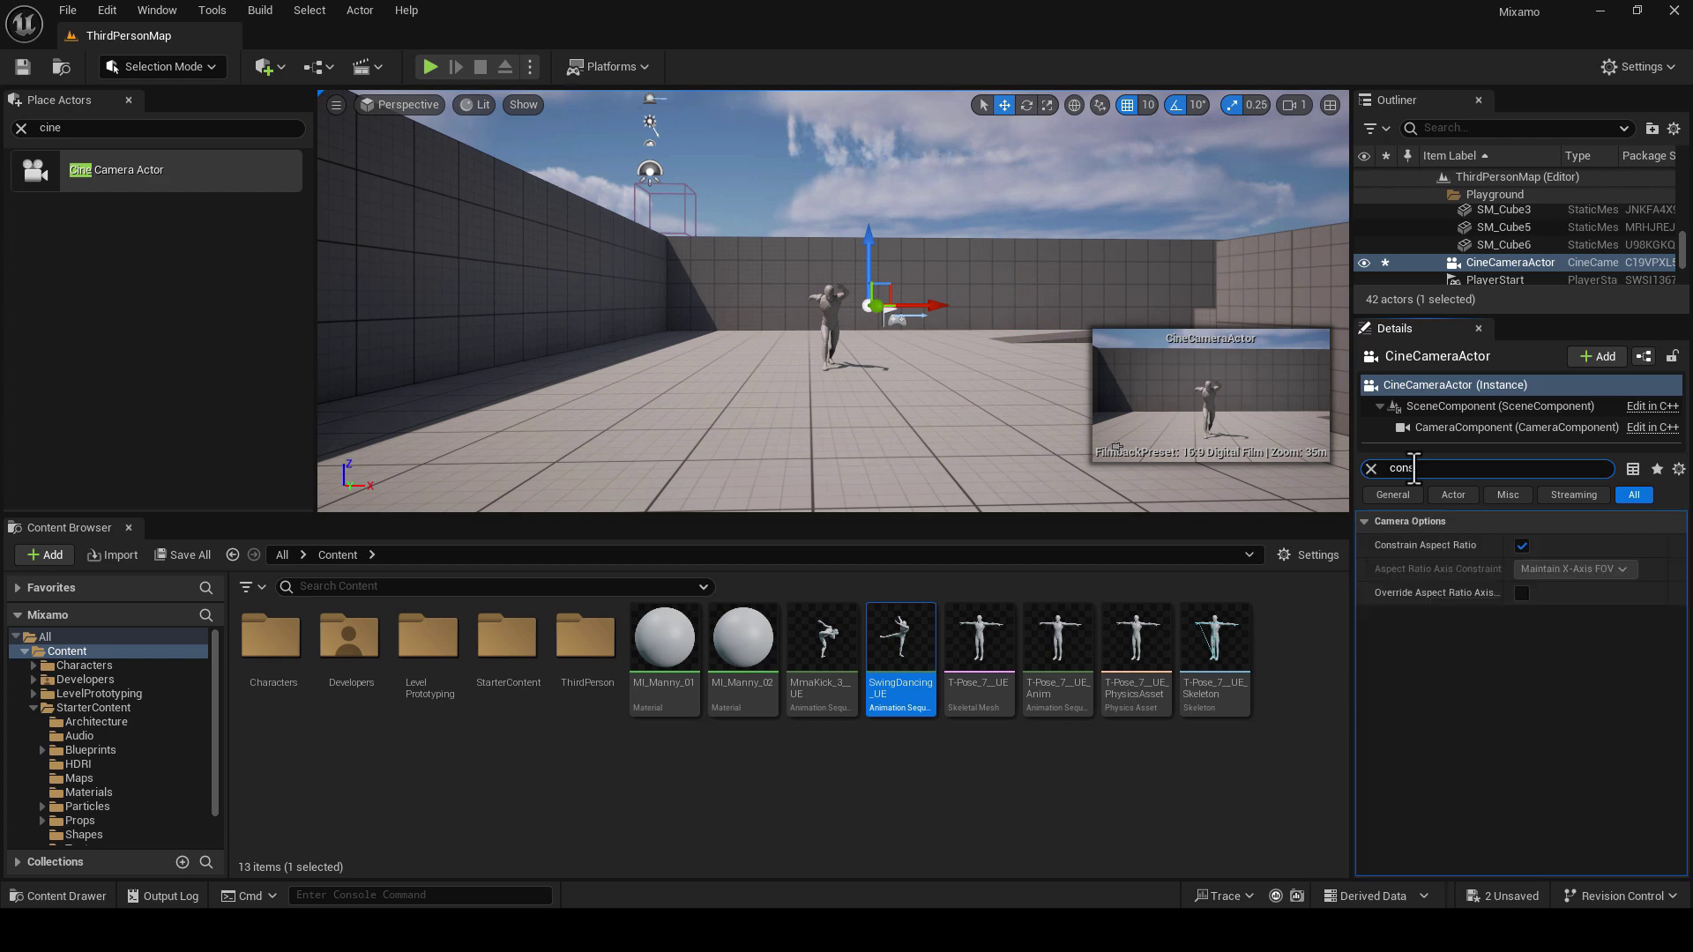
click(1521, 546)
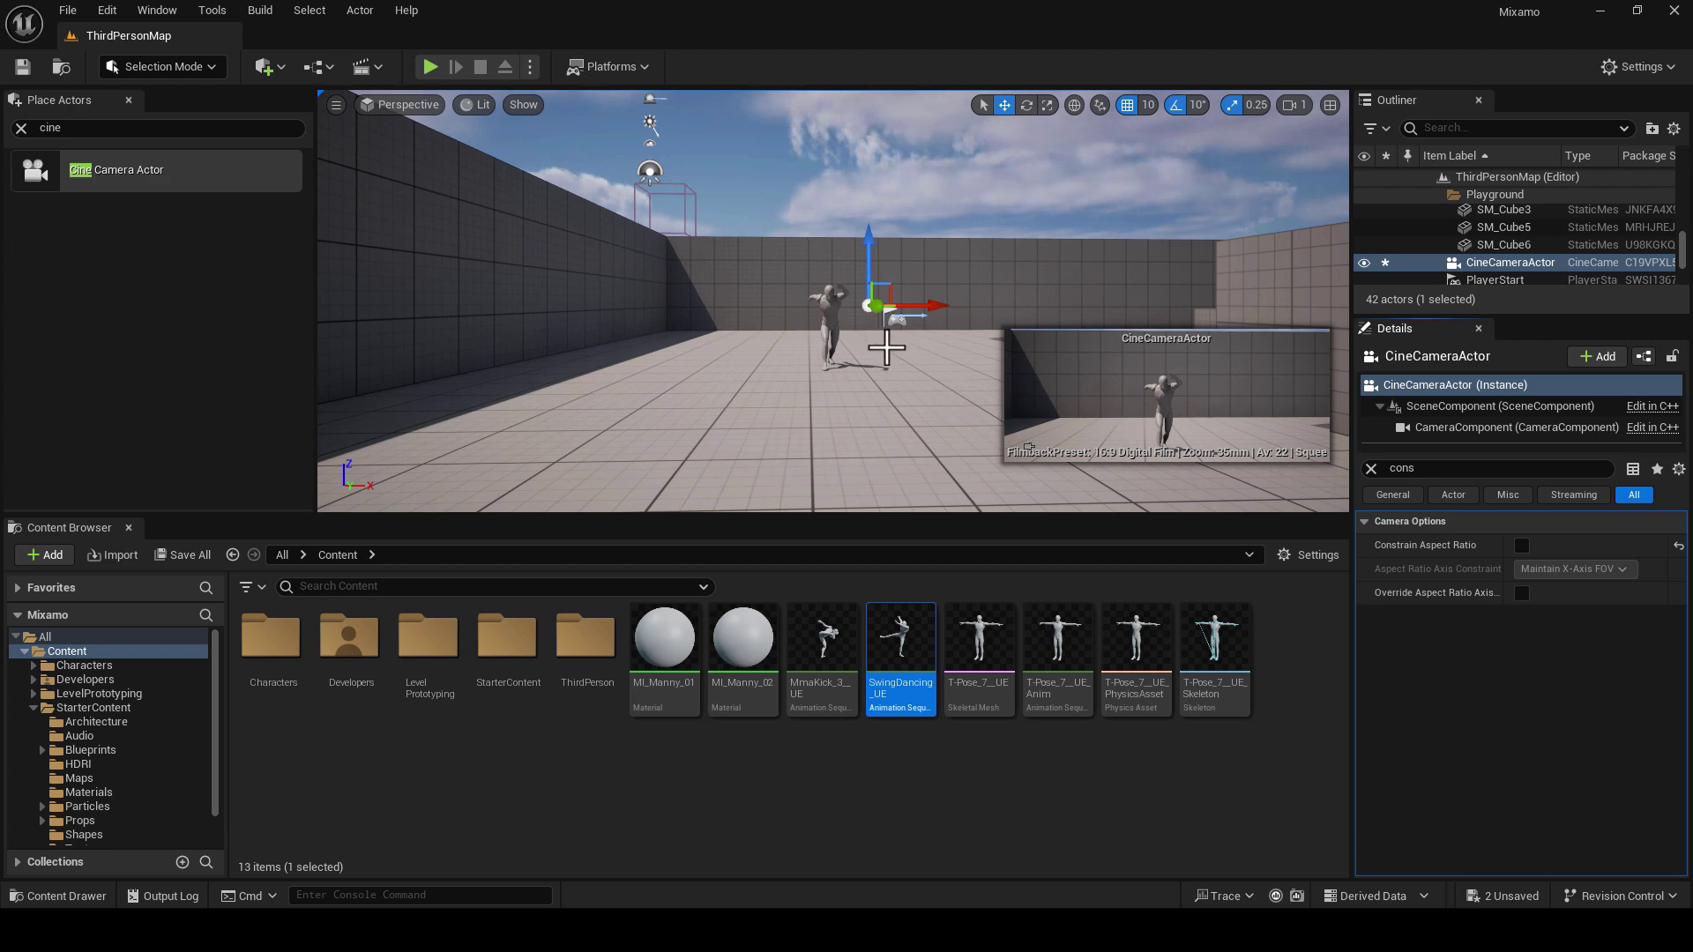
Open the Level Blueprint, add a reference to CineCameraActor and place it low in the Event Graph
scroll(884, 352, down, 4)
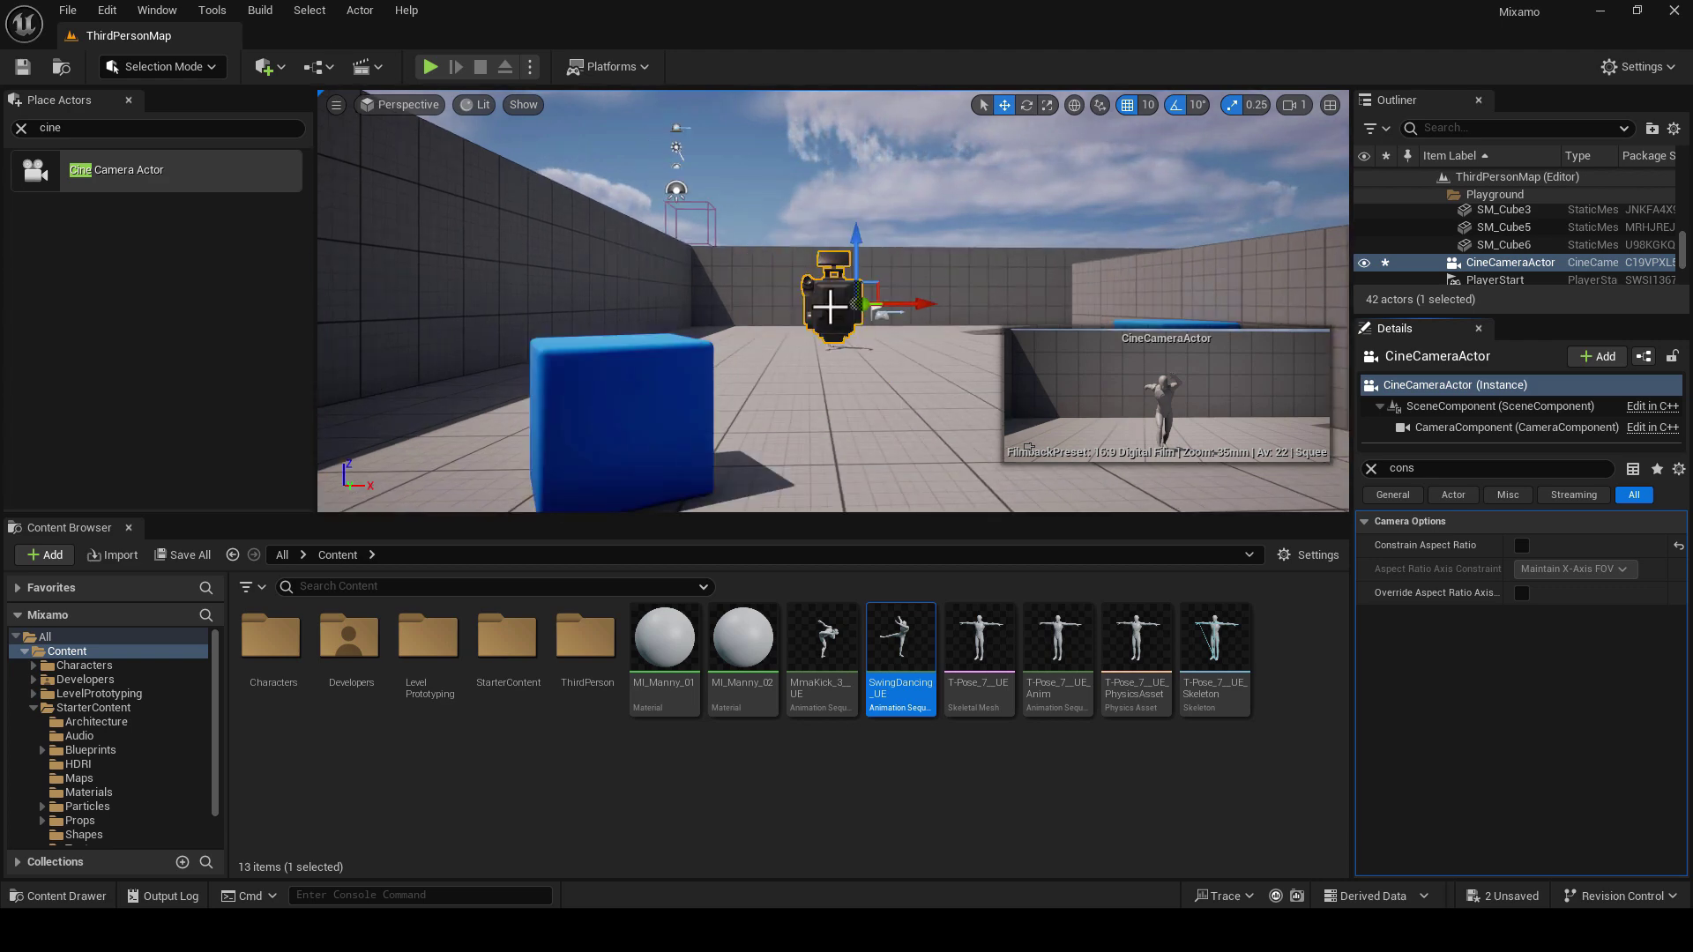
click(325, 65)
click(426, 194)
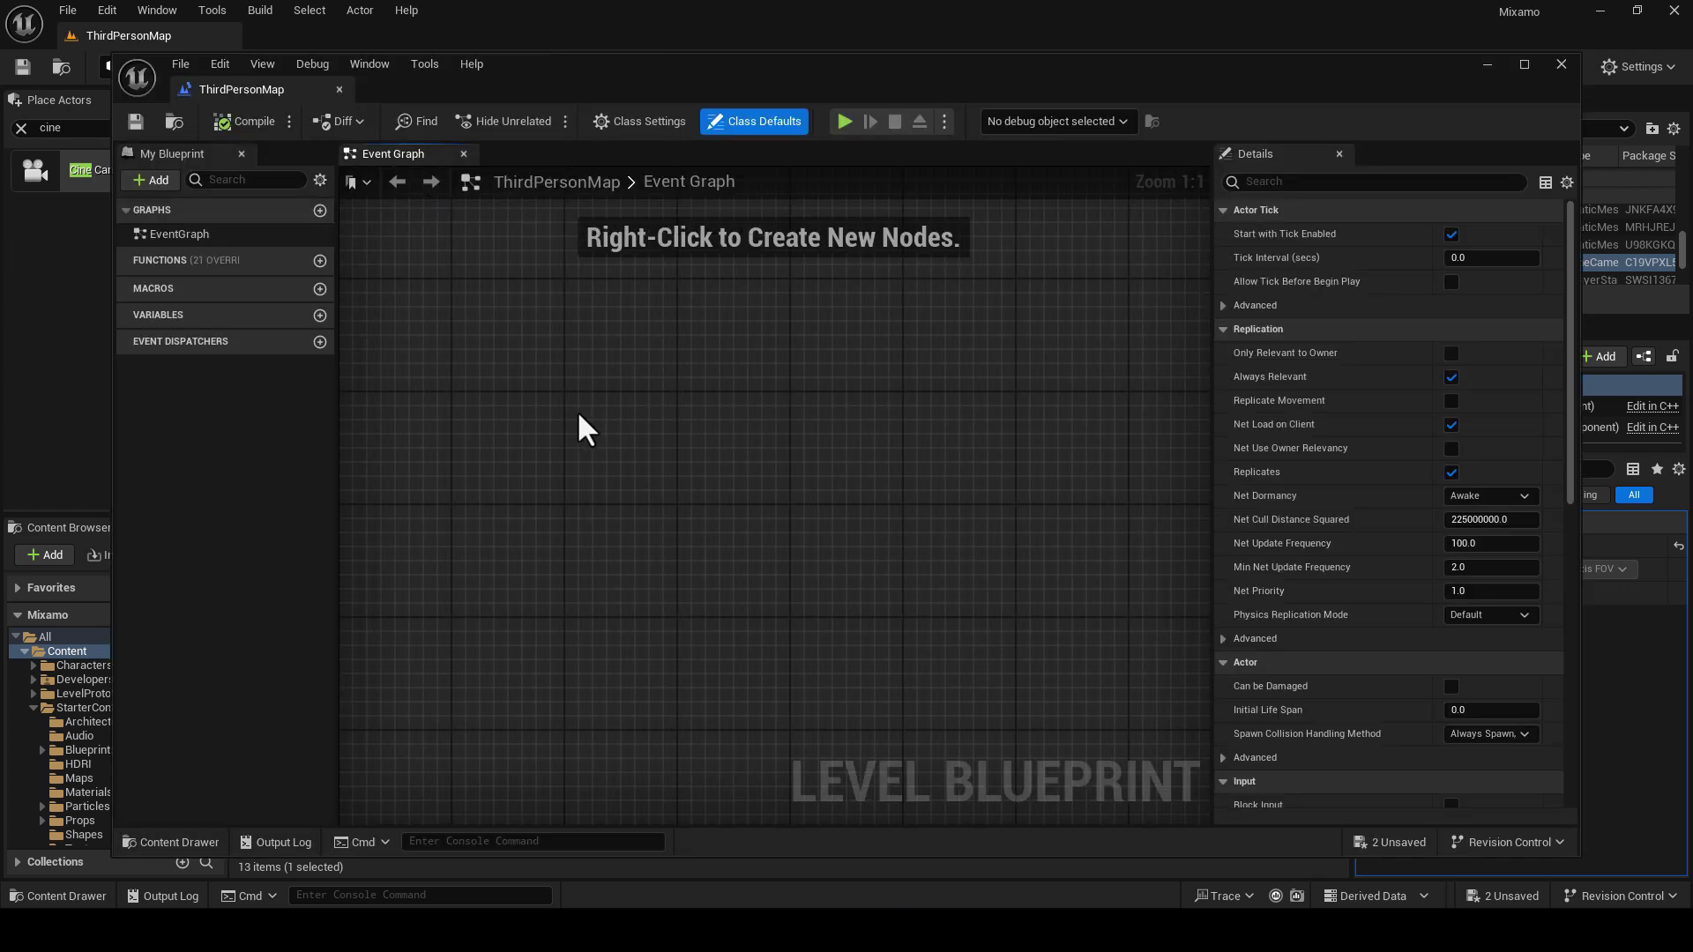
right_click(578, 415)
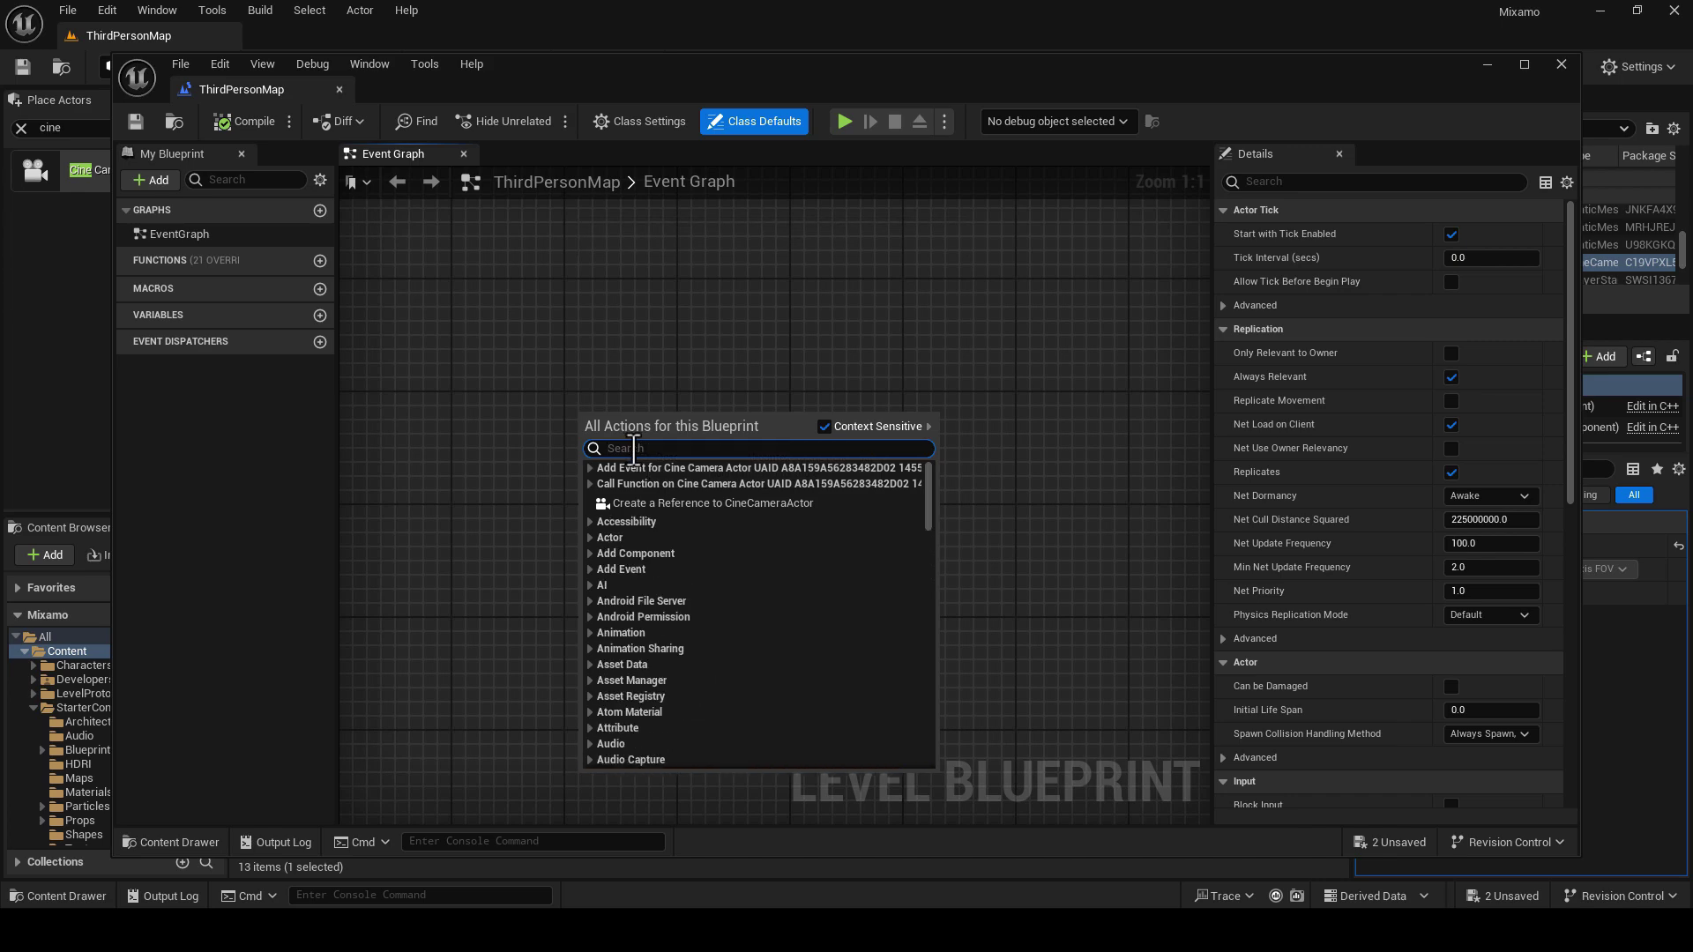
click(704, 503)
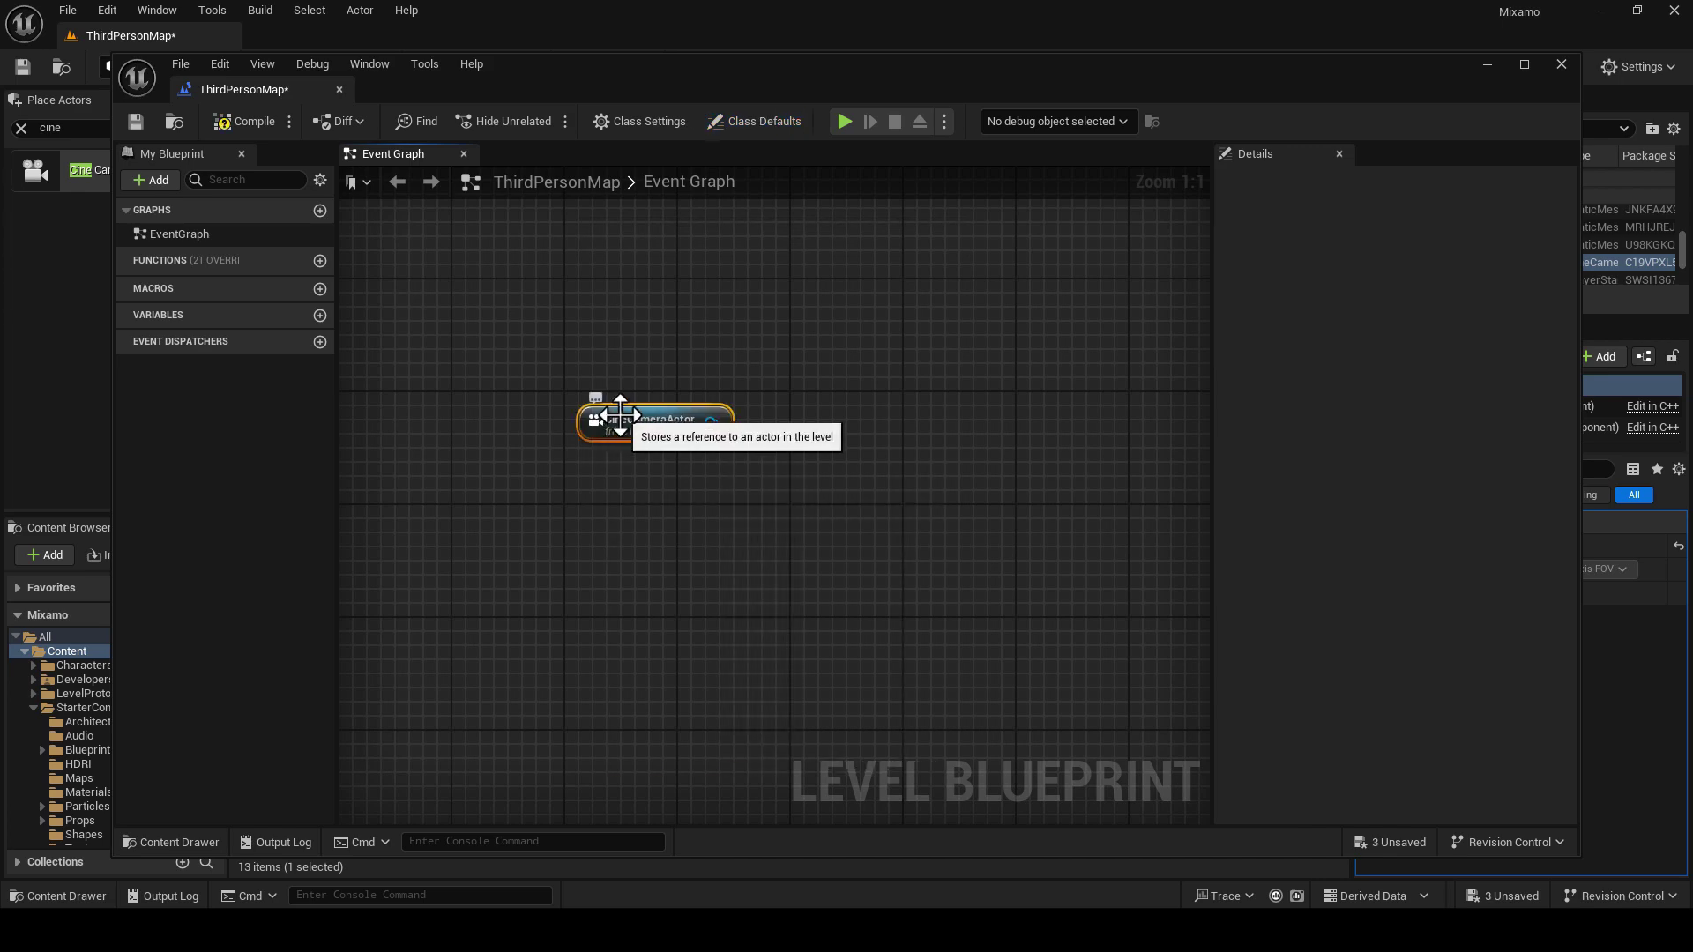
drag(676, 435, 605, 613)
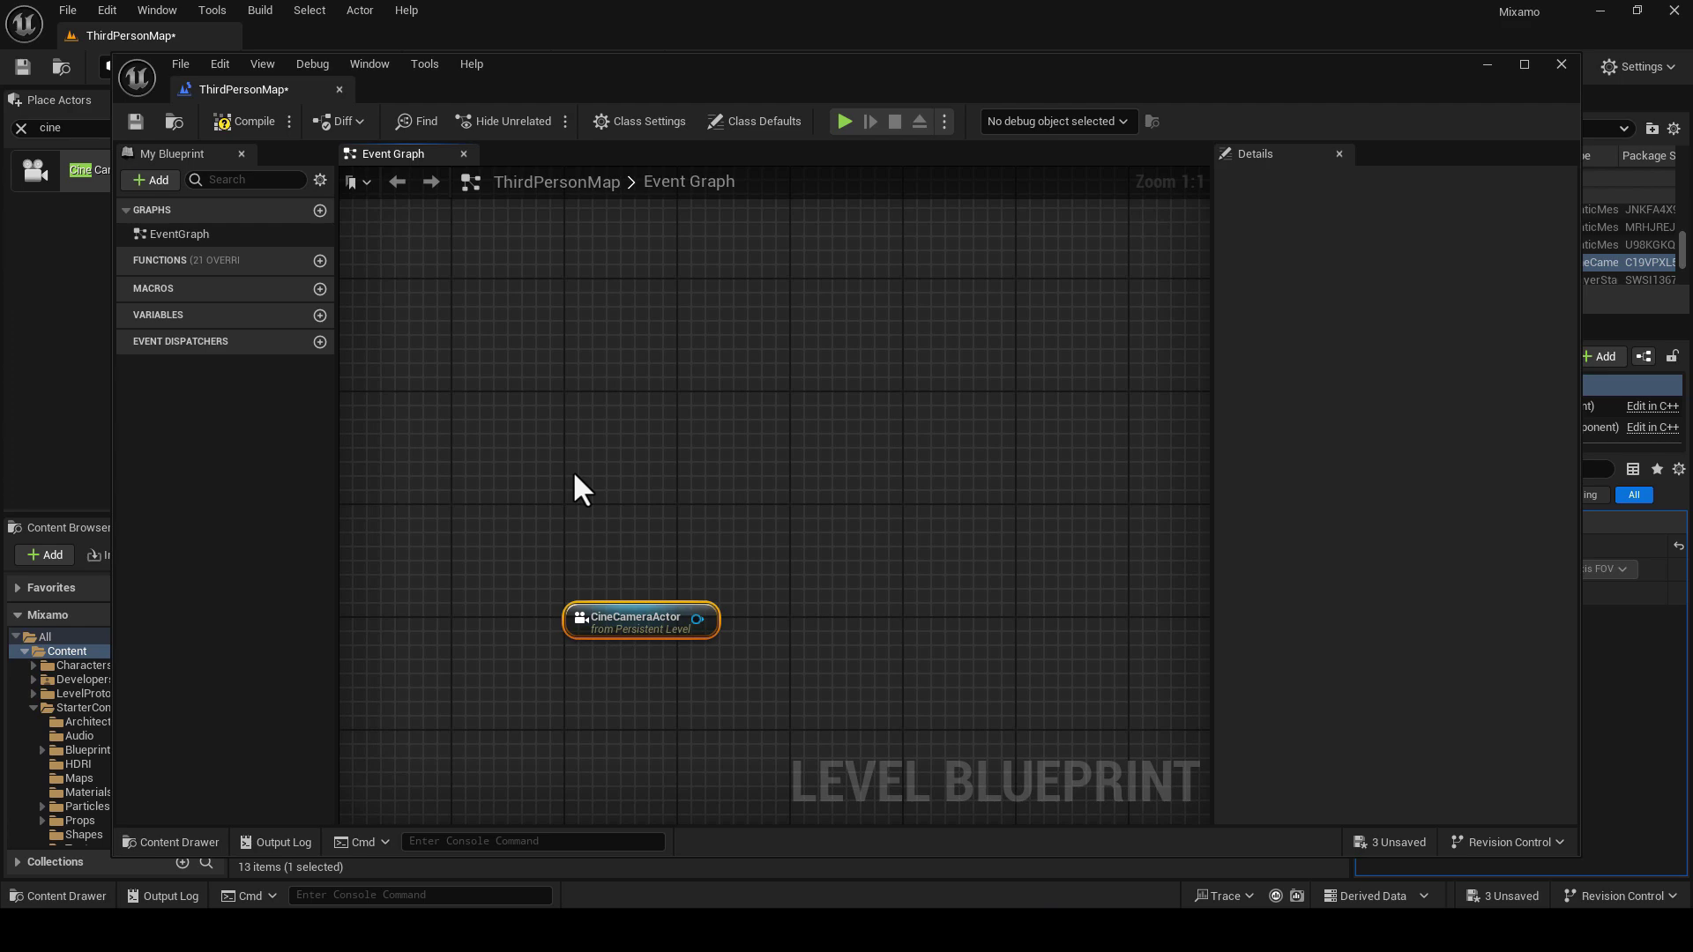
Add an Event BeginPlay node and a Get Player Controller node above the CineCameraActor reference
right_click(574, 475)
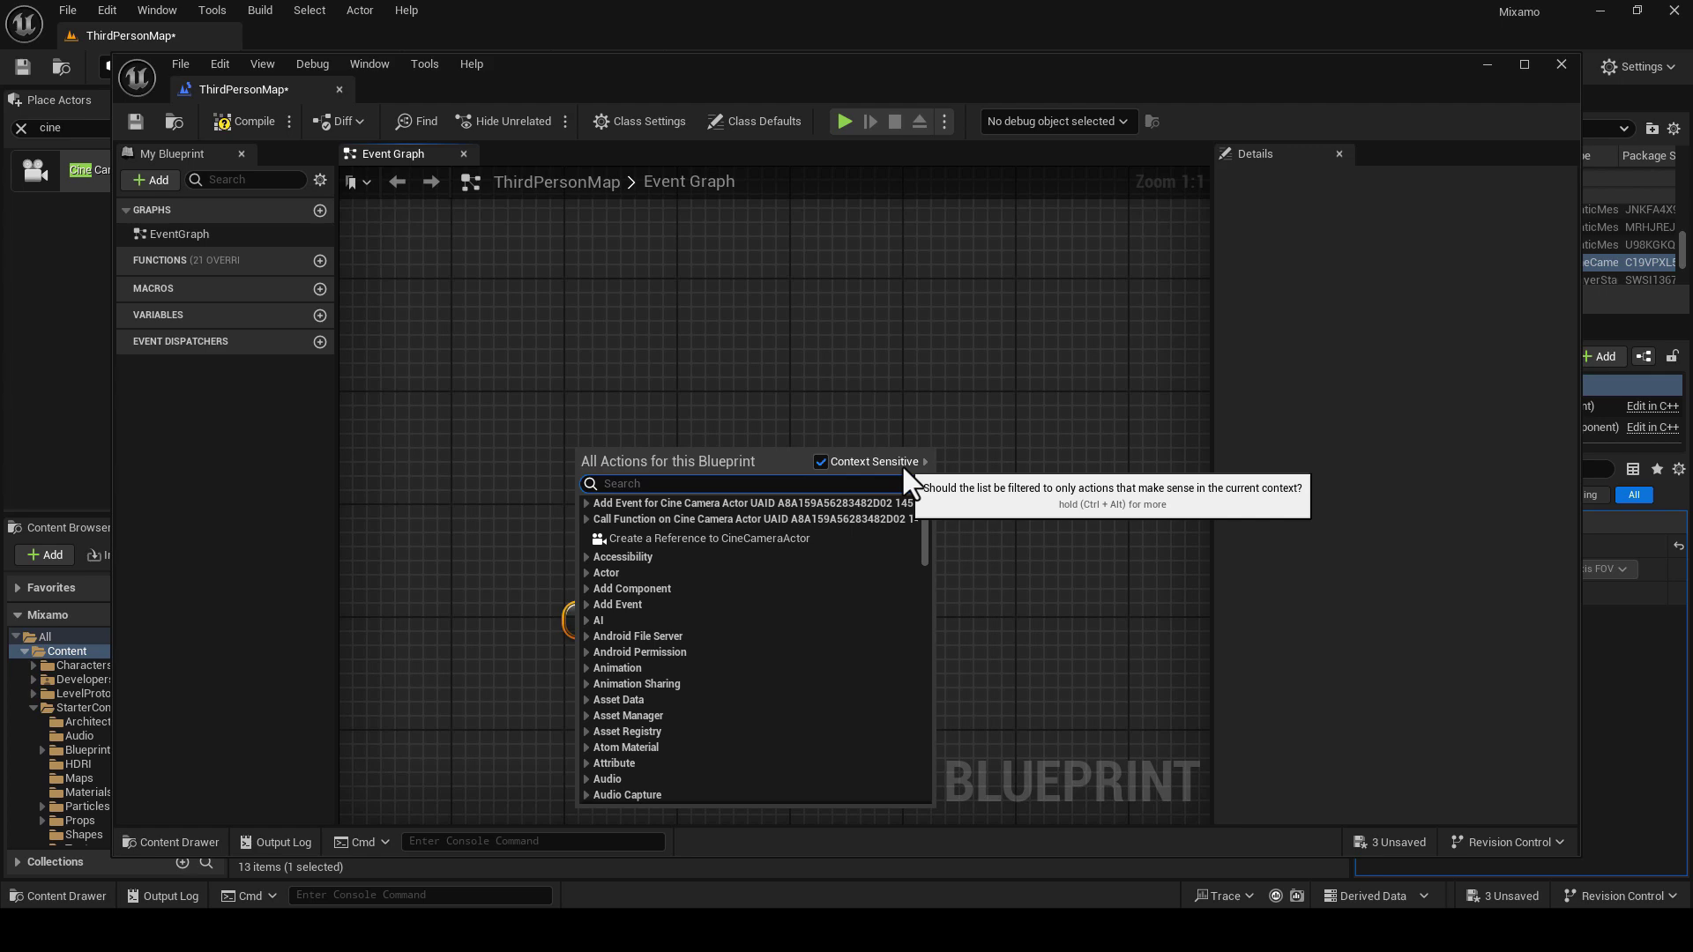
text(event be)
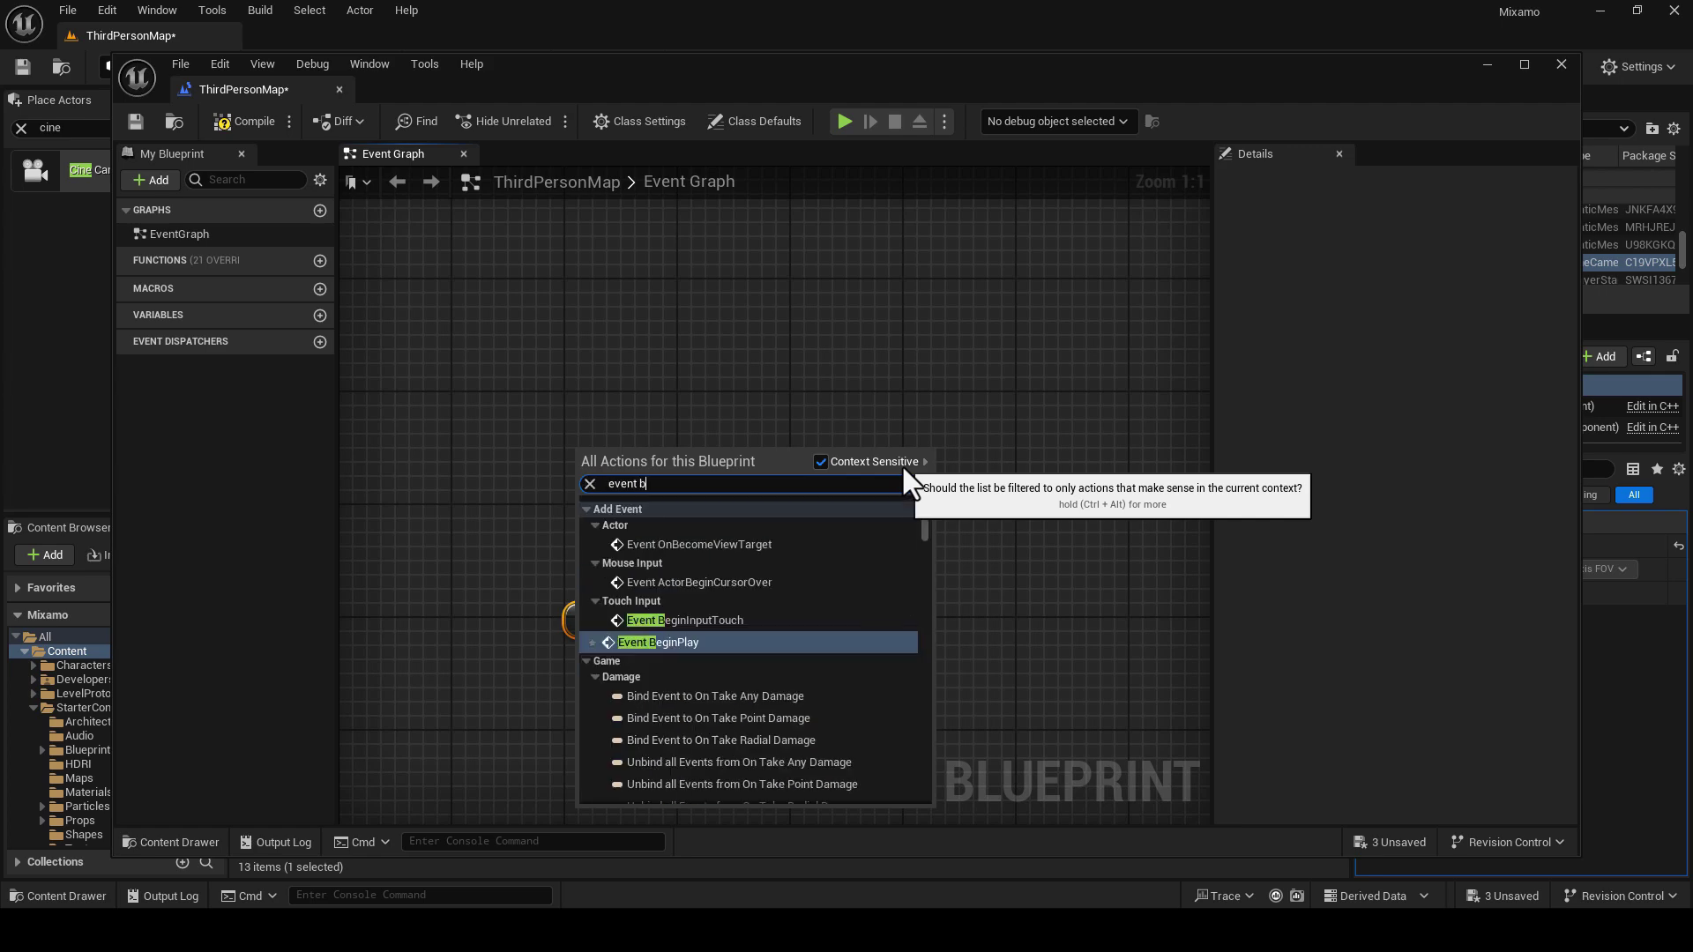
click(751, 644)
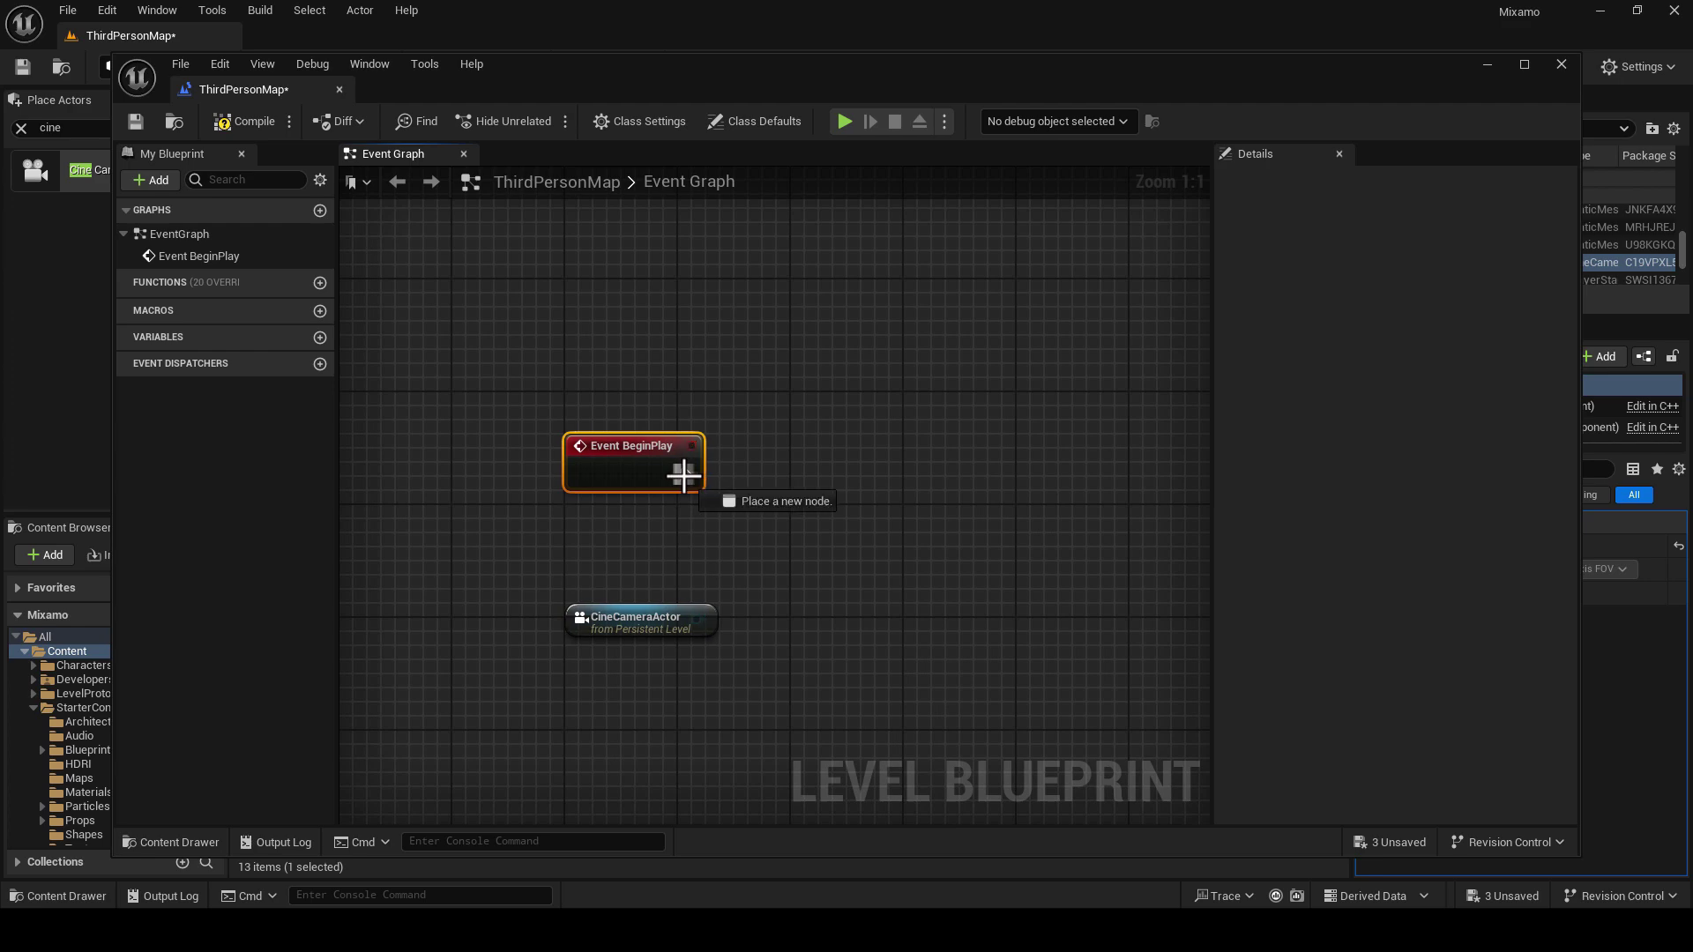
right_click(643, 545)
text(get player)
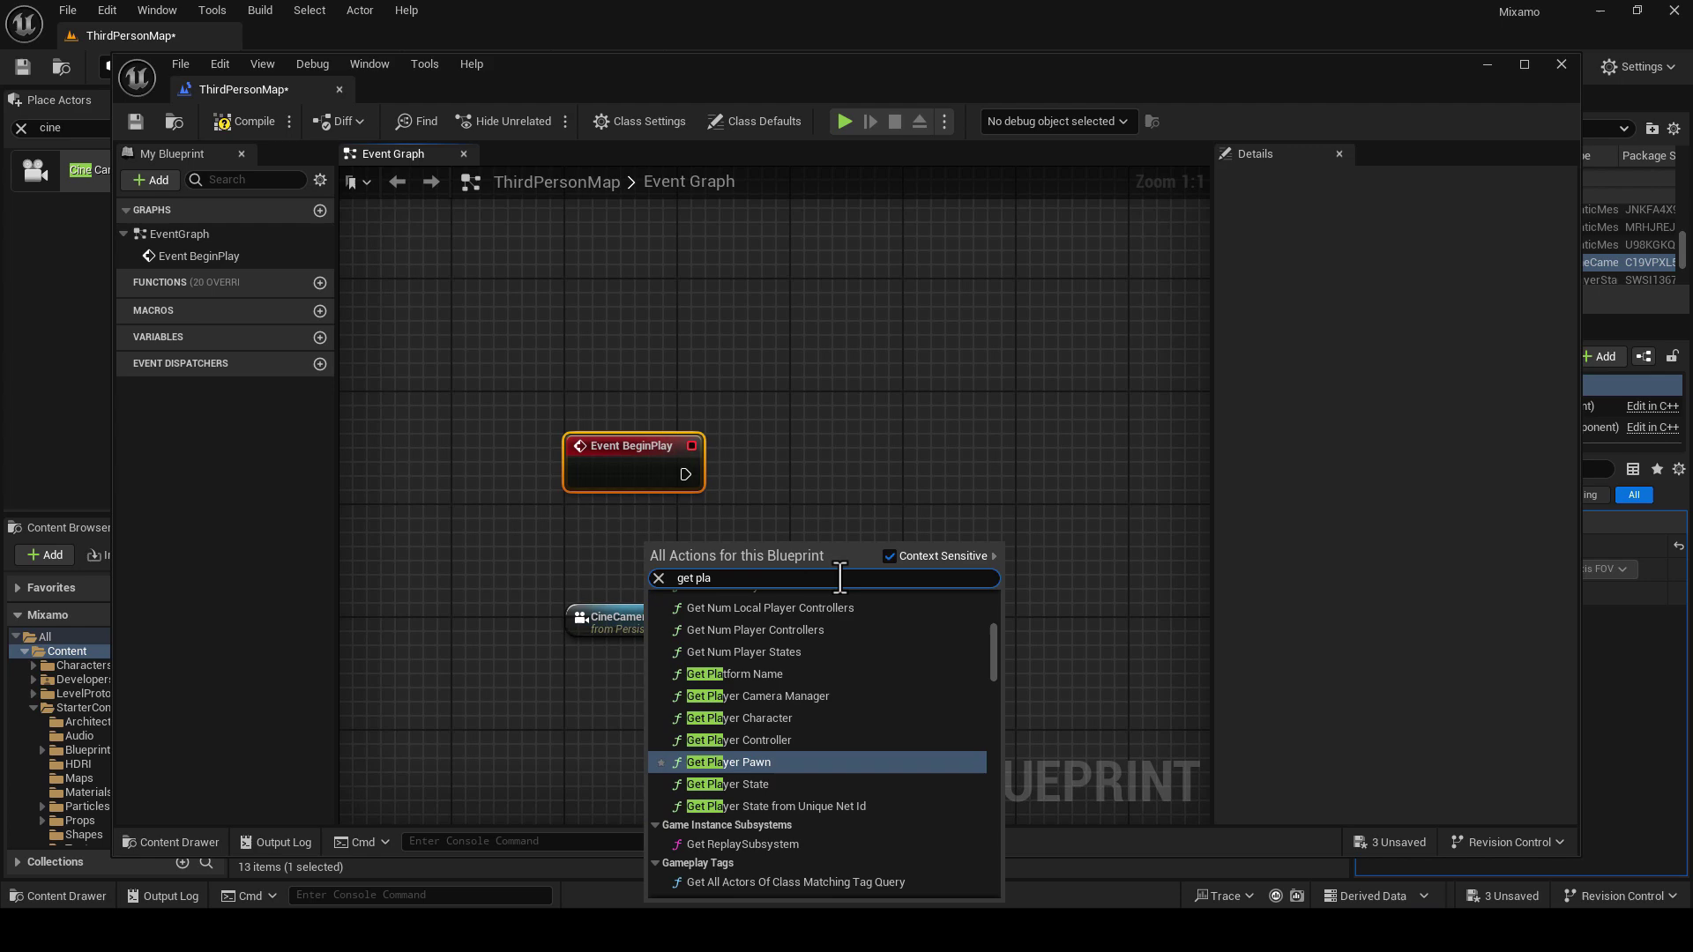
click(815, 605)
drag(728, 561, 582, 539)
Add Set View Target with Blend targeting the player controller, triggered by Event BeginPlay, with CineCameraActor as New View Target
drag(699, 555, 906, 515)
text(set view)
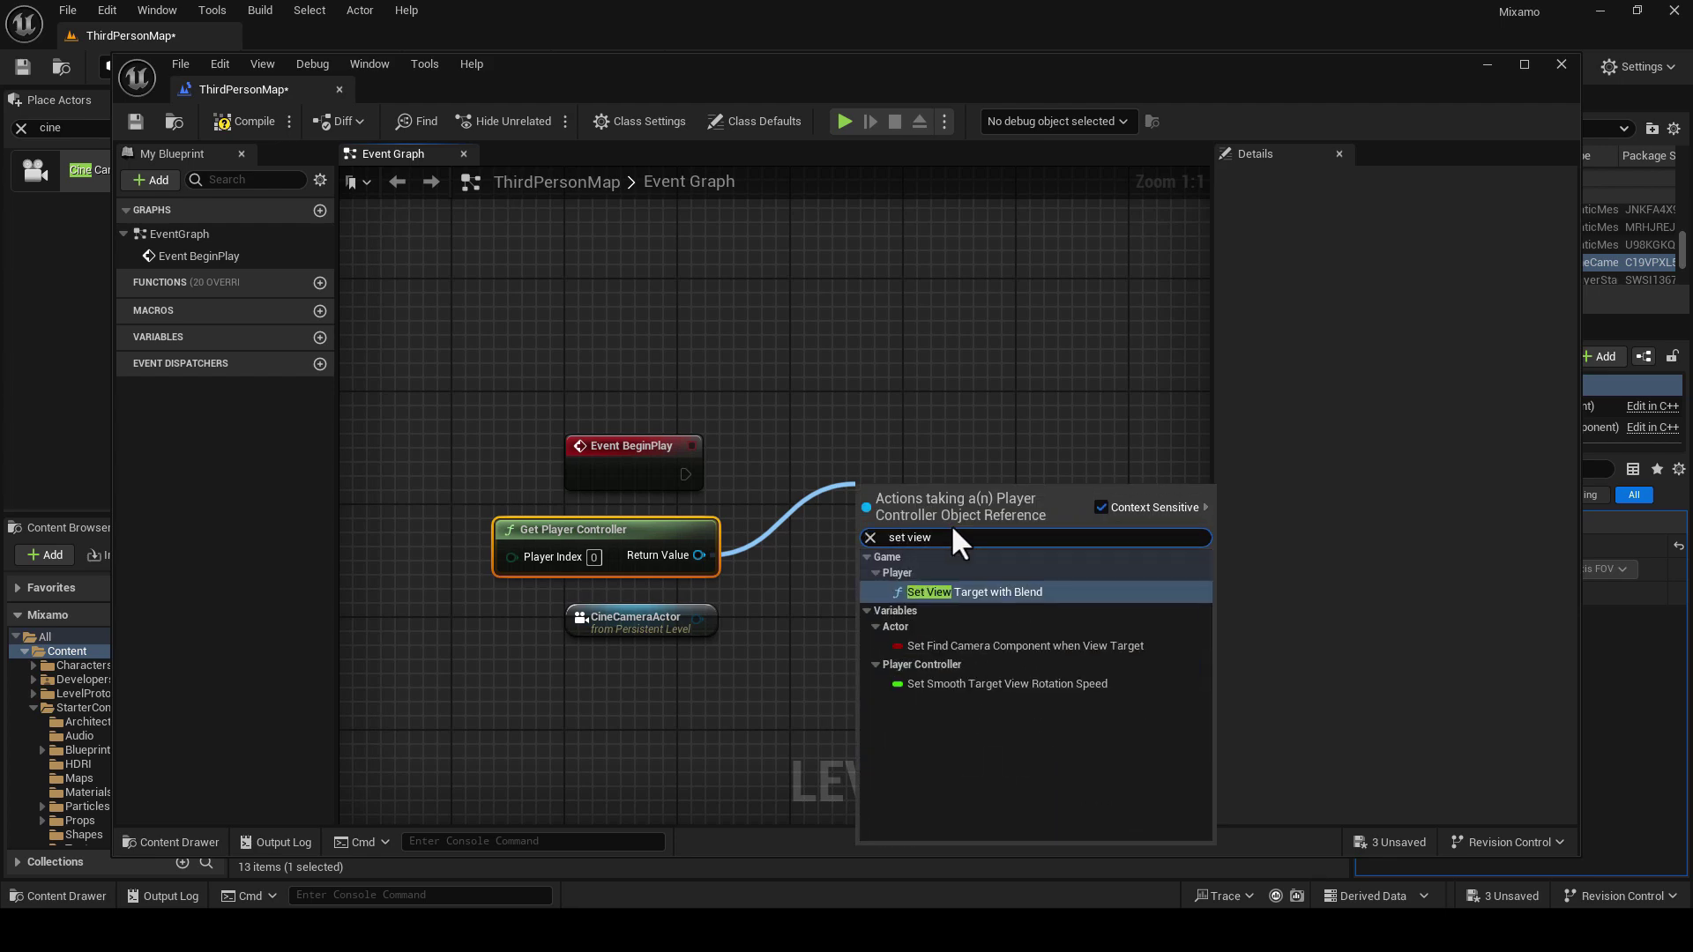
click(1008, 591)
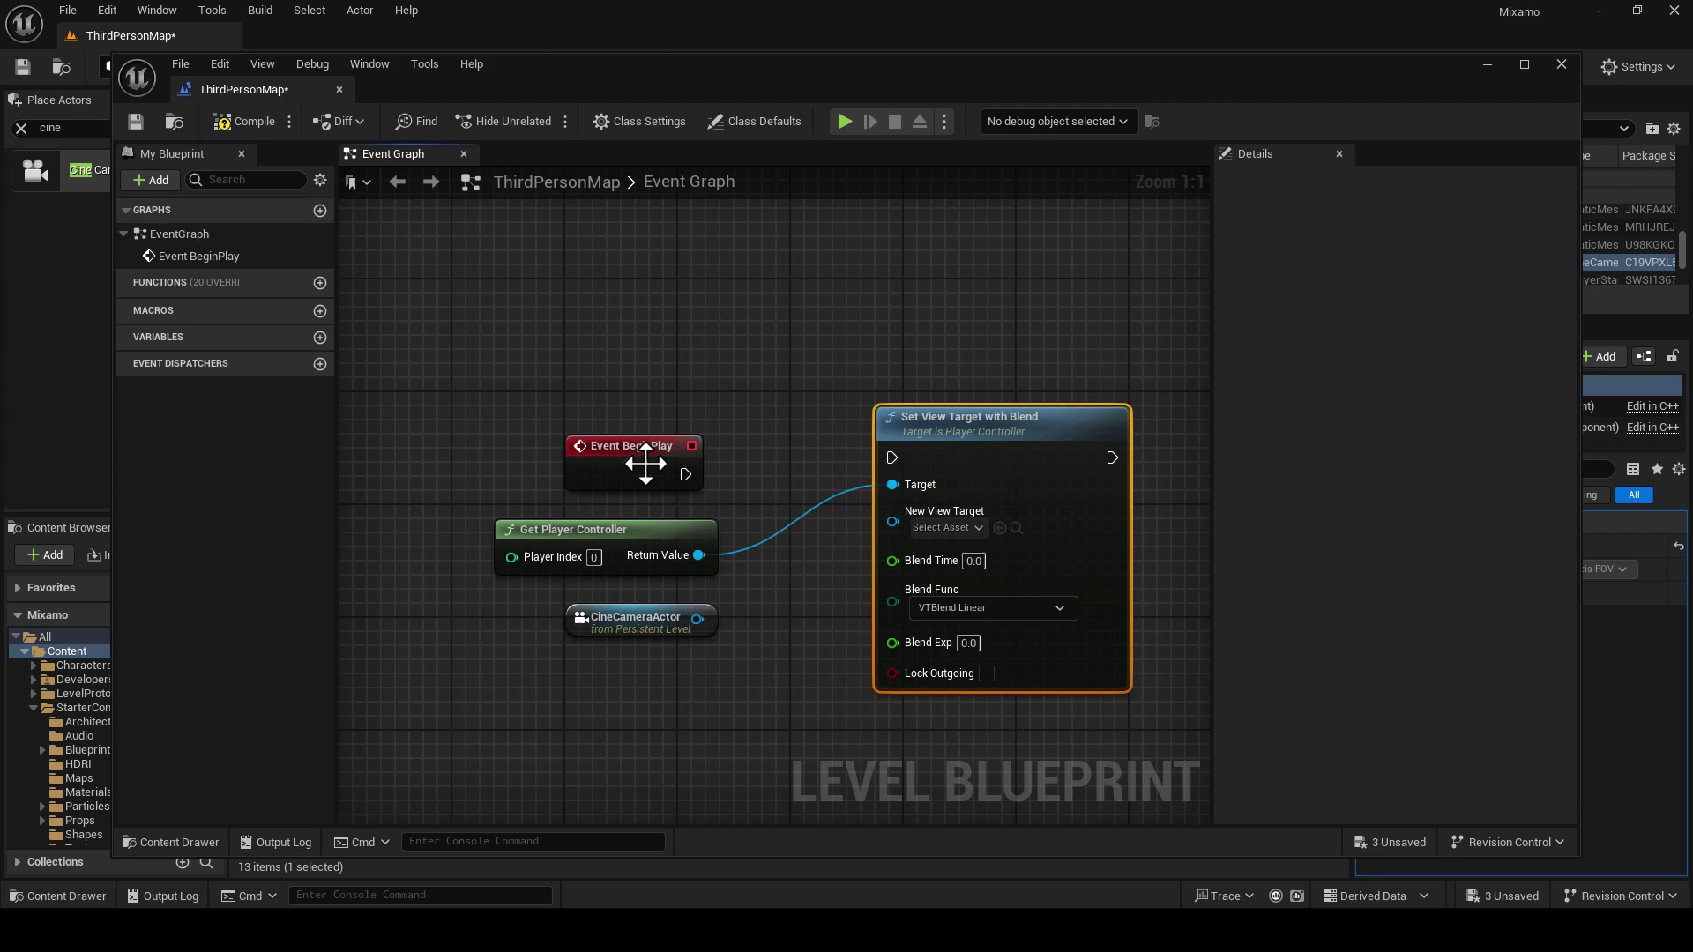
drag(685, 474, 898, 453)
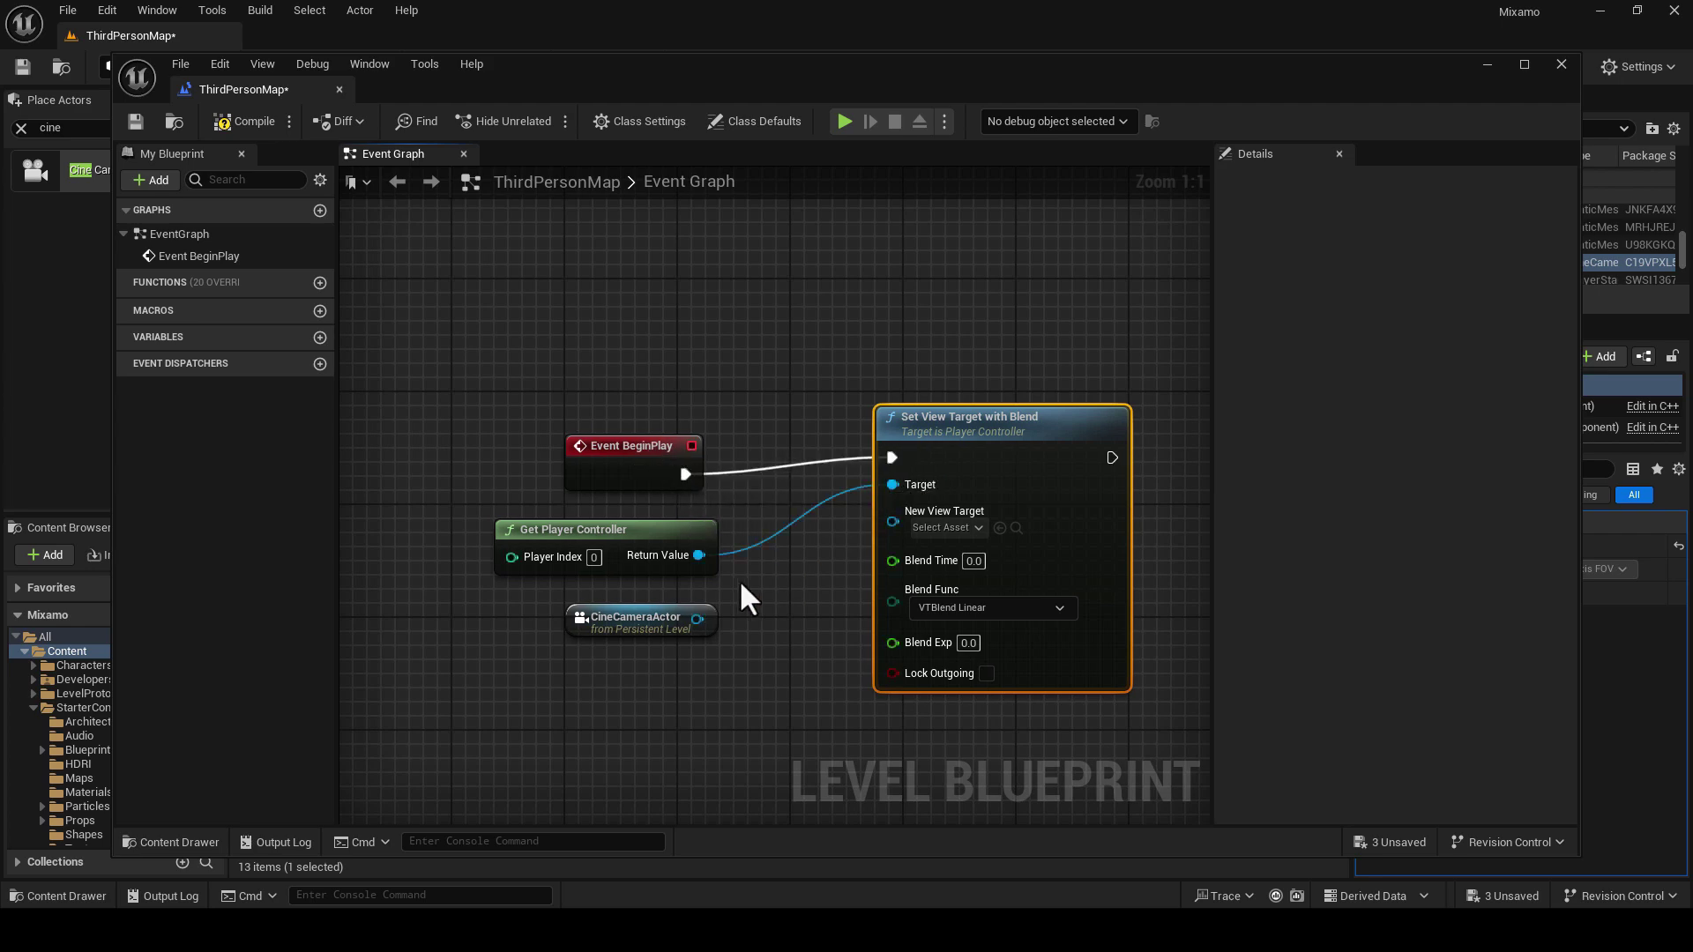
drag(701, 617, 892, 515)
Compile and save the Level Blueprint, and dock its window beside the level's tab in the main editor
click(237, 115)
click(137, 119)
drag(277, 87, 376, 44)
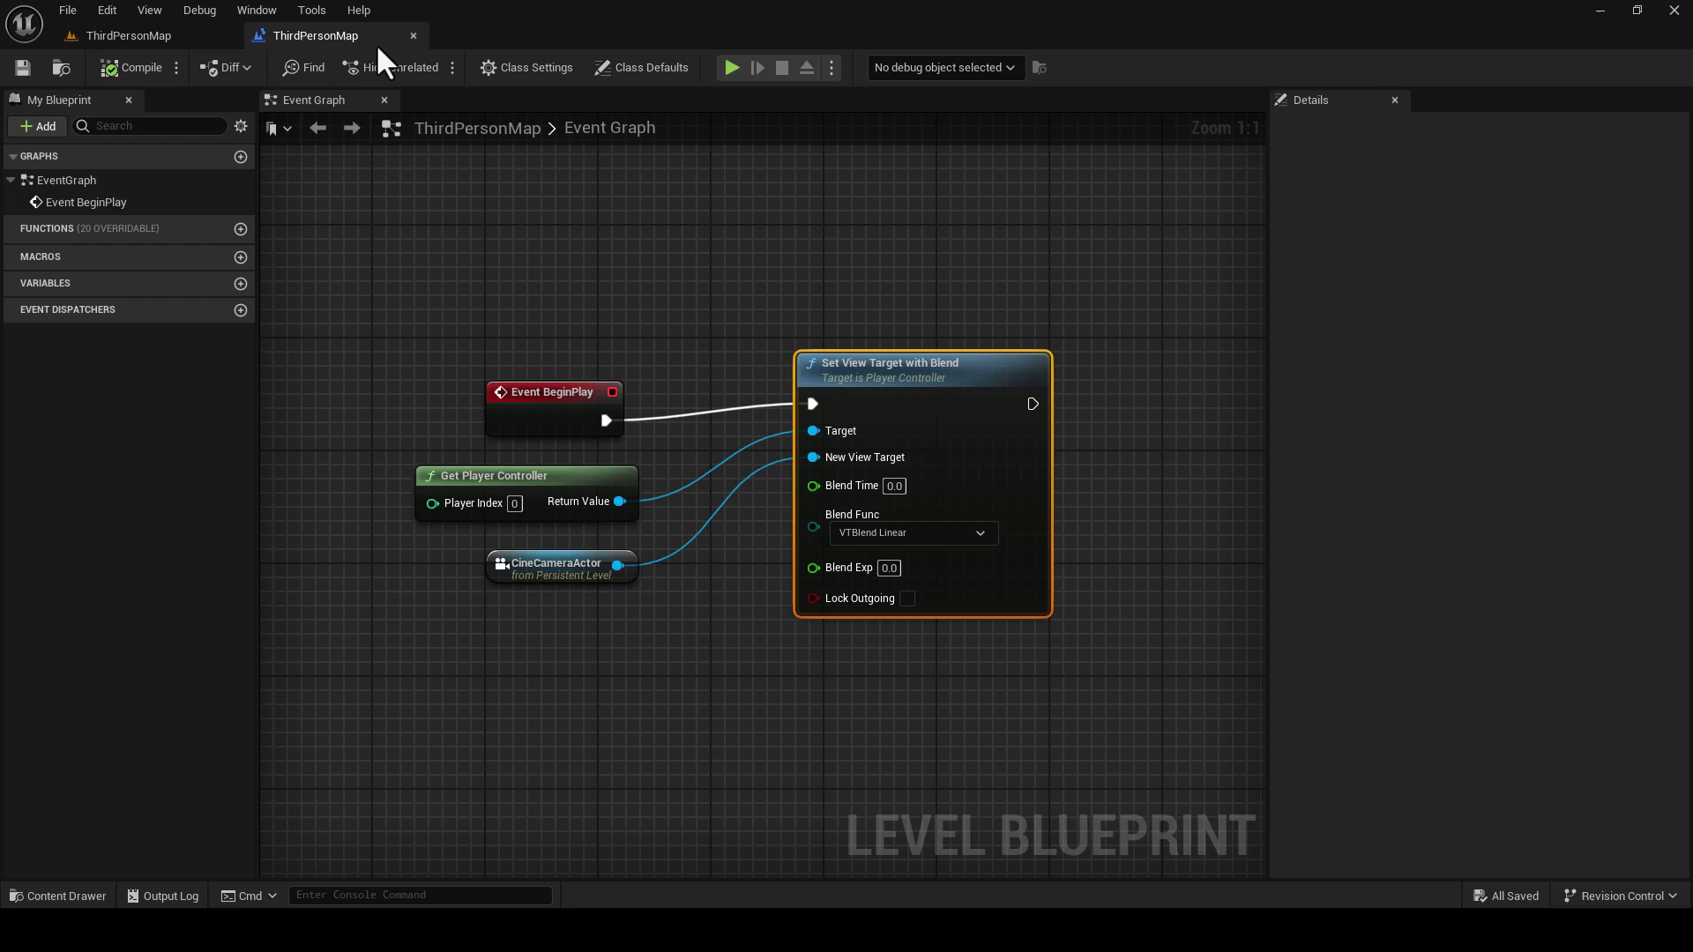
Return to the level, play it to check the dance through the cine camera, and stop playing
click(191, 35)
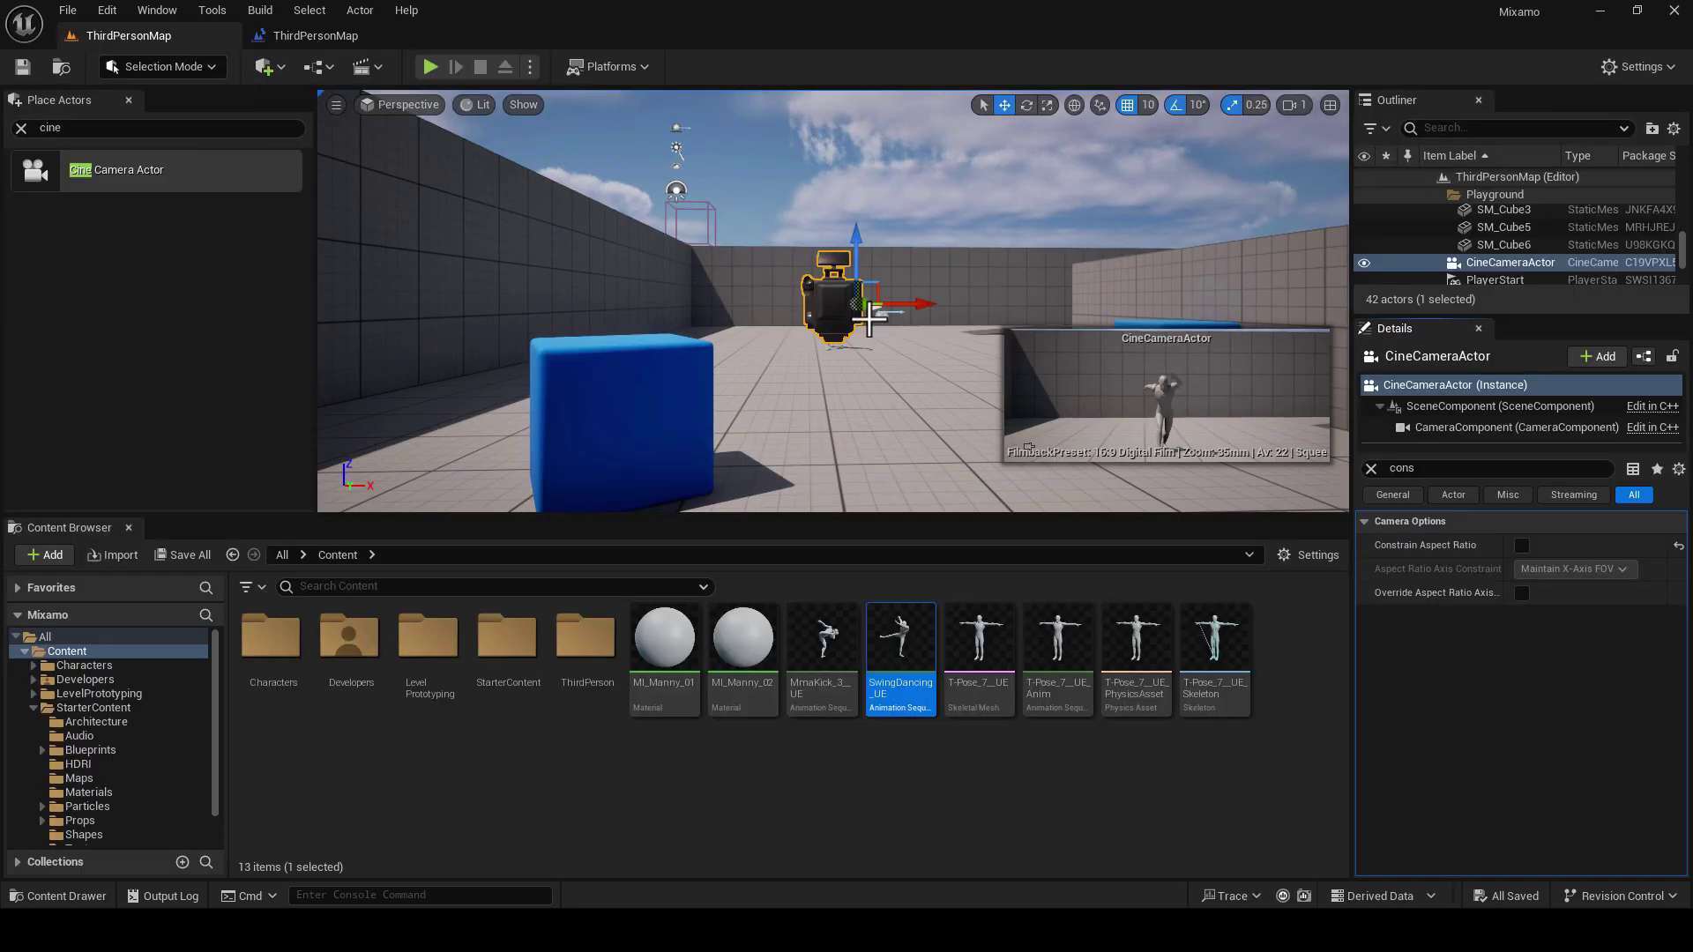
click(431, 67)
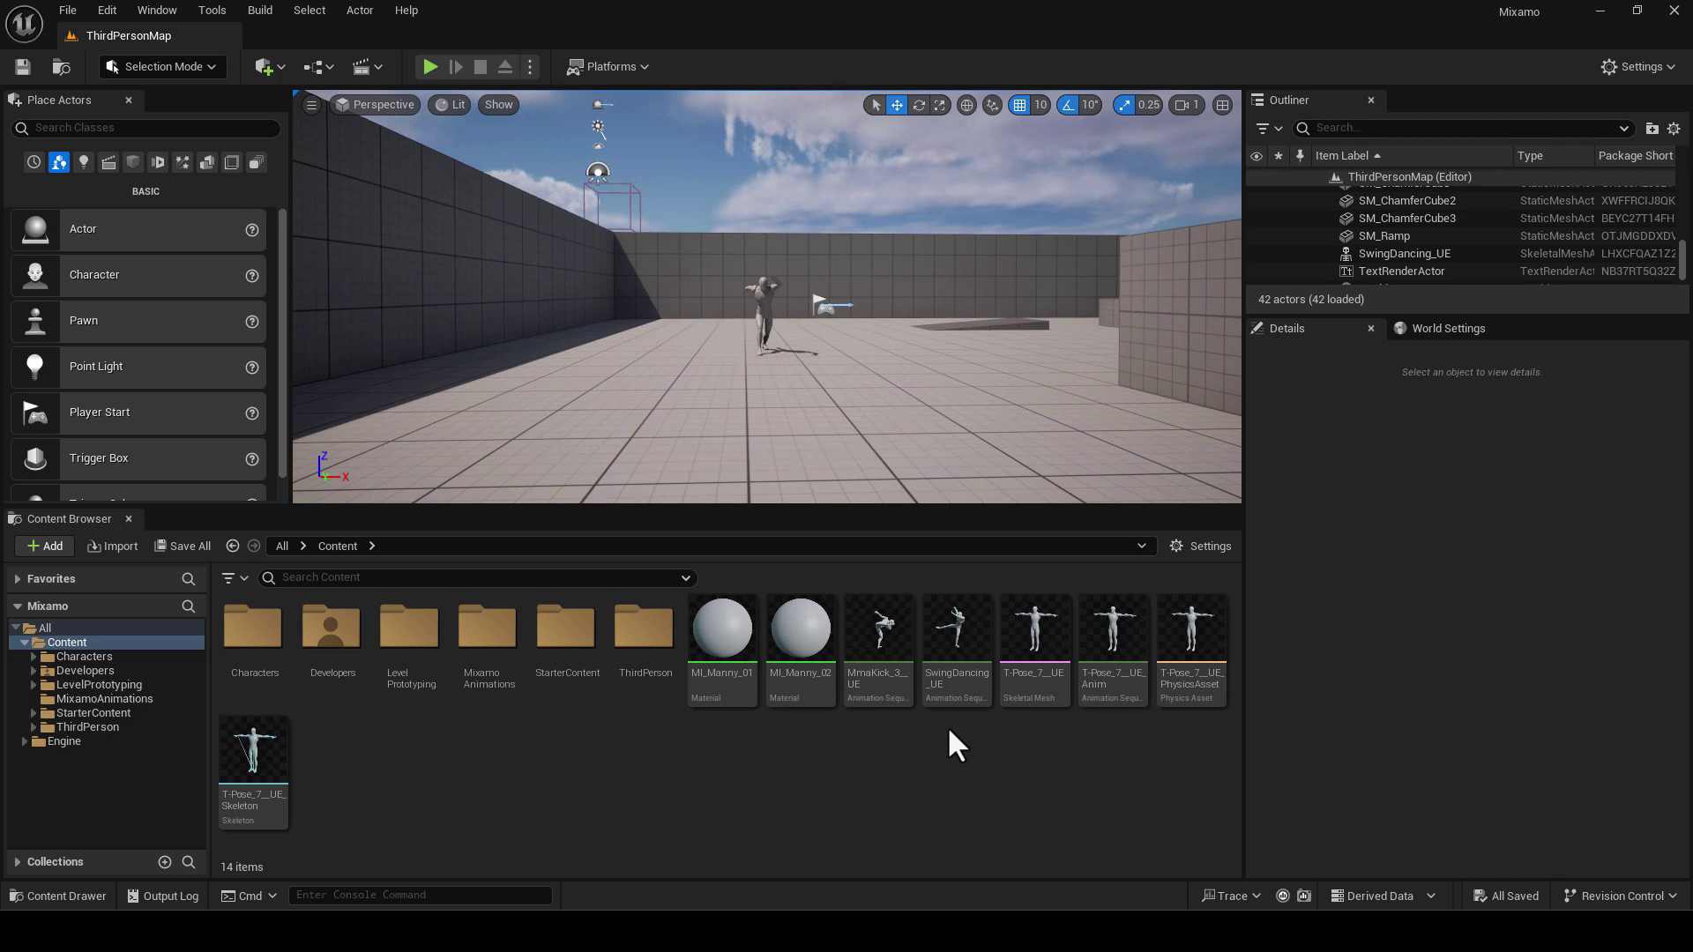
click(428, 70)
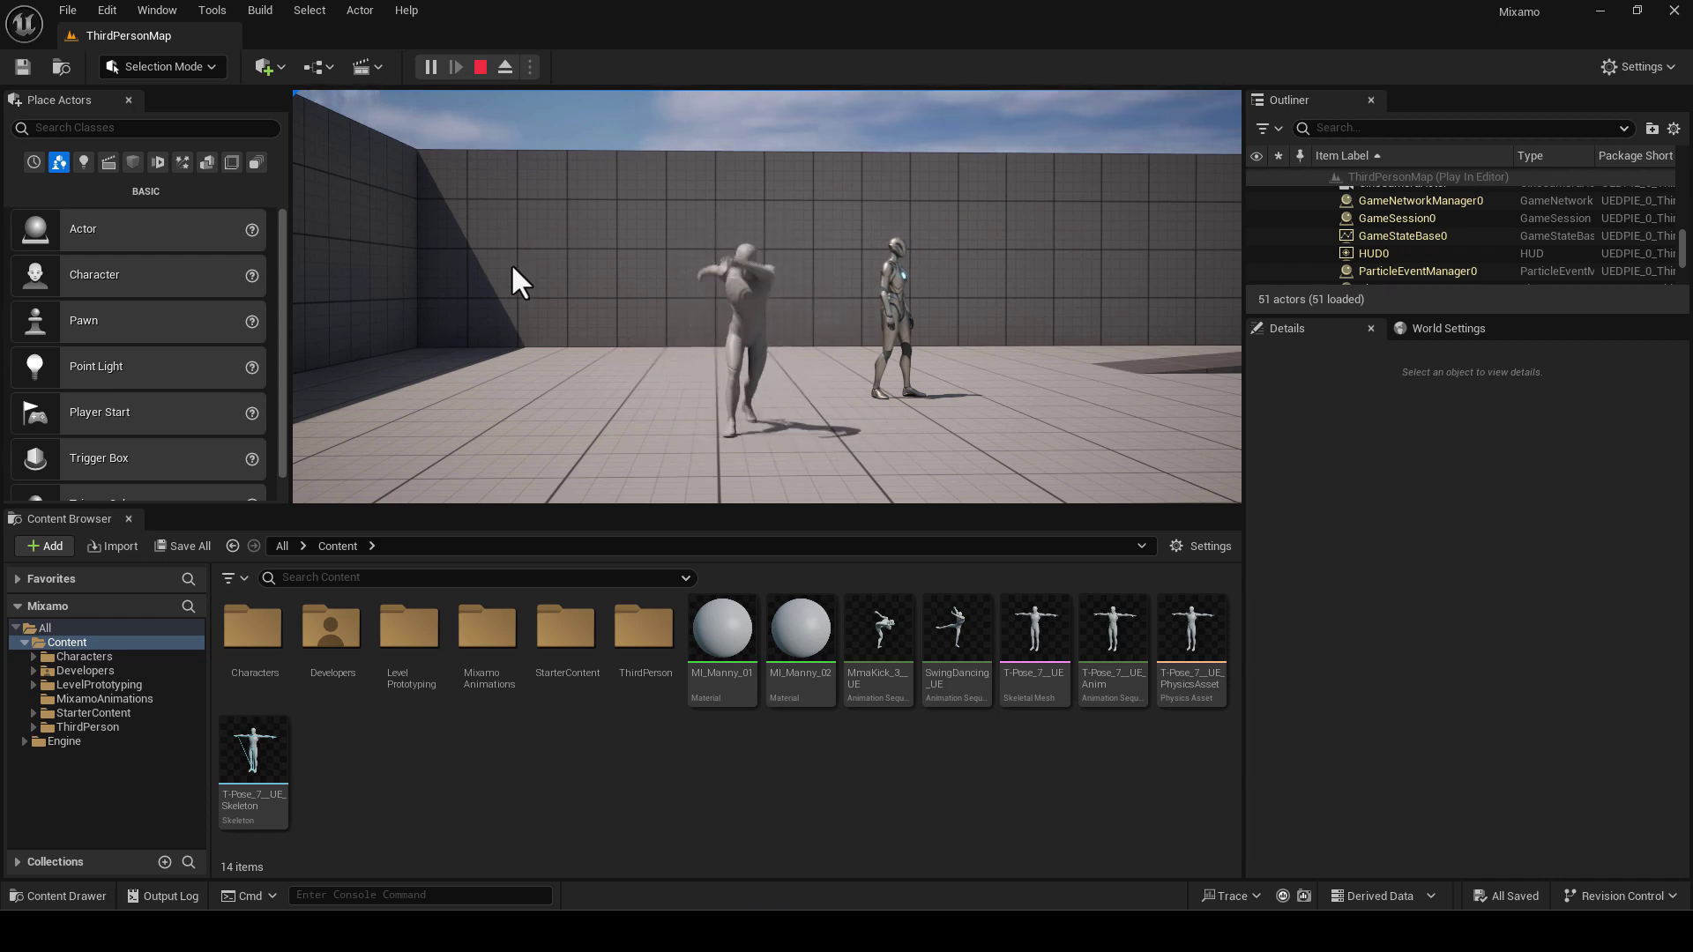
key(Escape)
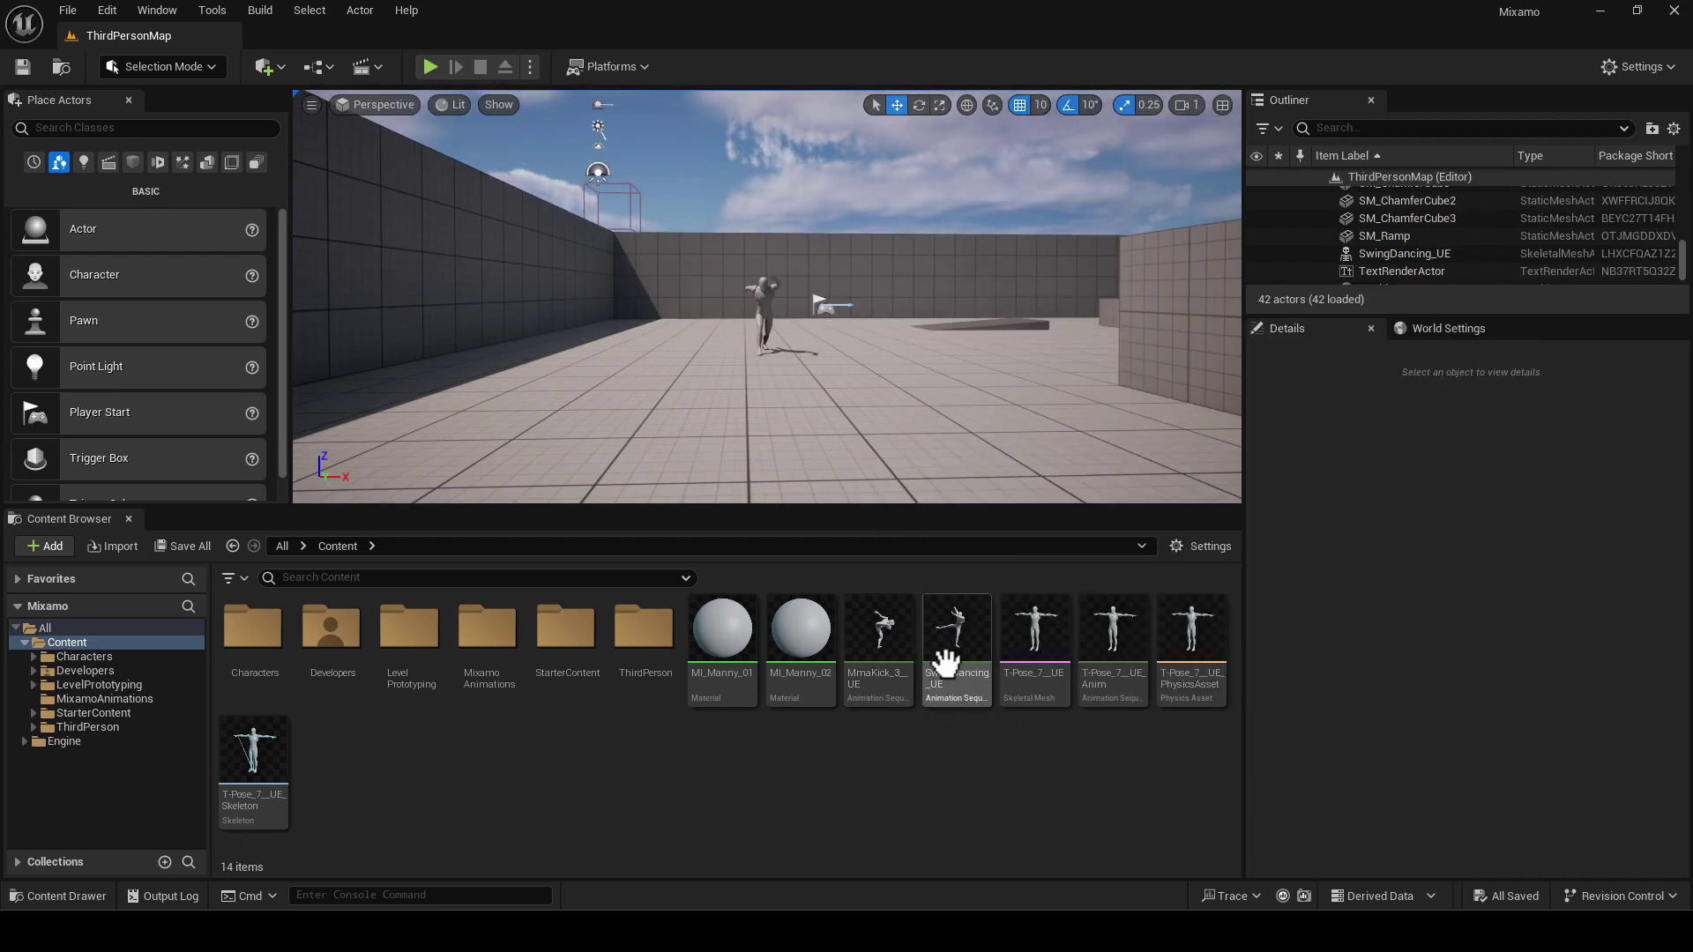
Start retargeting the SwingDancing_UE animation in a maximized window with SKM_Manny as the target skeletal mesh
click(945, 657)
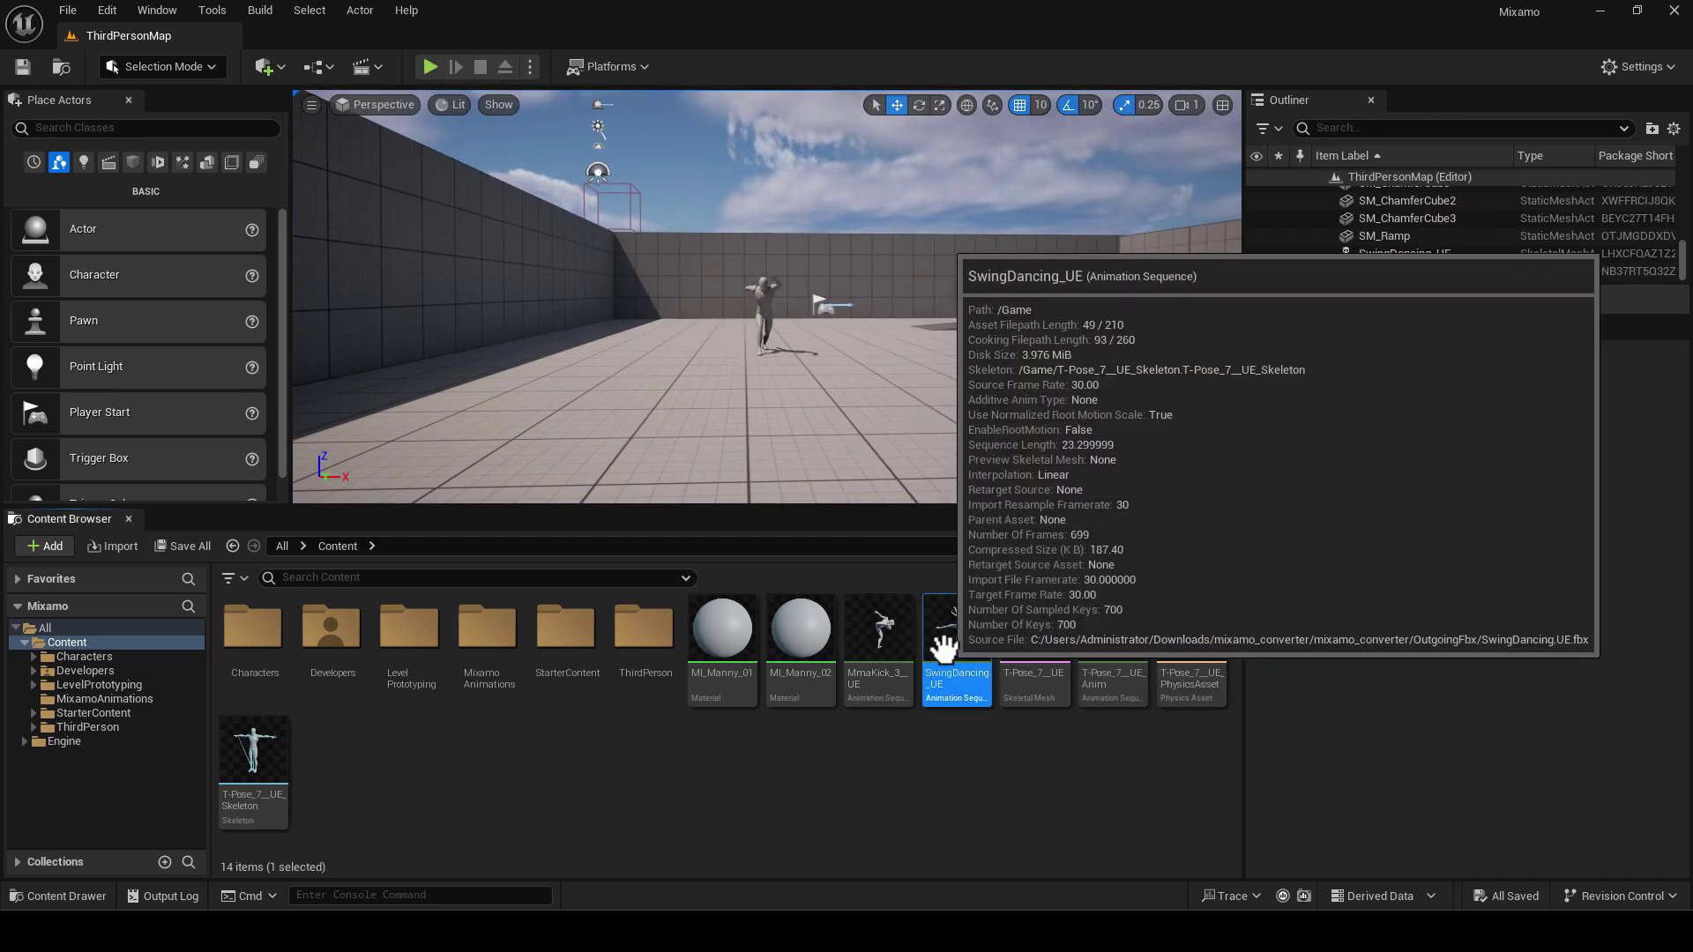
right_click(944, 650)
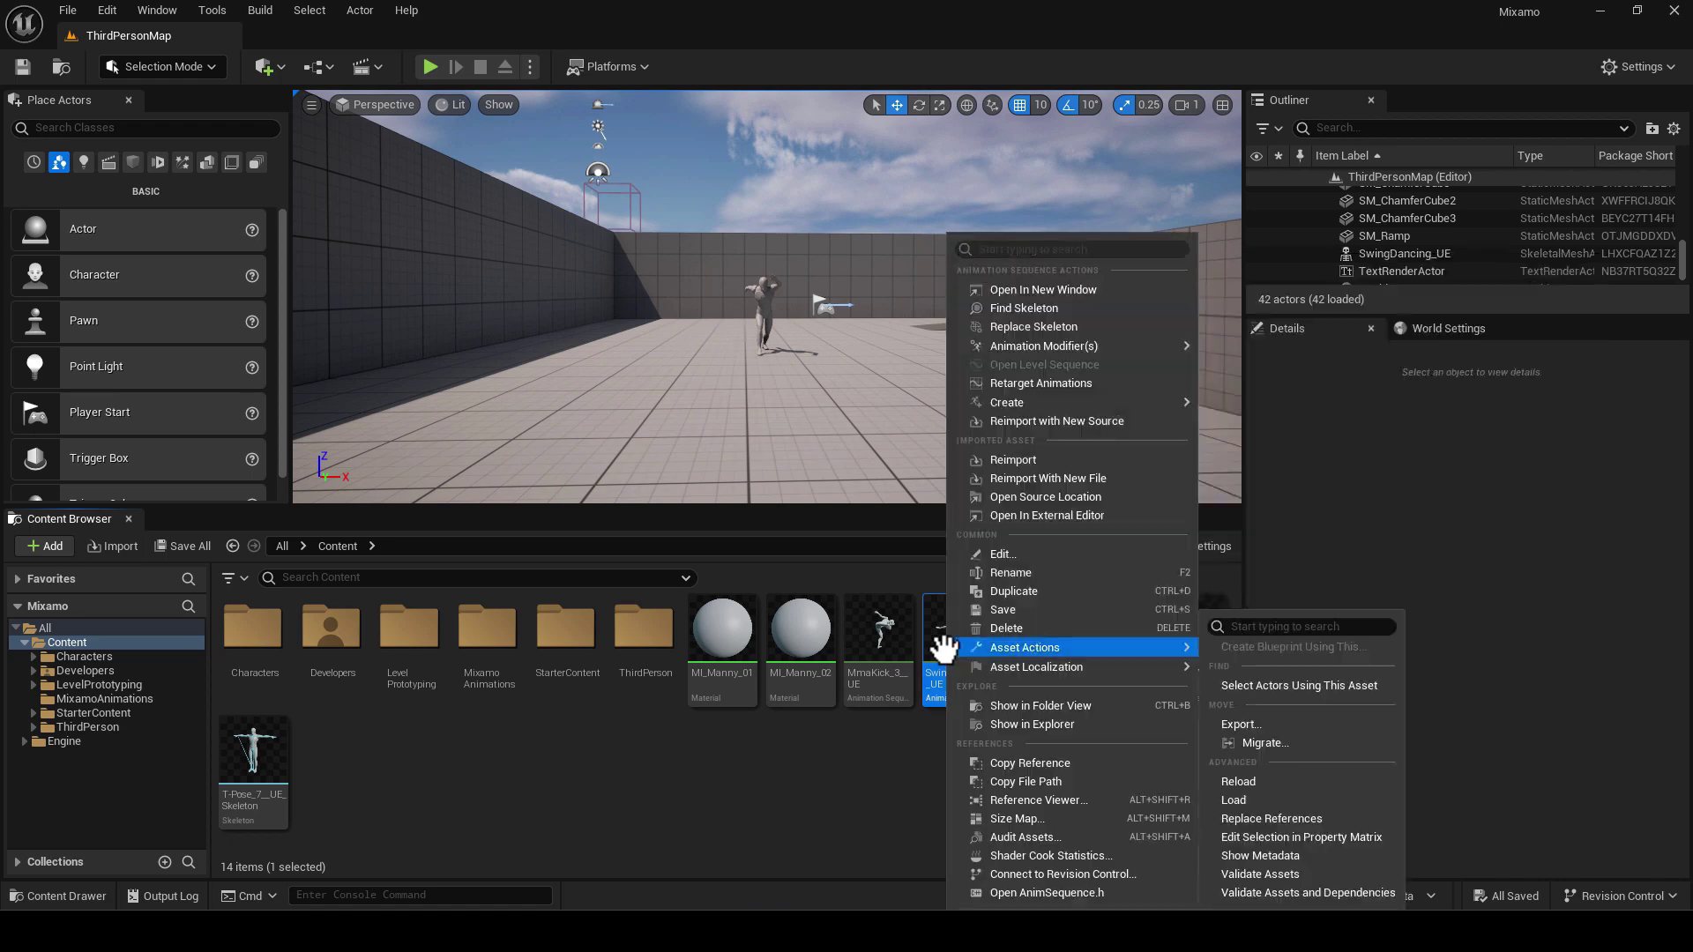
click(1023, 388)
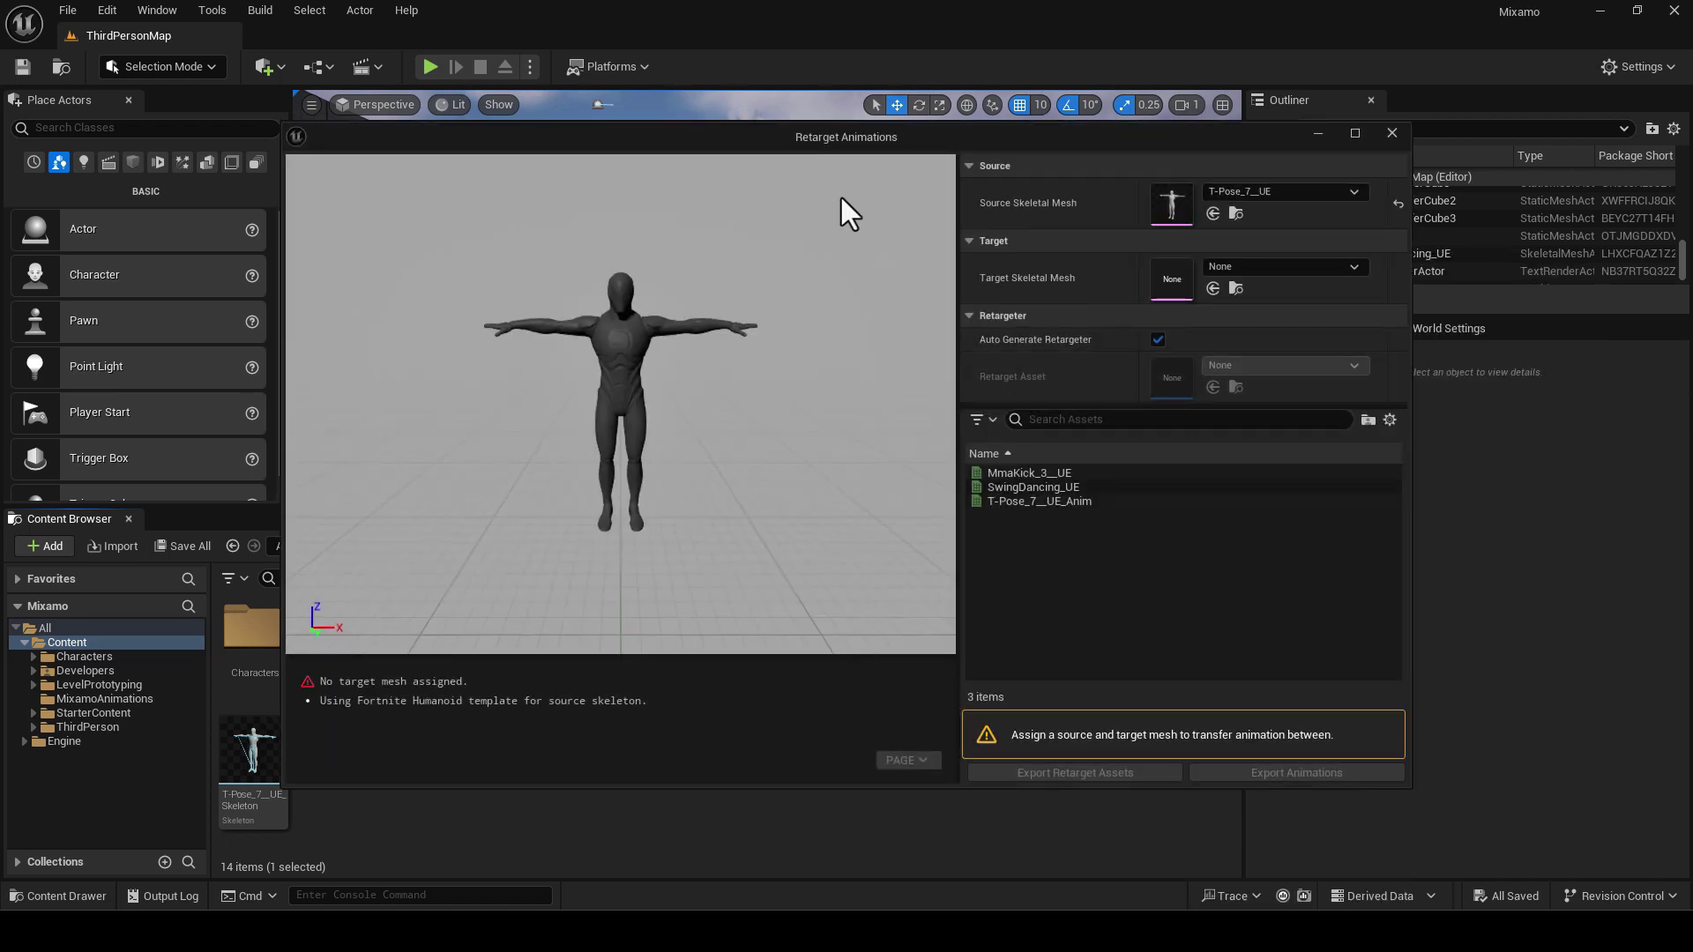
click(1355, 133)
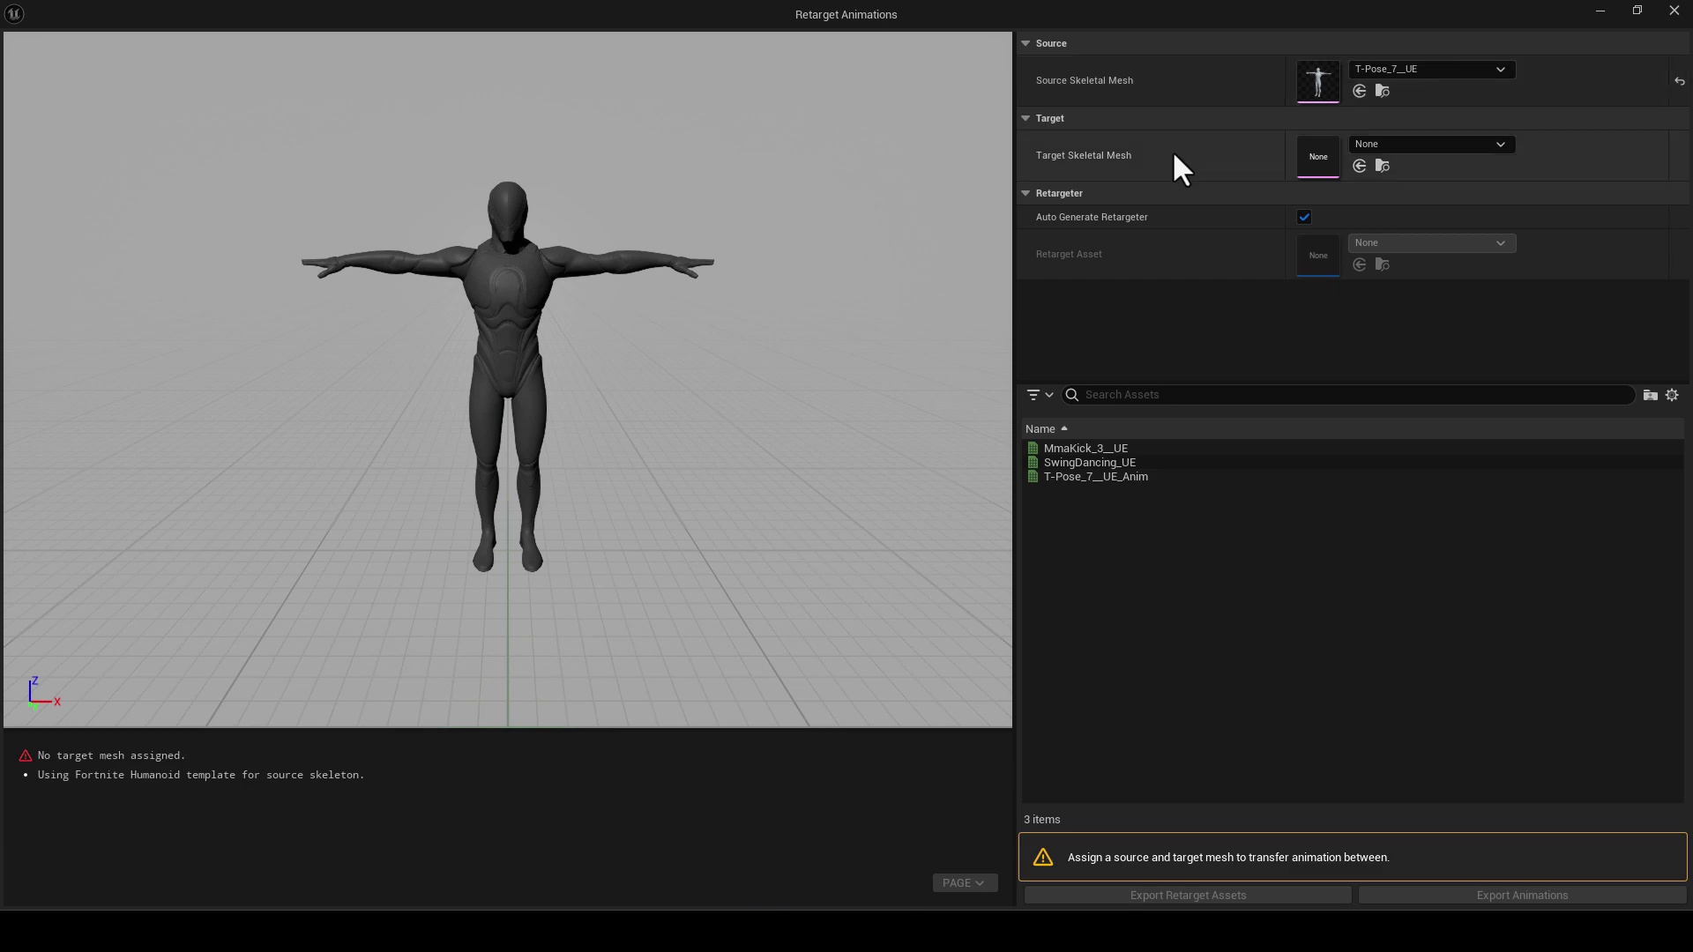
click(1500, 144)
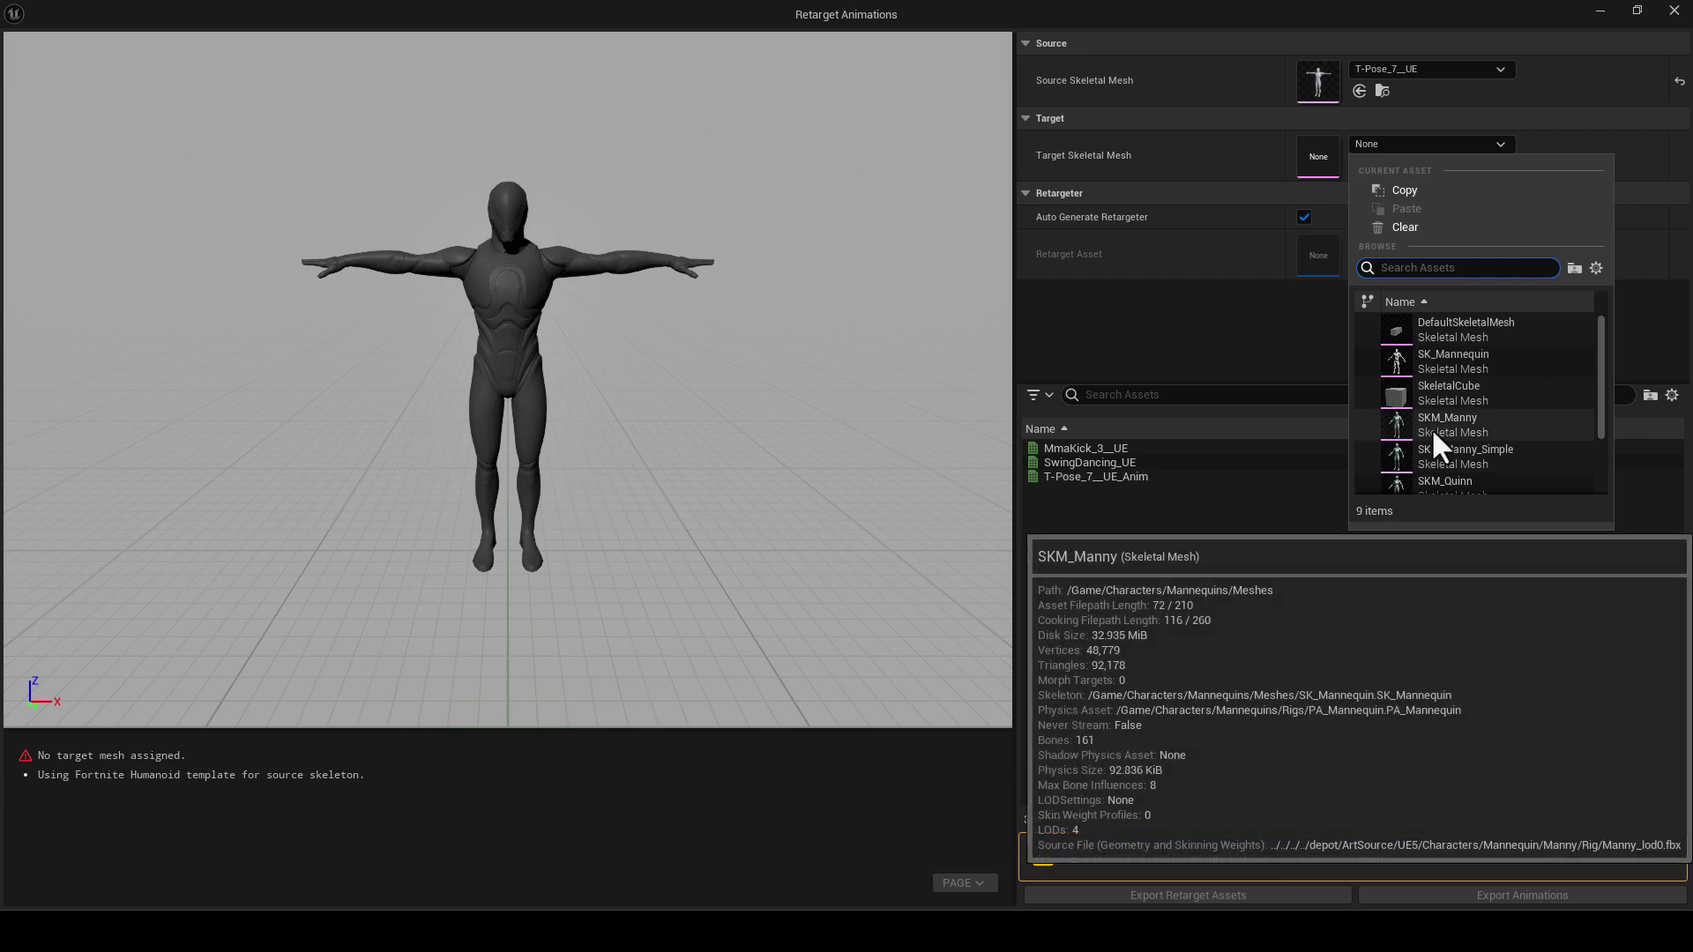
click(1462, 420)
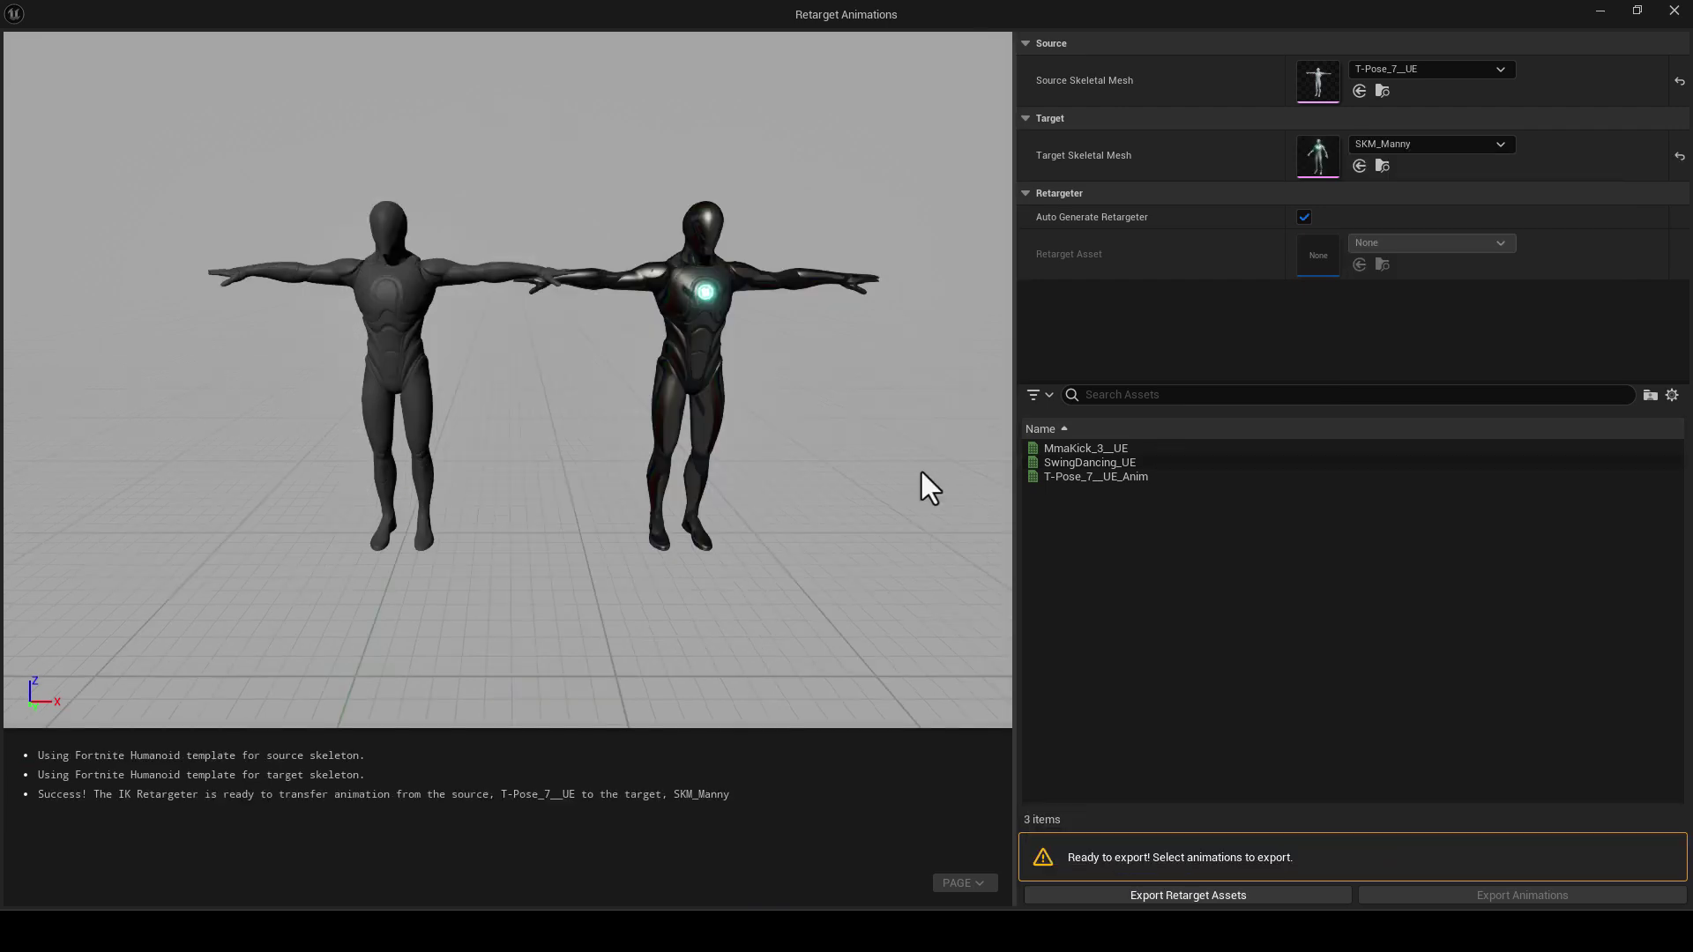
Preview SwingDancing_UE on both meshes and export the retargeted animation into a new Content folder named MixamoAnimations2
scroll(923, 473, up, 3)
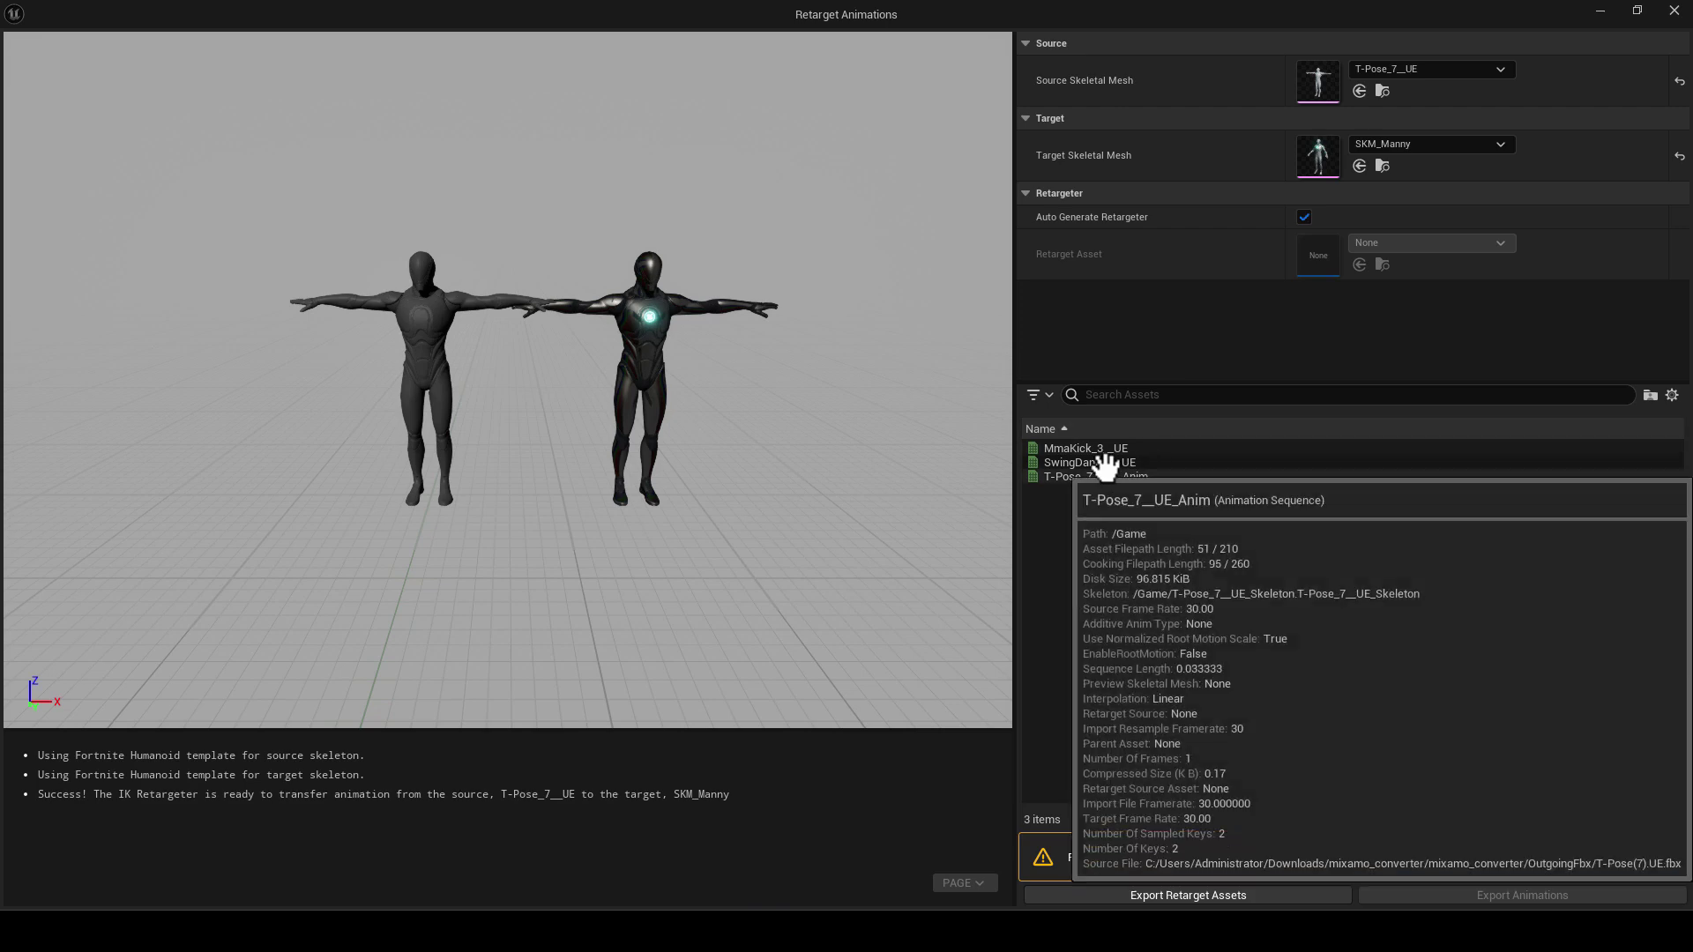
click(1106, 462)
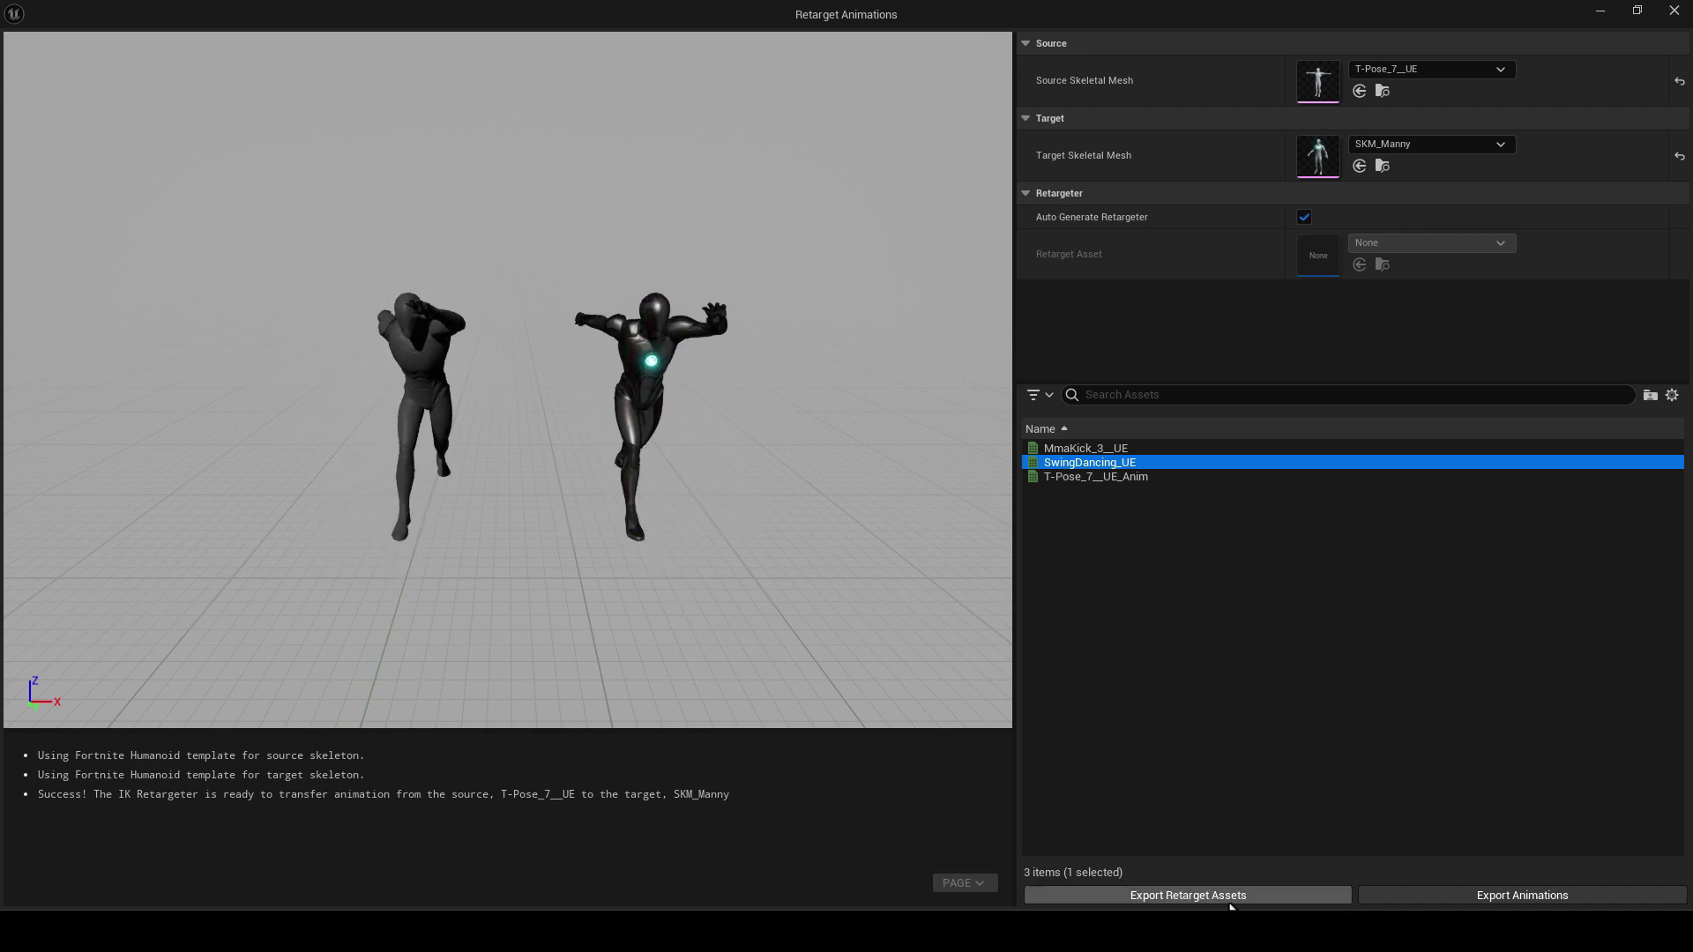
click(1534, 903)
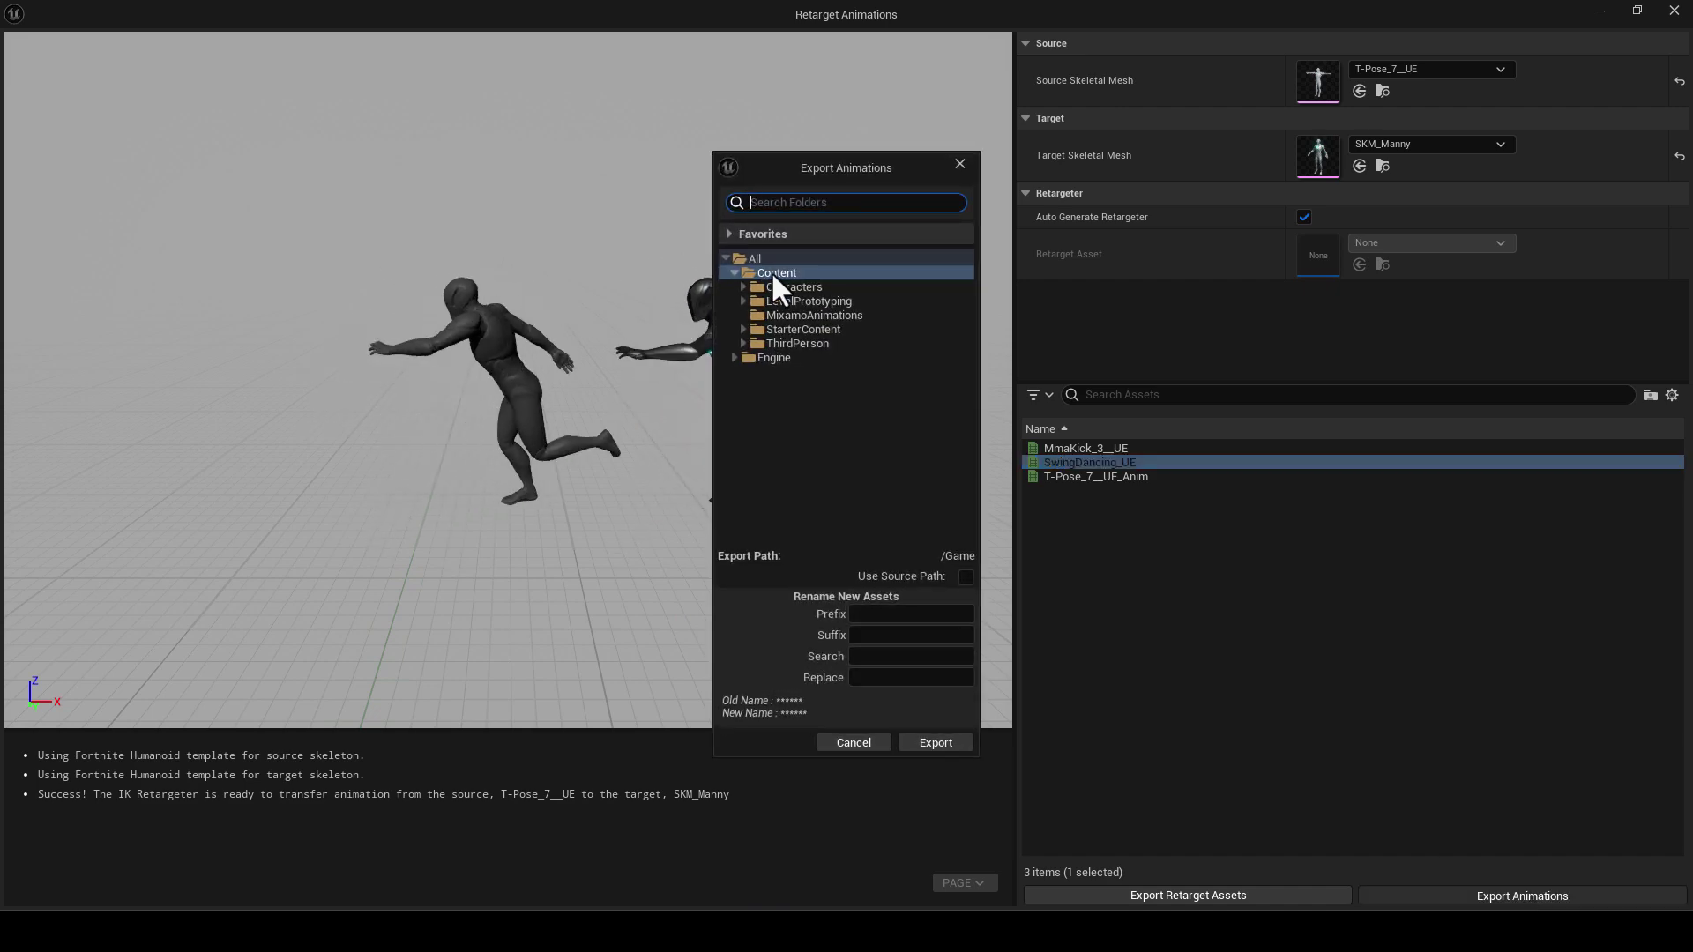
right_click(832, 274)
click(891, 288)
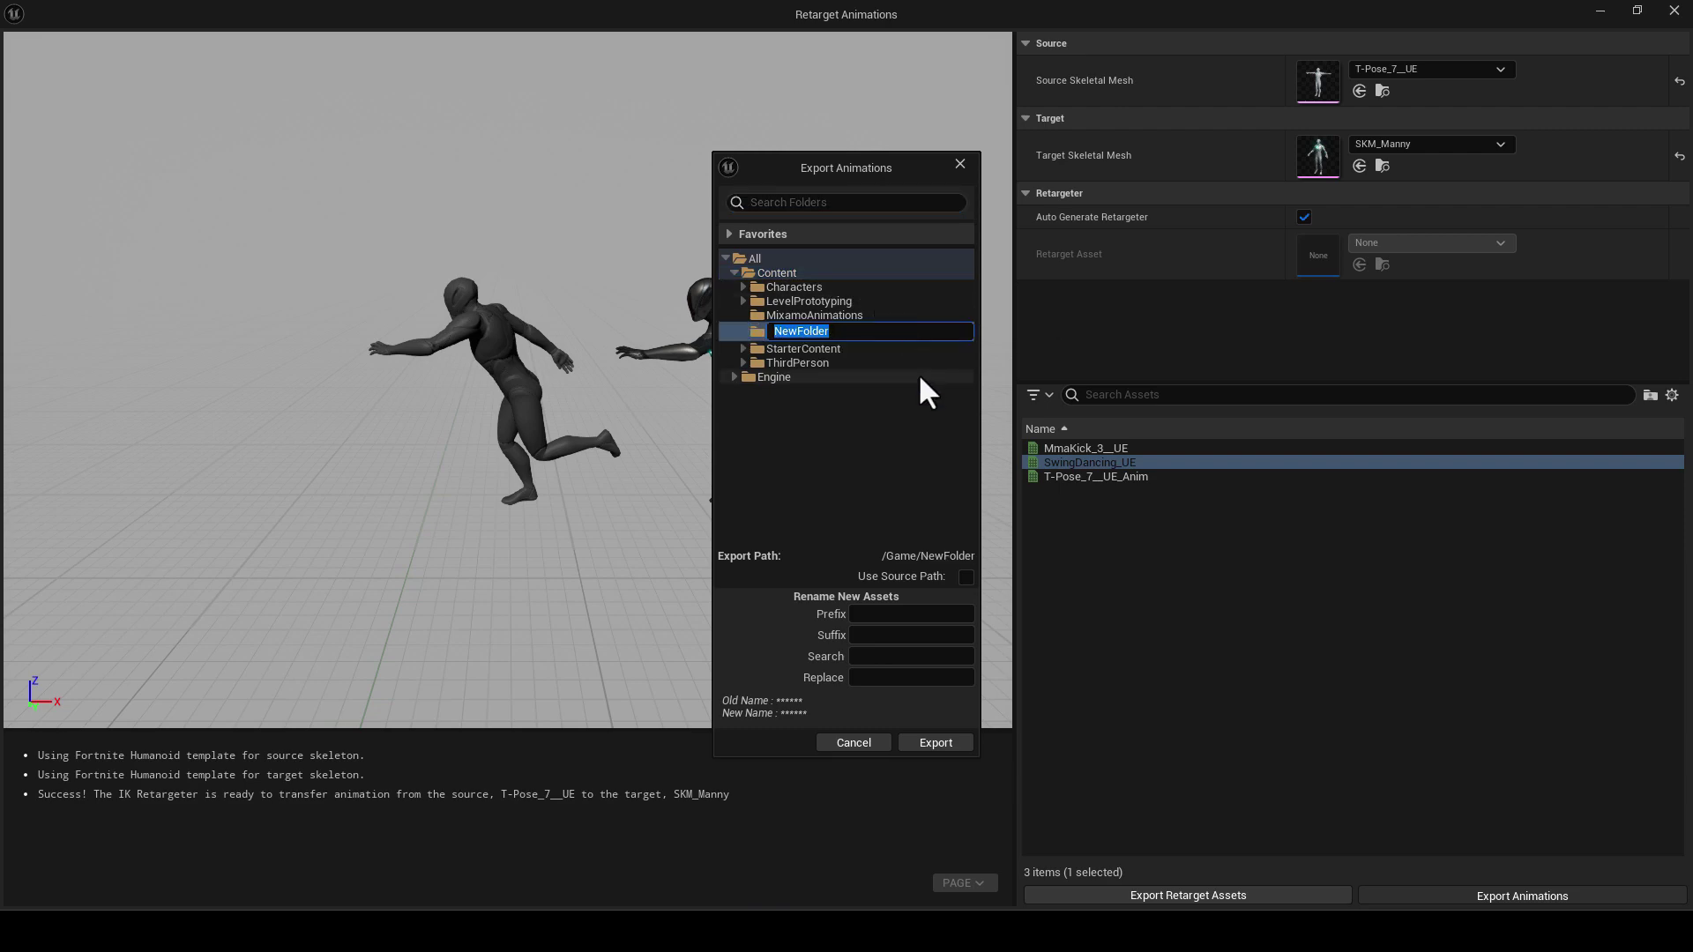
text(Mix)
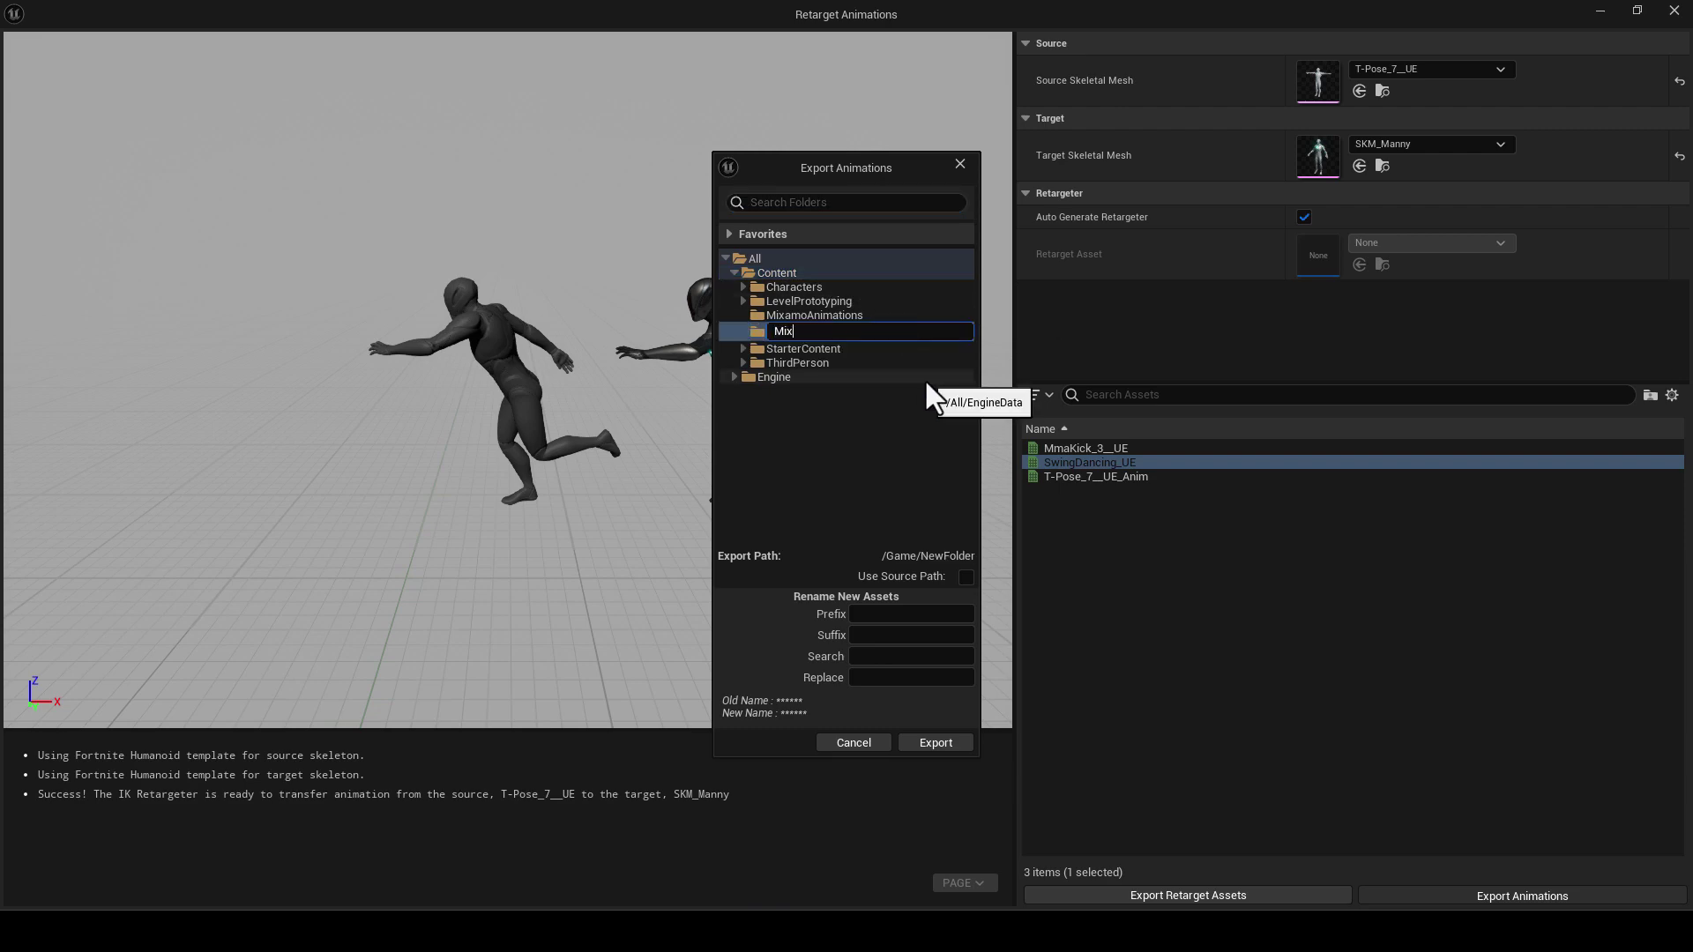
text(amoAnimations2)
key(Return)
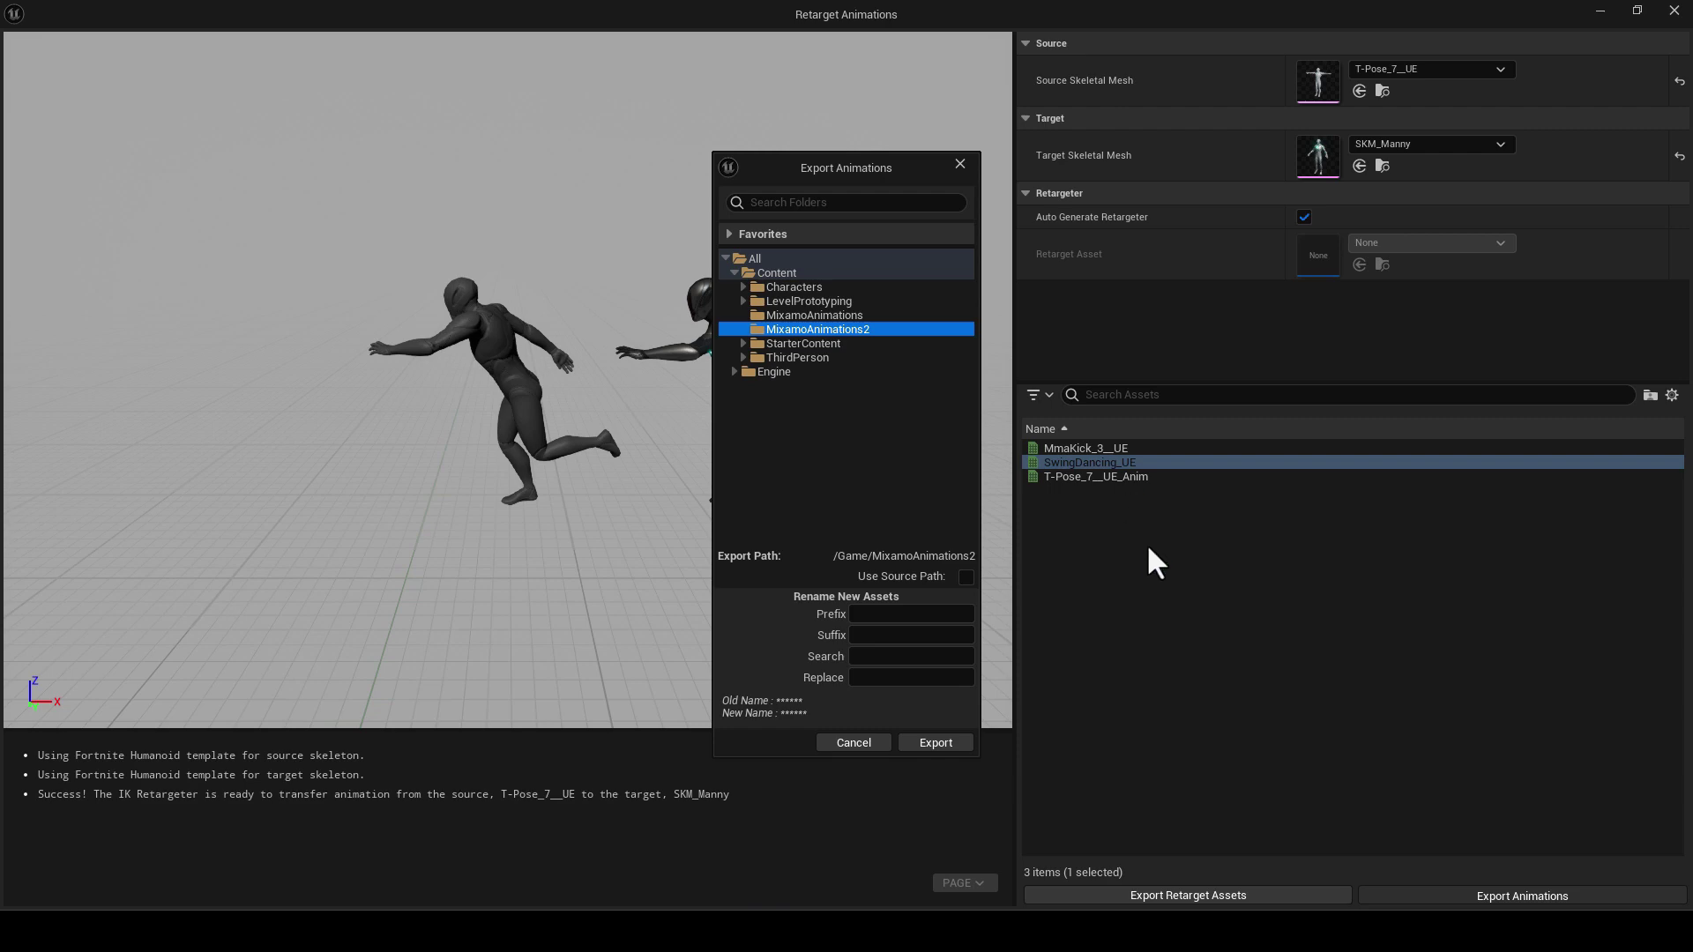
click(945, 739)
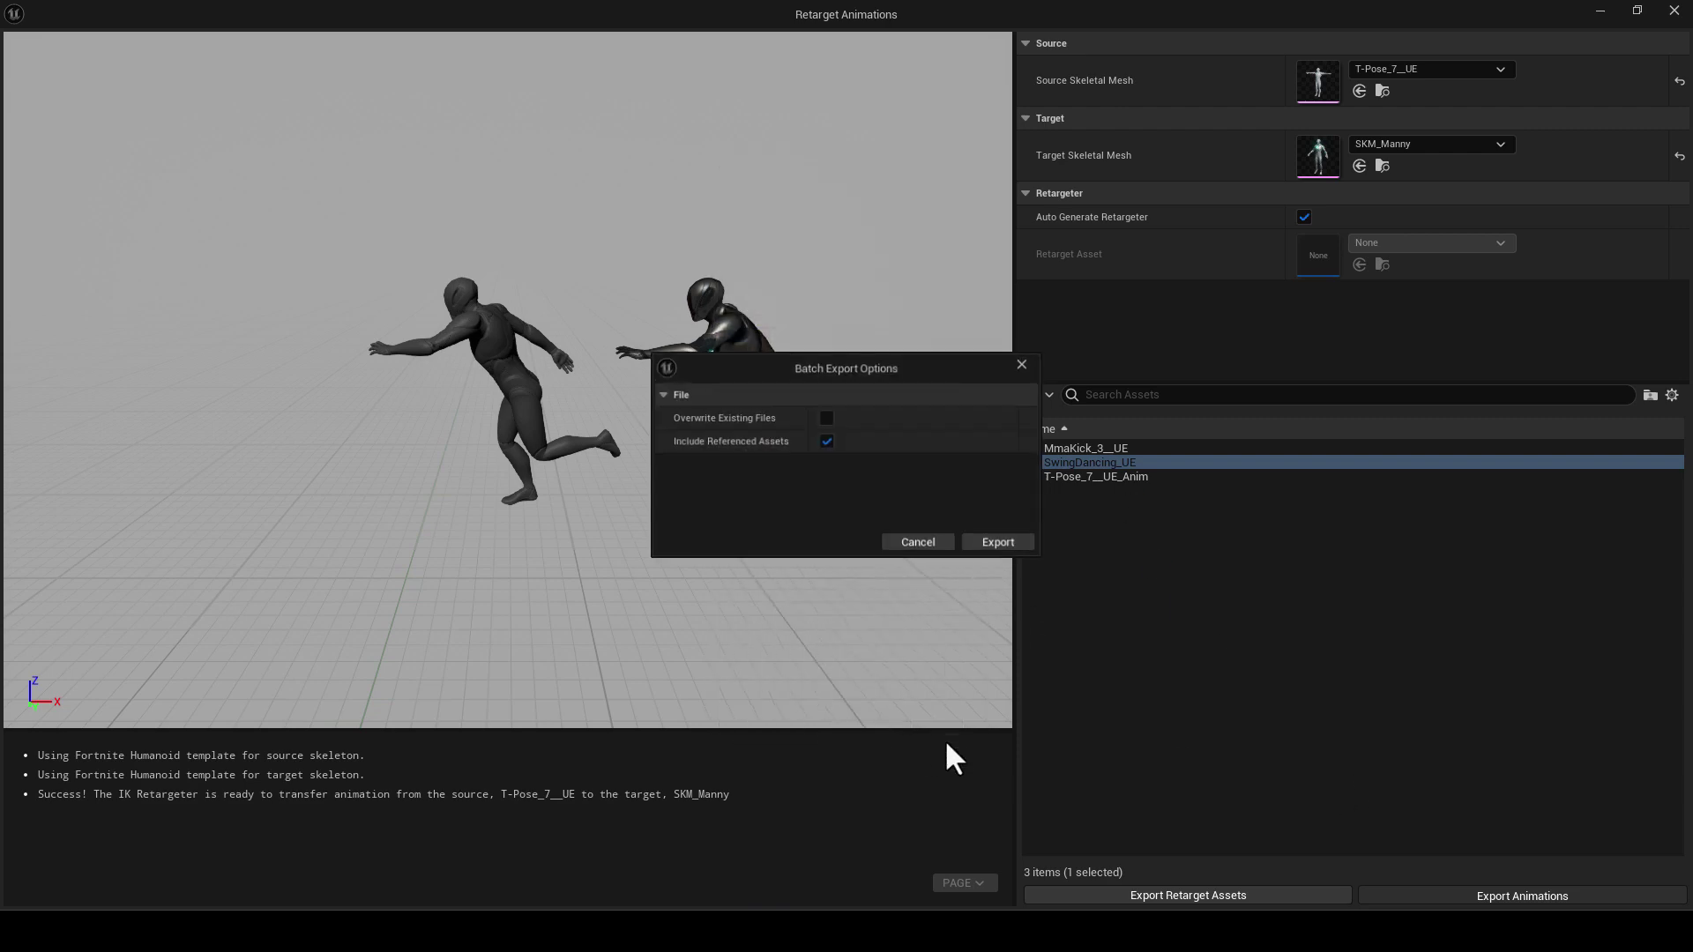
click(1026, 542)
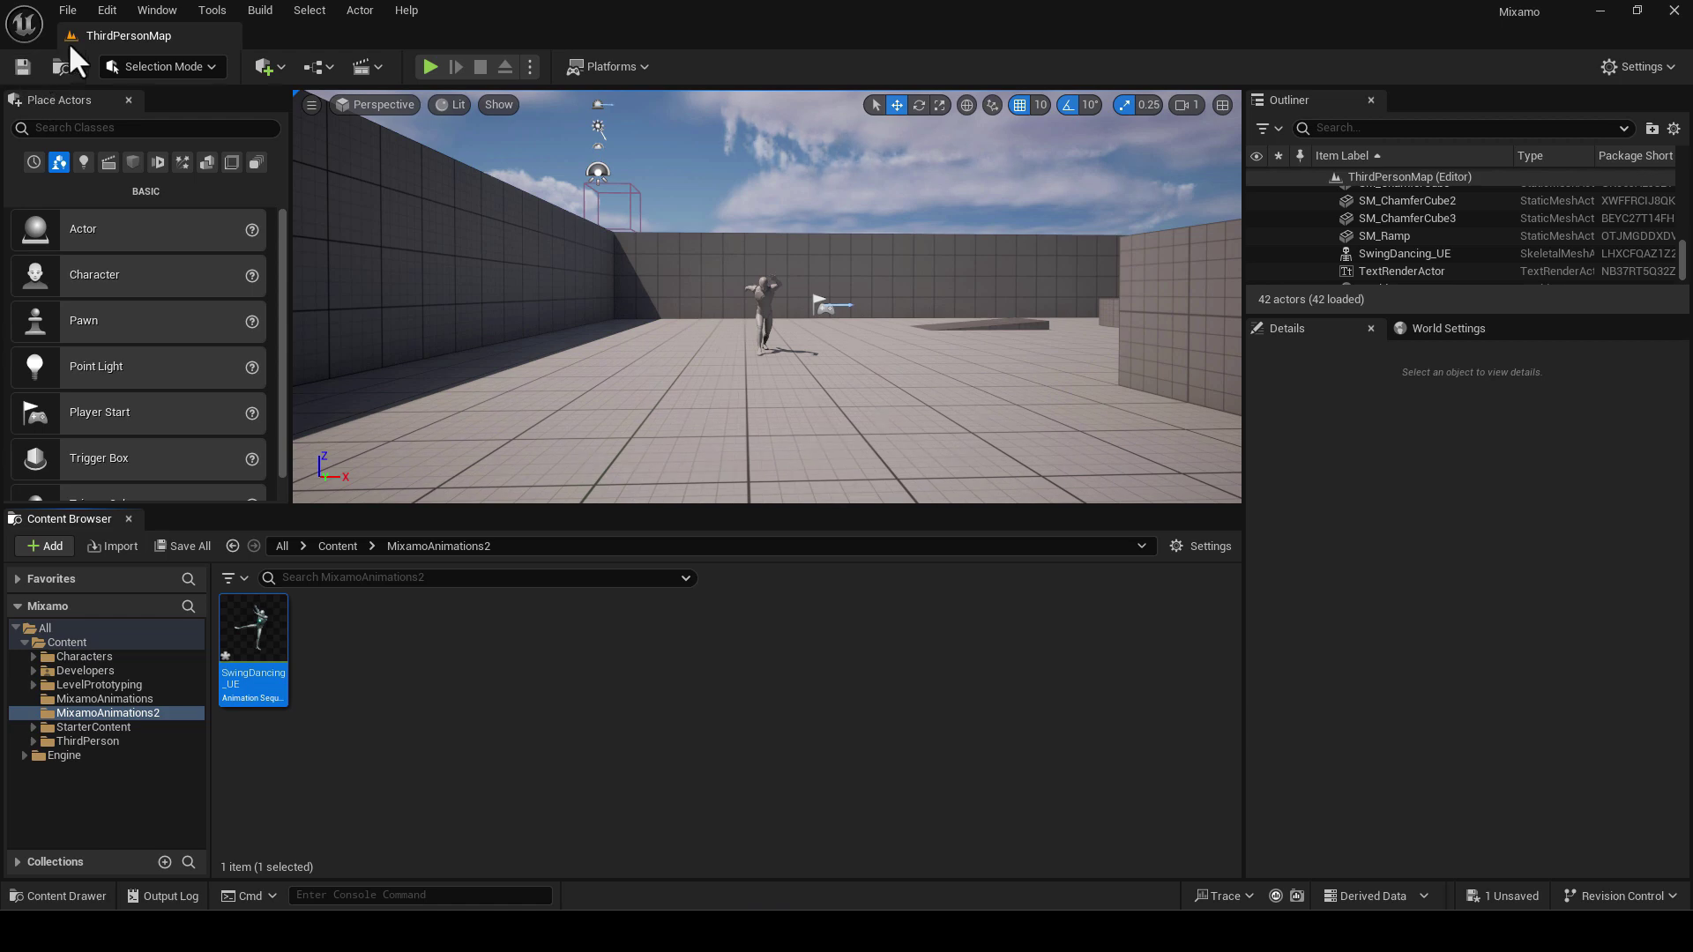
Save everything, place the retargeted SwingDancing_UE animation in the level beside the first dancer, and play the level
click(70, 11)
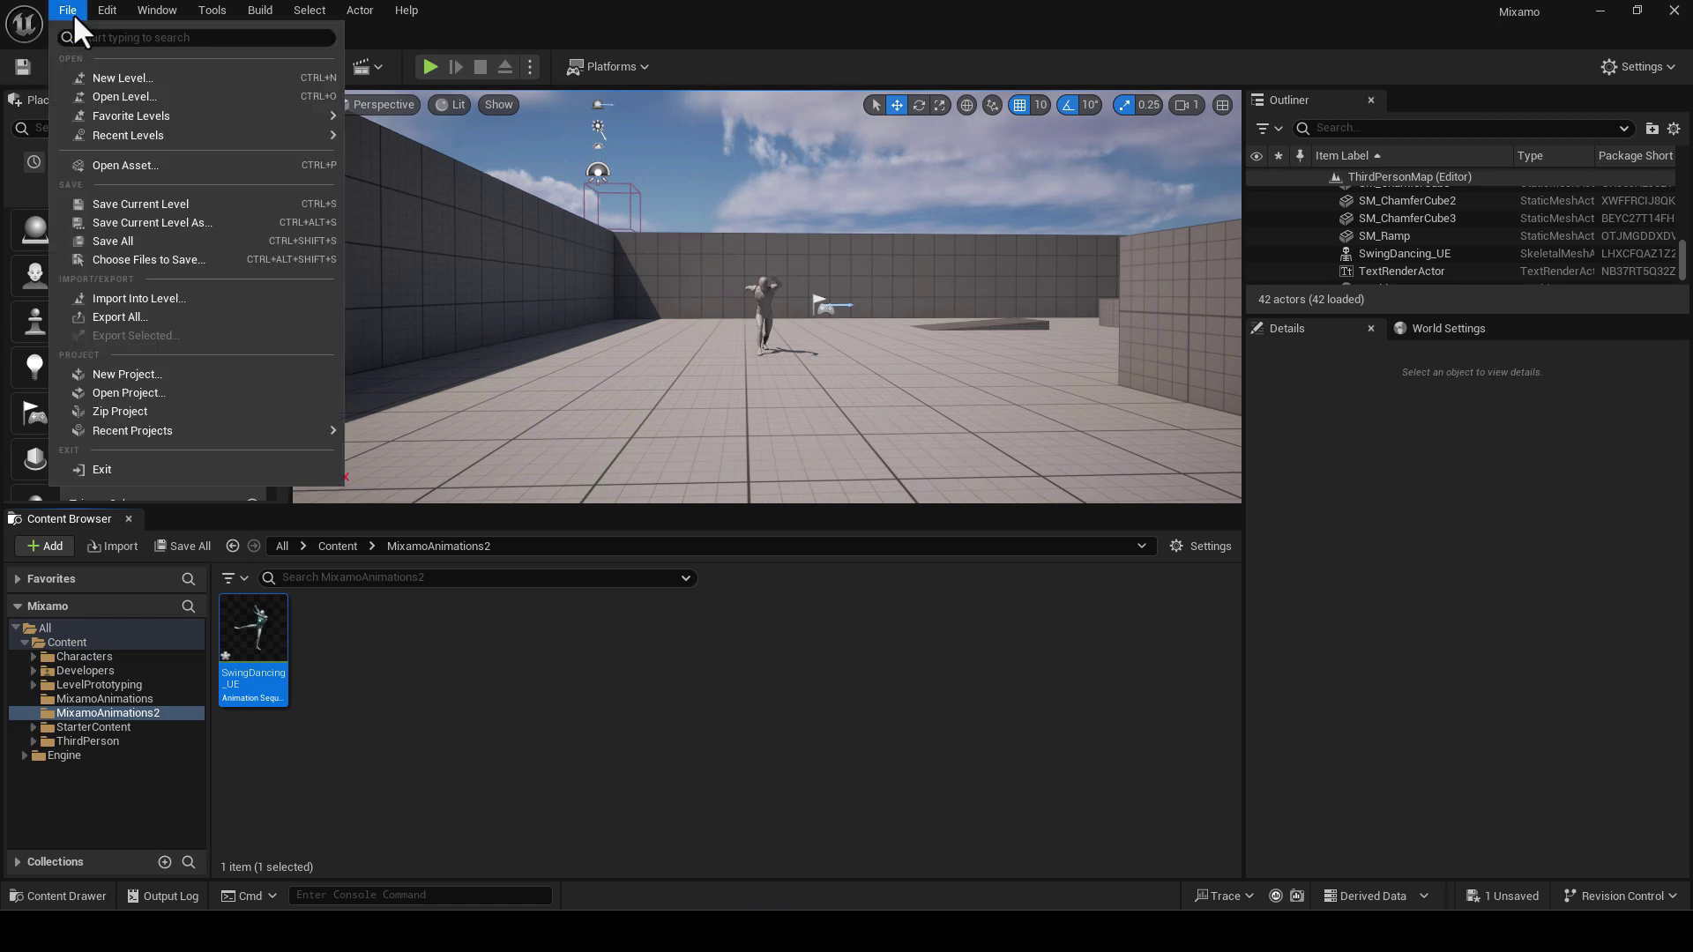
click(151, 243)
drag(269, 643, 852, 344)
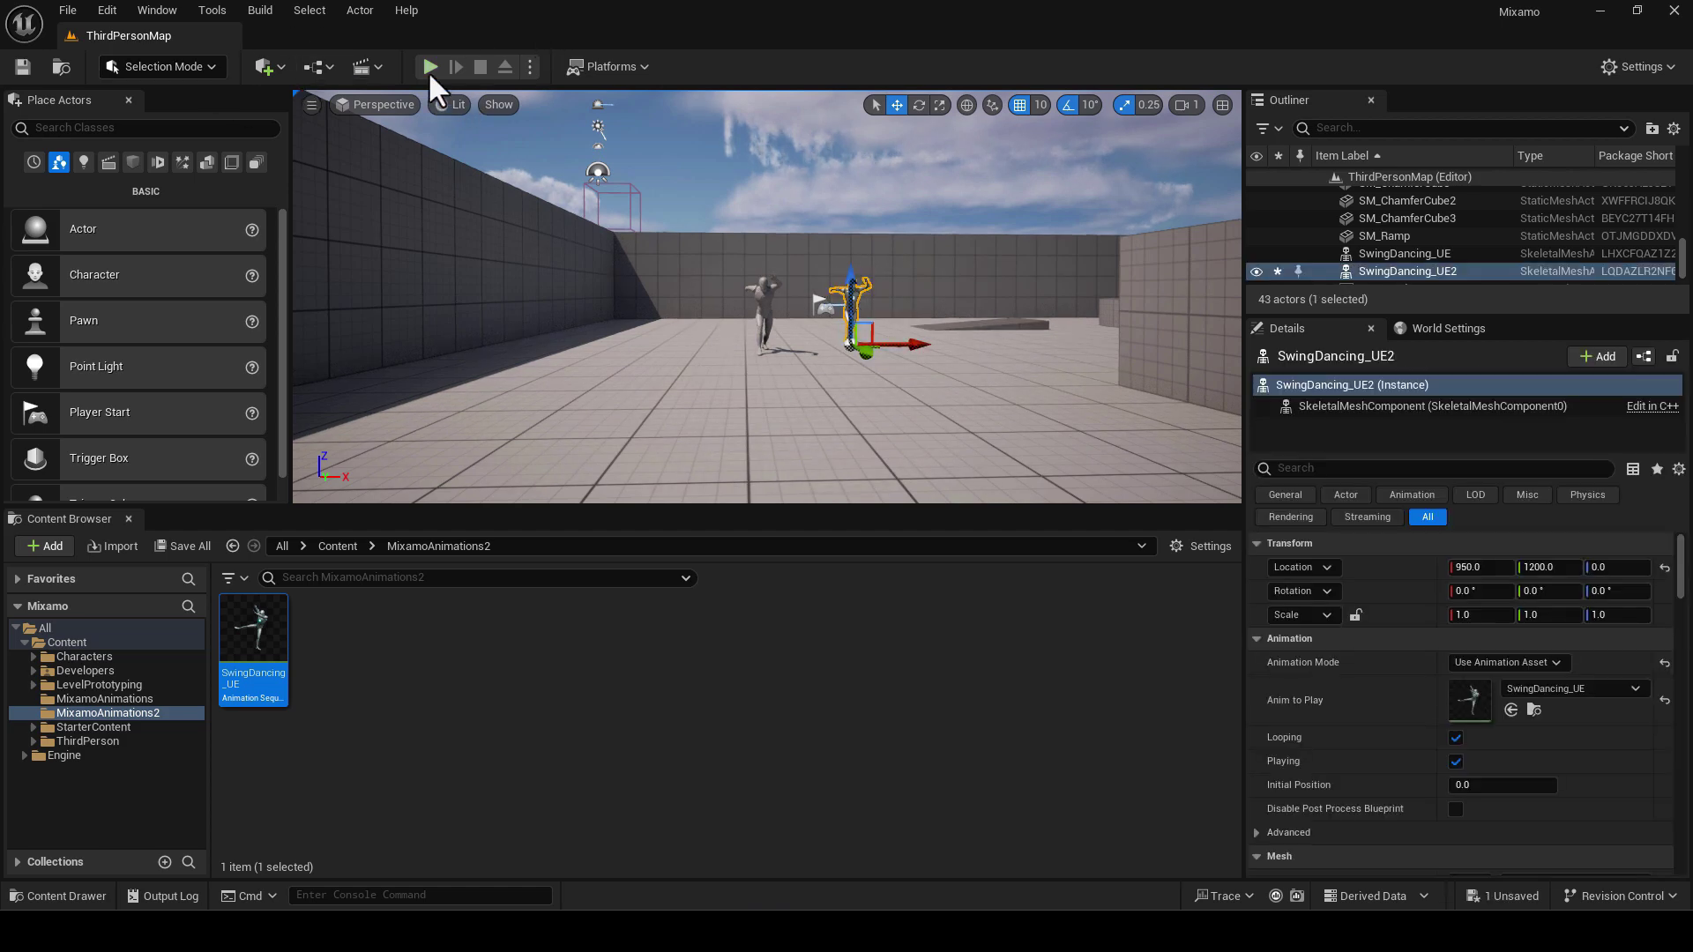
click(430, 67)
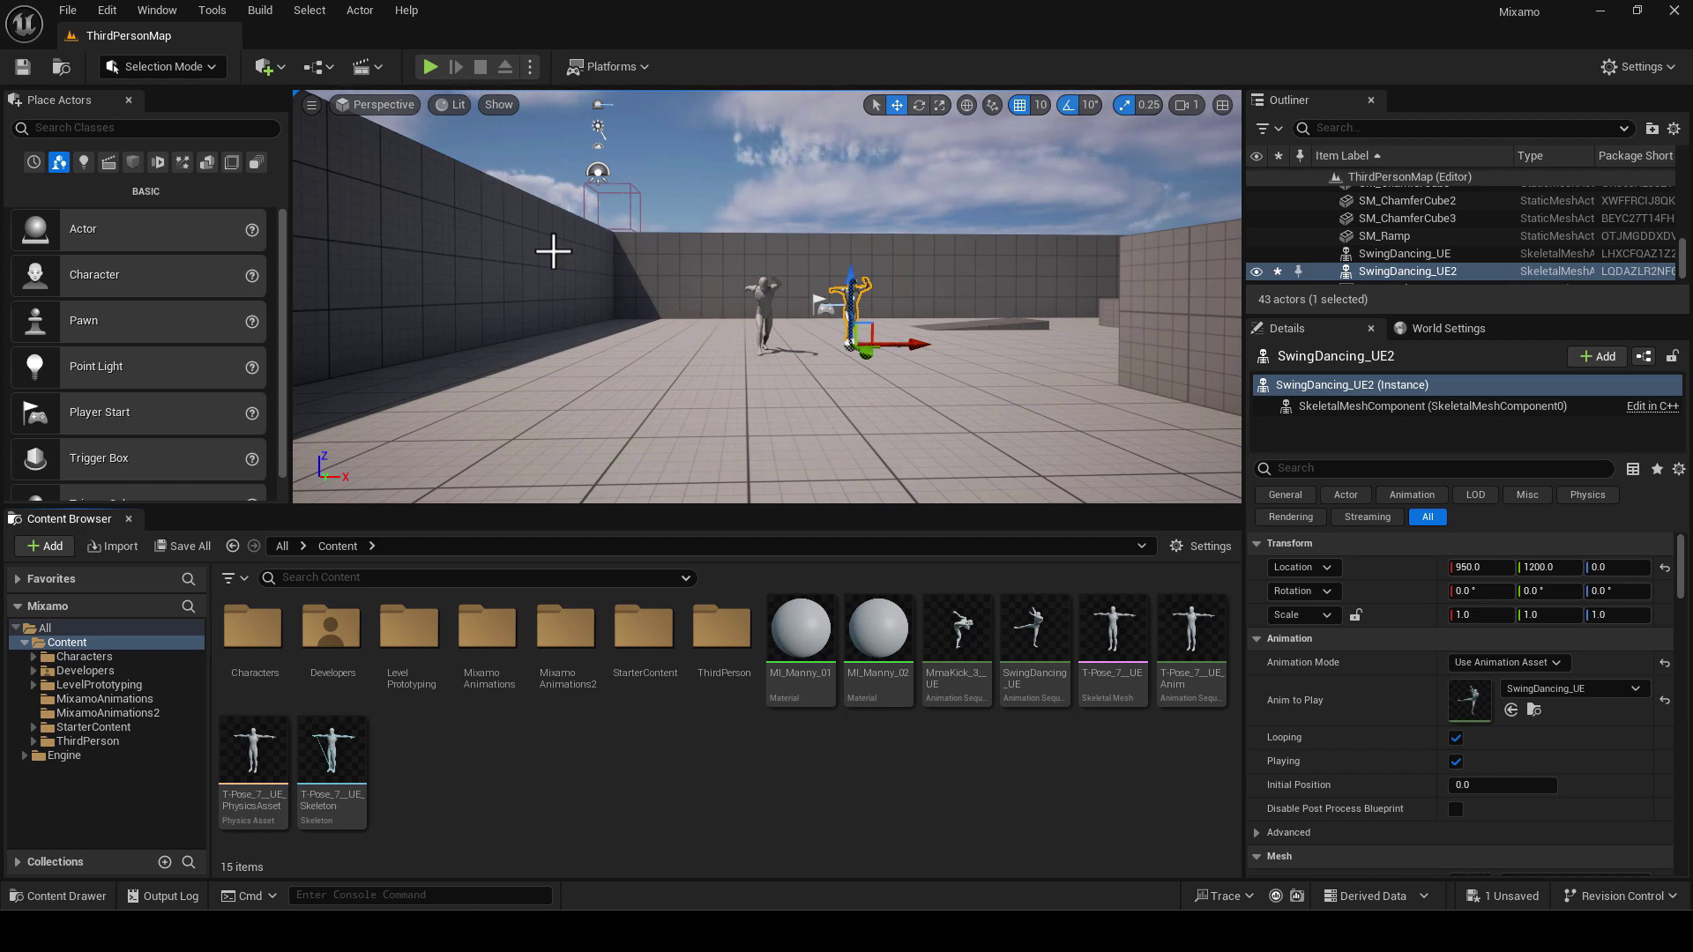
Open Quixel Bridge and browse its MetaHuman presets in a maximized window
click(272, 61)
click(310, 155)
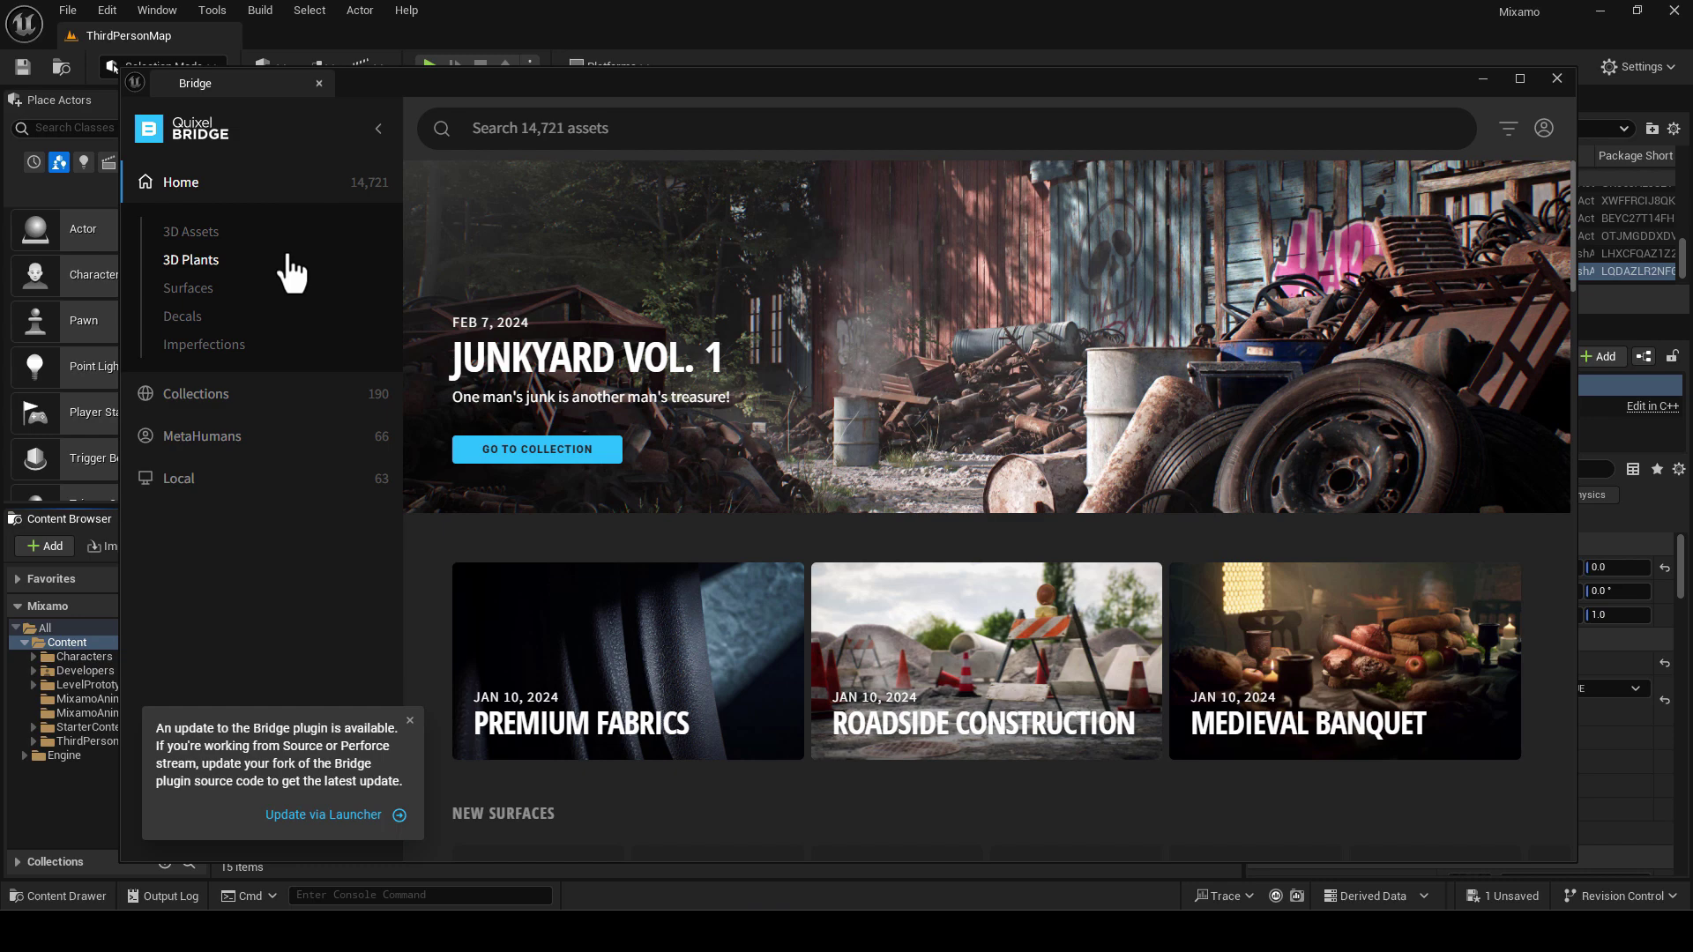
click(223, 438)
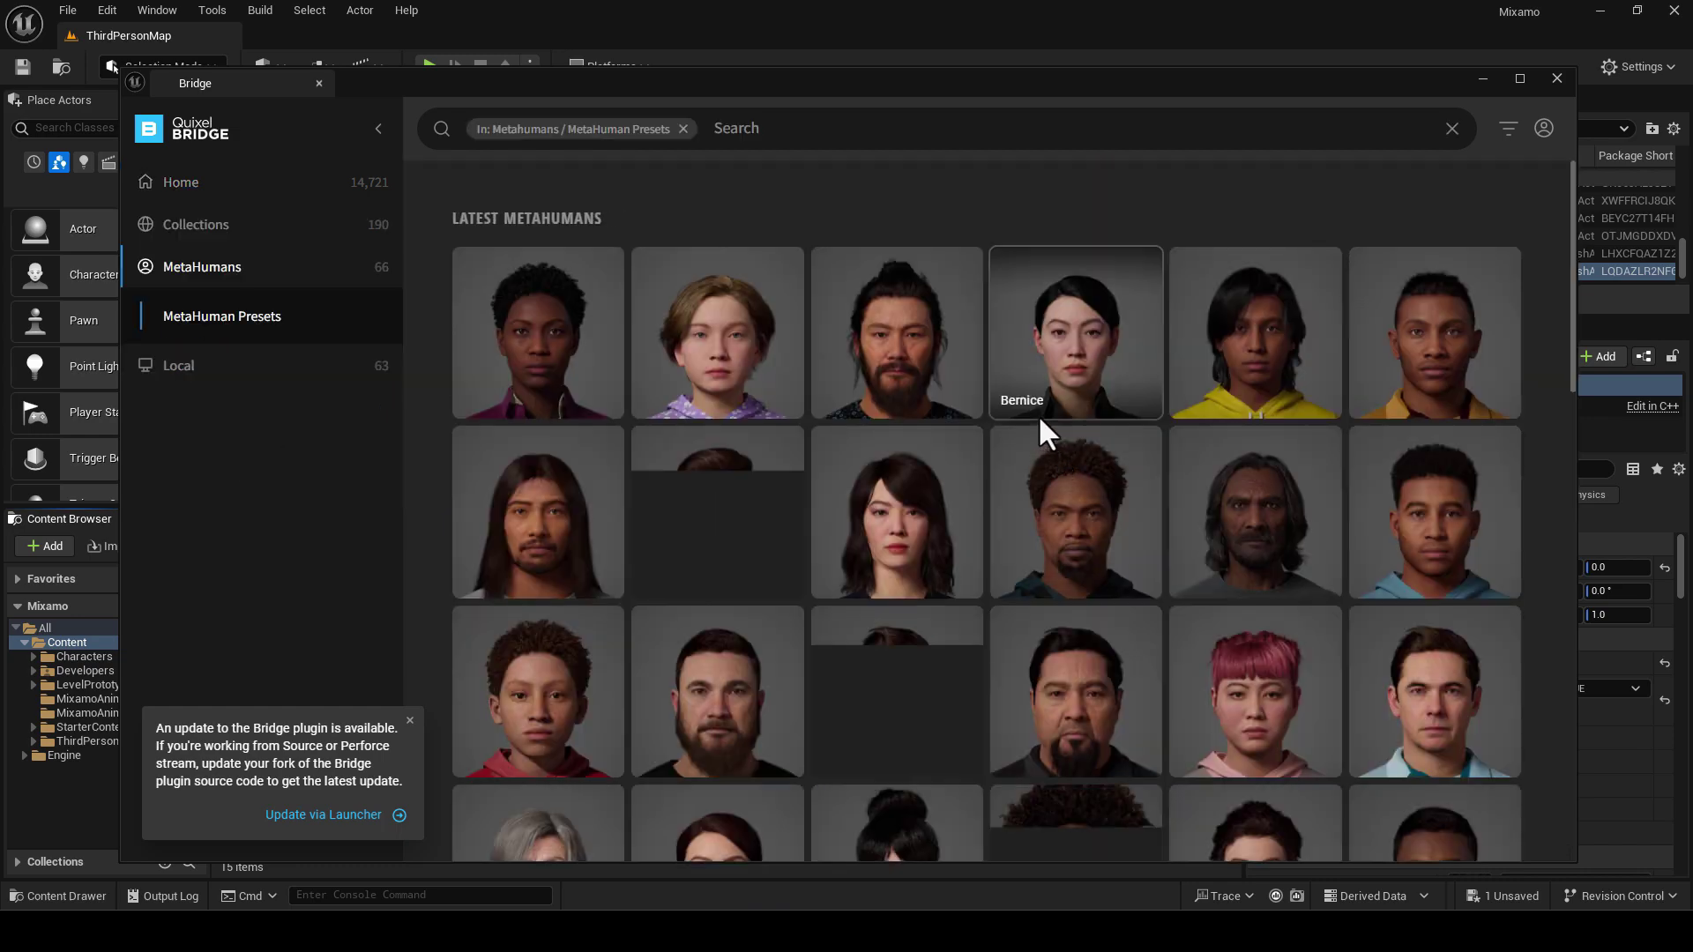
scroll(924, 447, down, 4)
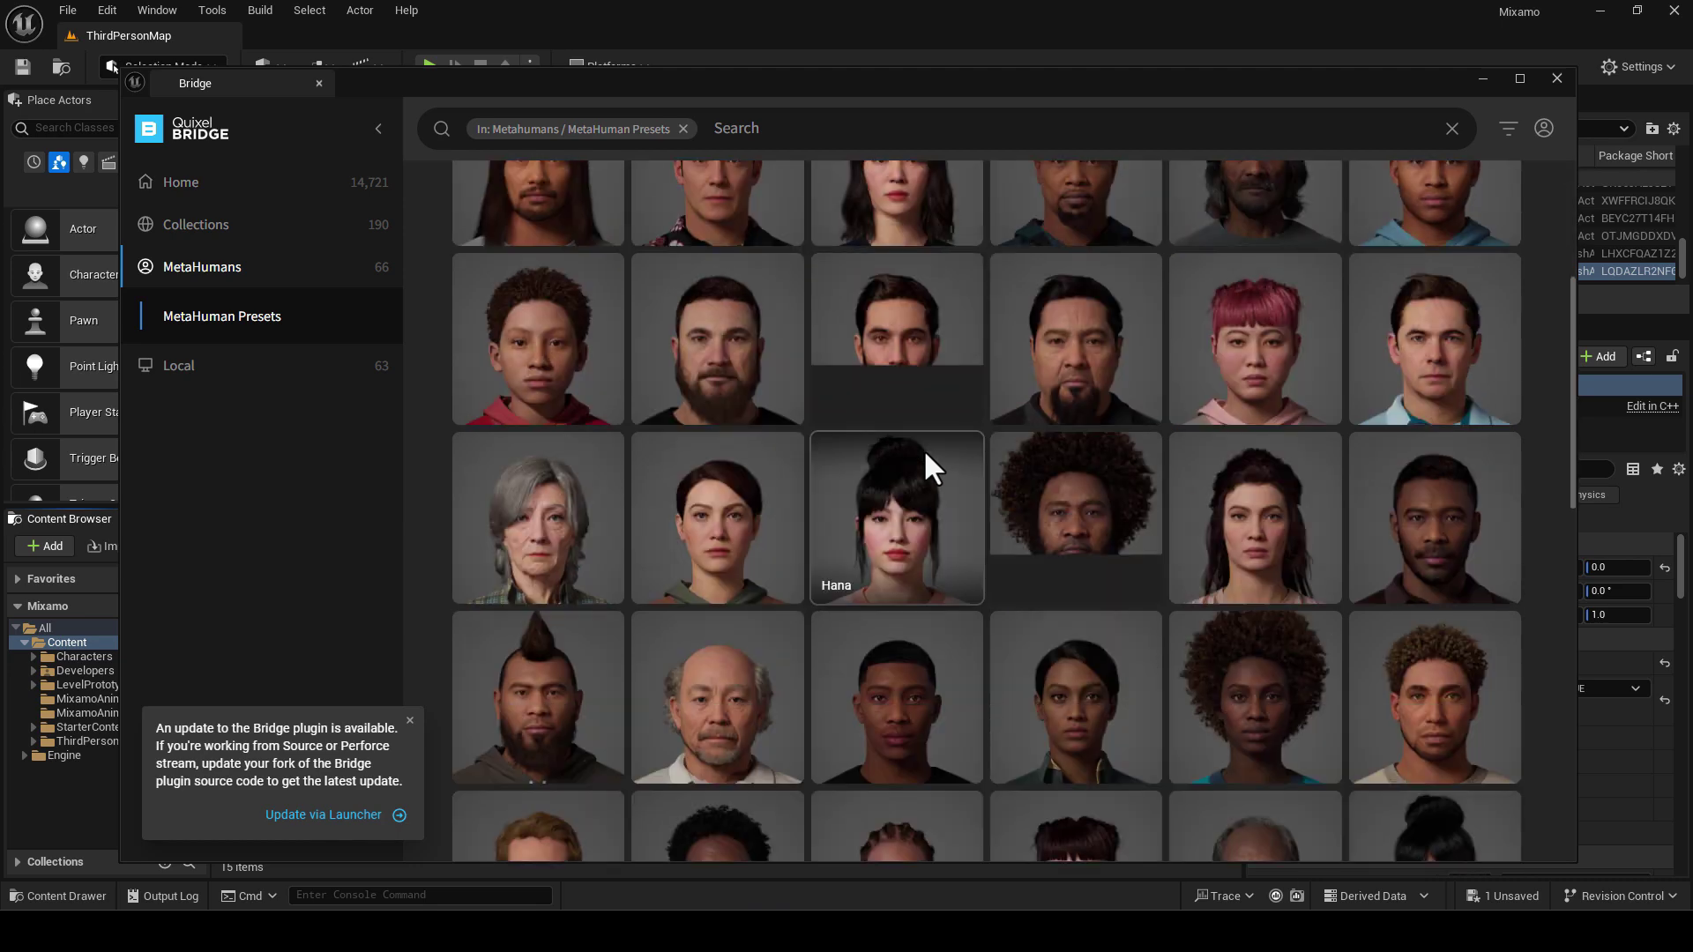
scroll(923, 448, down, 6)
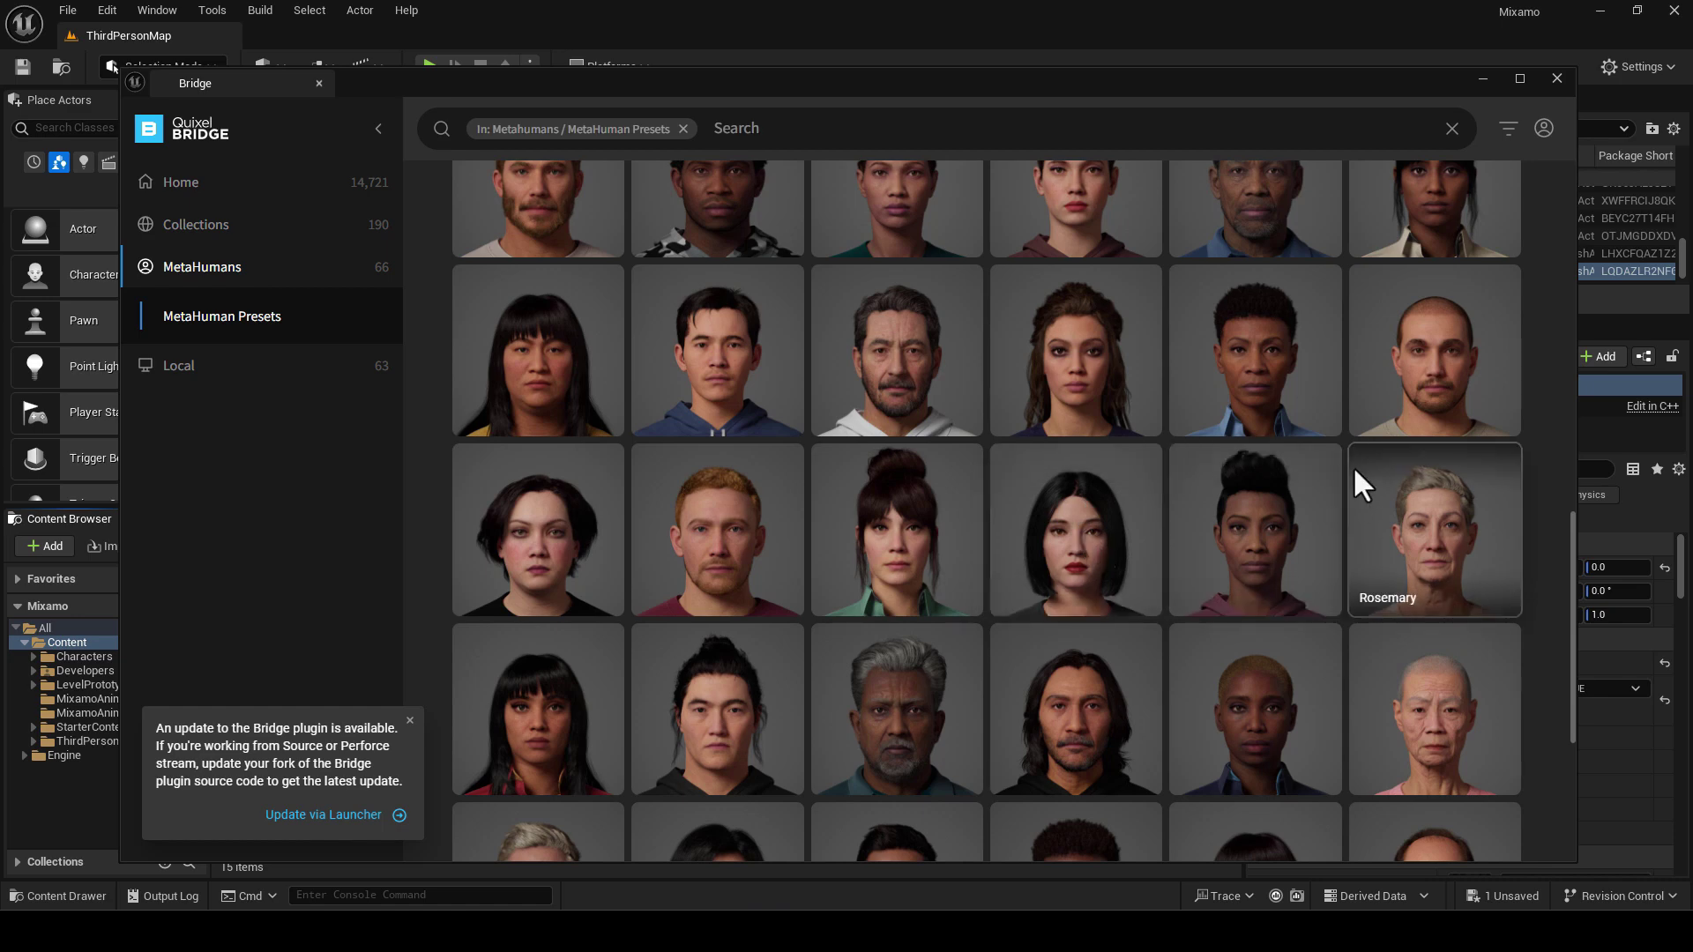
click(1518, 80)
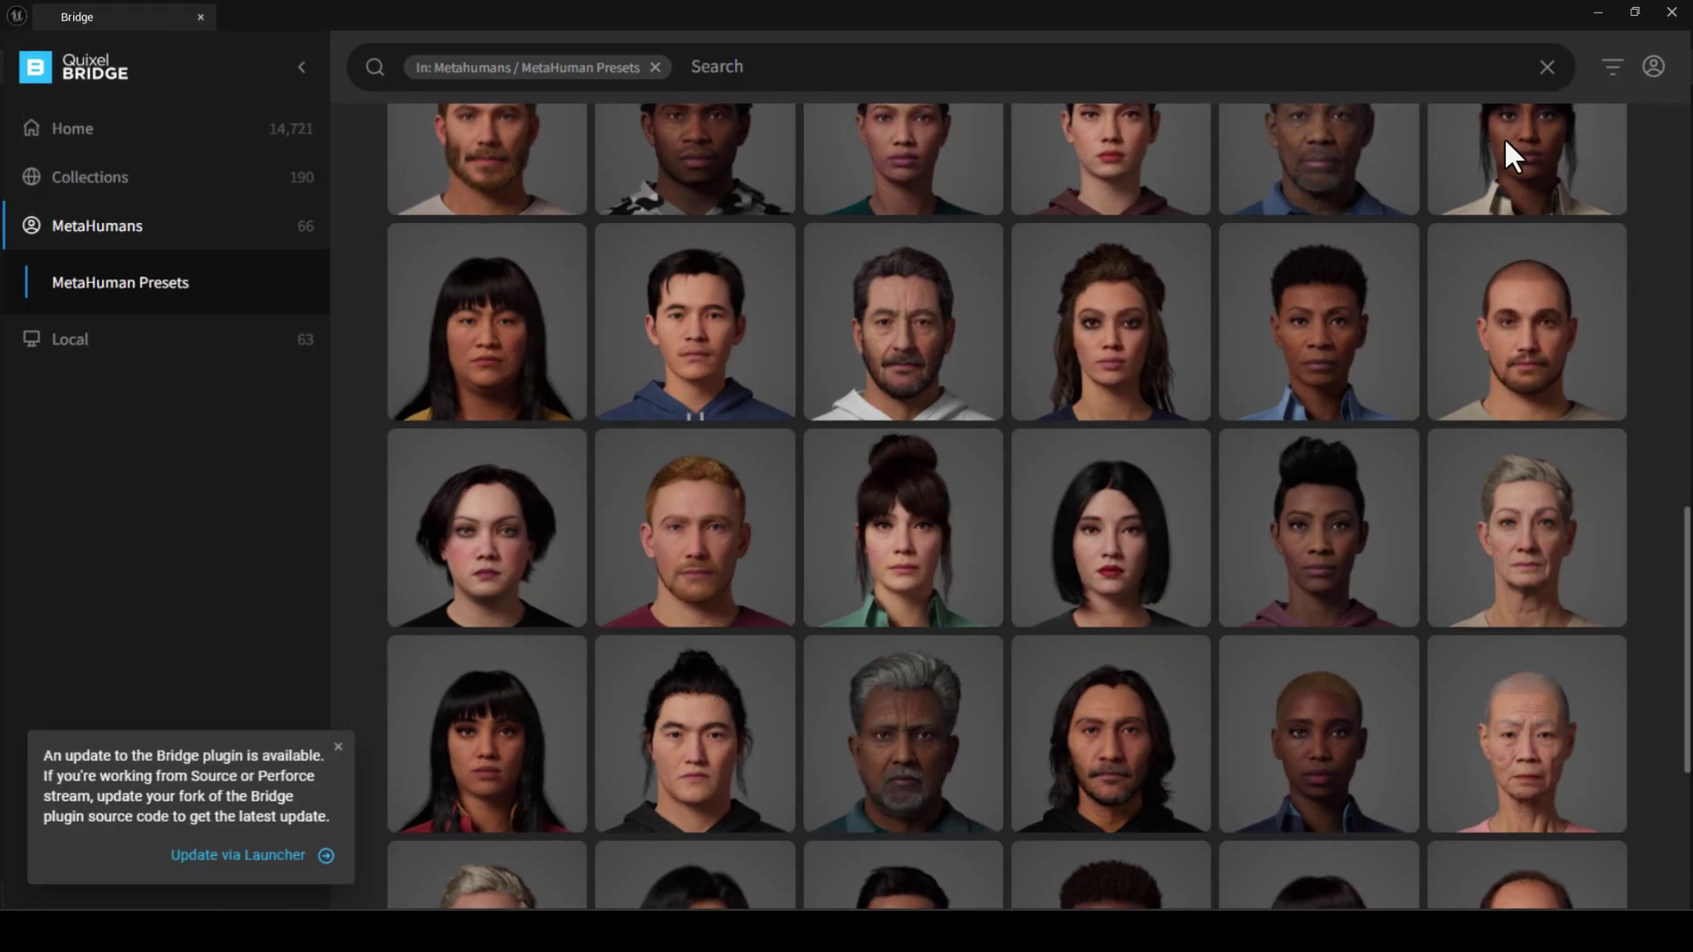
Add the Pia MetaHuman preset to the project at Highest Quality and return to the level editor
click(1093, 571)
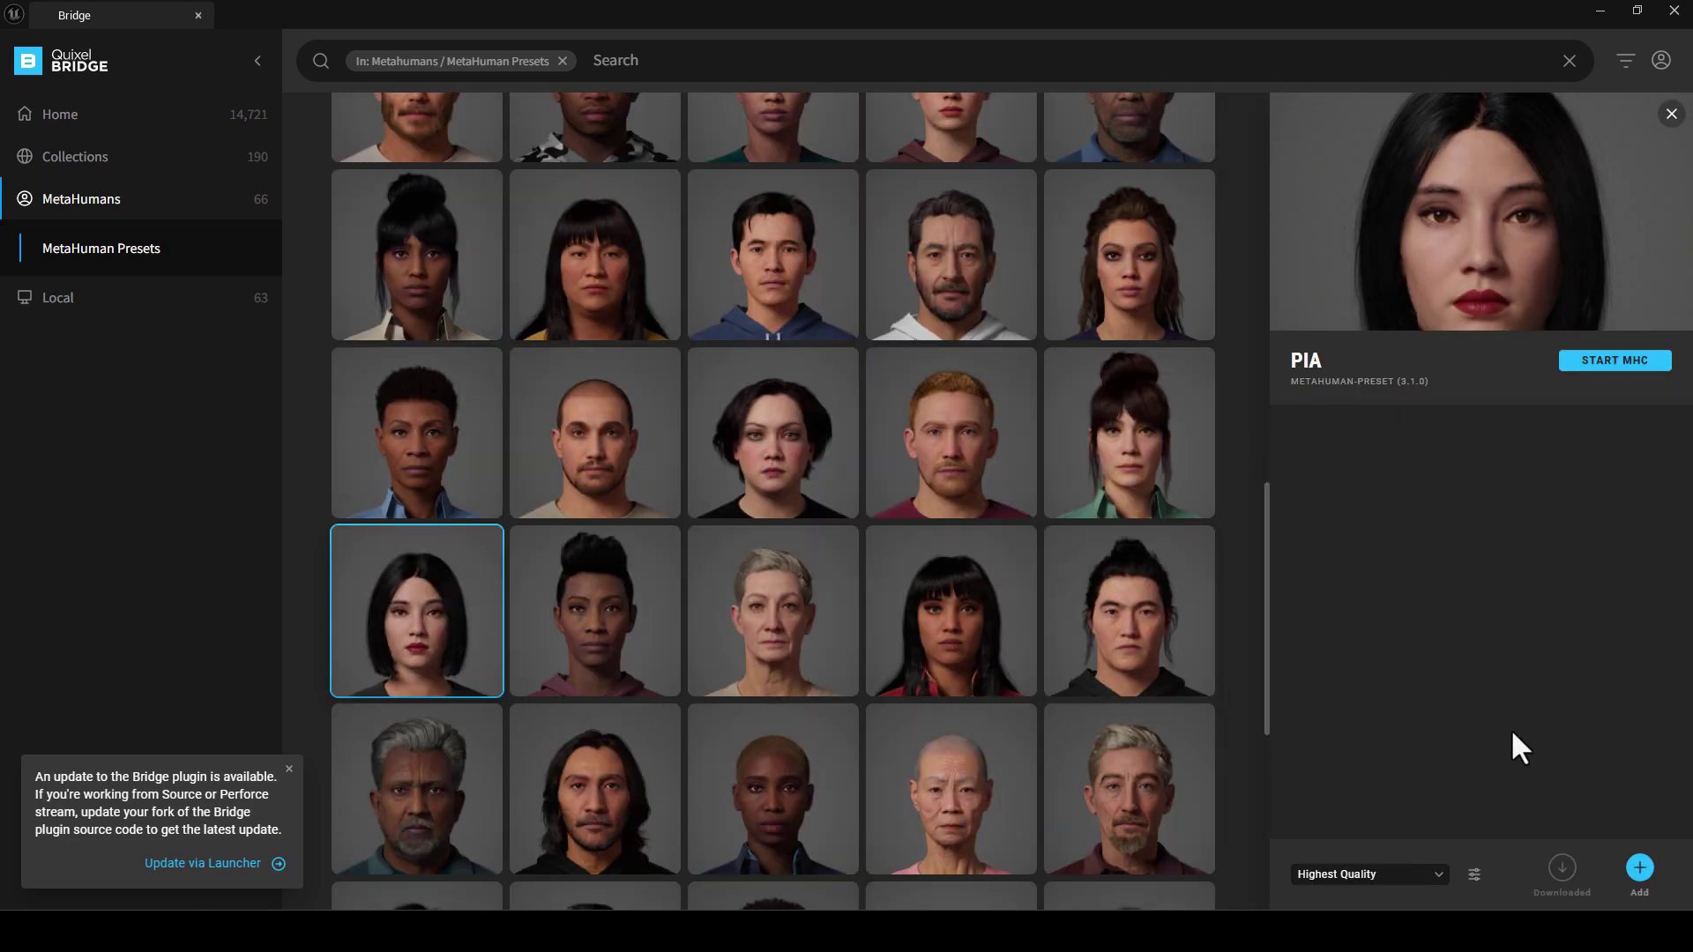
click(1638, 869)
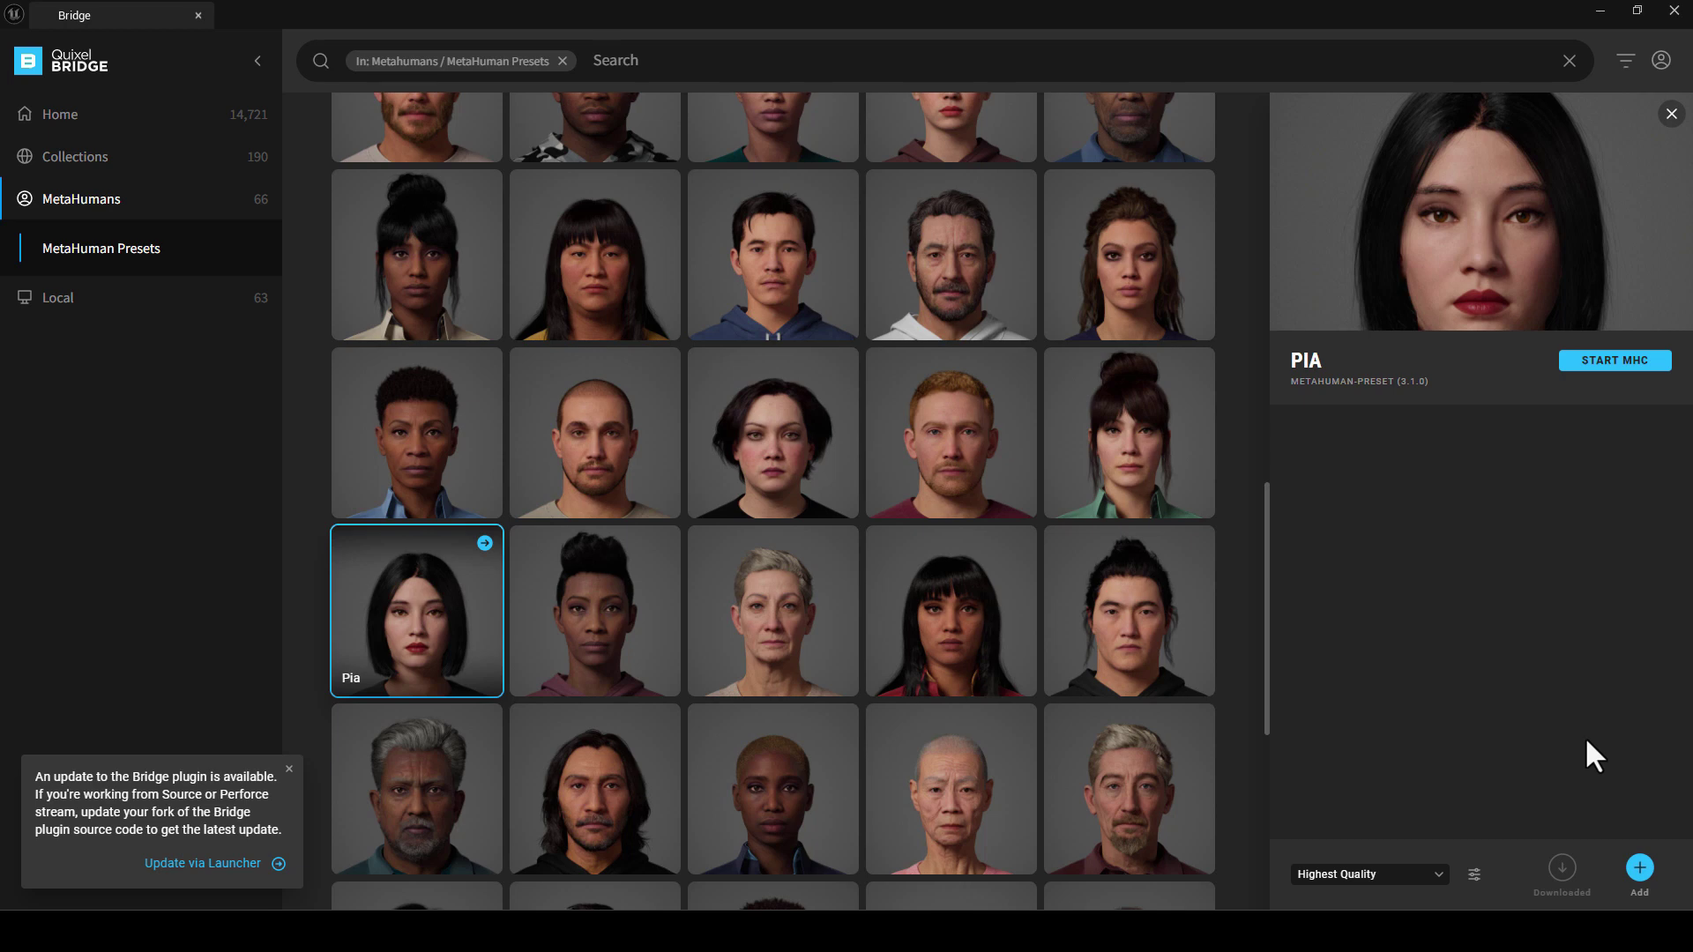
click(1640, 870)
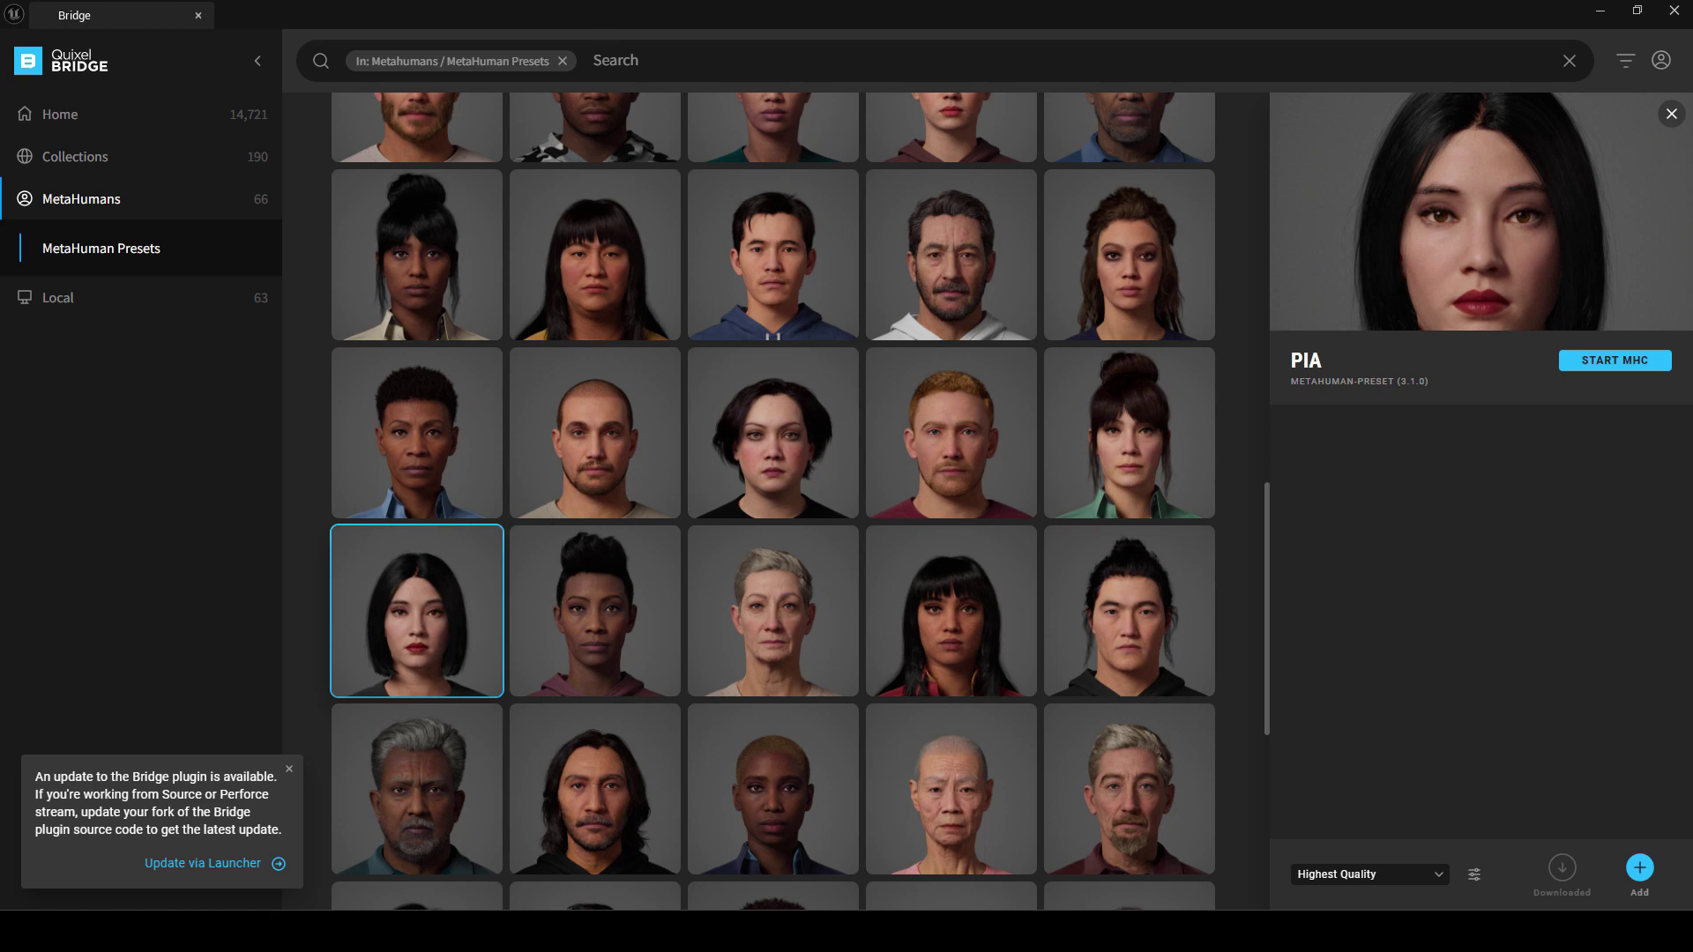
mouse_move(1139, 931)
click(1091, 865)
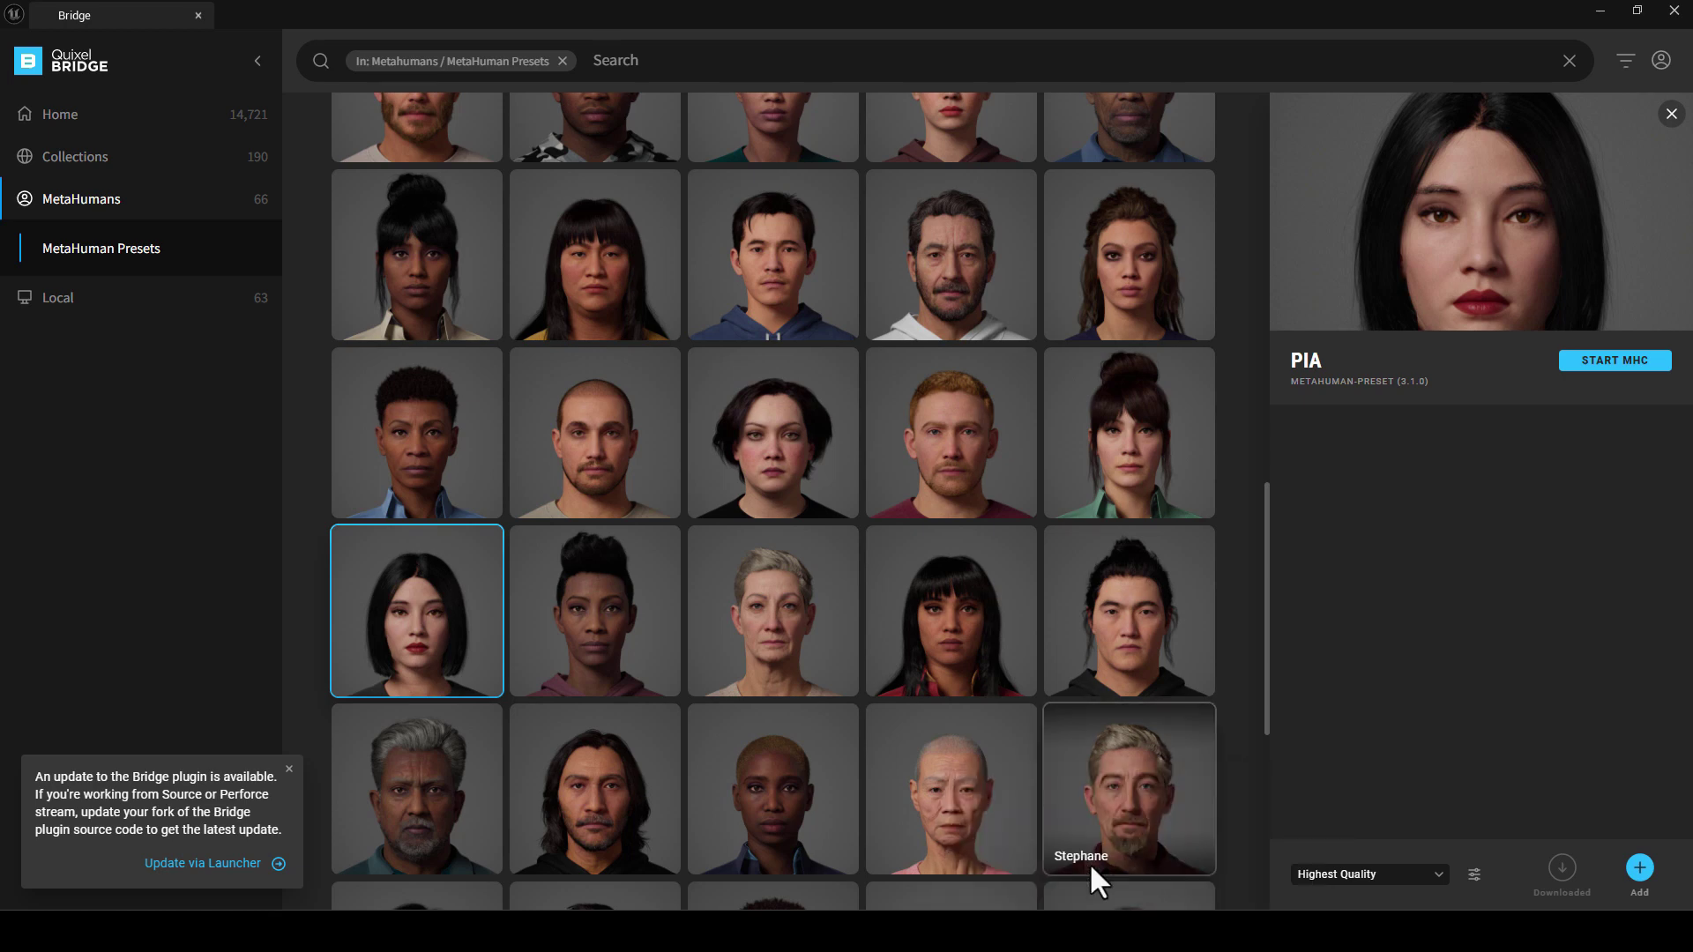
mouse_move(1139, 931)
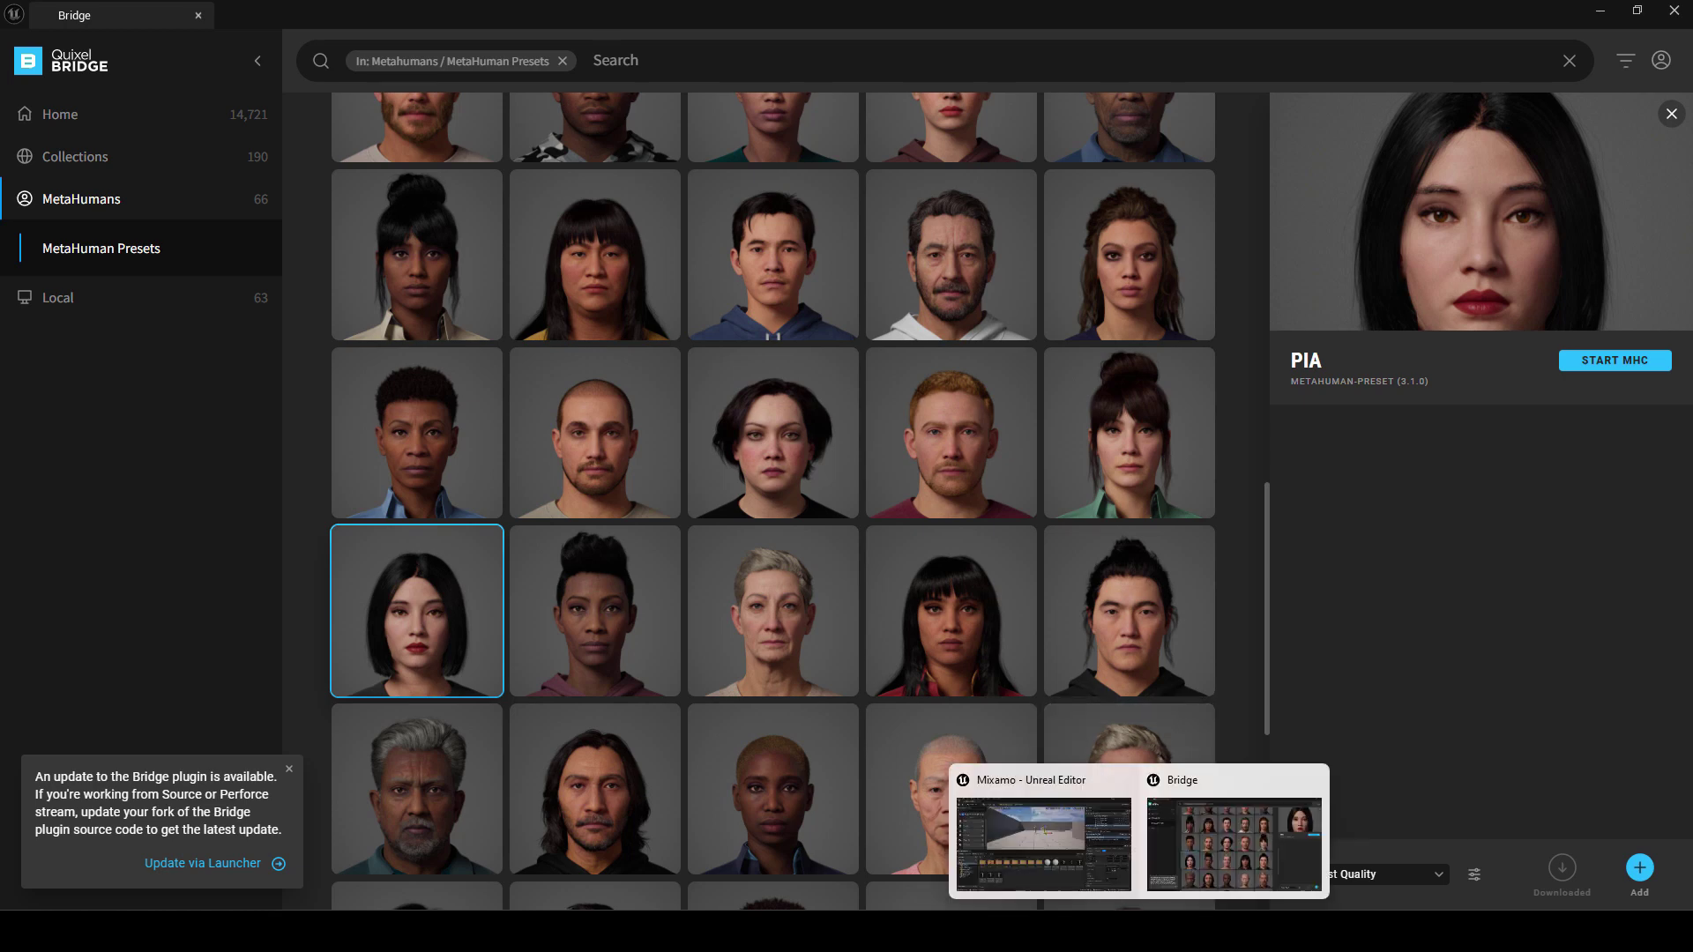
click(1055, 848)
click(1594, 8)
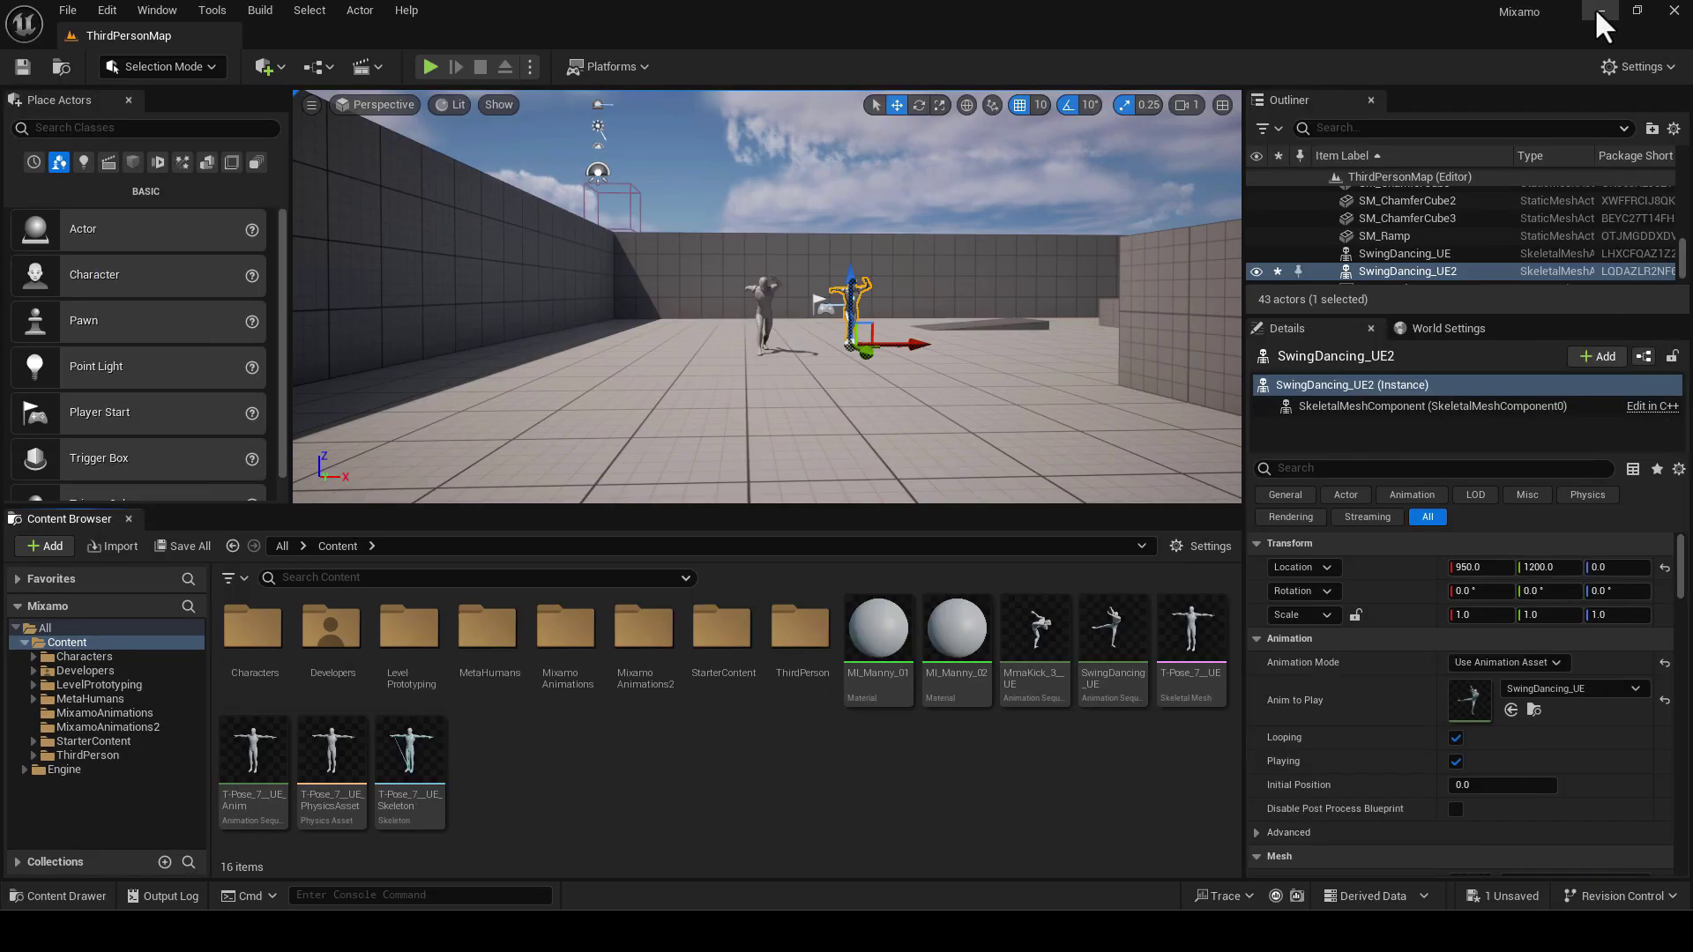
Place the BP_Pia blueprint from the MetaHumans/Pia folder in the level, in front of the two dancers
double_click(92, 695)
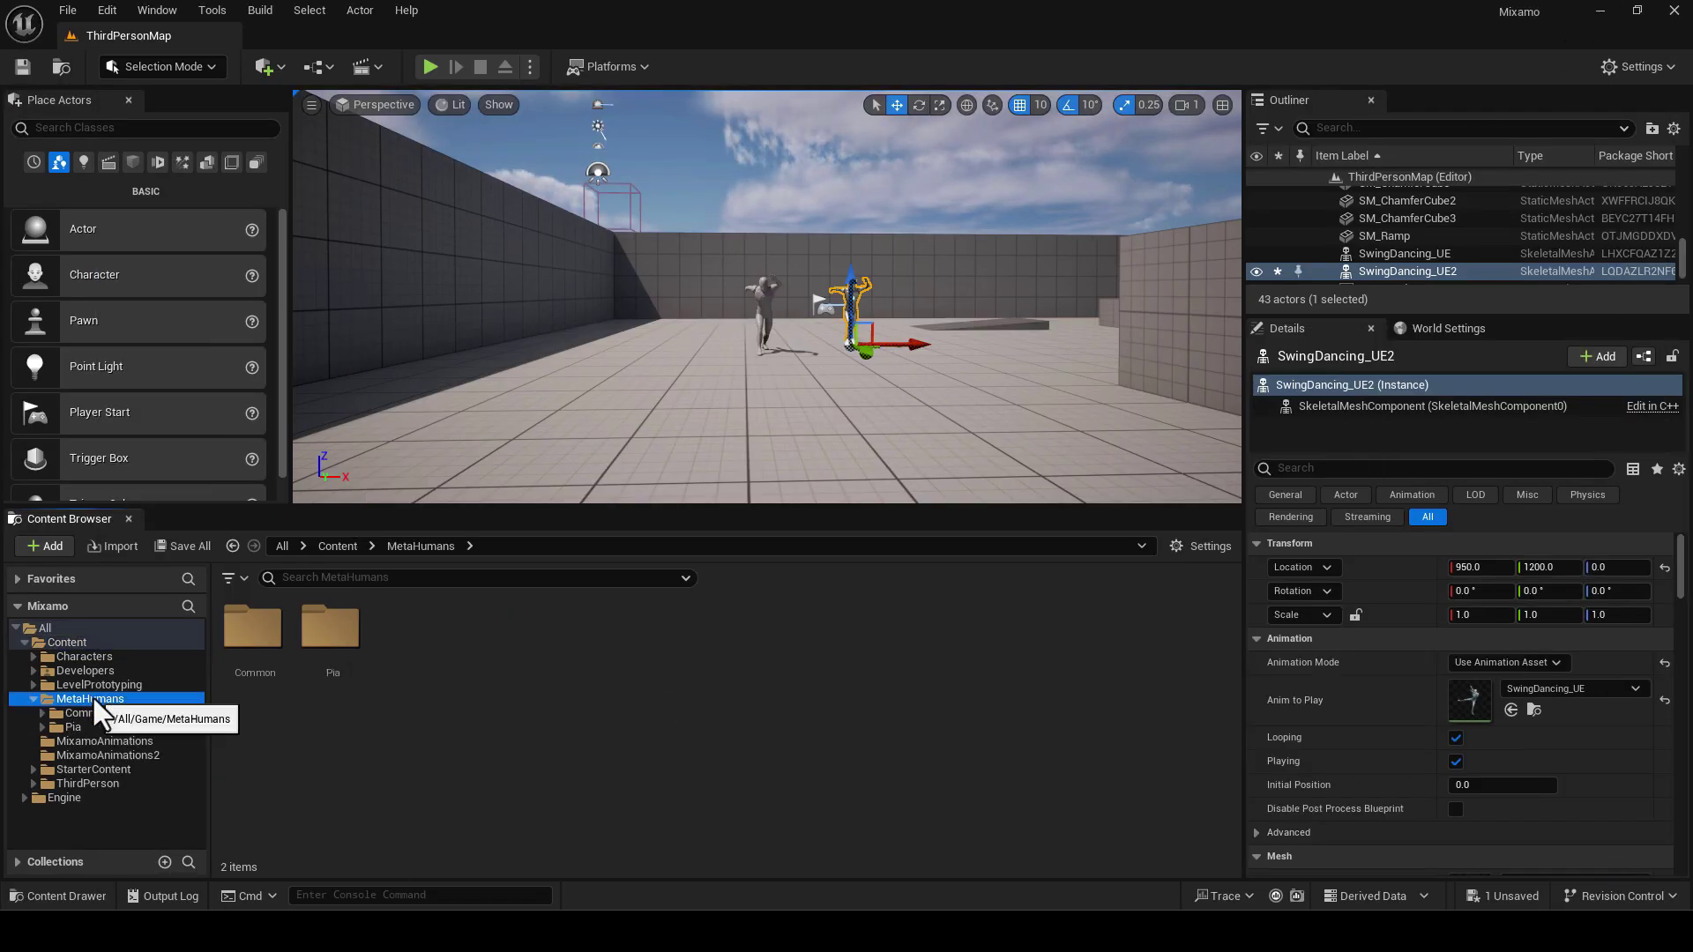
double_click(331, 628)
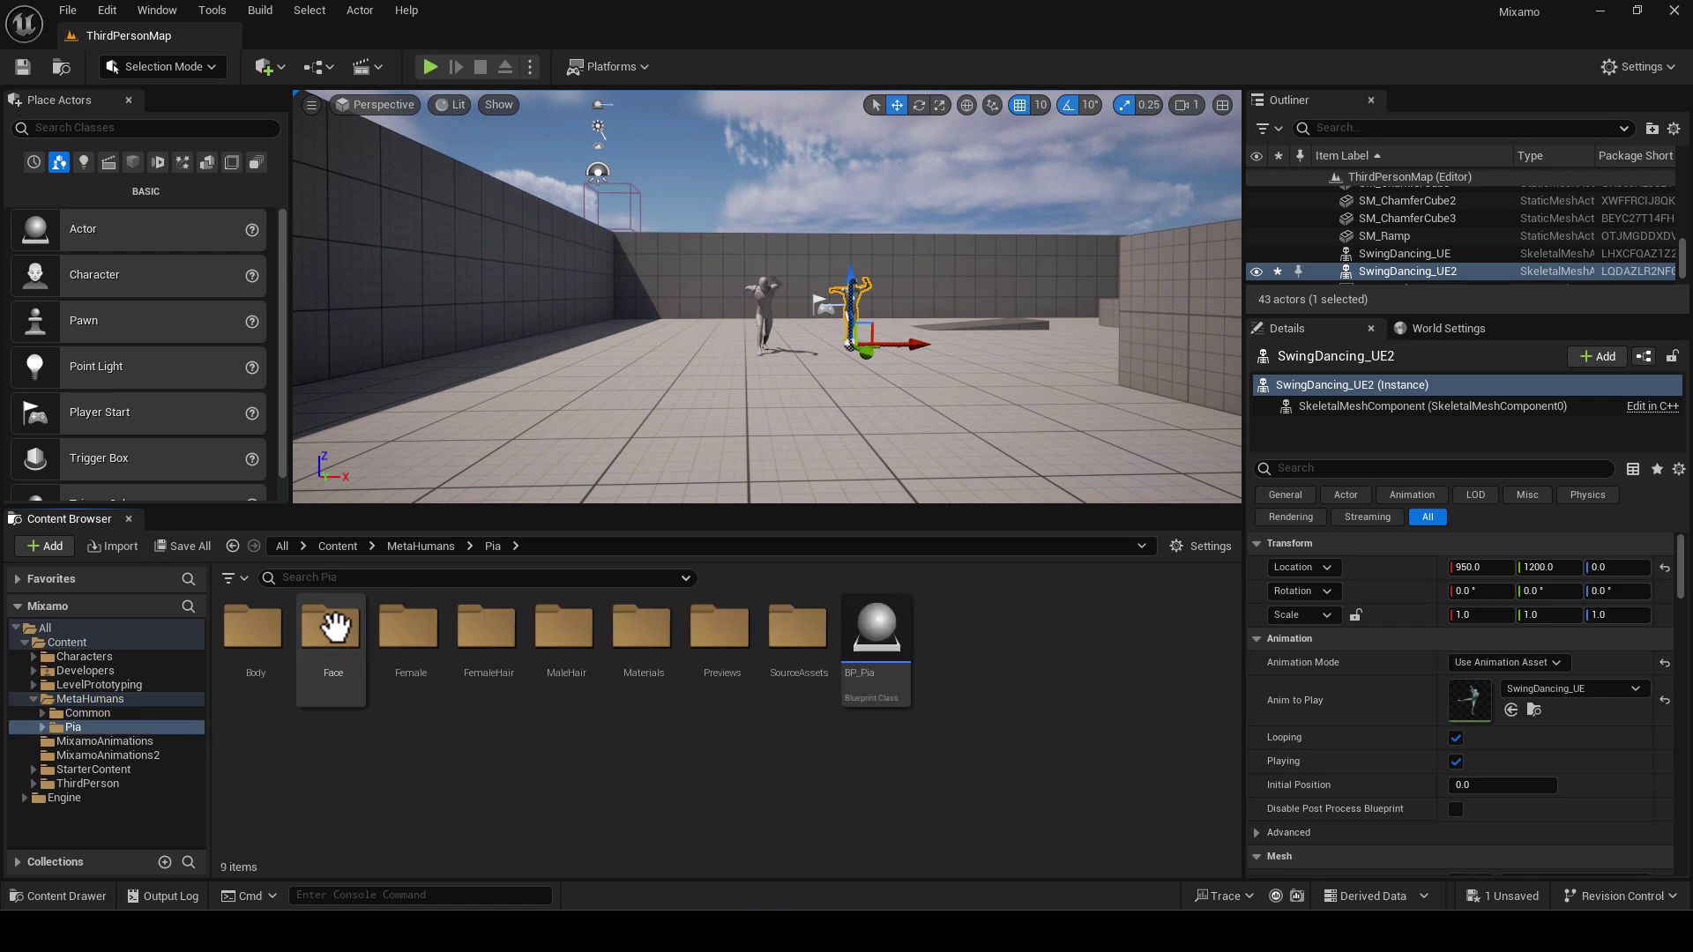
click(877, 653)
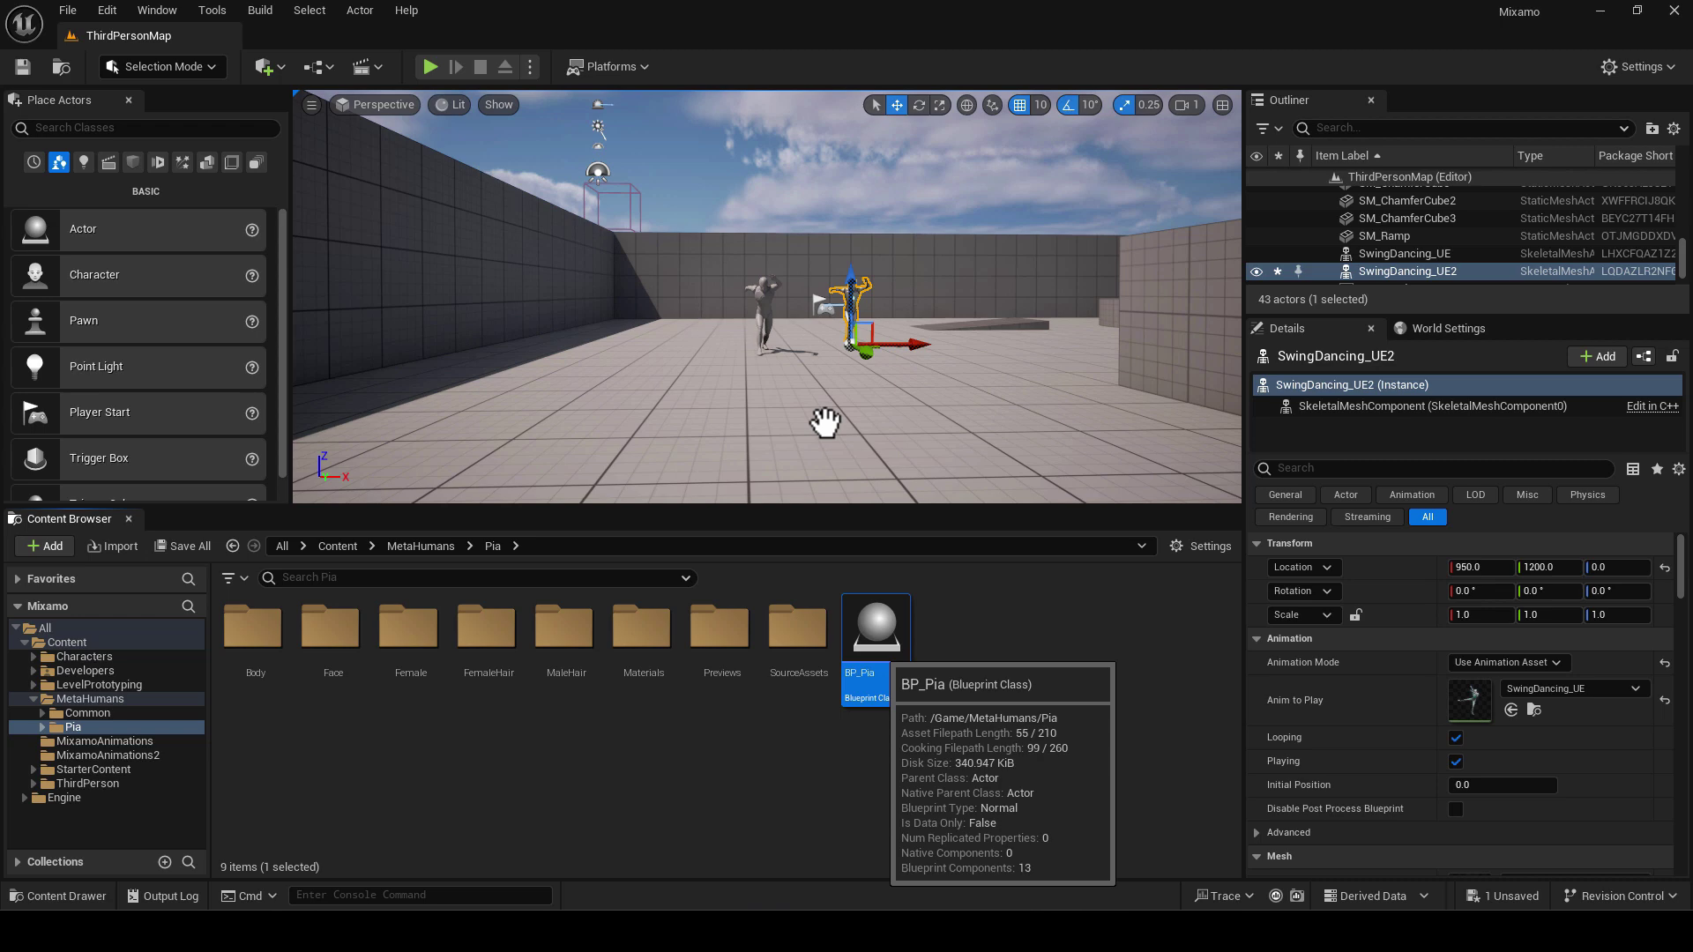
drag(825, 422, 823, 421)
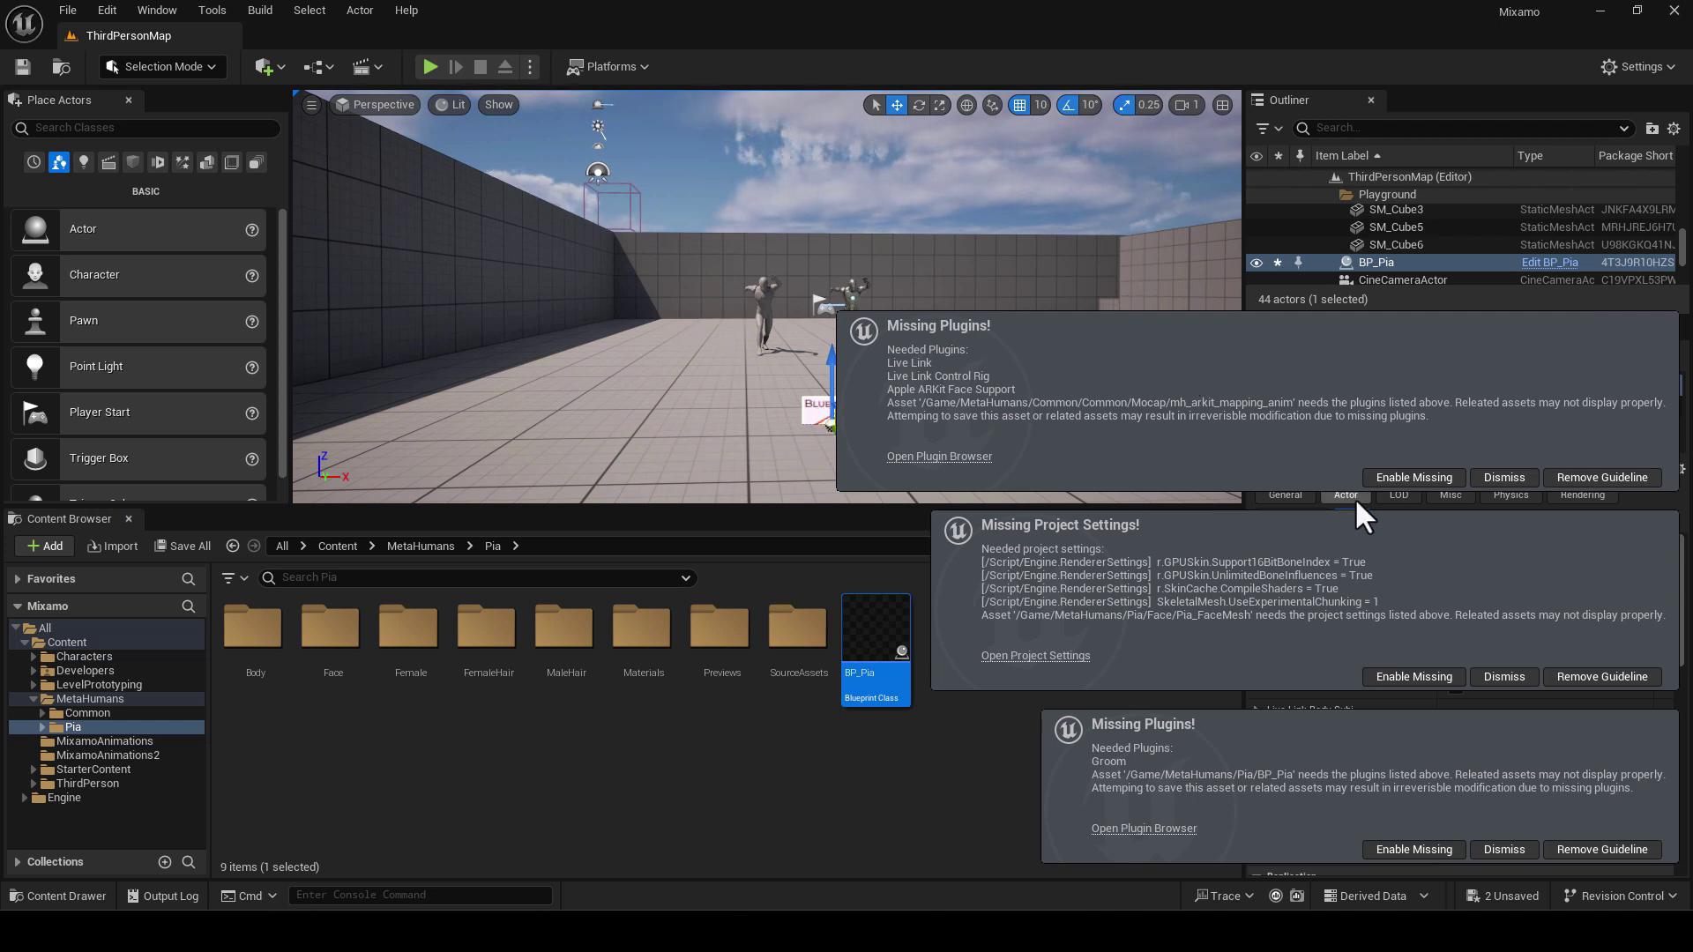
Enable all the missing plugins and project settings that the Pia MetaHuman assets need
click(1415, 482)
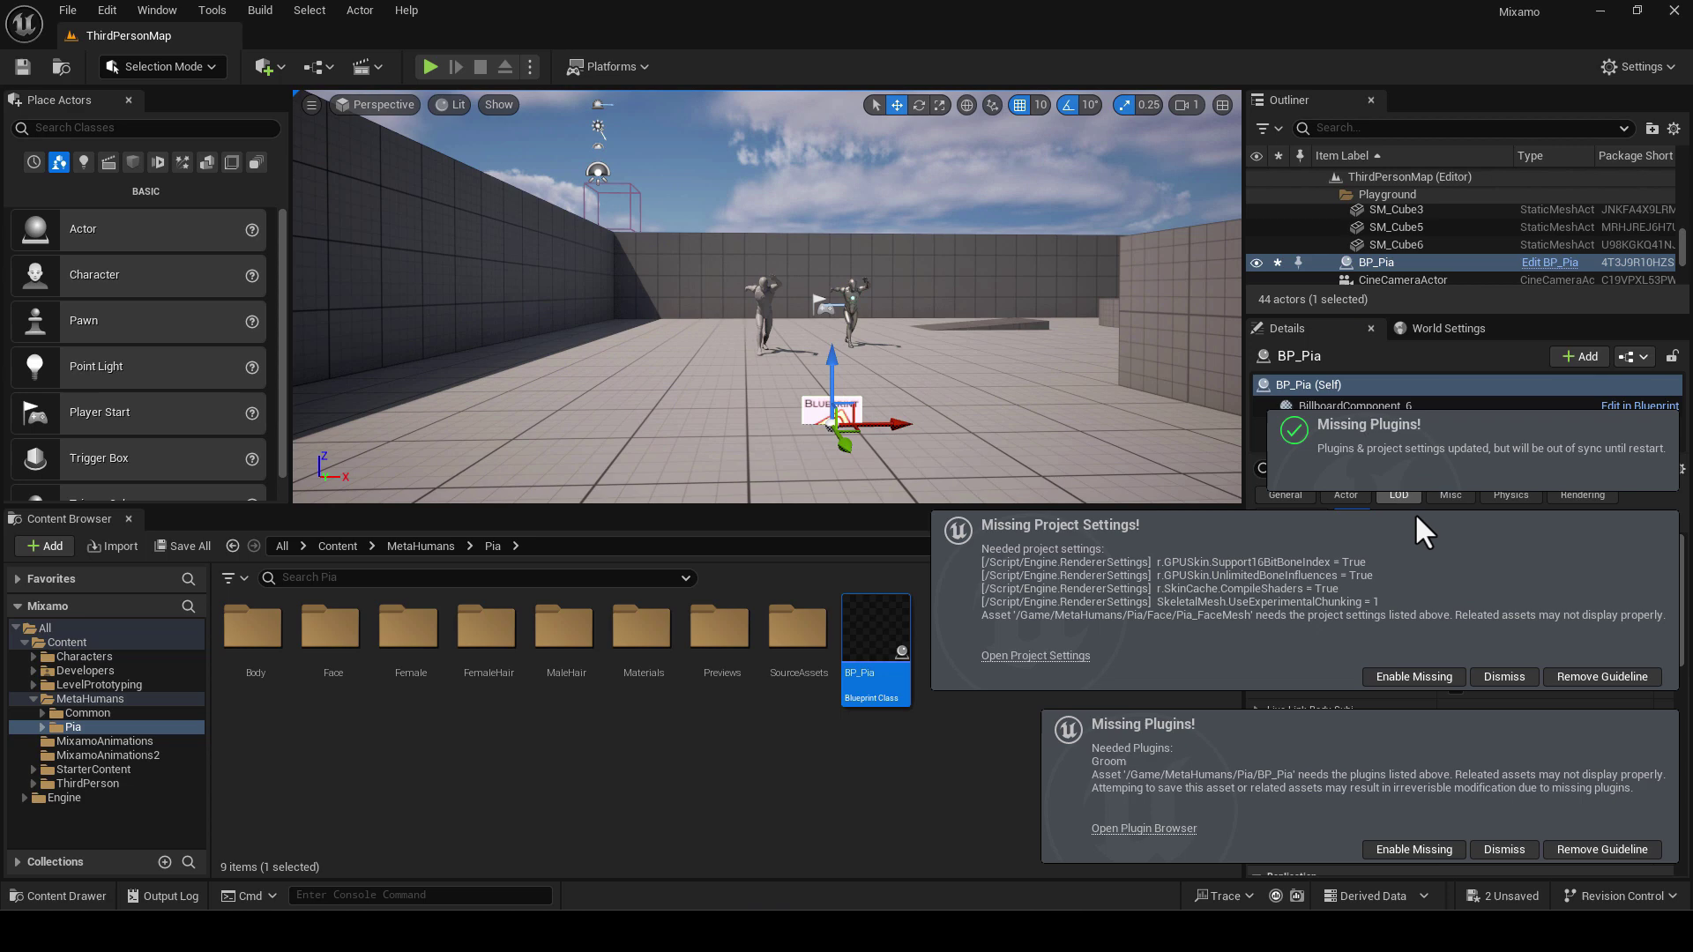
click(1413, 677)
click(1423, 847)
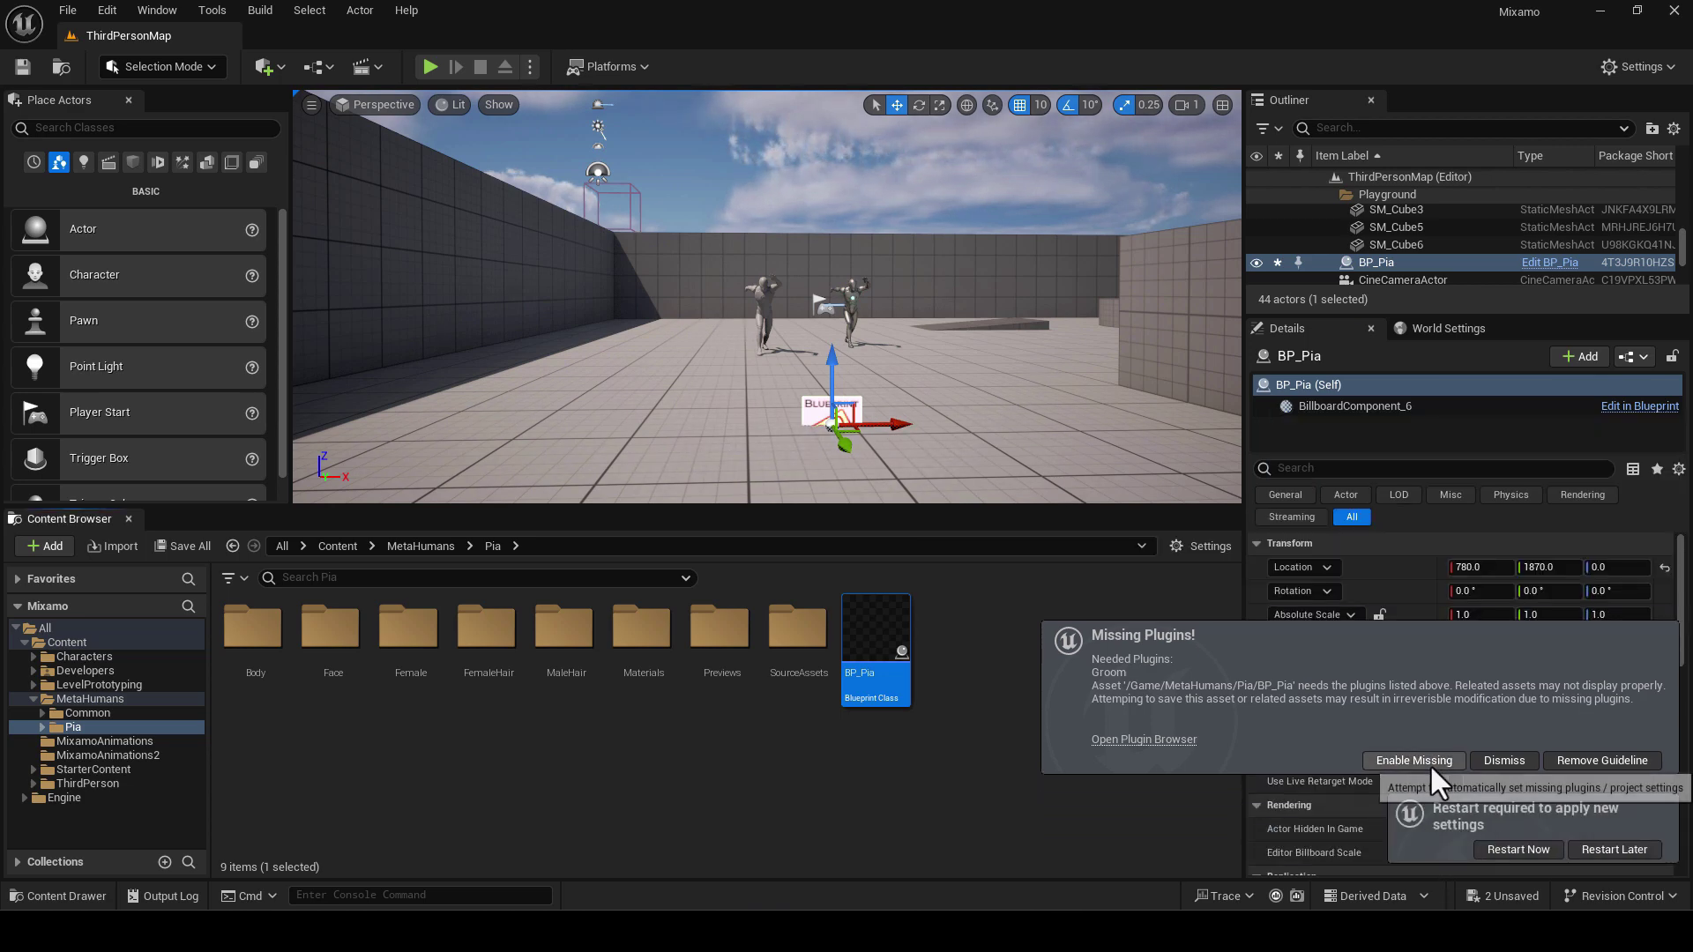
Raise BP_Pia to a Z location of 60 and restart the editor, saving the unsaved content
drag(832, 383, 829, 319)
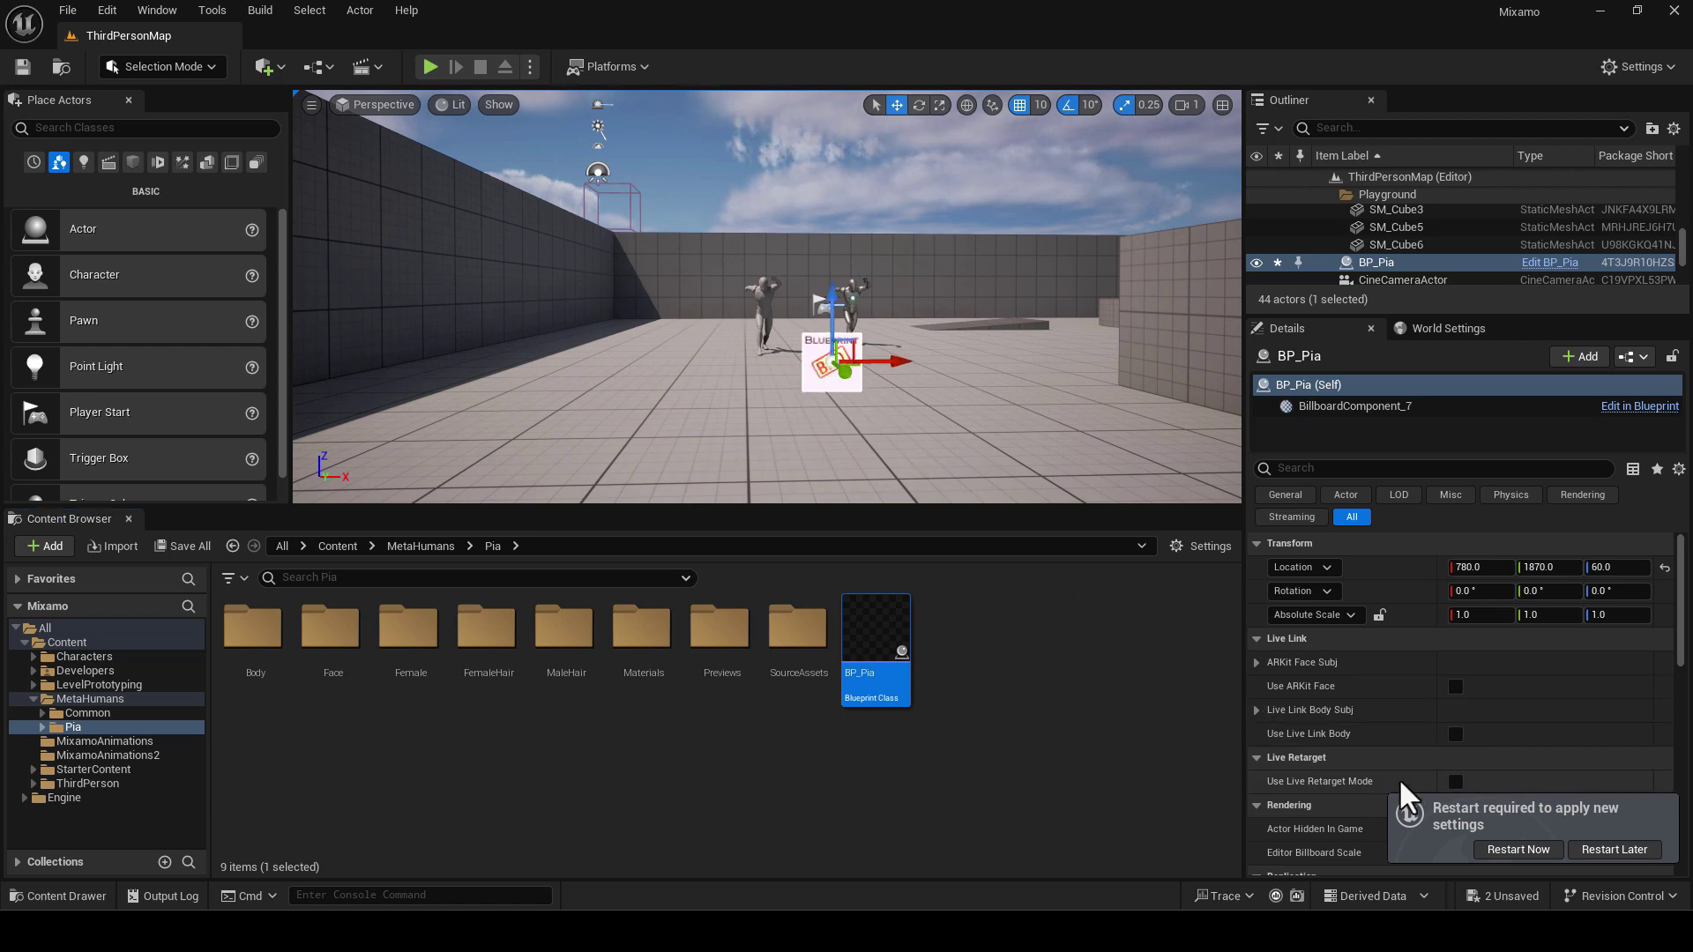
click(1508, 852)
click(902, 668)
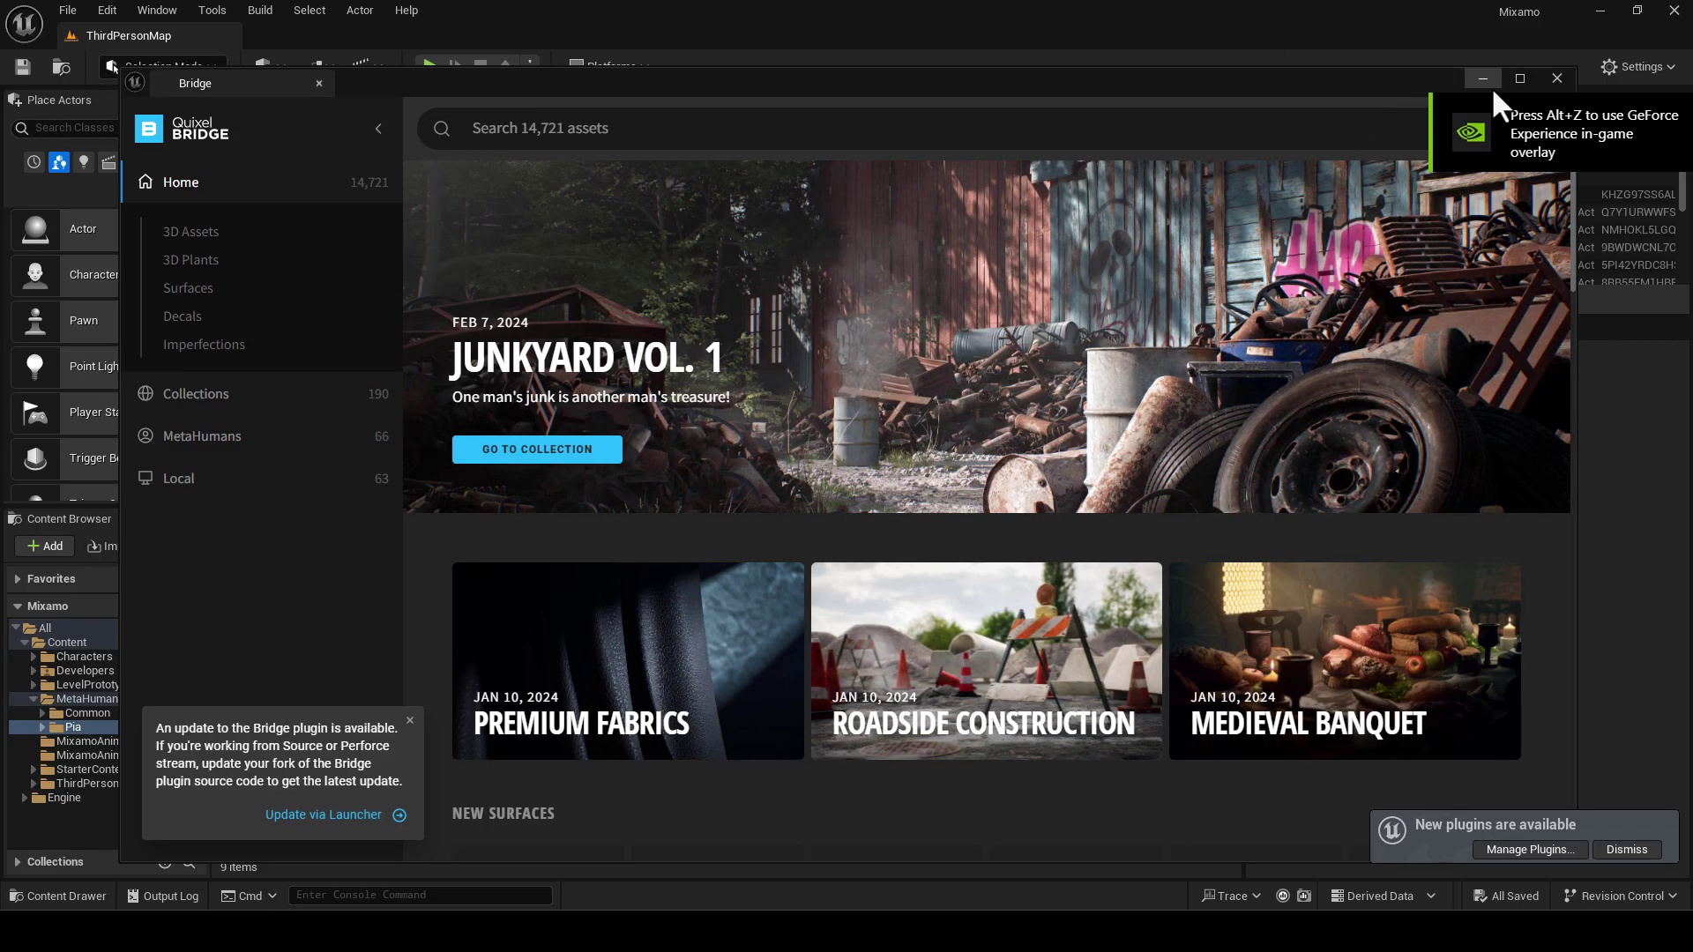
Minimize the Bridge window and snap the floating BP_Pia actor down to the floor
click(1482, 79)
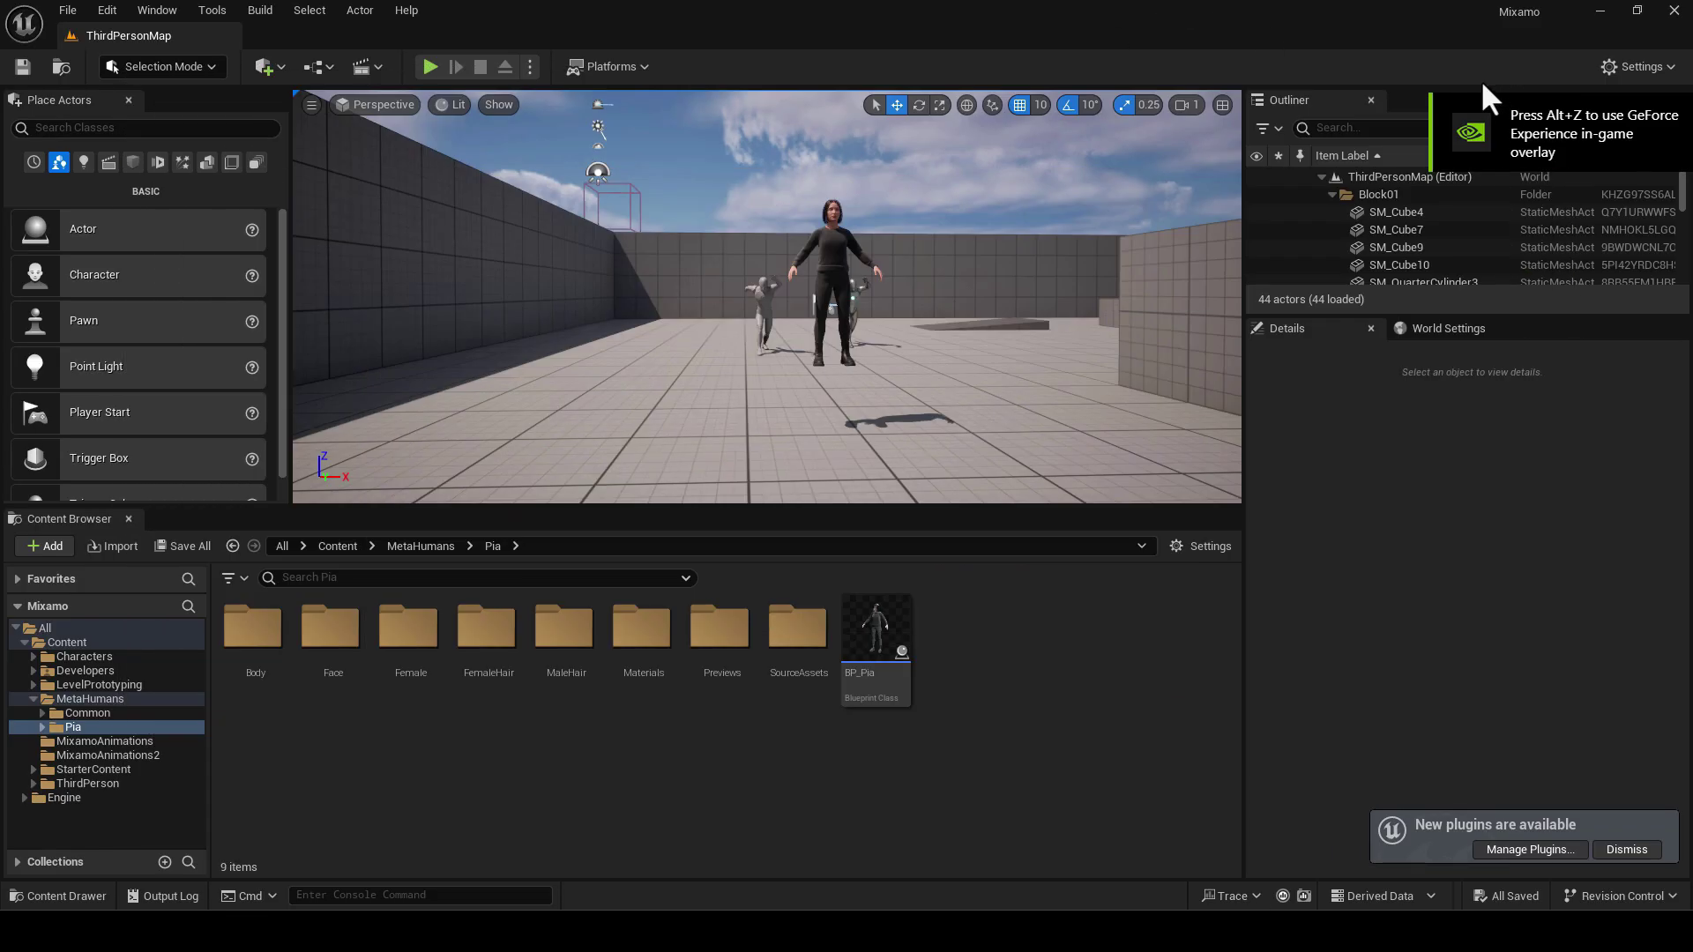
click(837, 283)
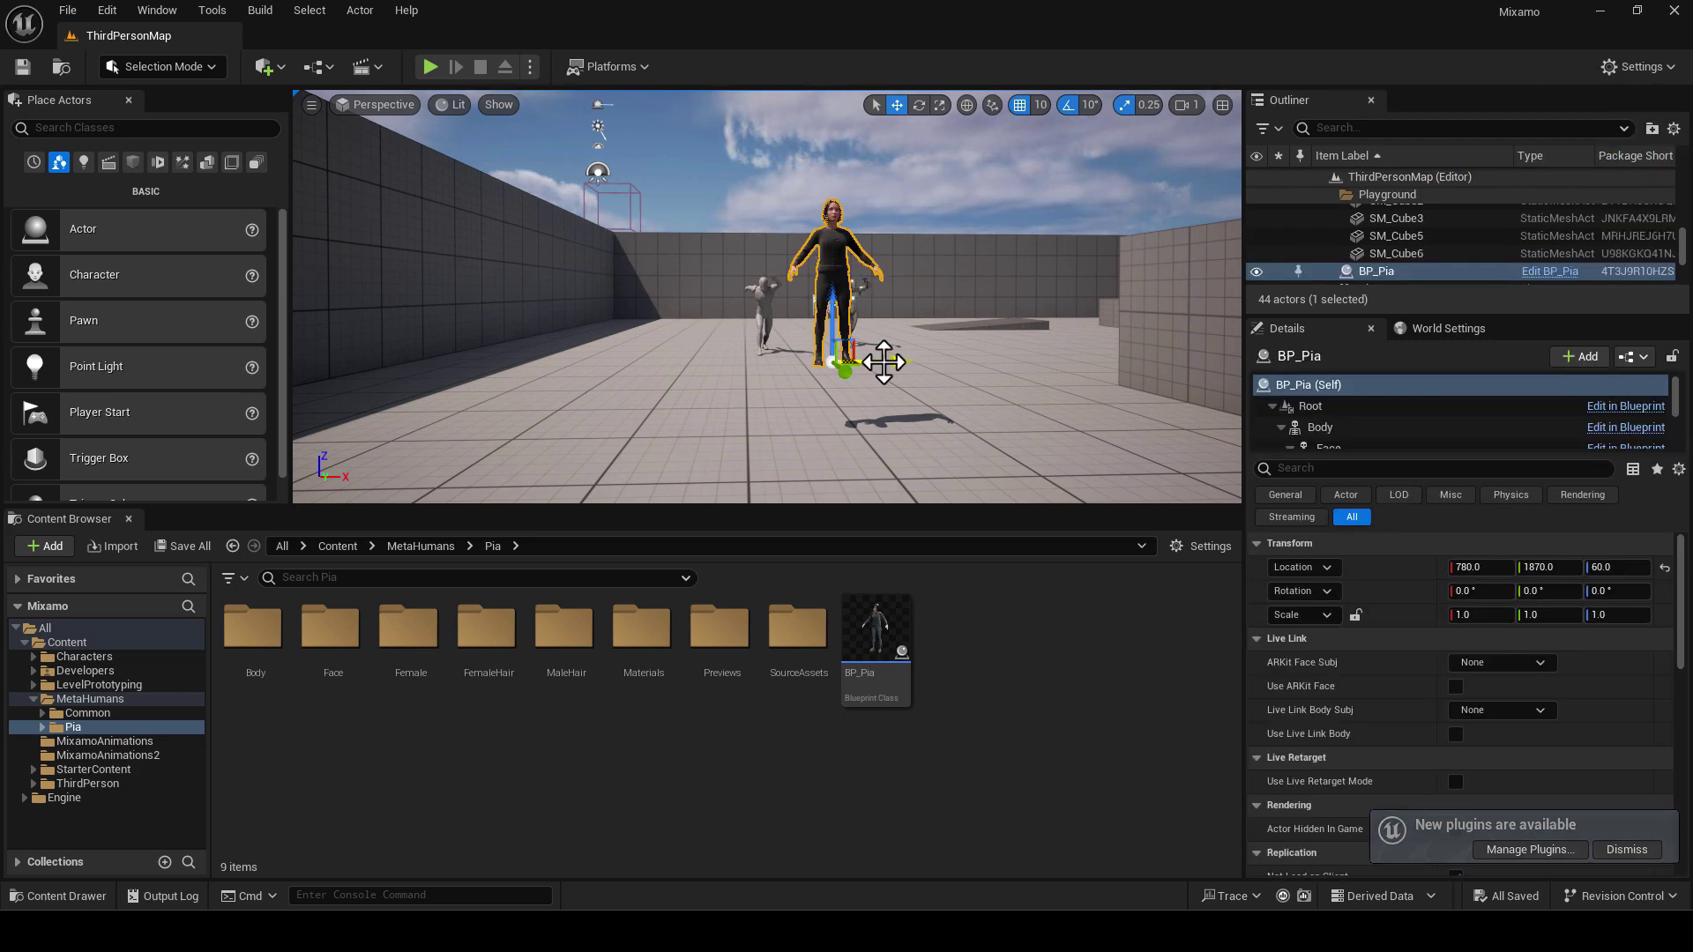
key(End)
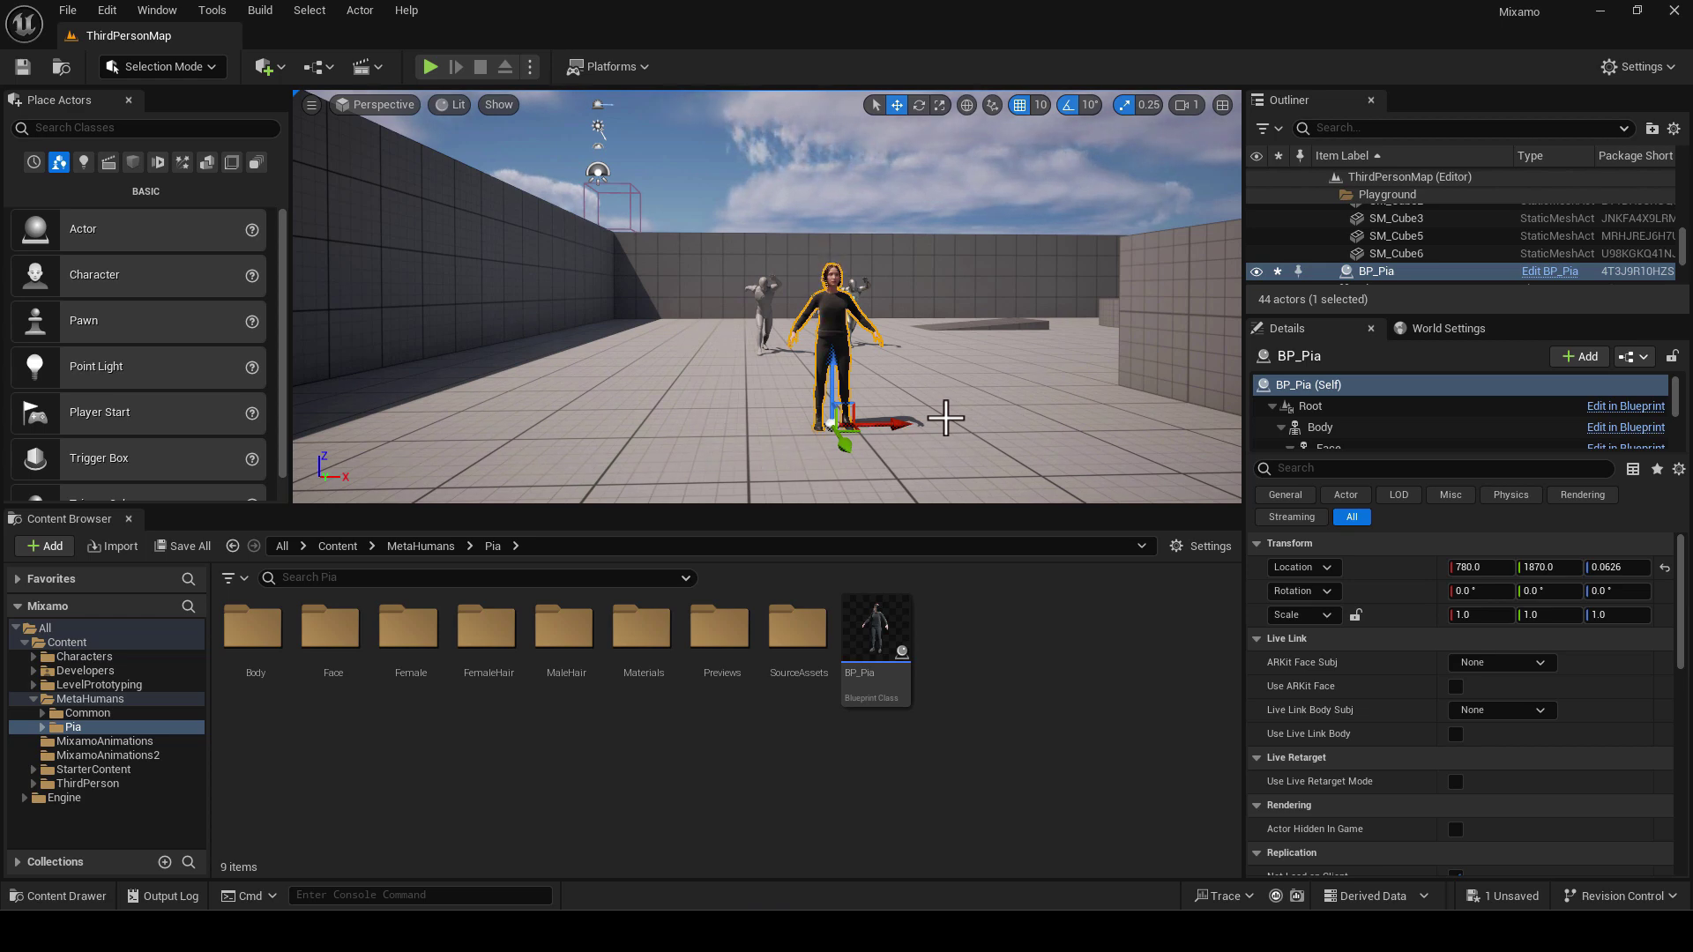
Start retargeting the MmaKick_3__UE animation from the Content folder with f_med_nrw_body as the target skeletal mesh
click(69, 642)
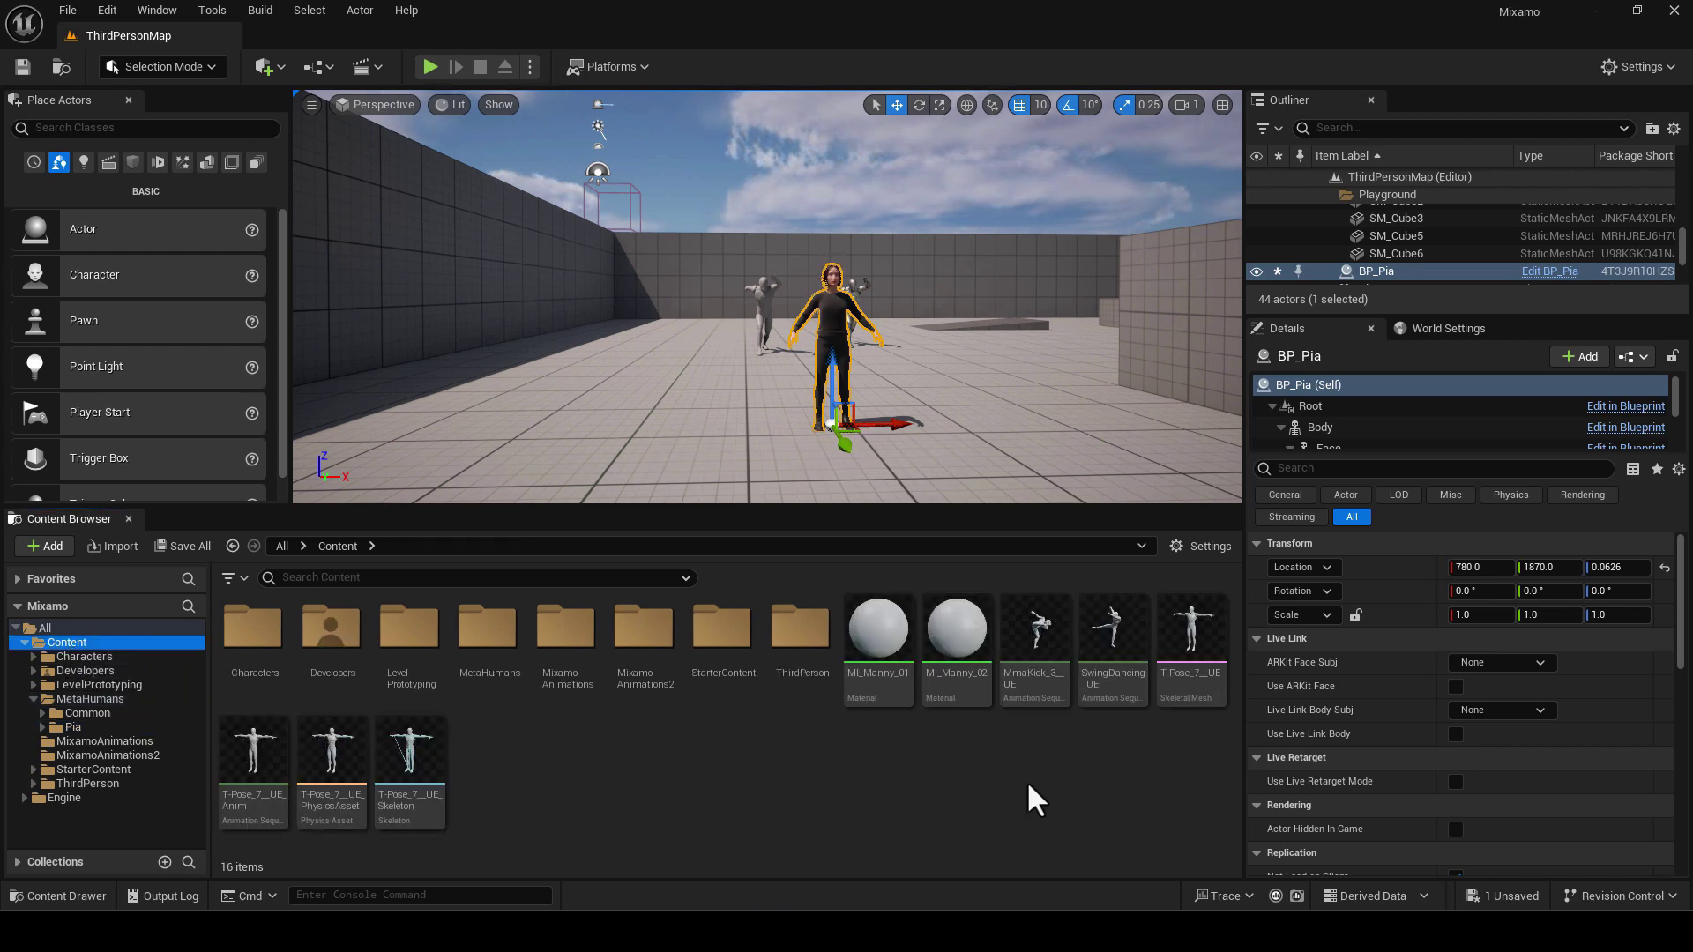
mouse_move(1039, 655)
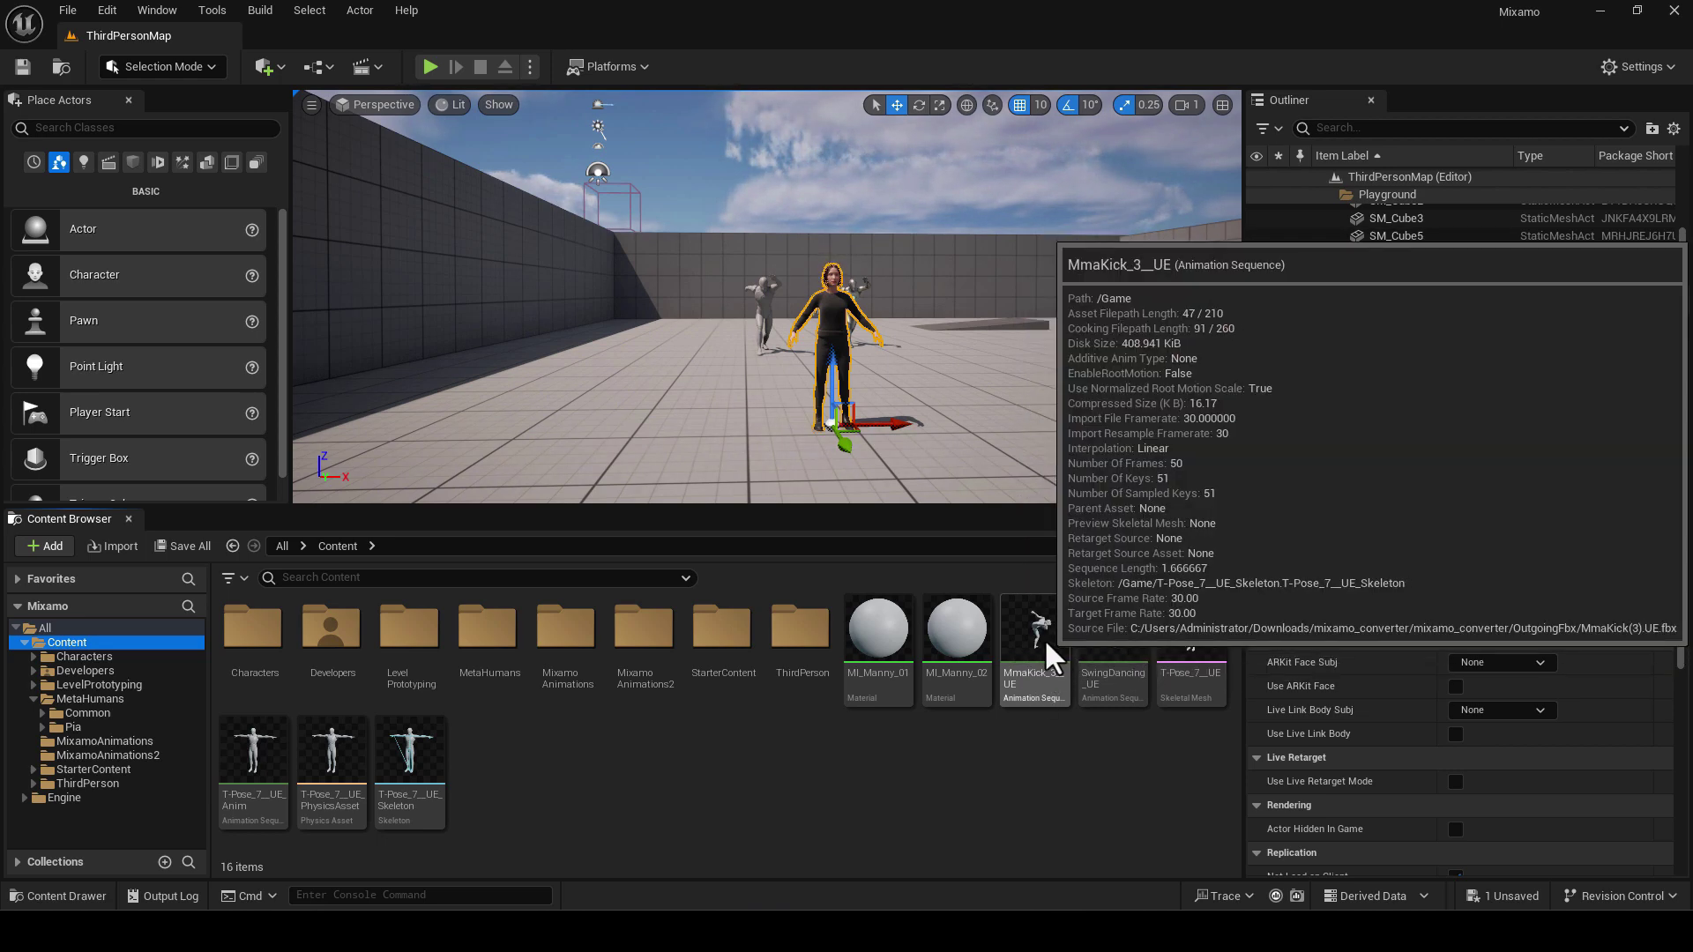
click(1044, 638)
right_click(1039, 638)
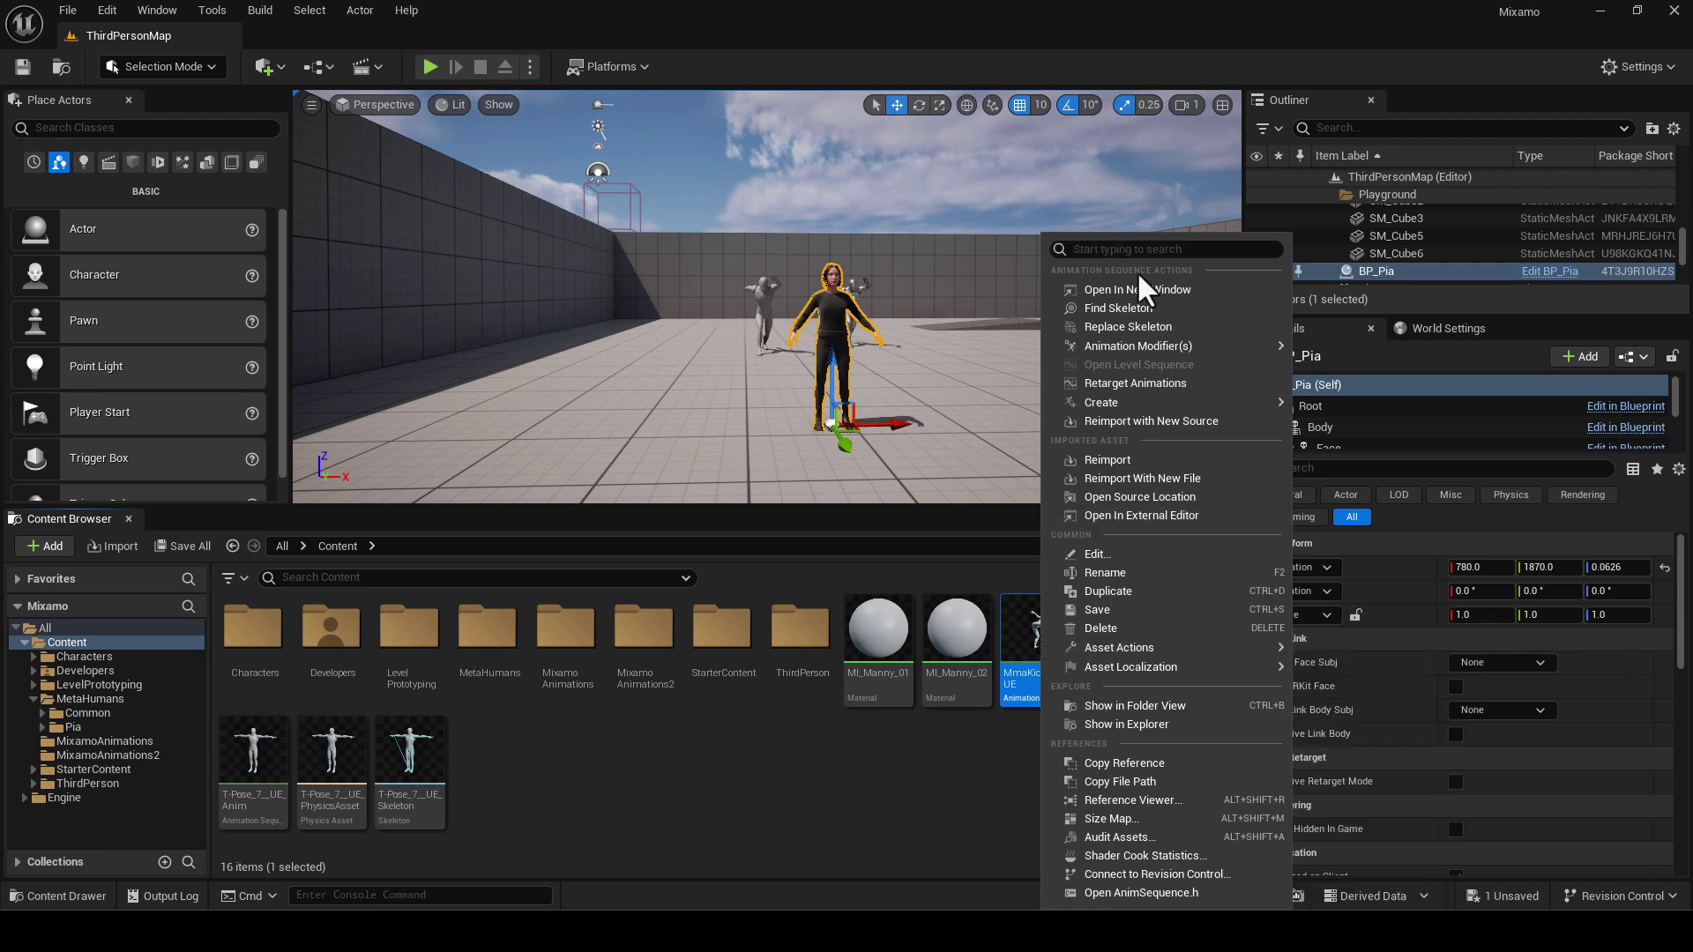
click(1147, 384)
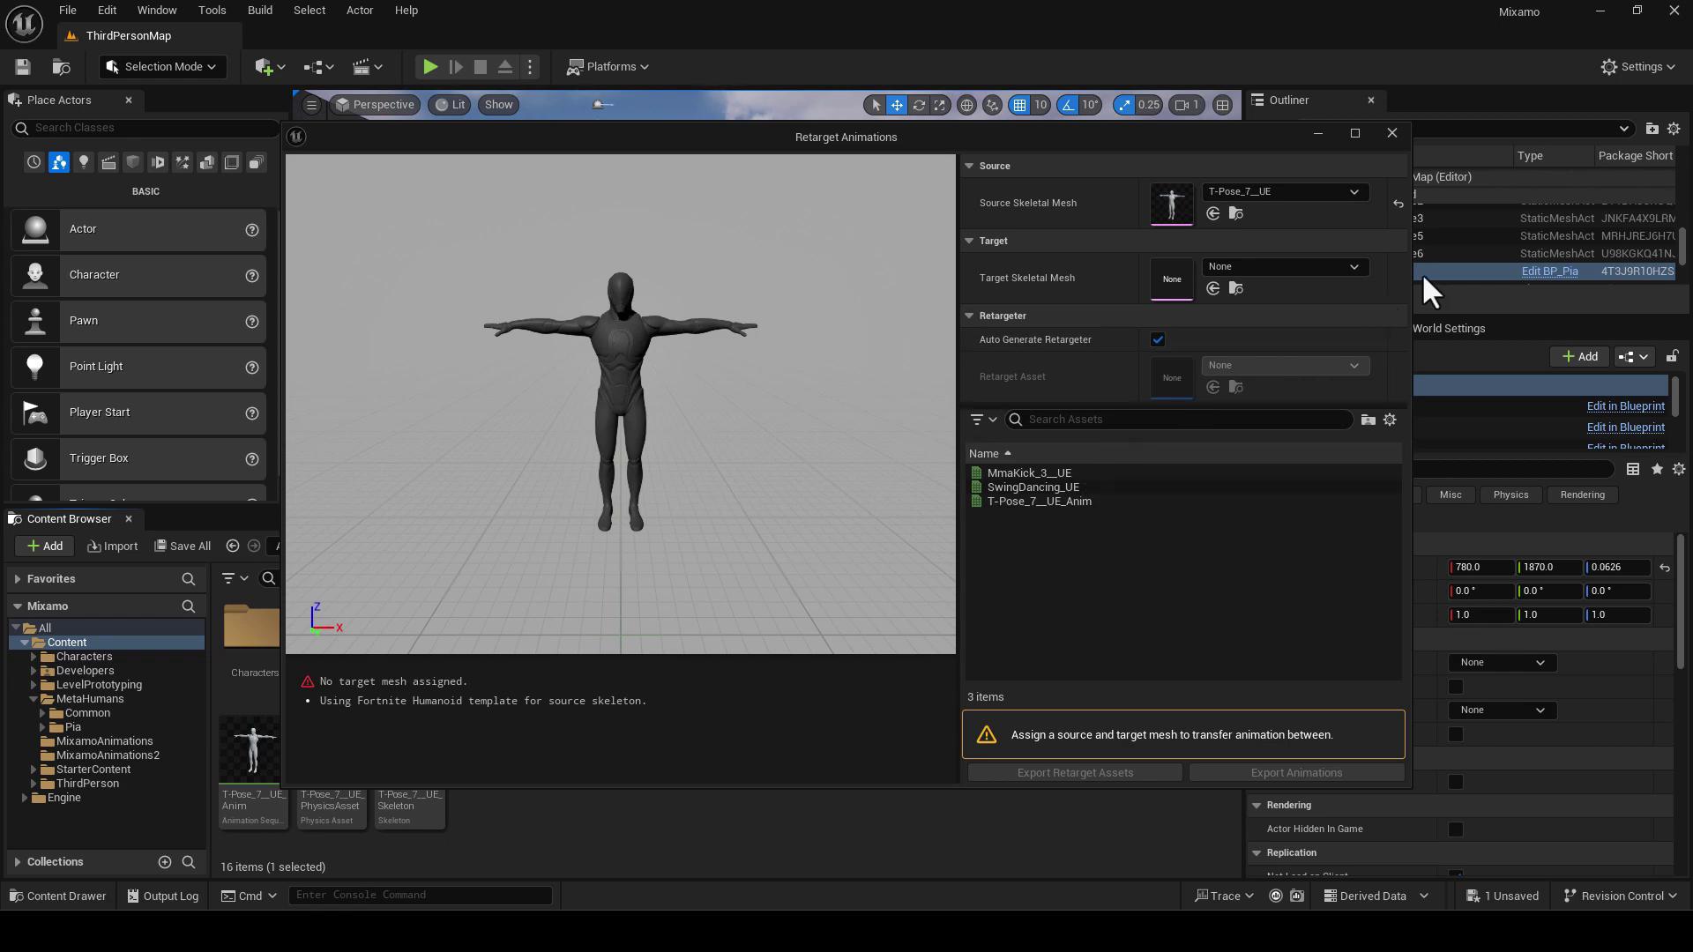
click(1353, 267)
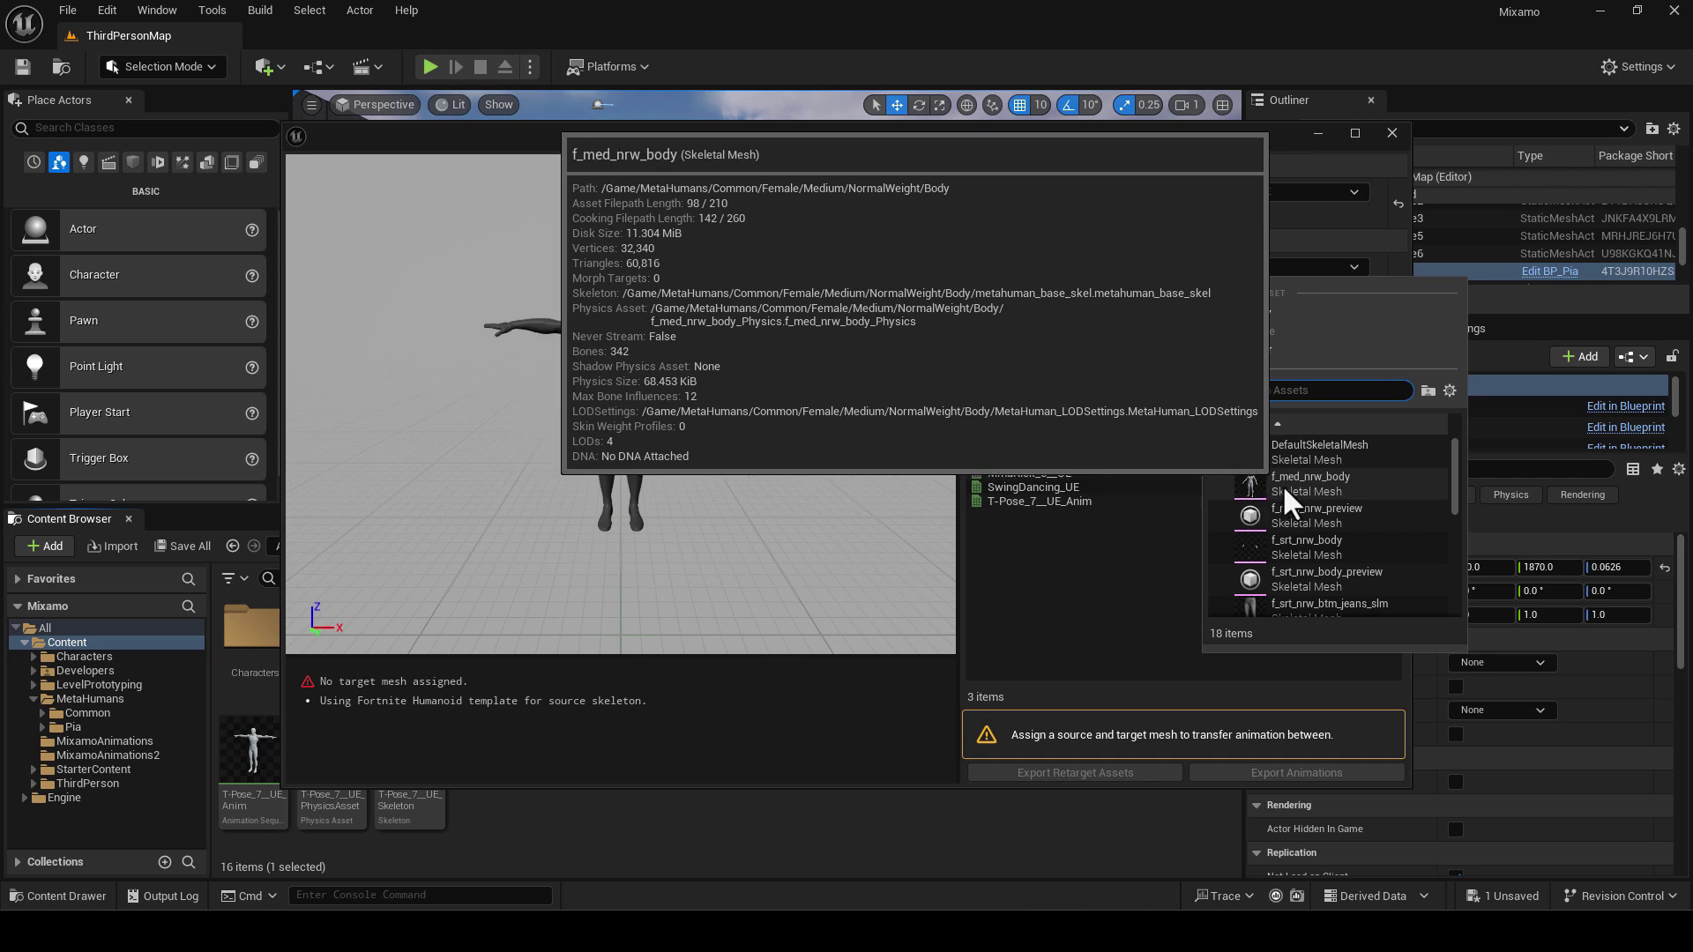
click(1294, 480)
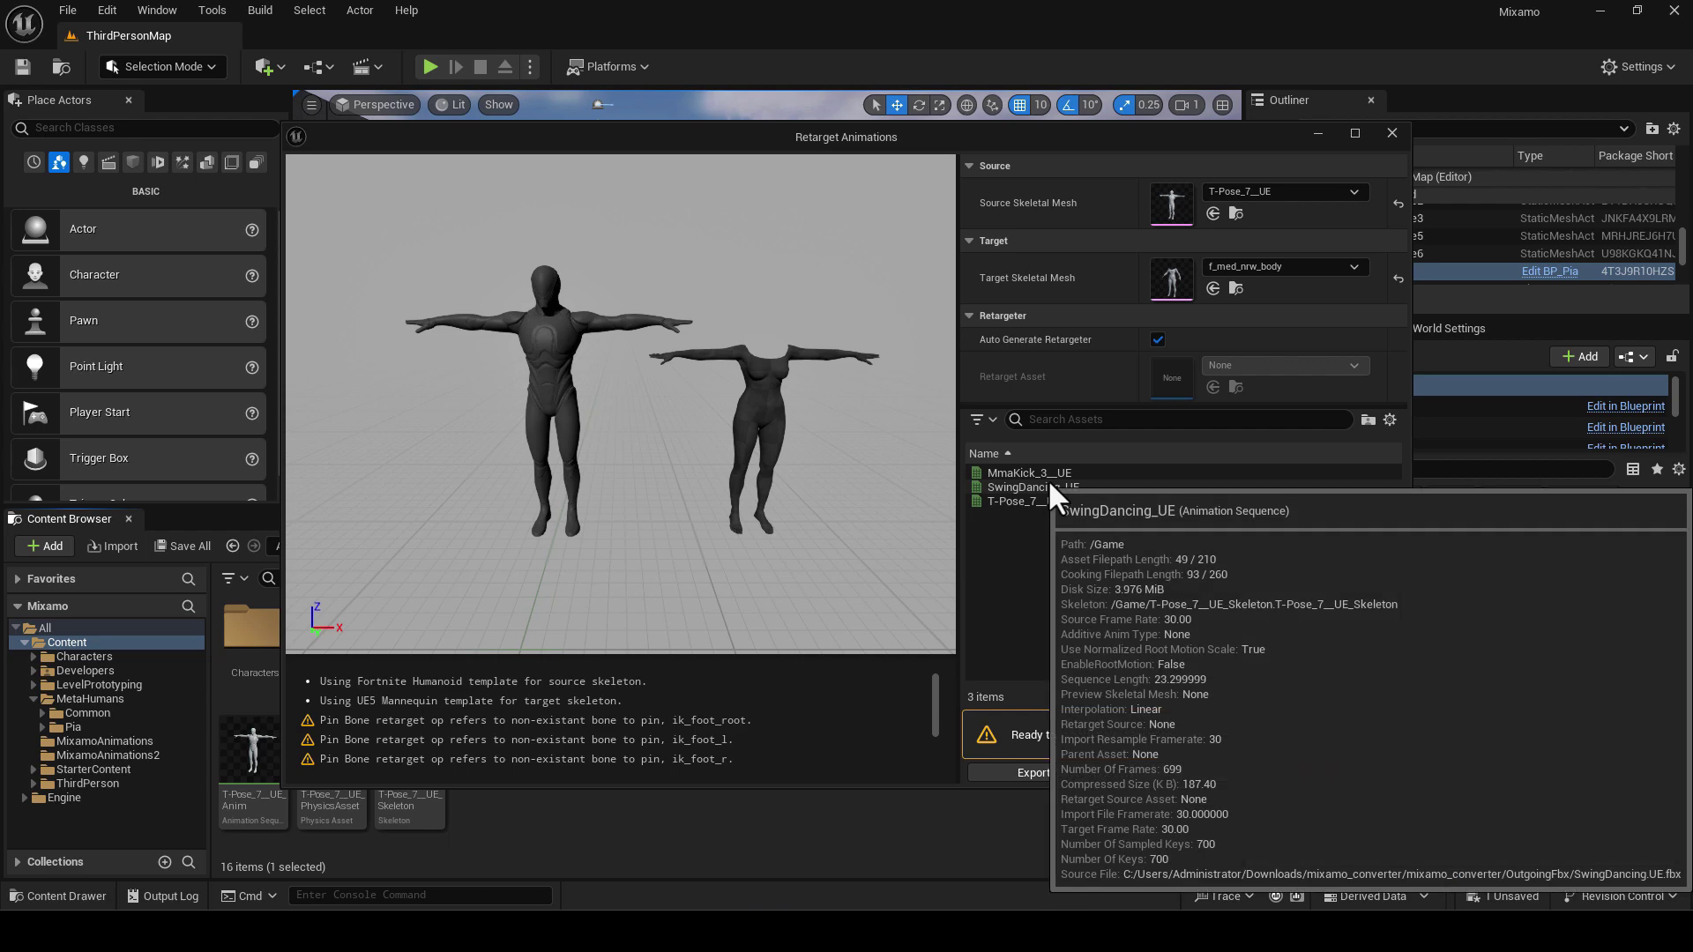
Export the retargeted MmaKick_3__UE animation to the MixamoAnimations folder, keeping referenced assets included and overwriting of existing files off
click(1024, 476)
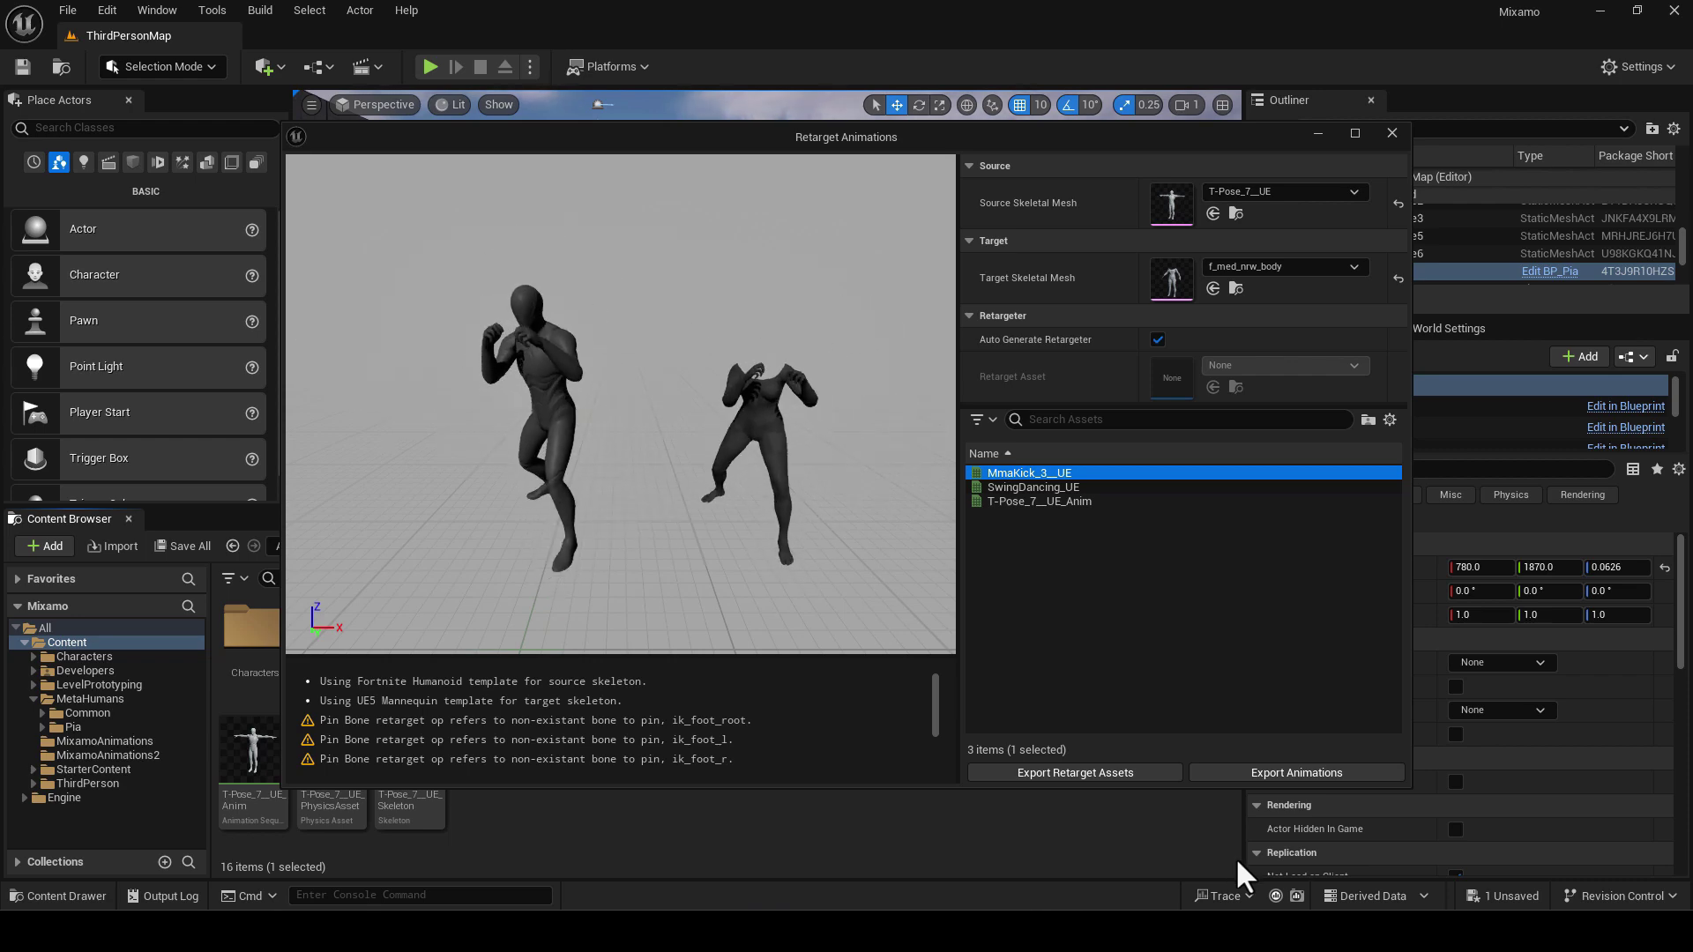
click(1283, 773)
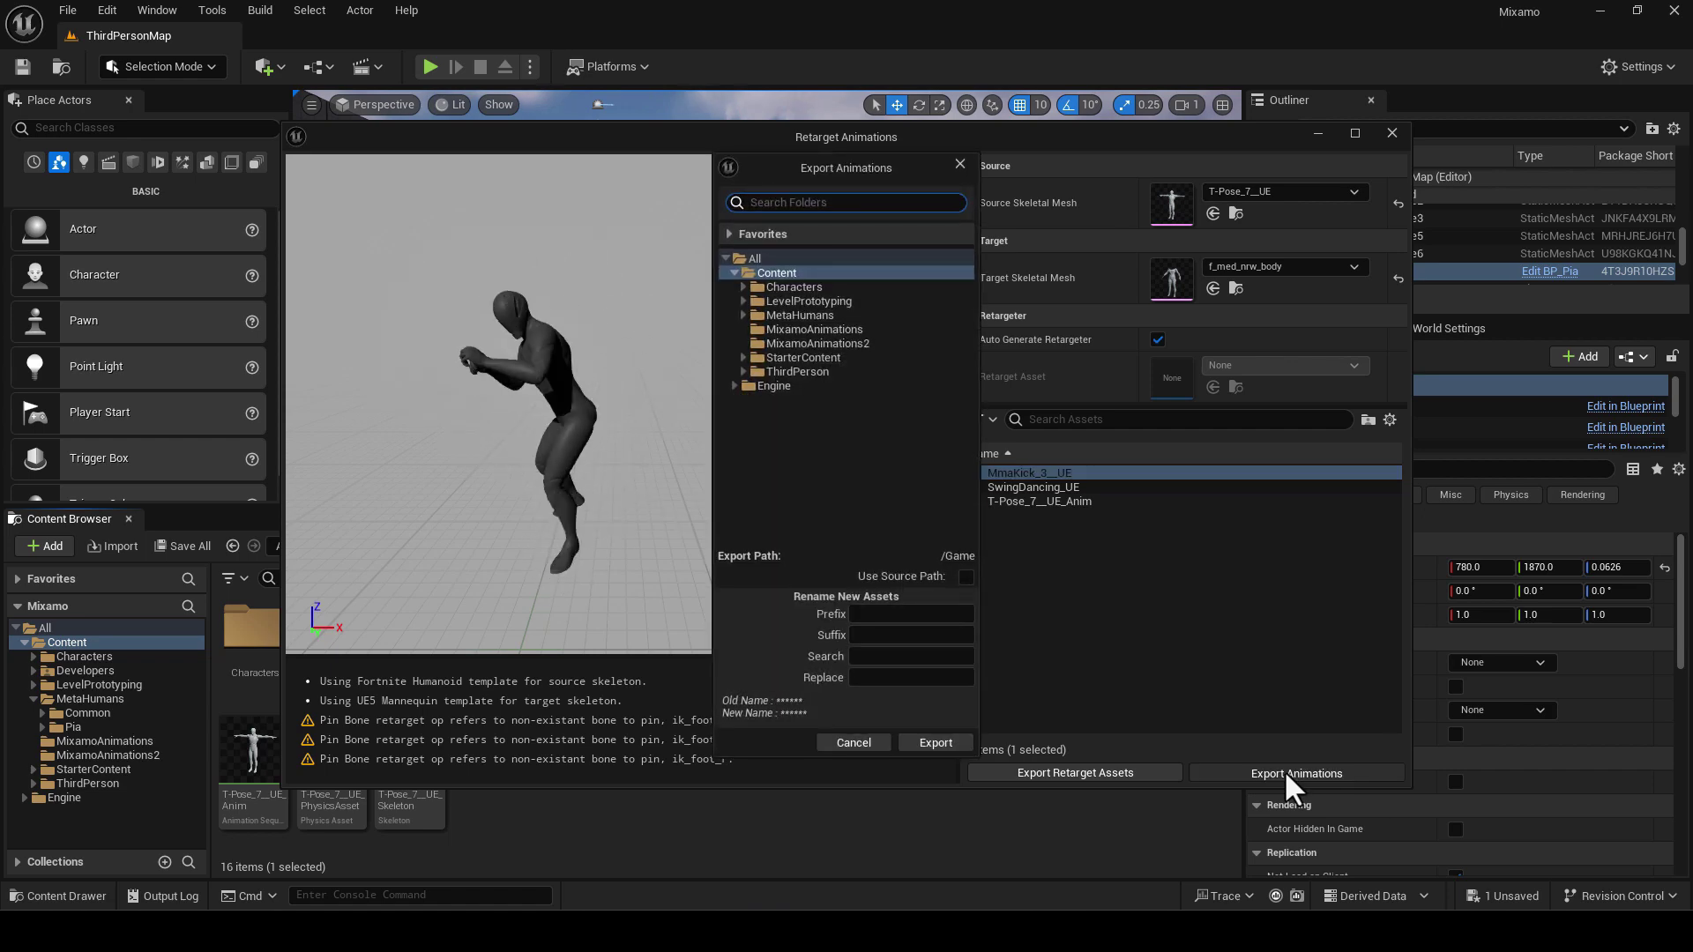
click(829, 328)
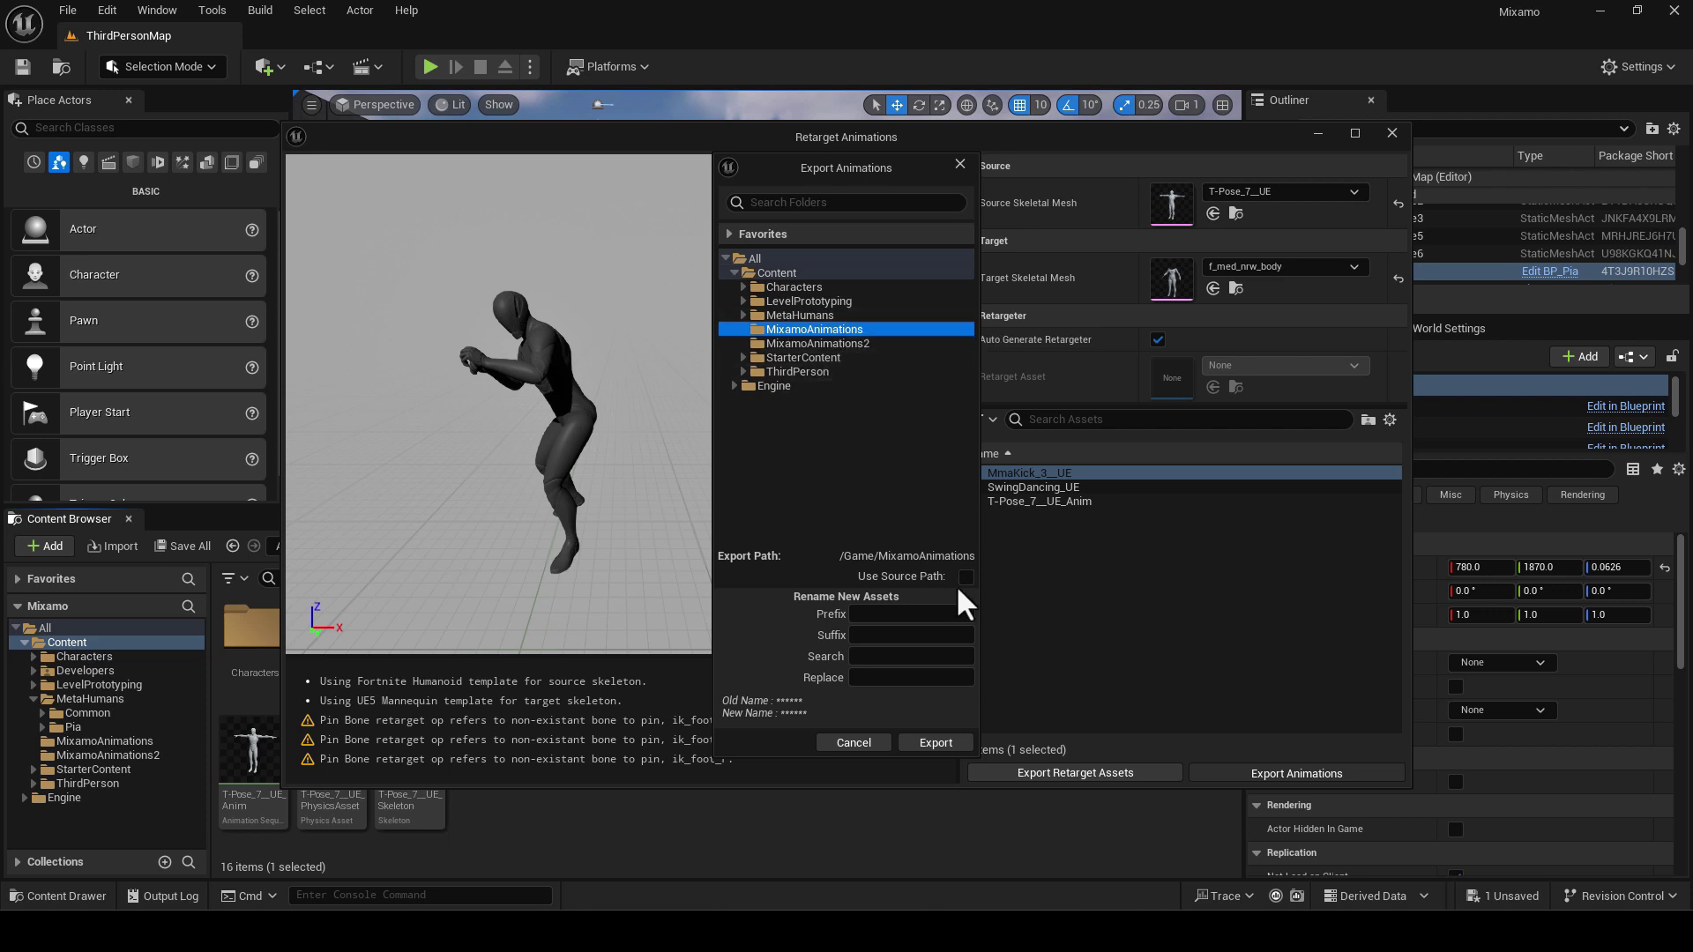
click(919, 739)
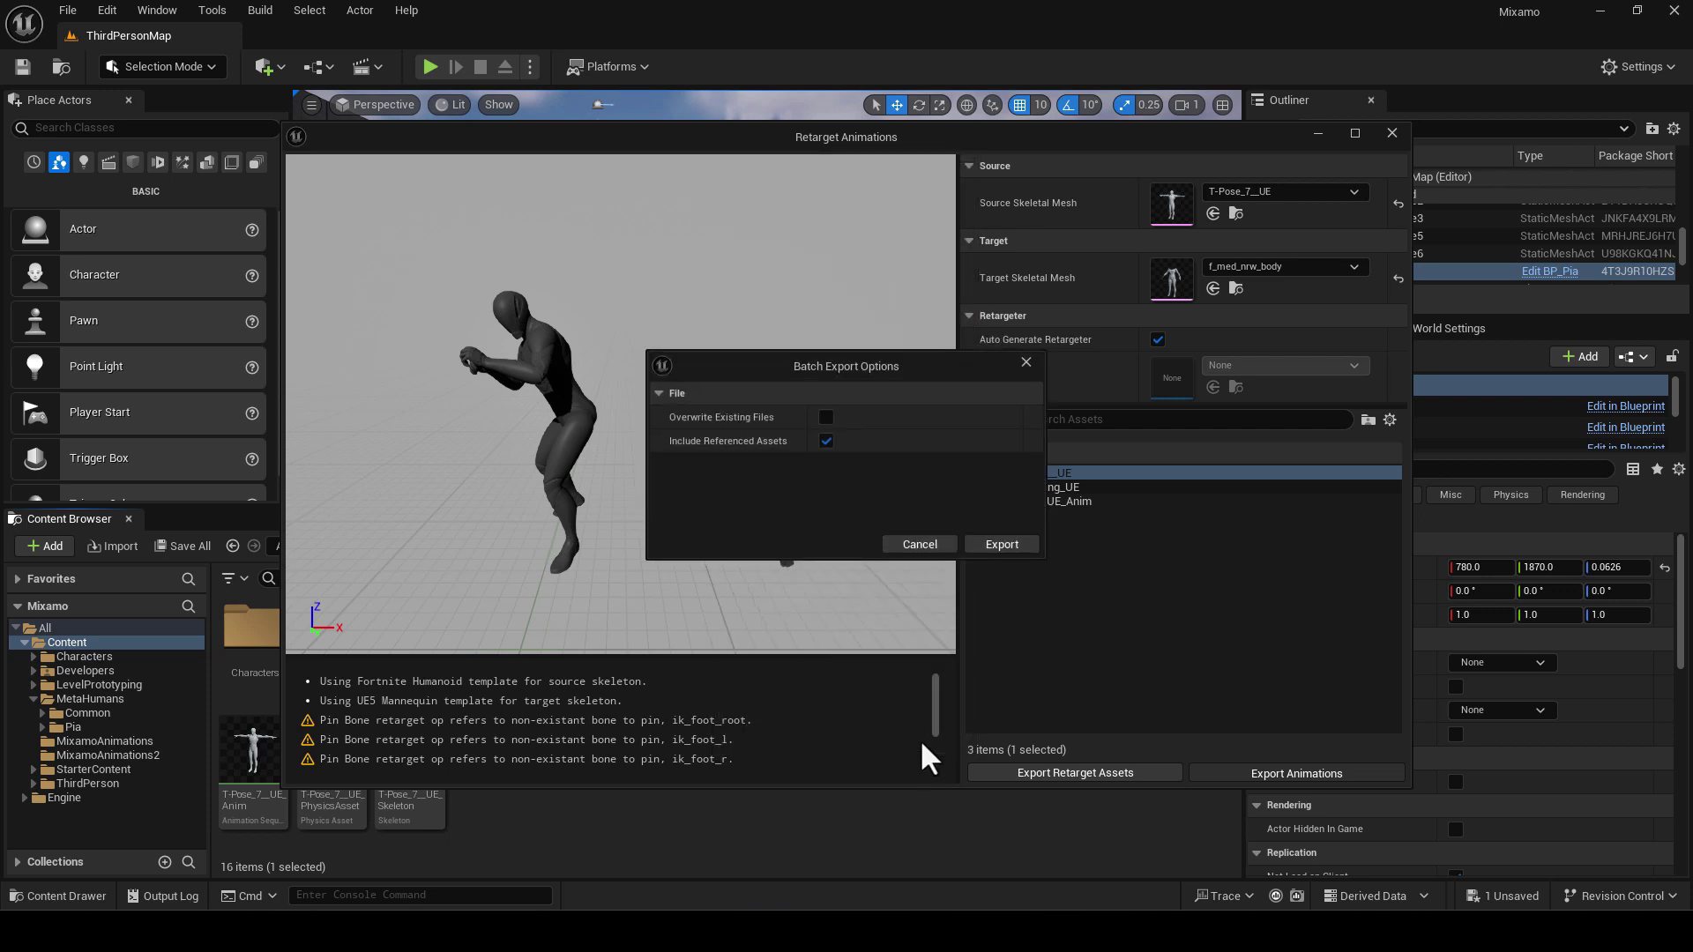
click(1000, 544)
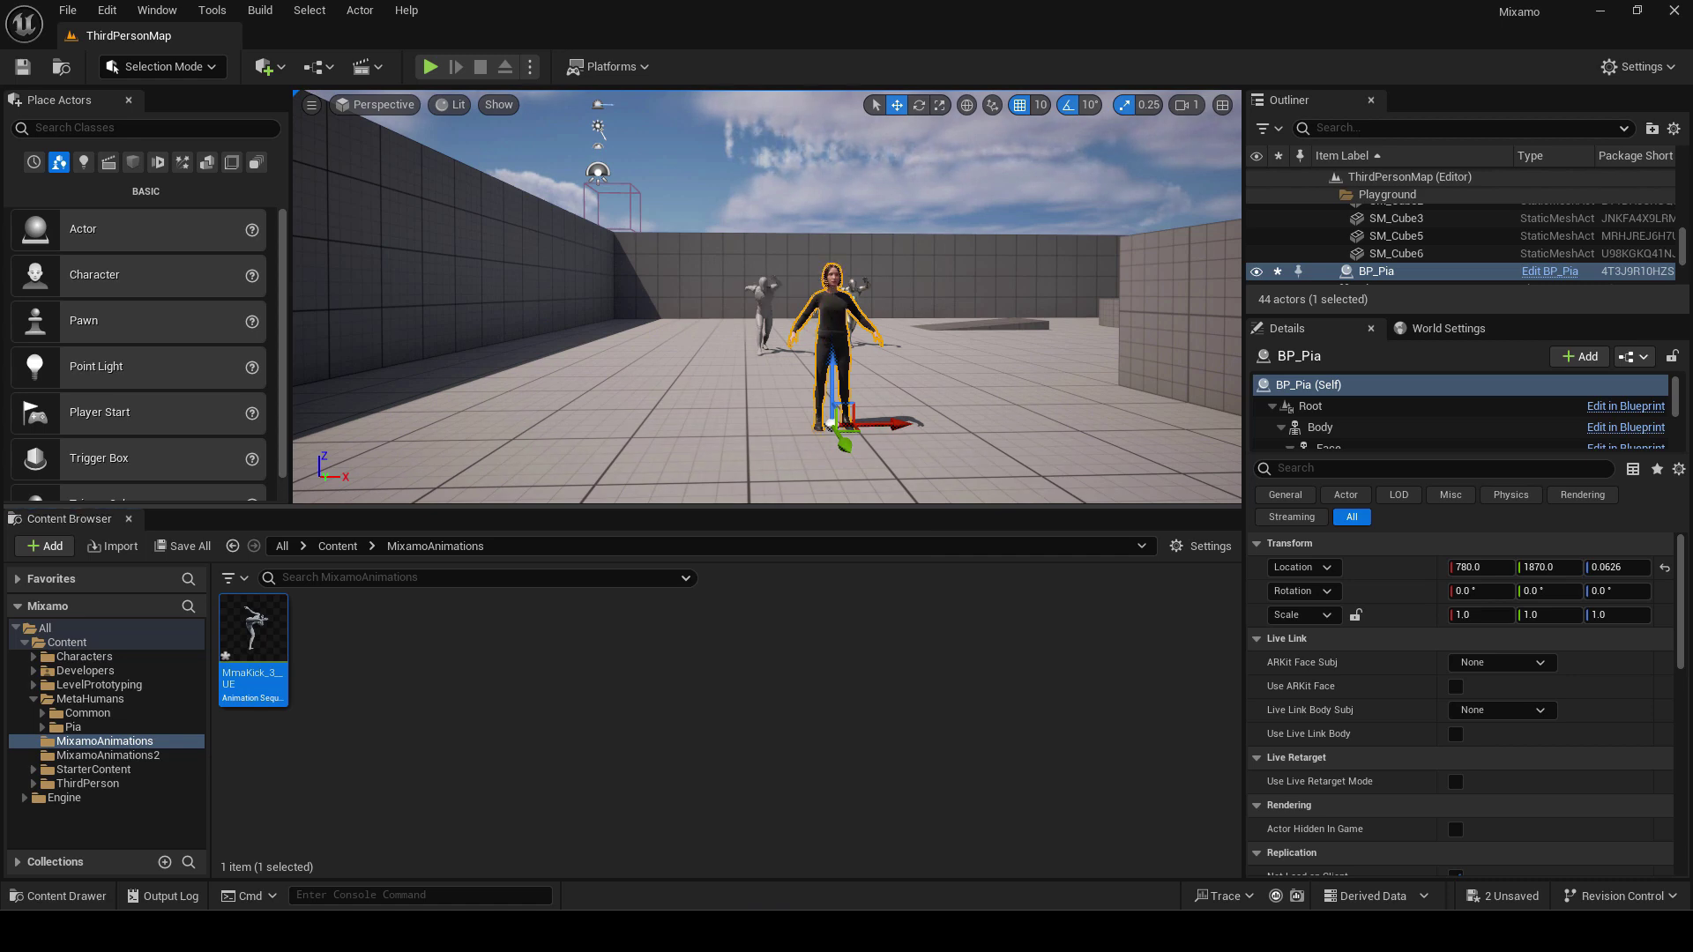
Set BP_Pia's Body component to use an animation asset and assign the retargeted MmaKick_3__UE as its animation to play
click(1345, 429)
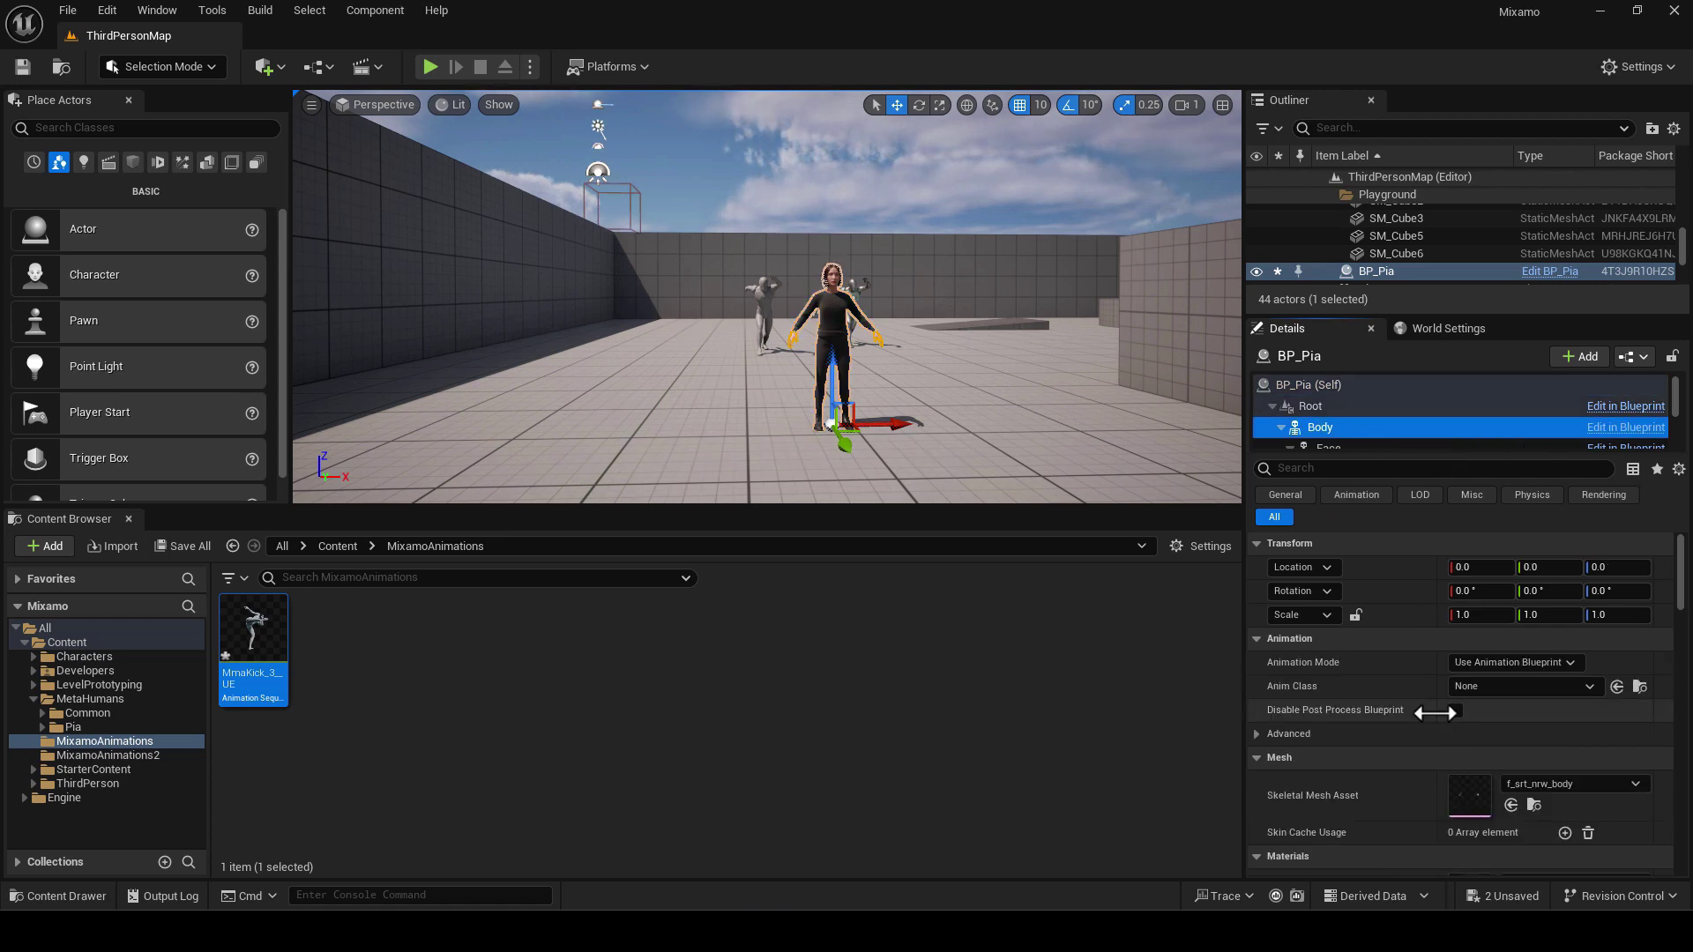
click(1552, 663)
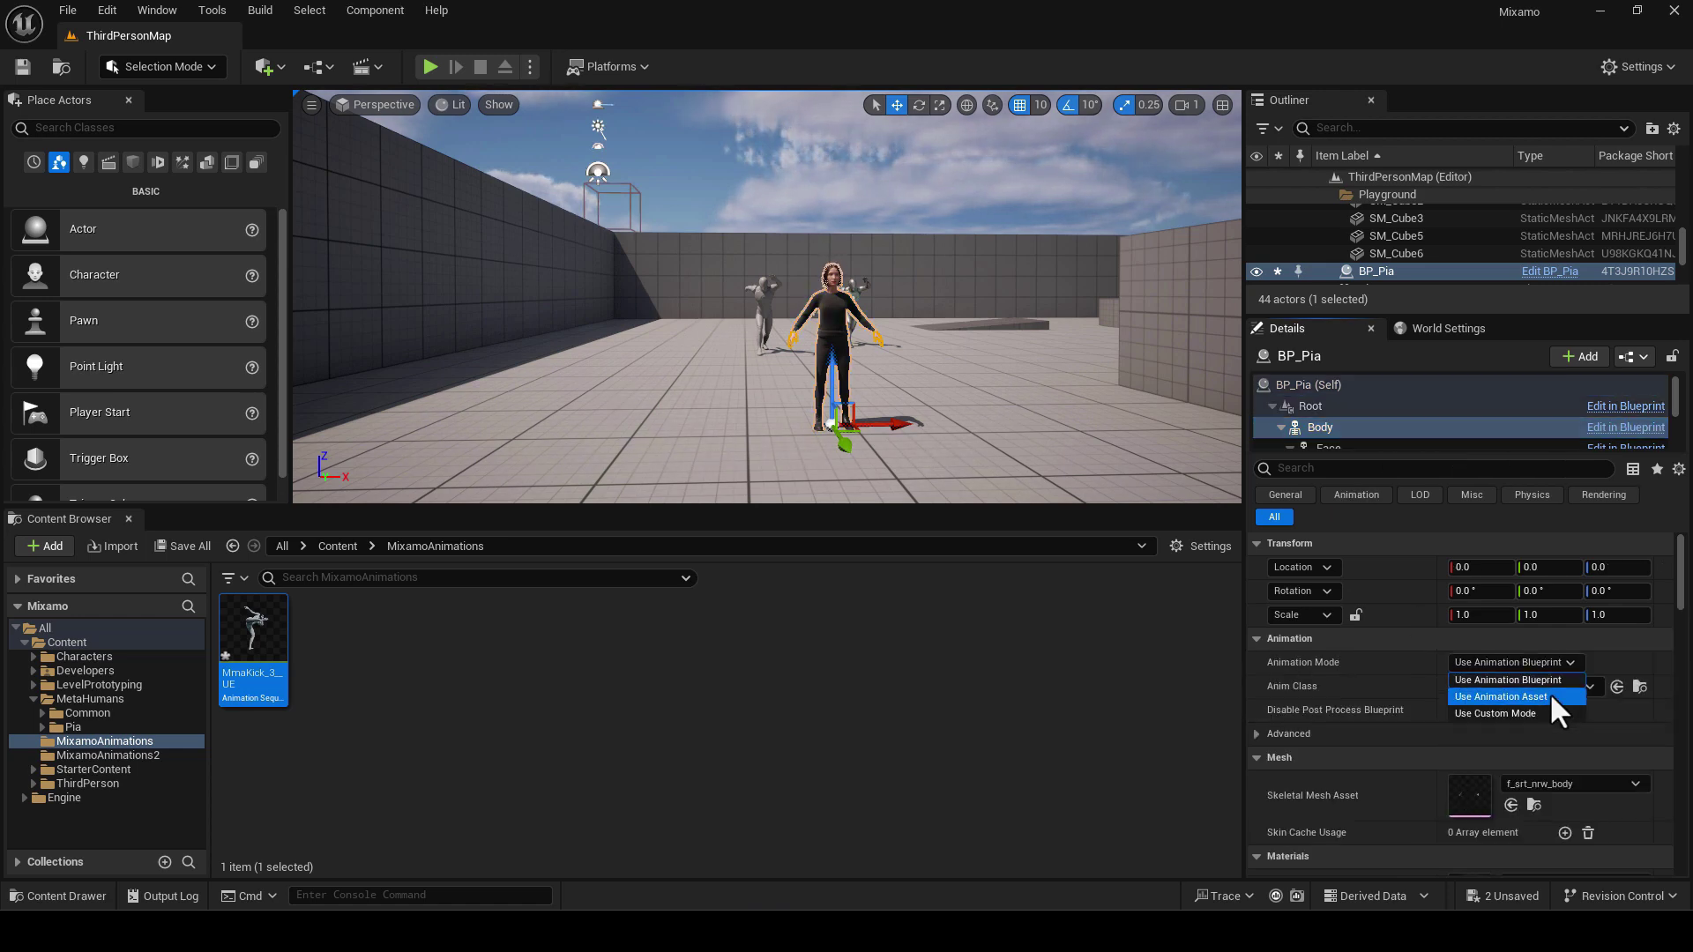
click(1550, 697)
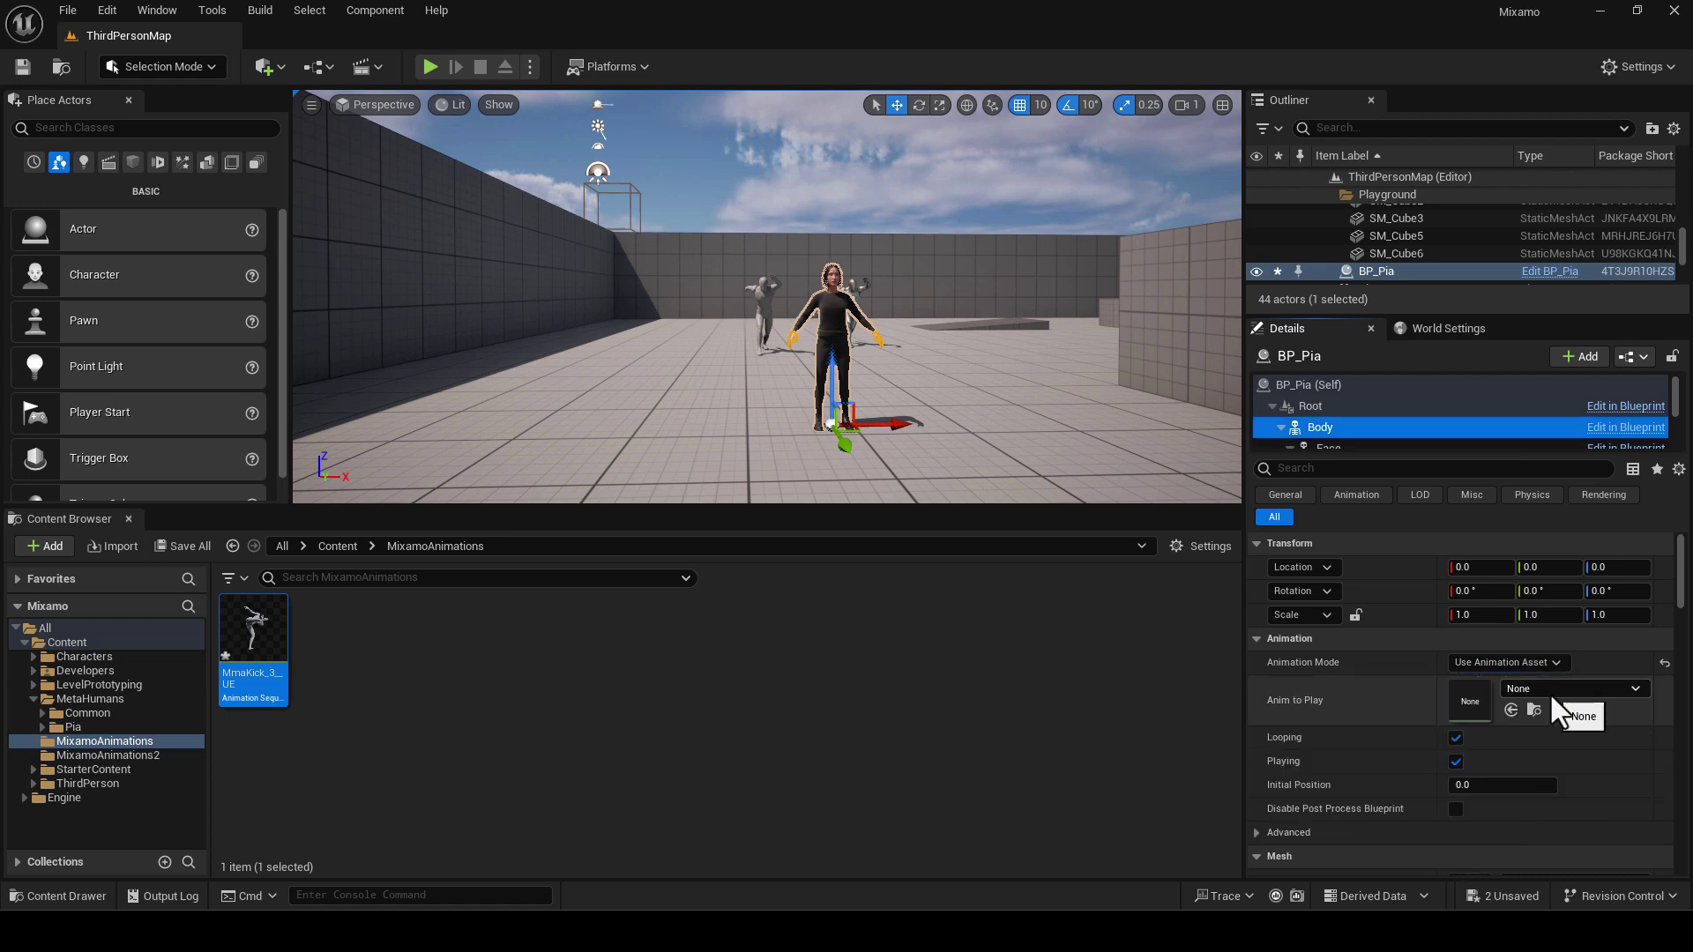
drag(255, 657, 1466, 699)
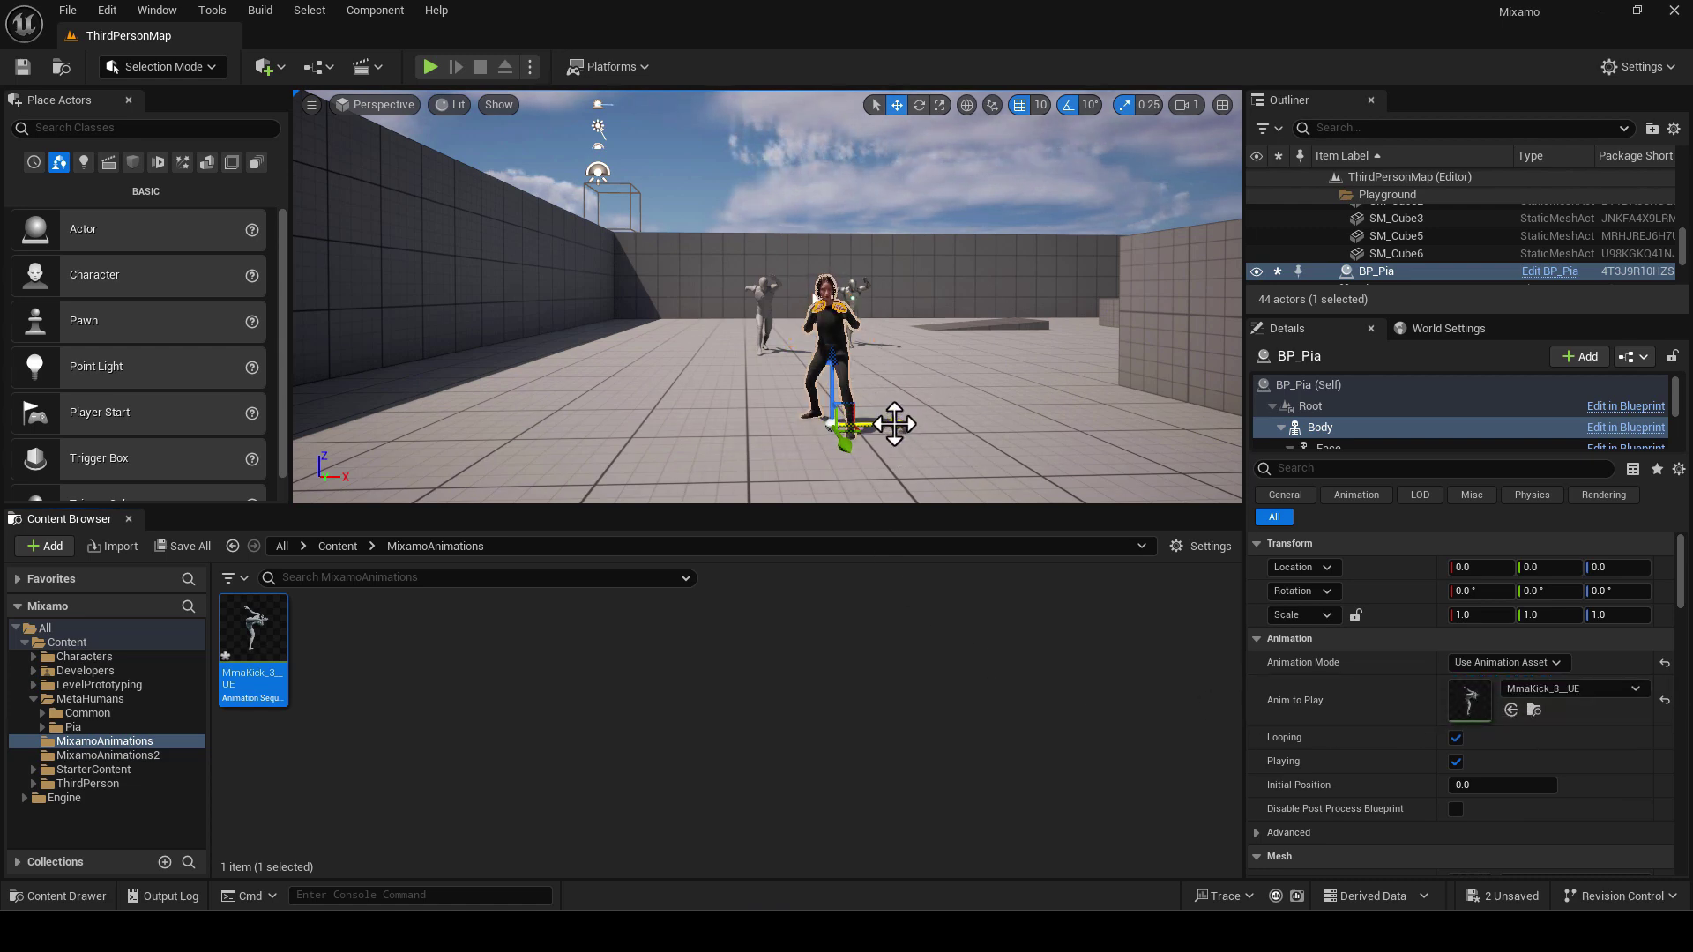
Shift BP_Pia's Body component along X to -120, then play the level briefly to check the placement and stop it
drag(894, 424, 768, 428)
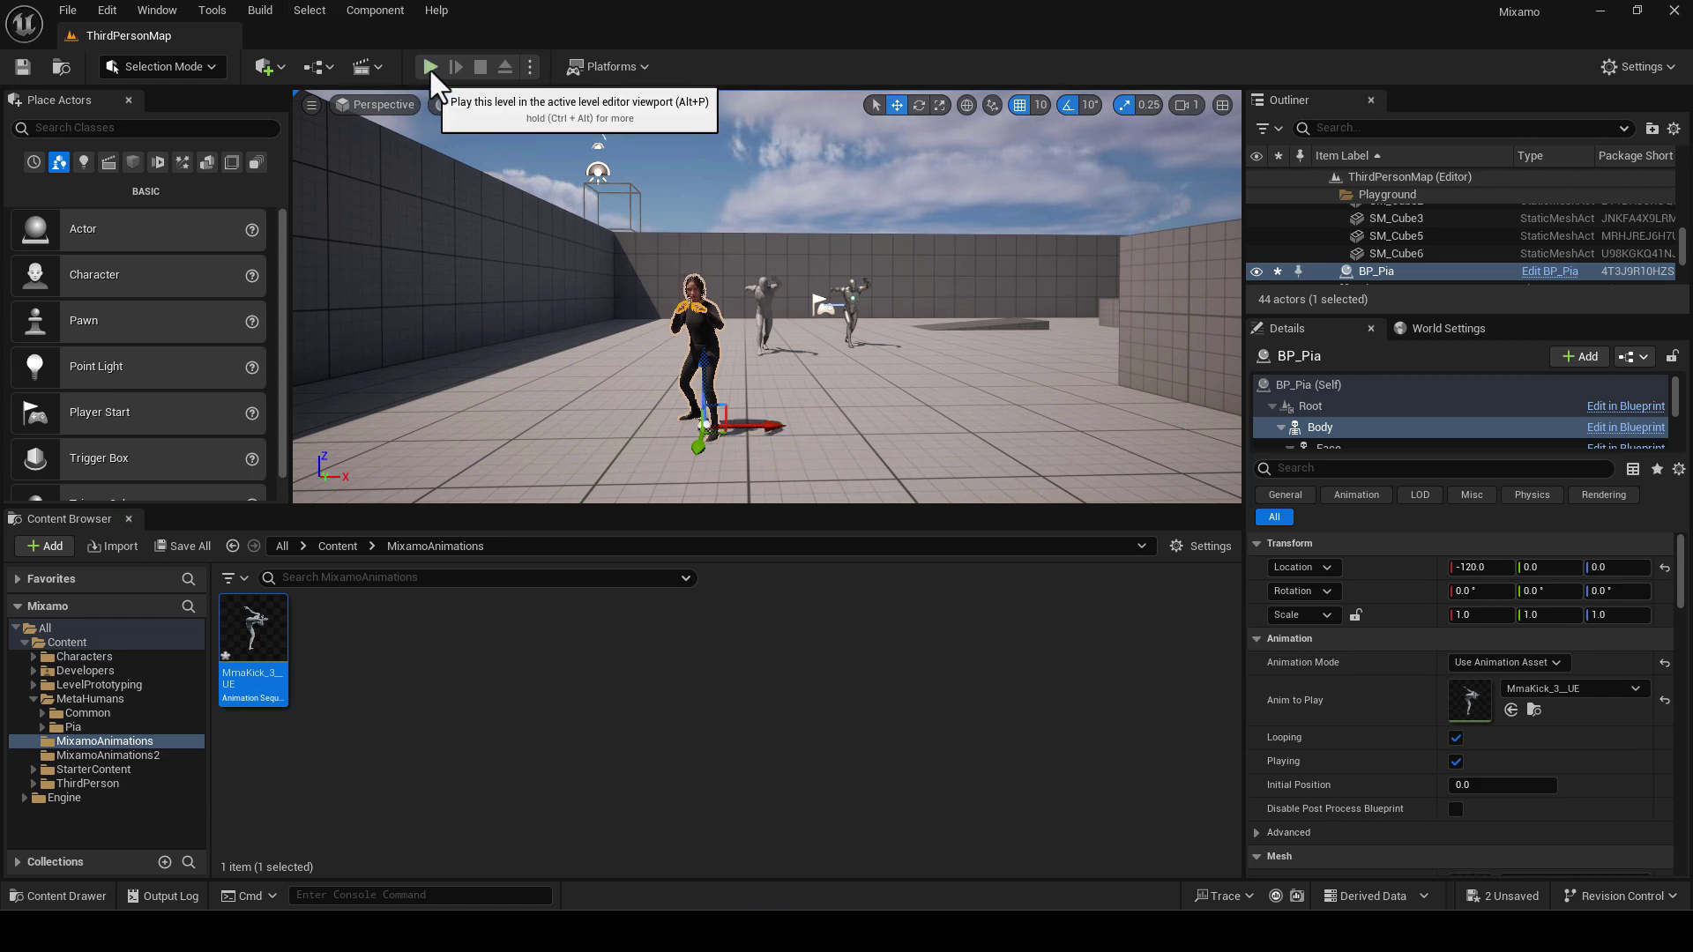
click(430, 68)
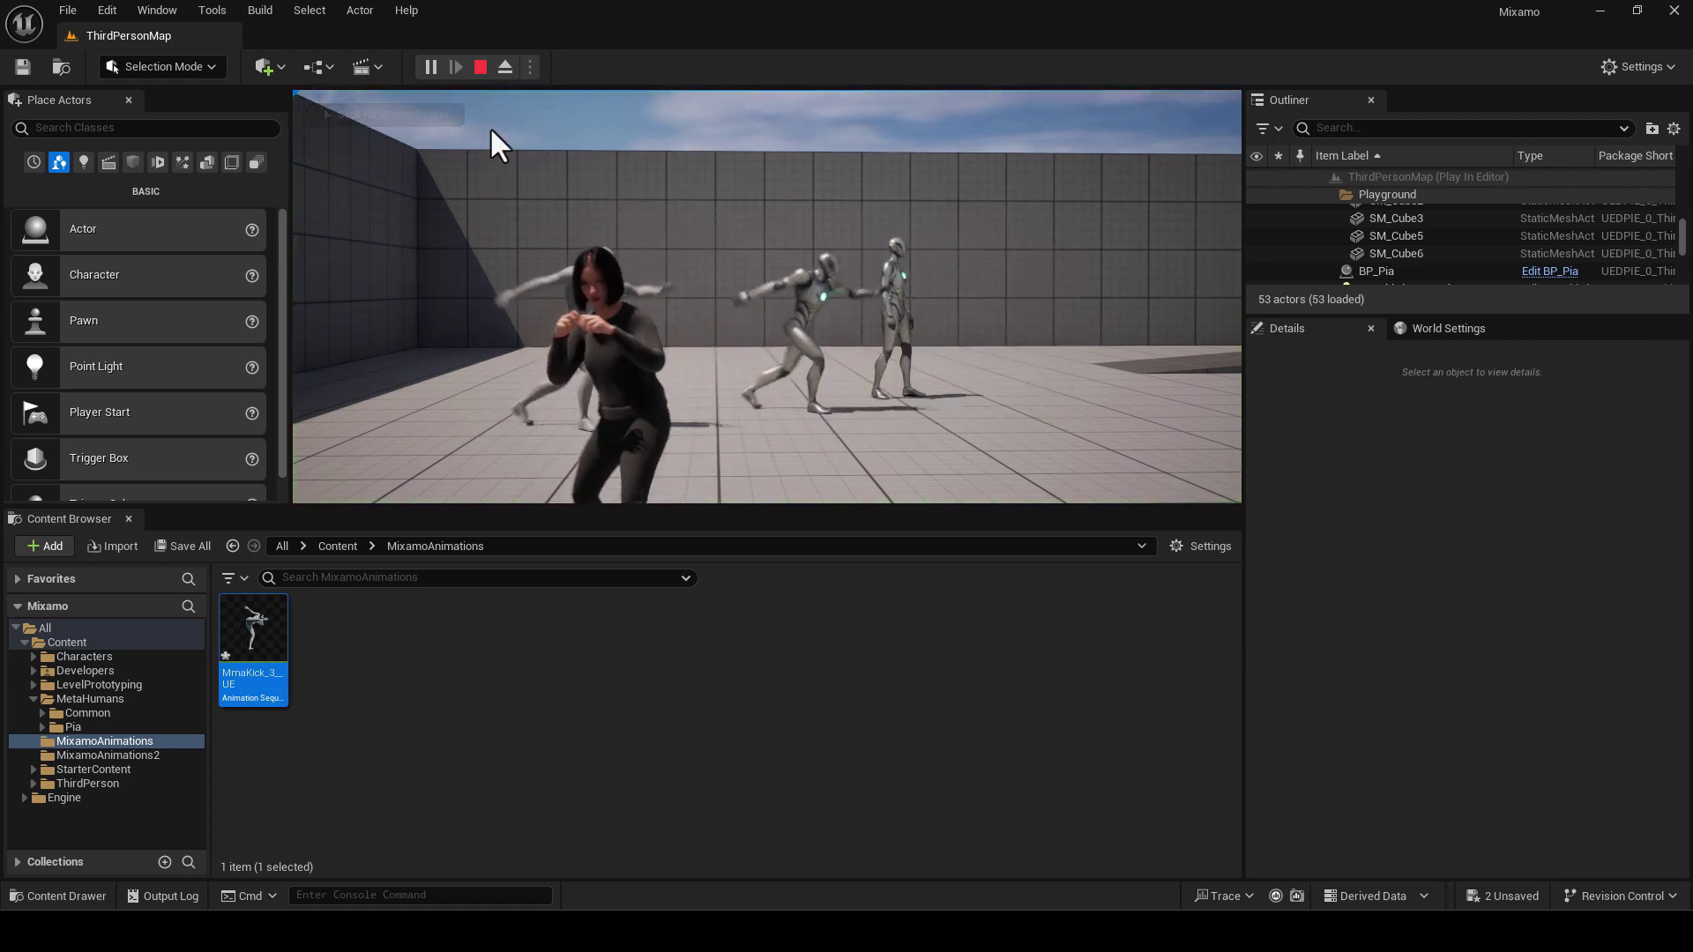
click(481, 68)
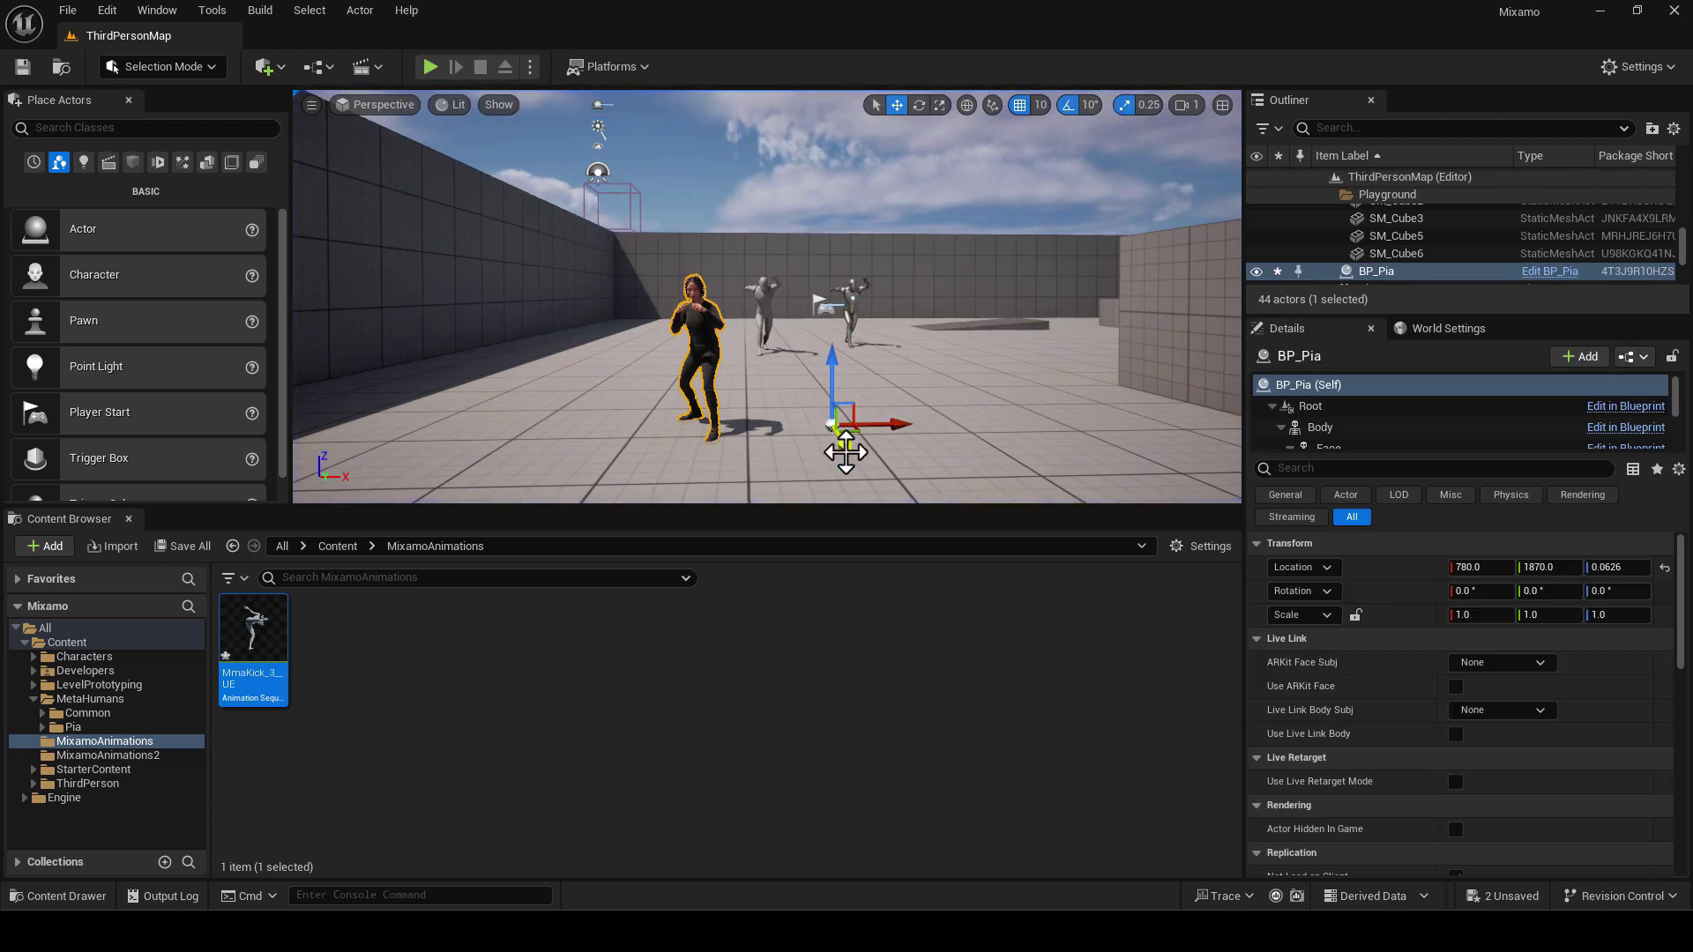
Move the BP_Pia actor on the floor to X 900, Y 1740 and play the level to preview the kick animation
drag(846, 453, 944, 388)
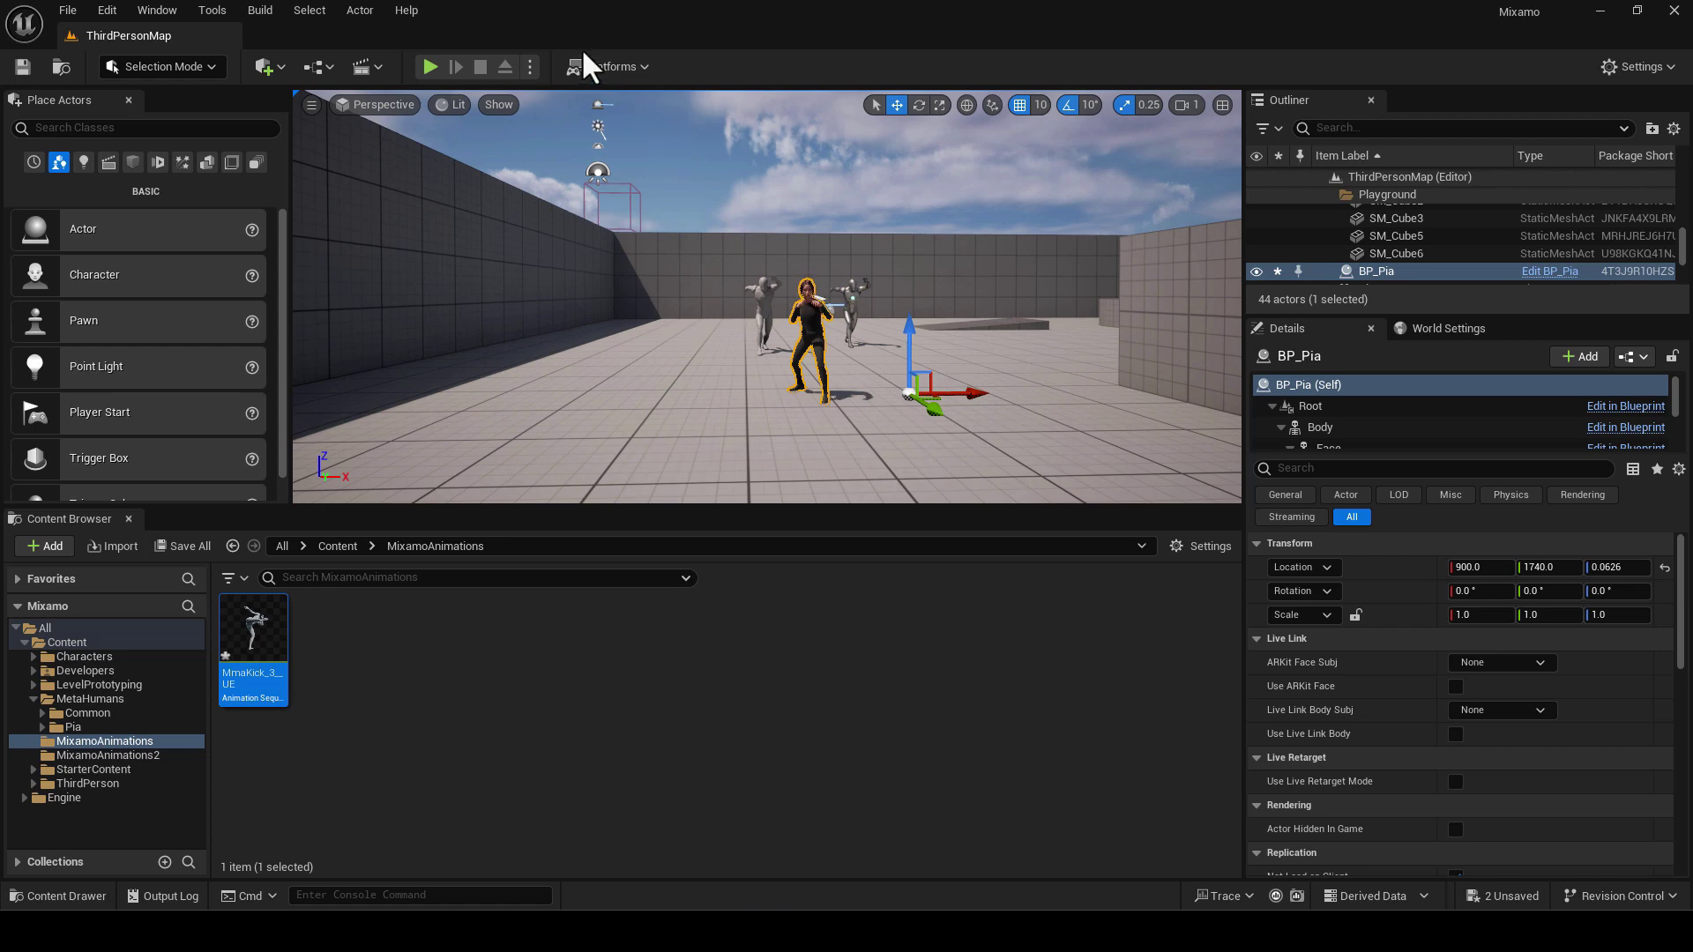
click(429, 67)
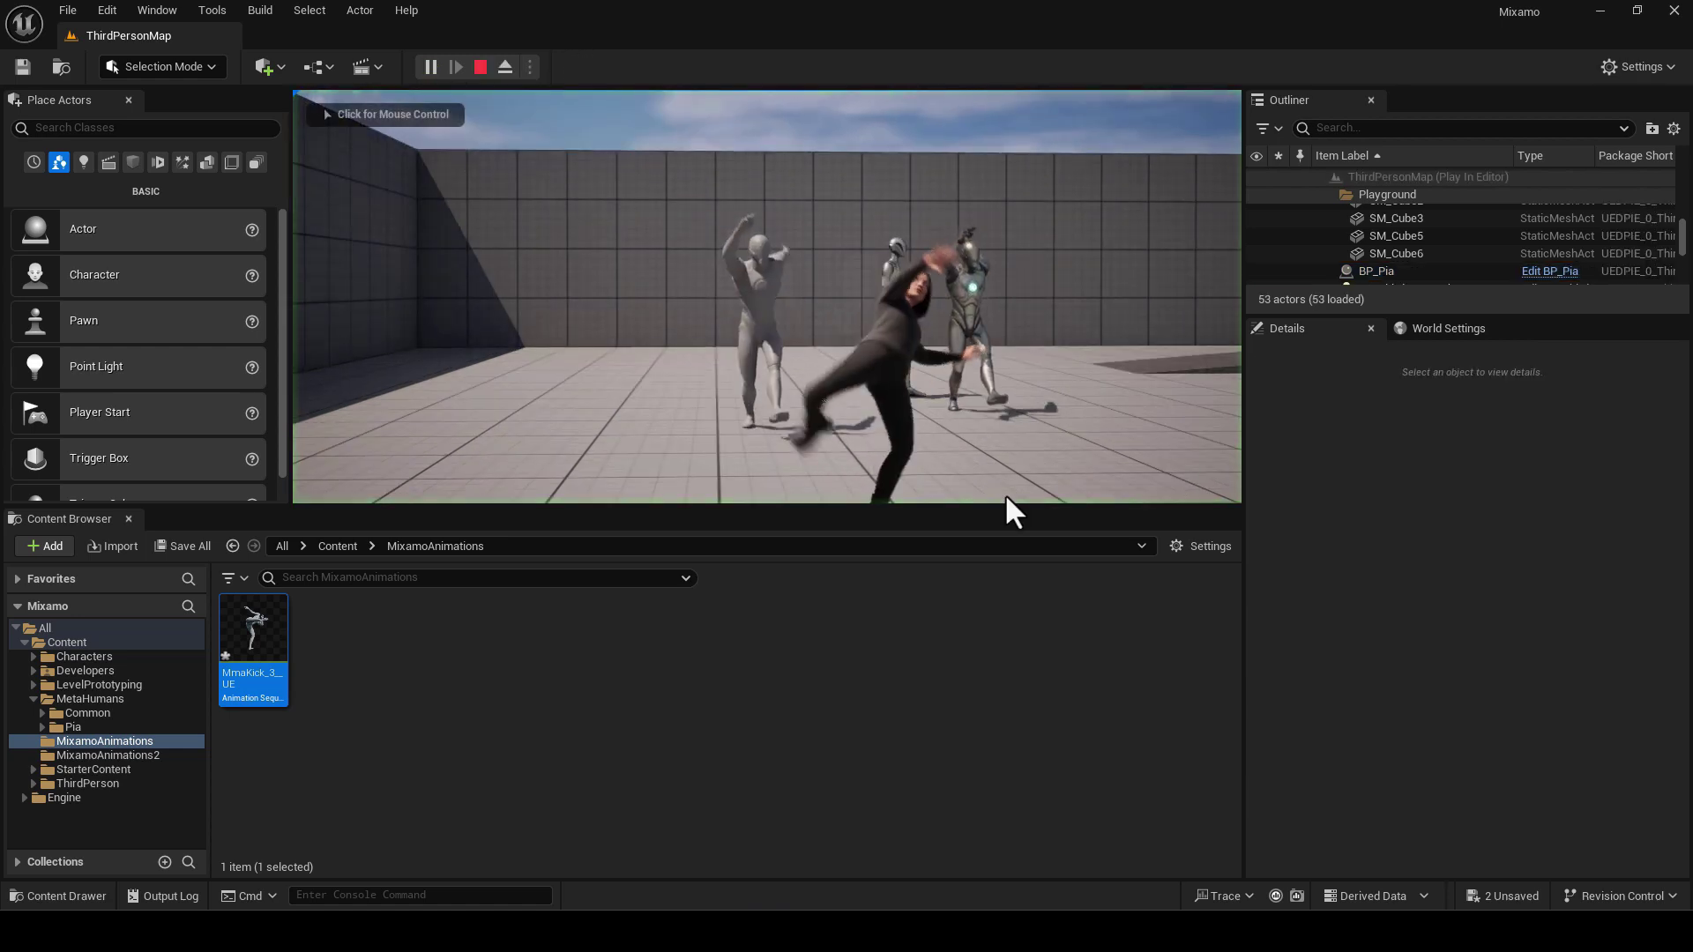